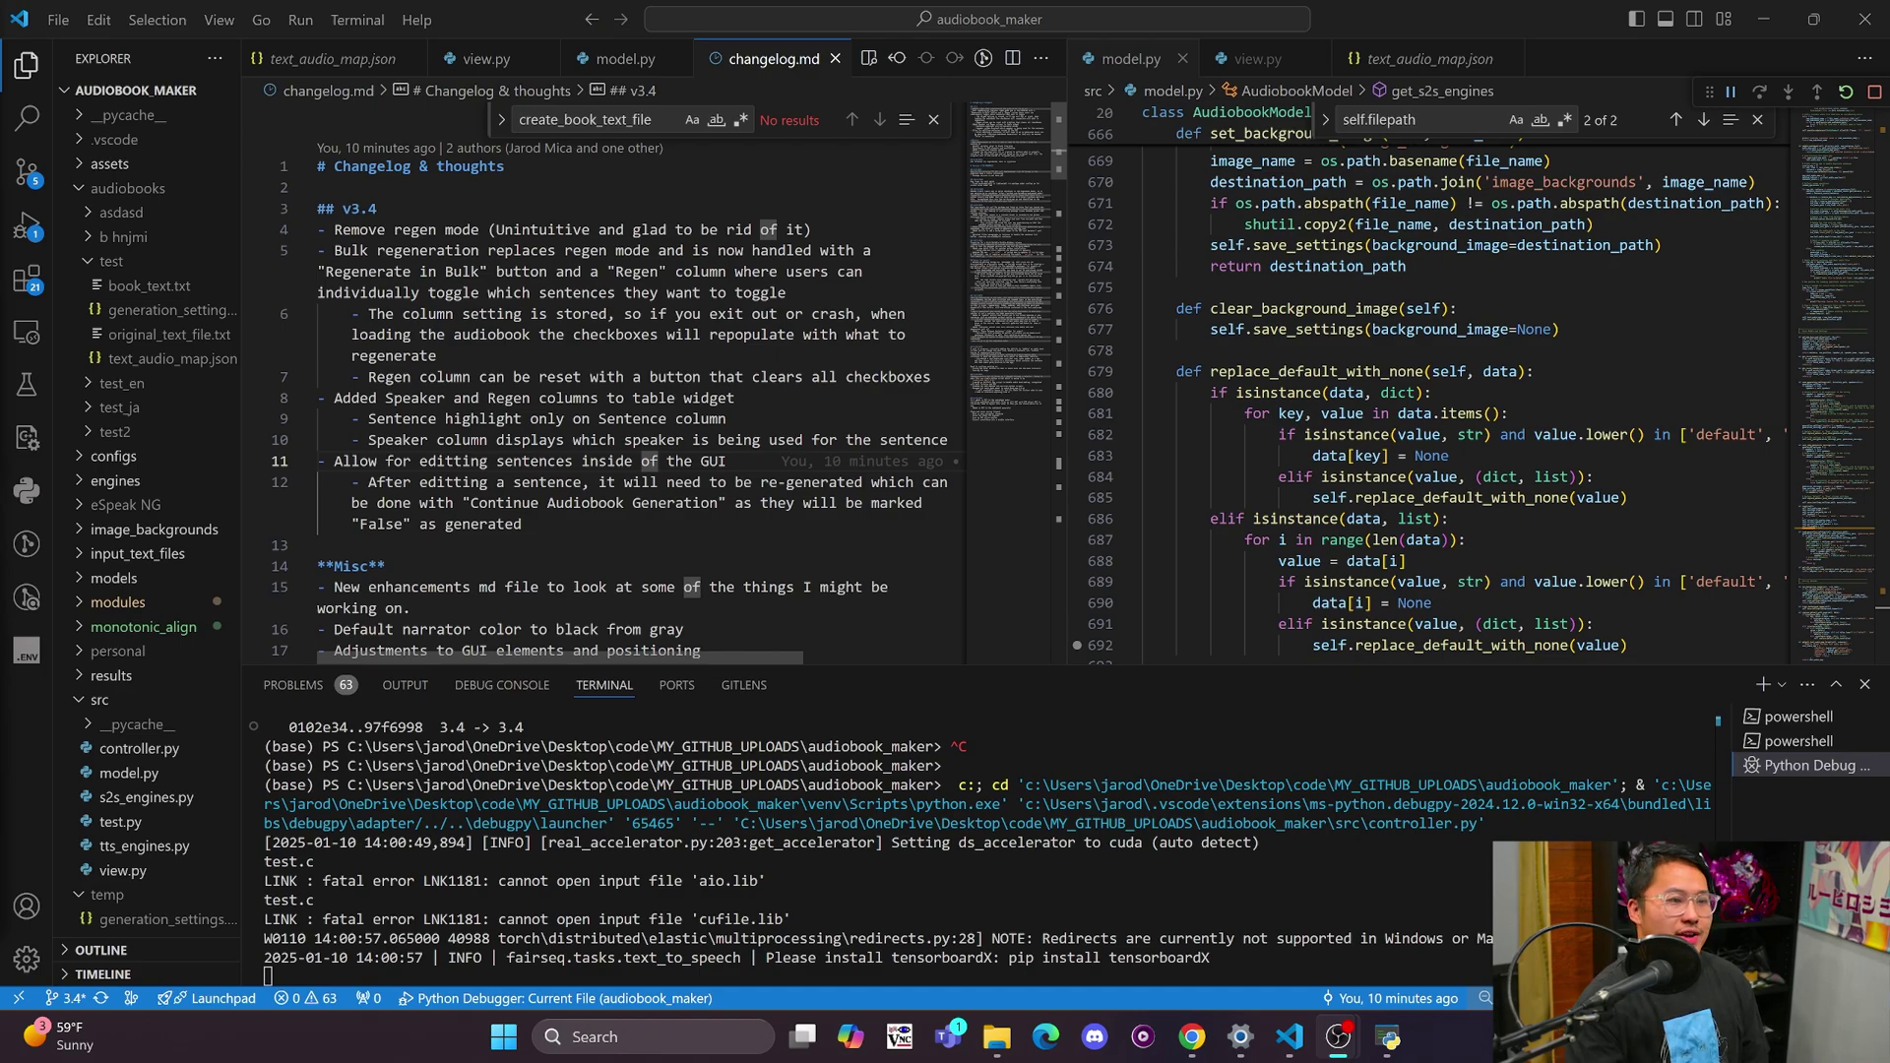
- Highlight the v3.4 change notes on regen mode, bulk regeneration and sentence editing
left_click_drag(317, 229, 522, 524)
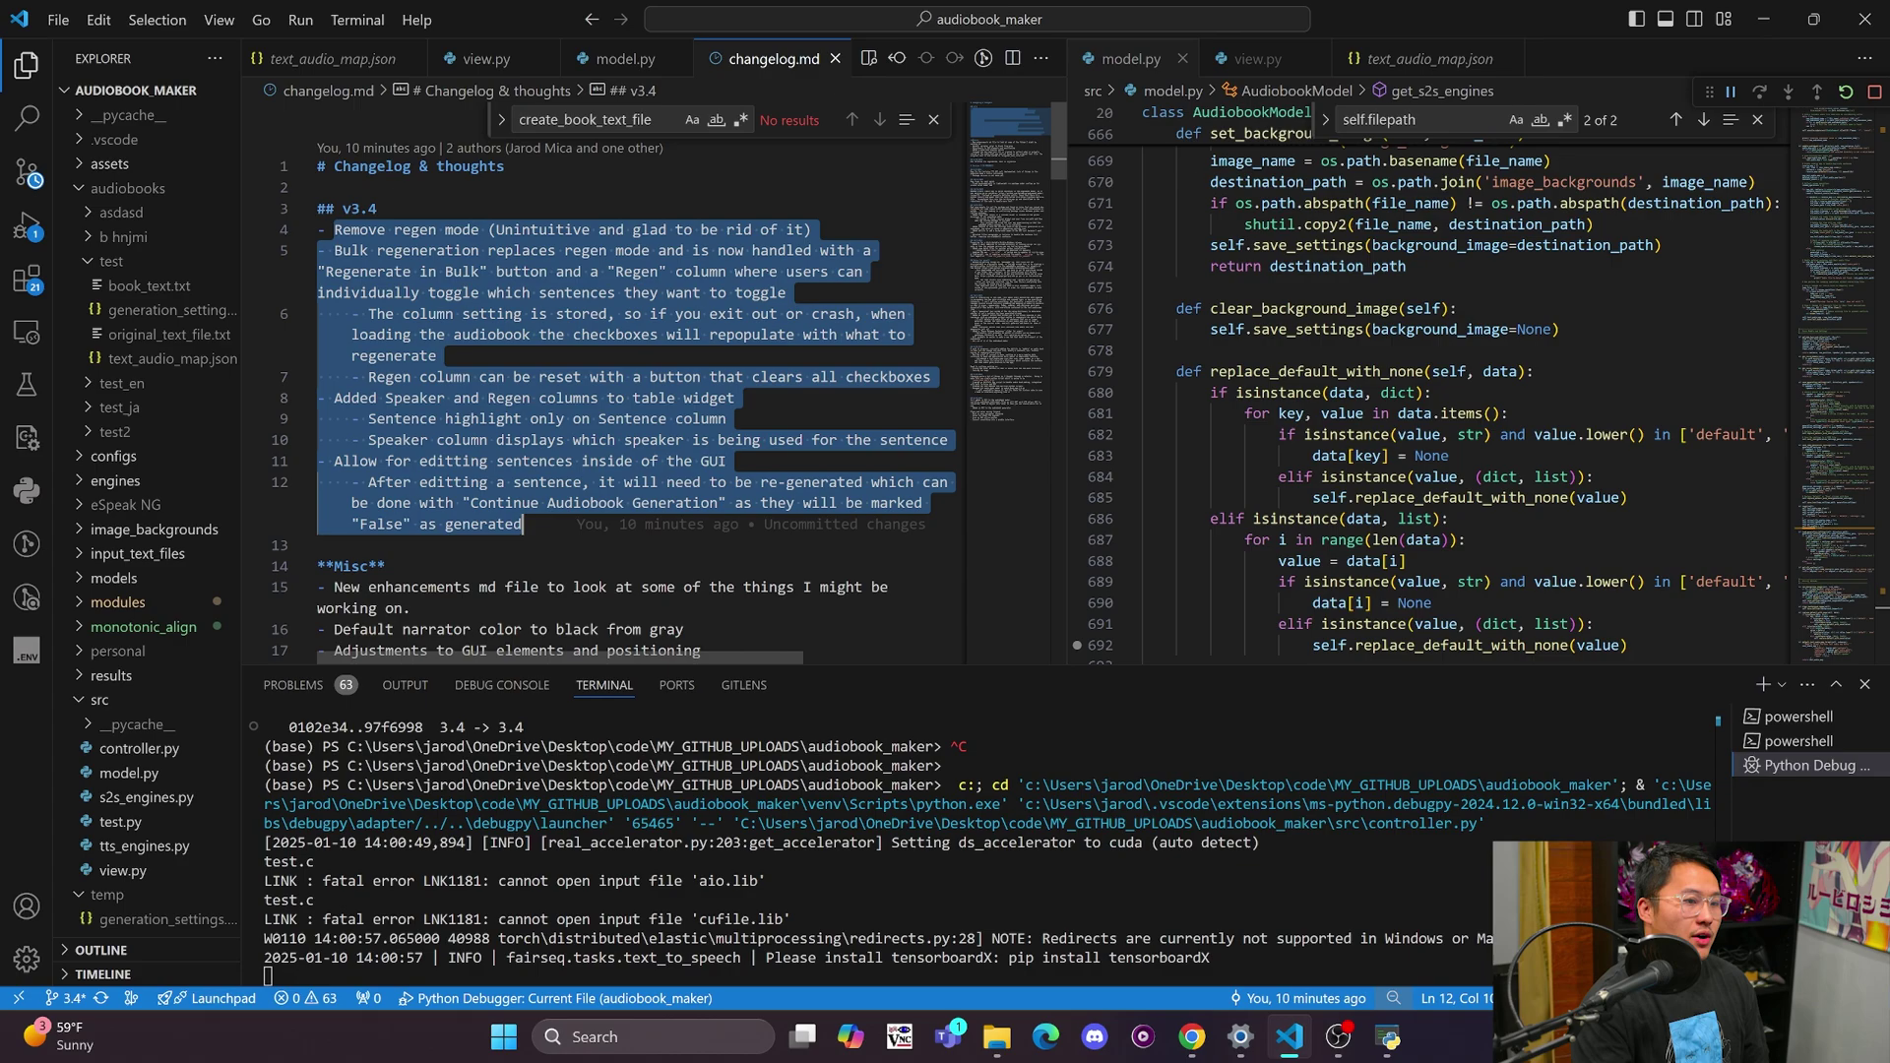
left_click(521, 523)
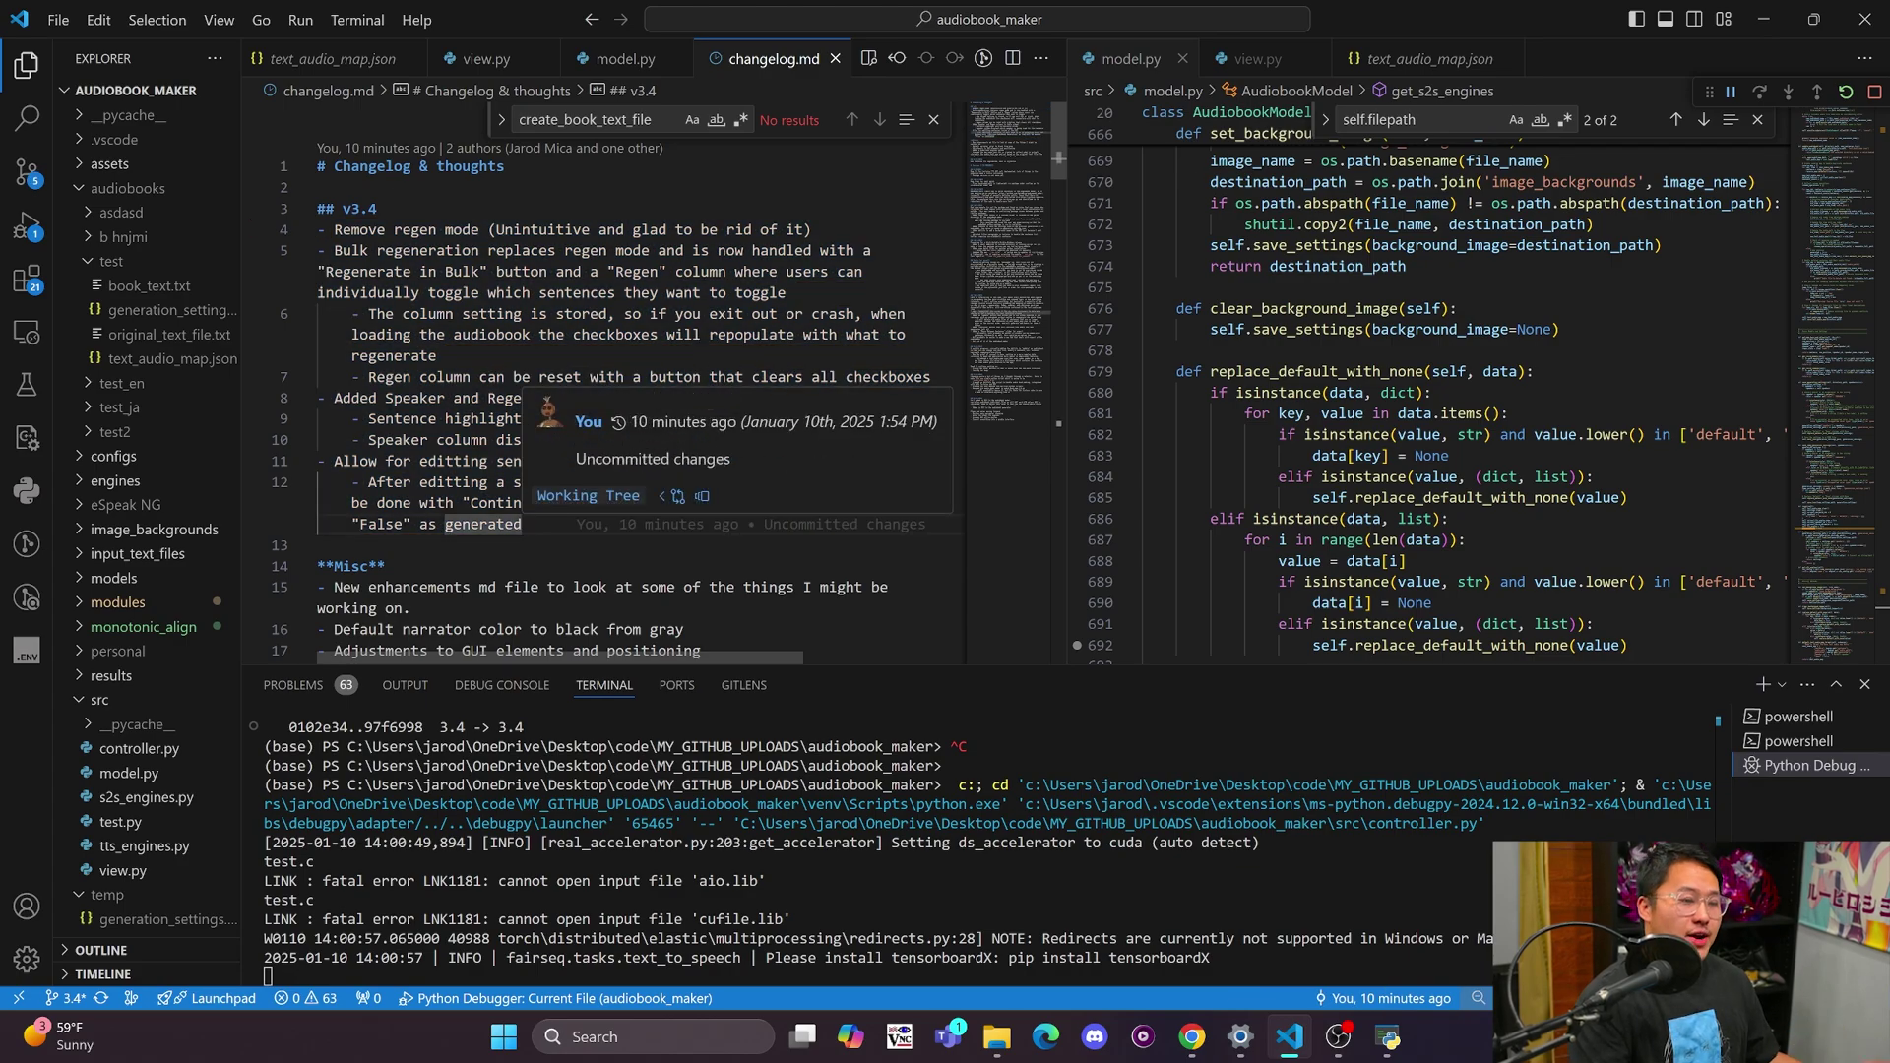
left_click(318, 545)
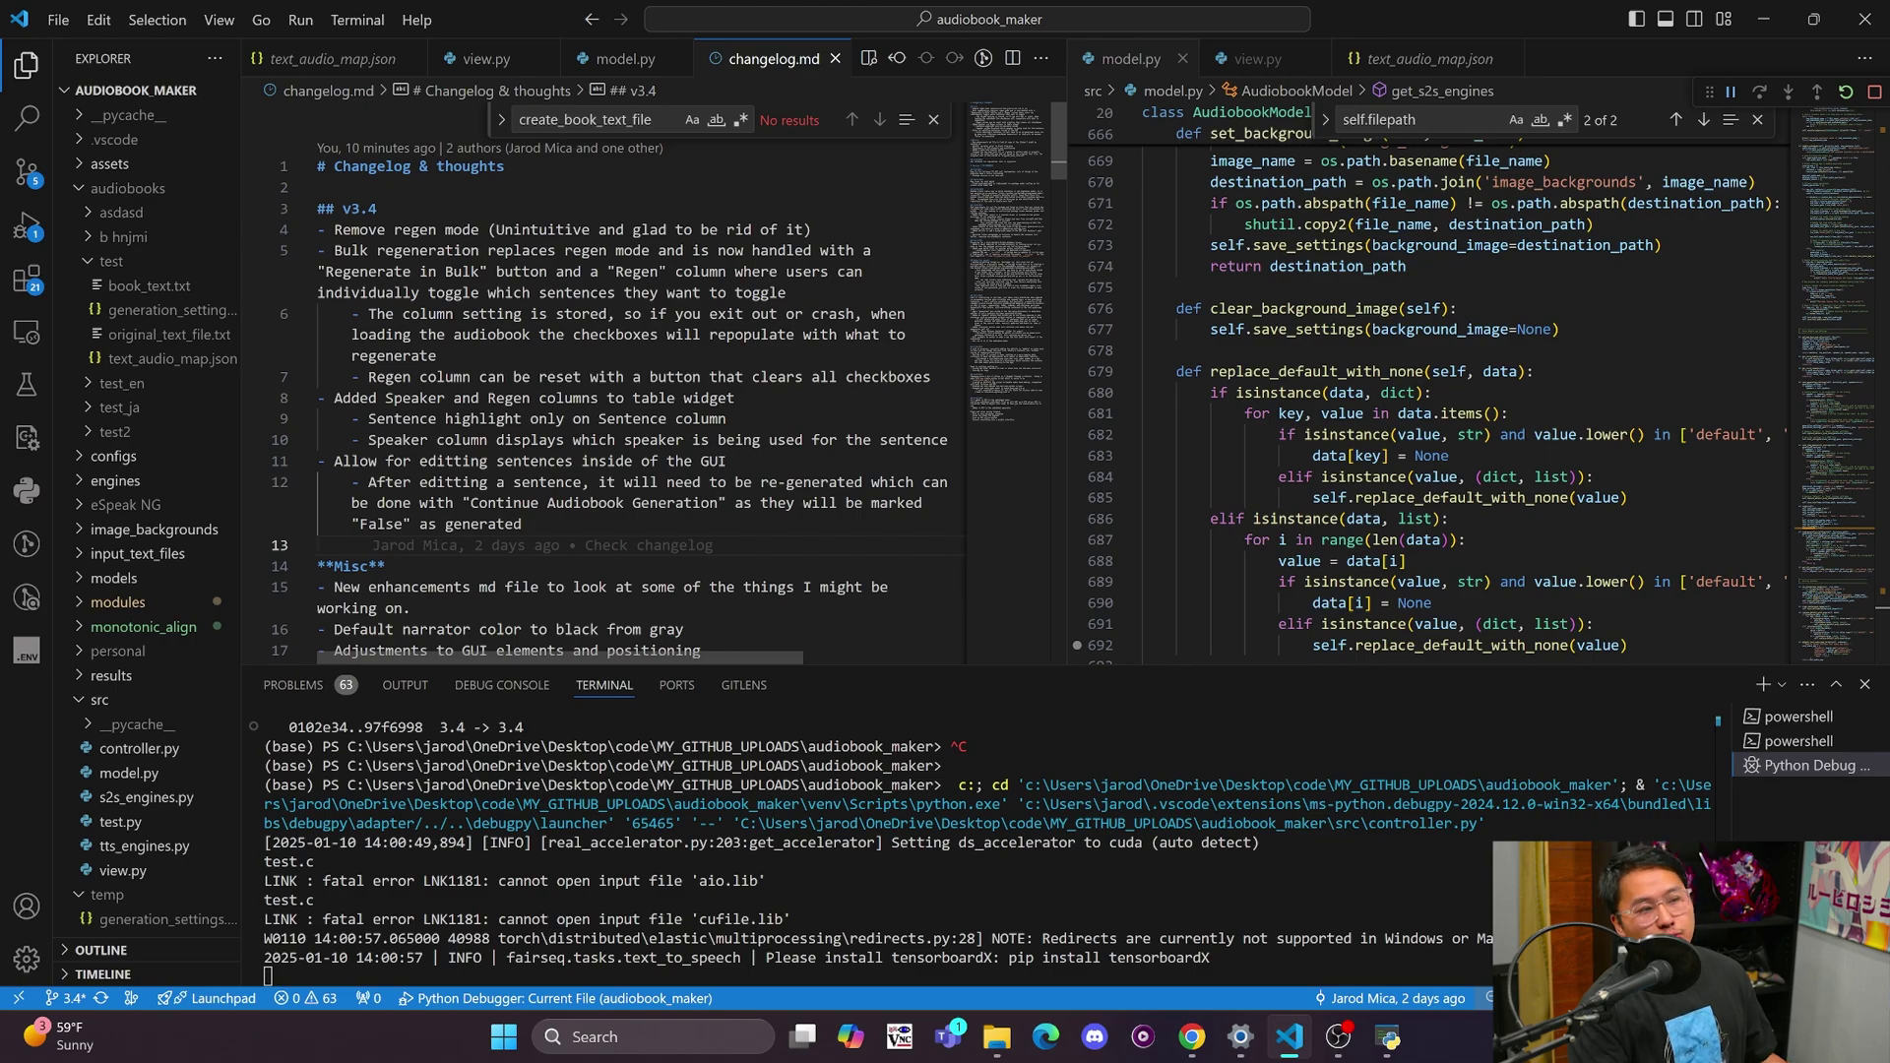
left_click_drag(813, 230, 353, 229)
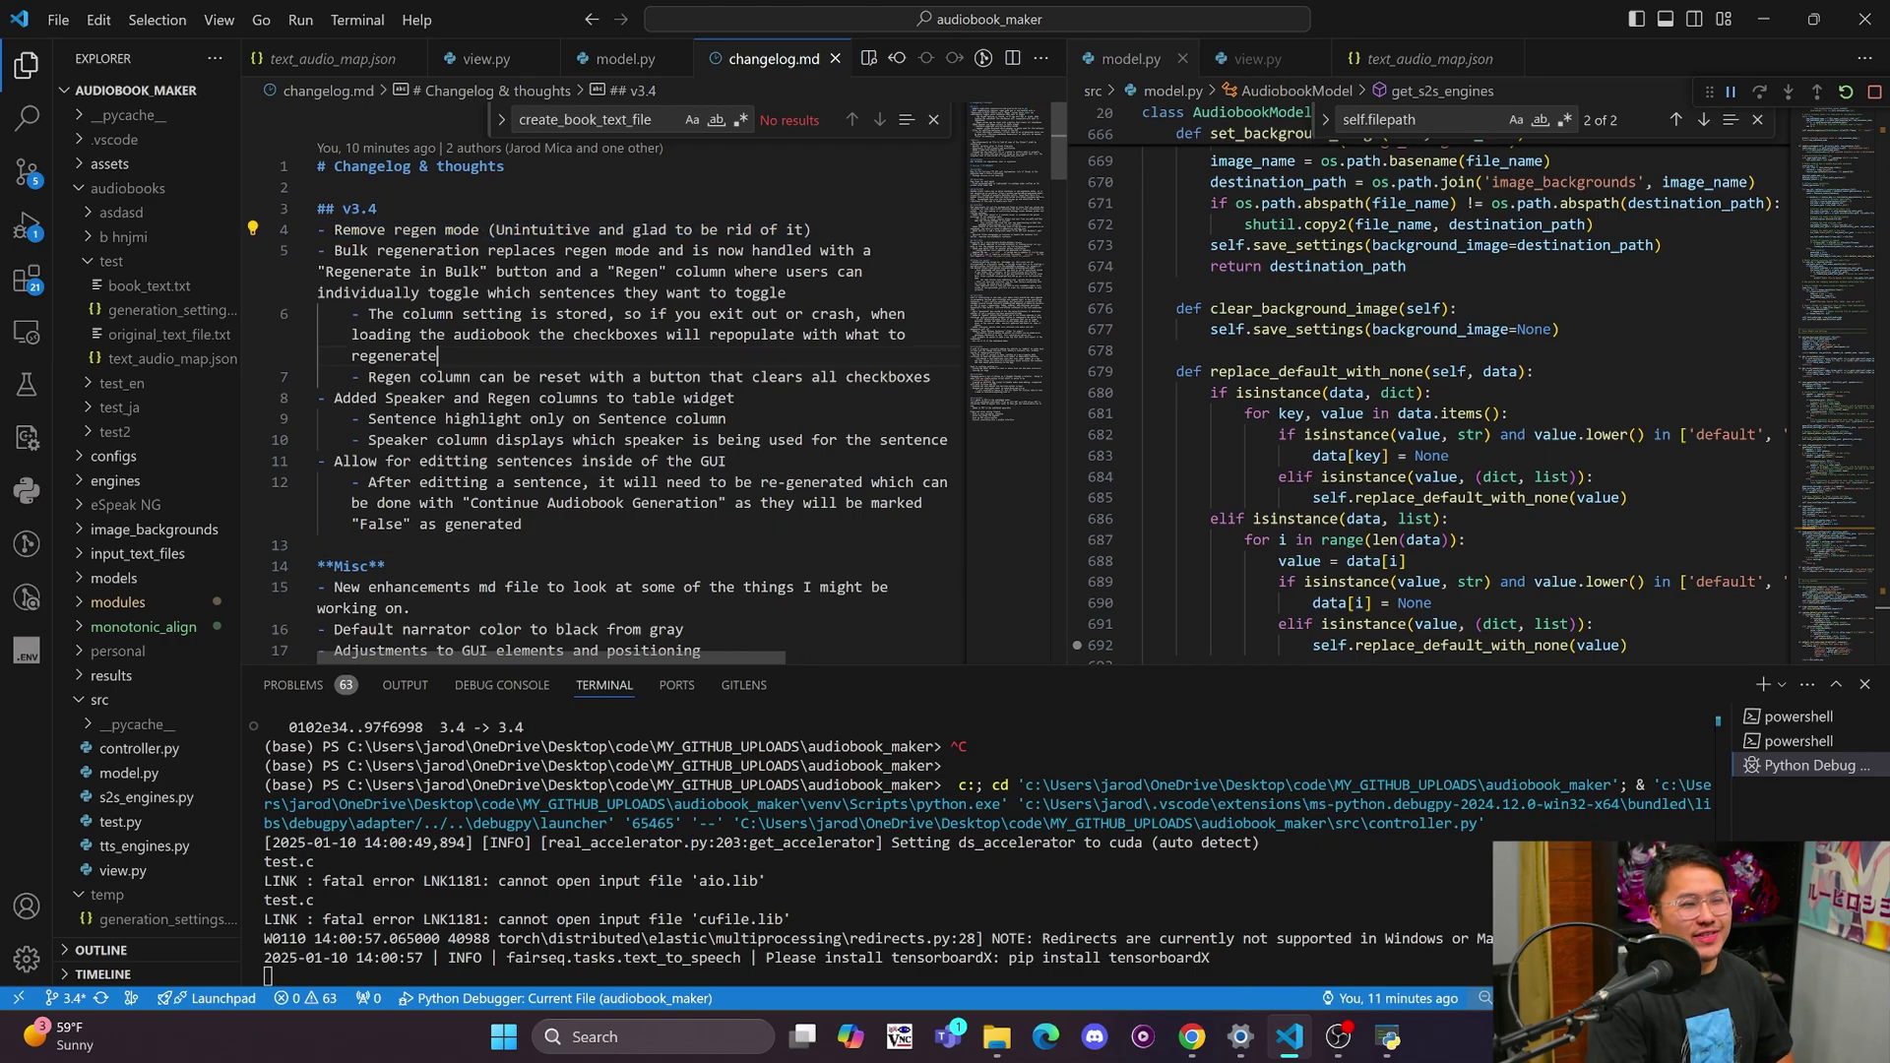
double_click(393, 355)
left_click_drag(334, 250, 437, 355)
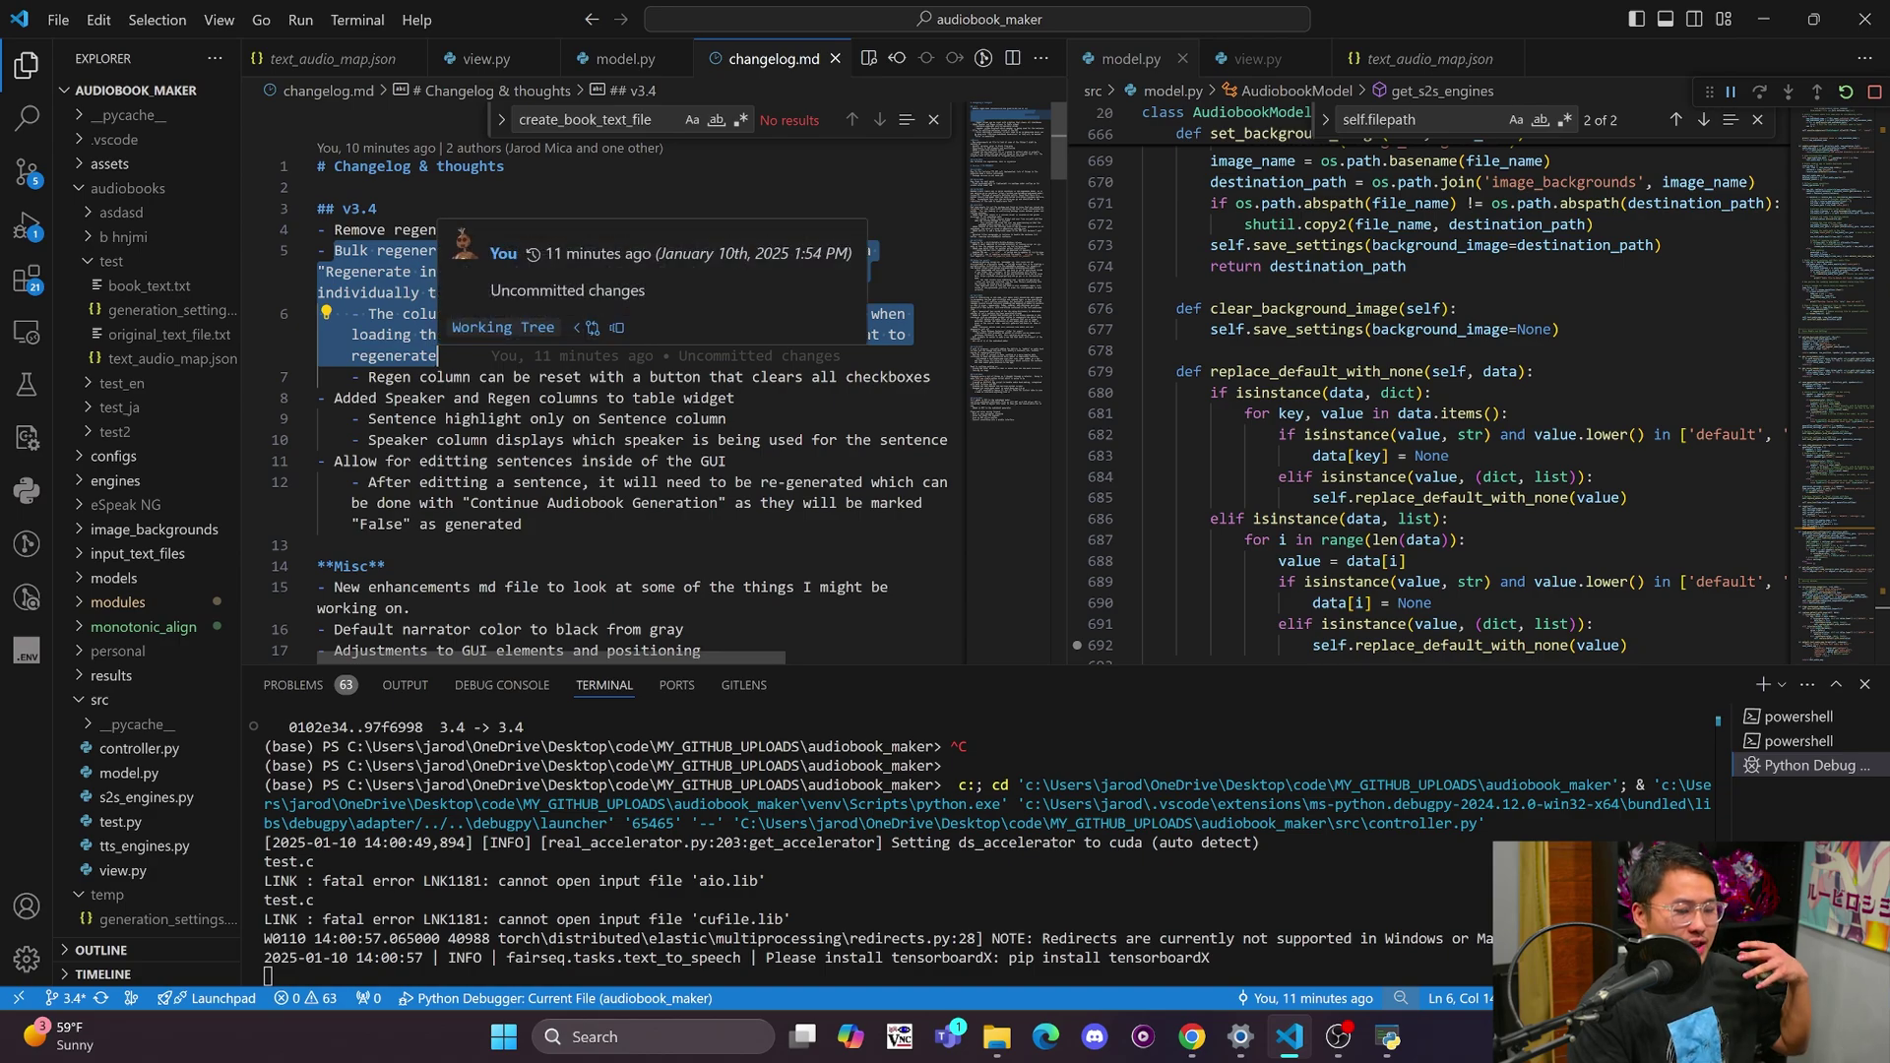
left_click(437, 355)
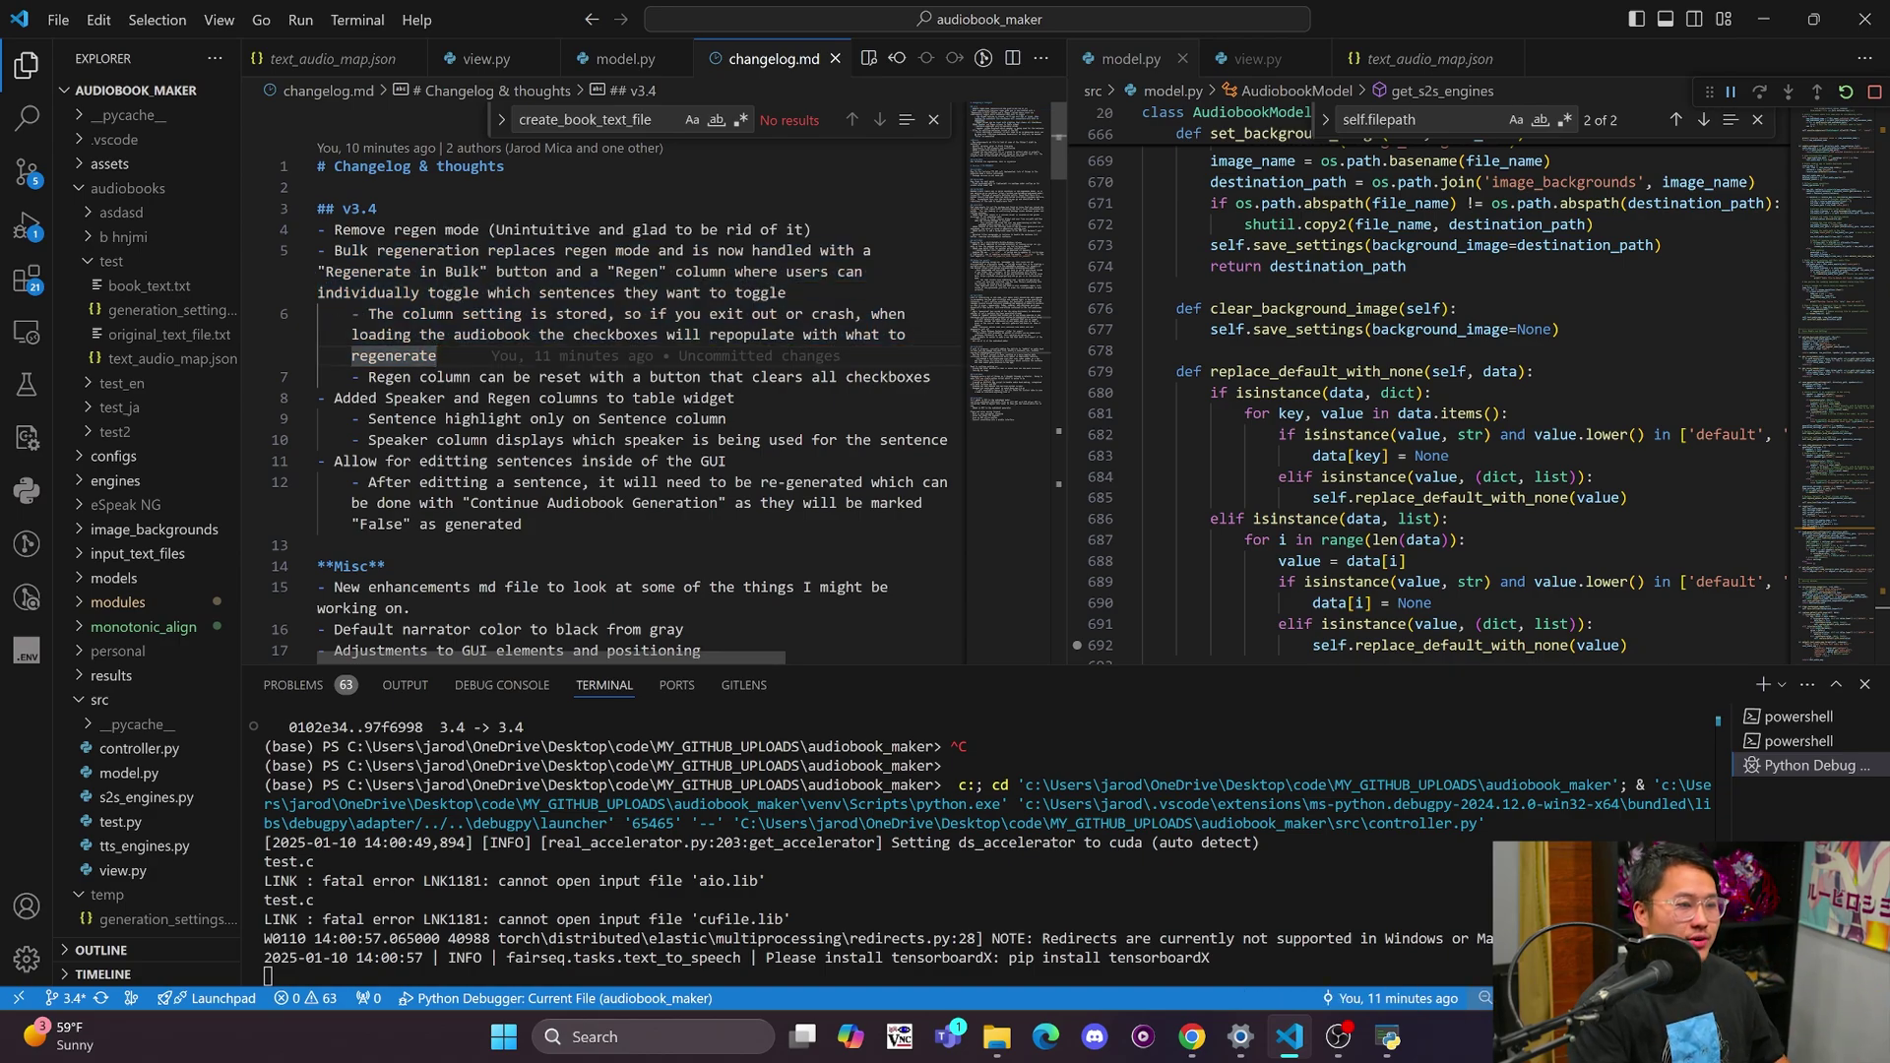
left_click_drag(521, 524, 319, 461)
left_click(521, 524)
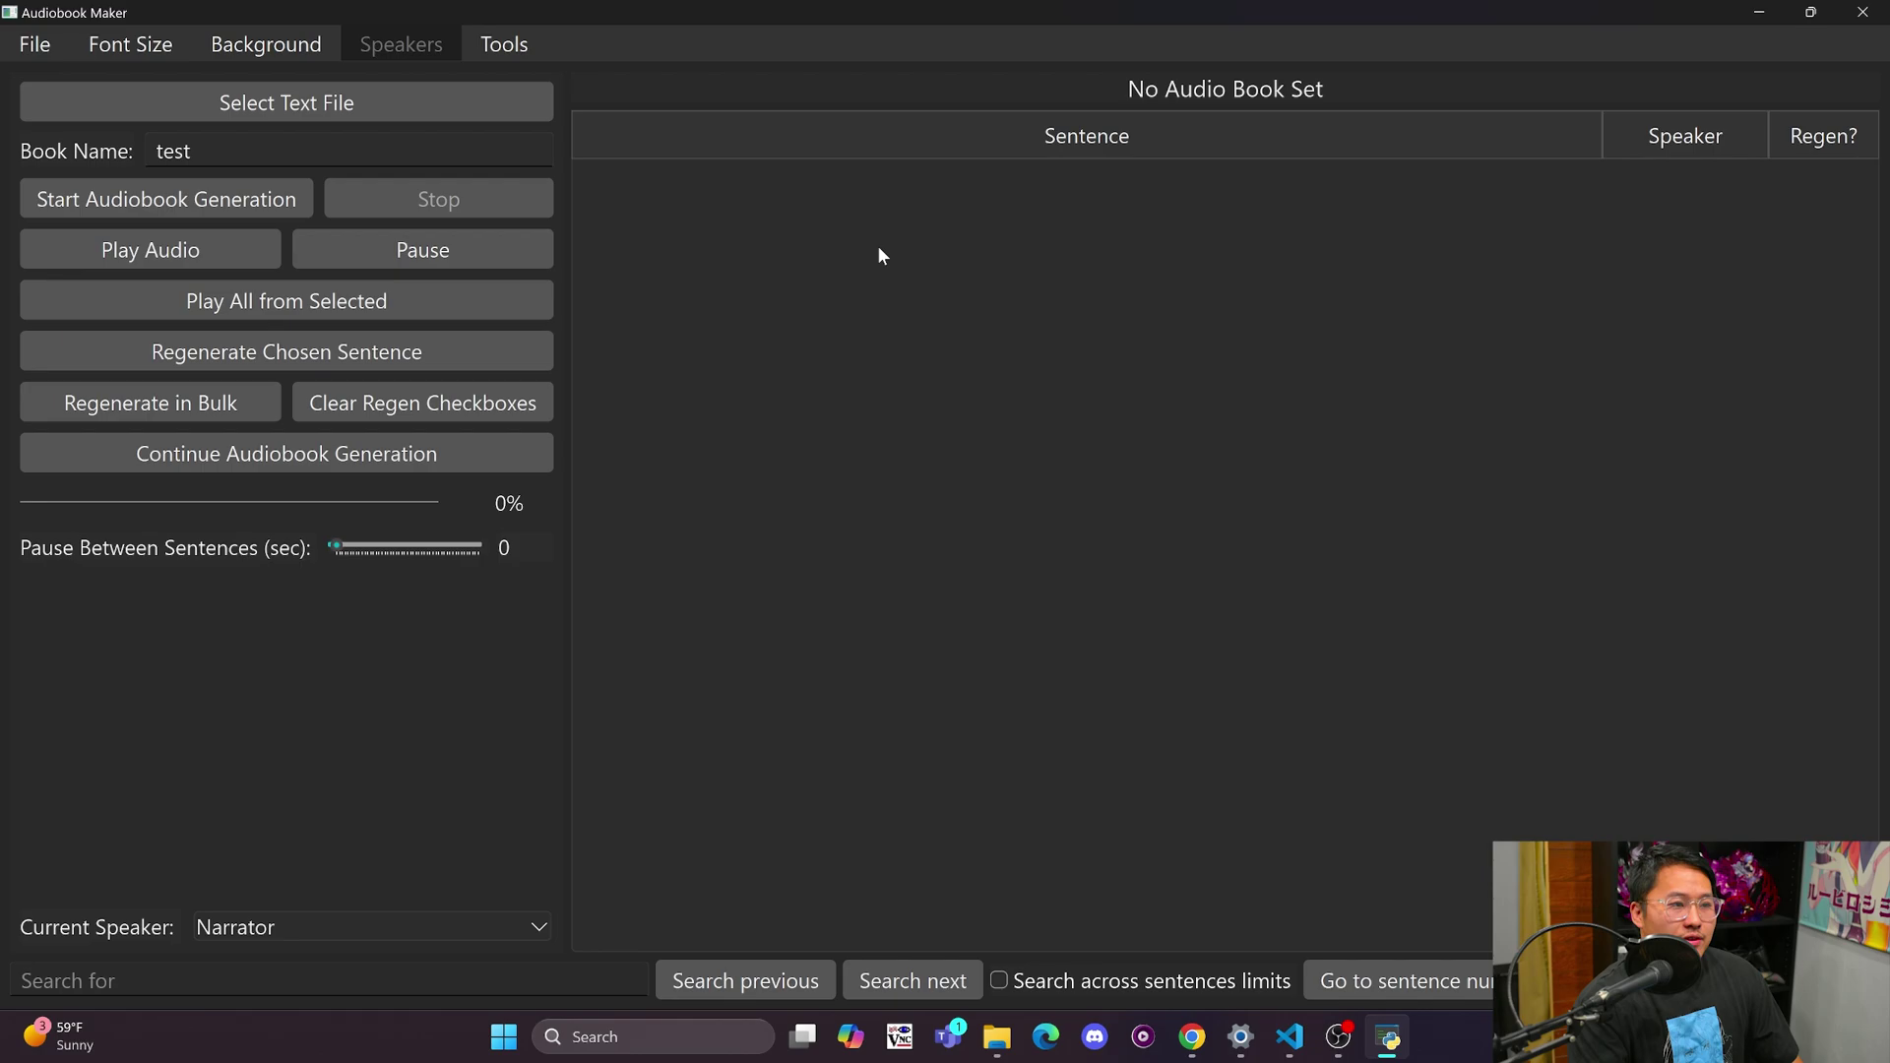
- Load text_small.txt as the book text and mark sentences 1, 2, 4 and 7 for regeneration
left_click(335, 105)
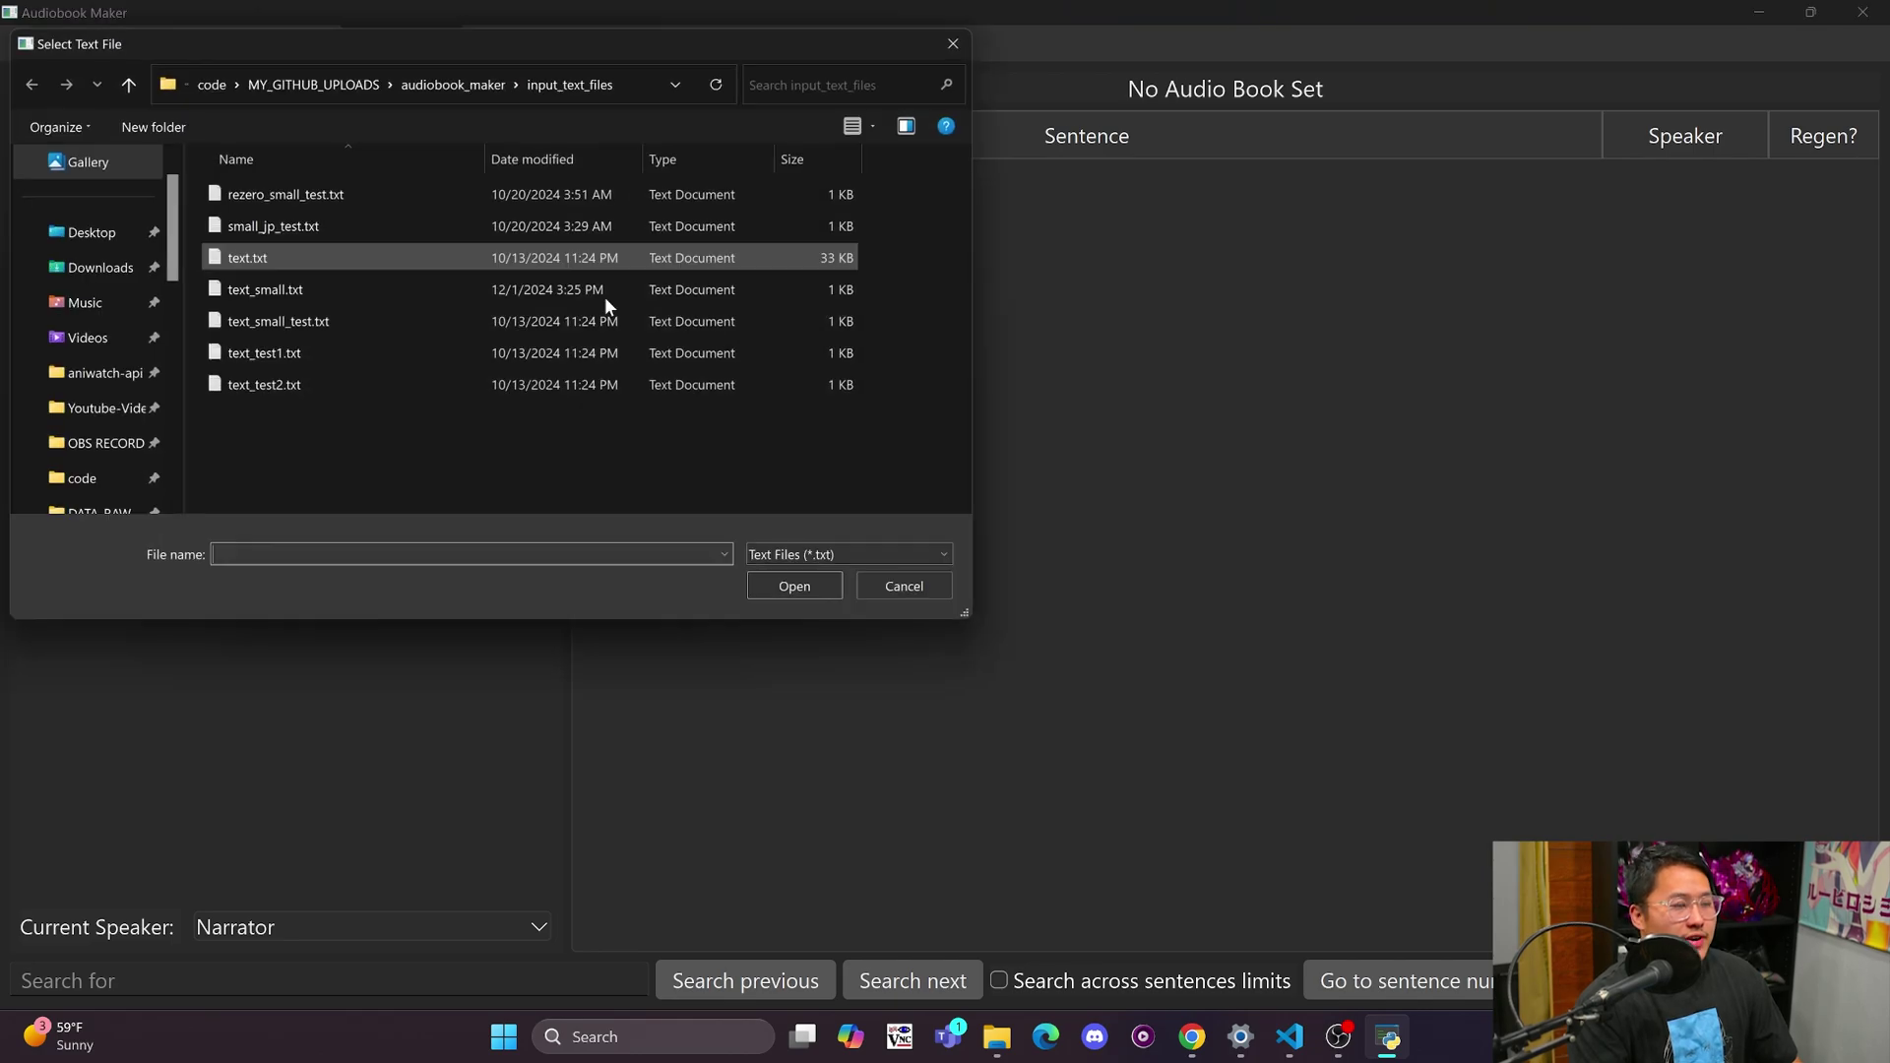
double_click(340, 286)
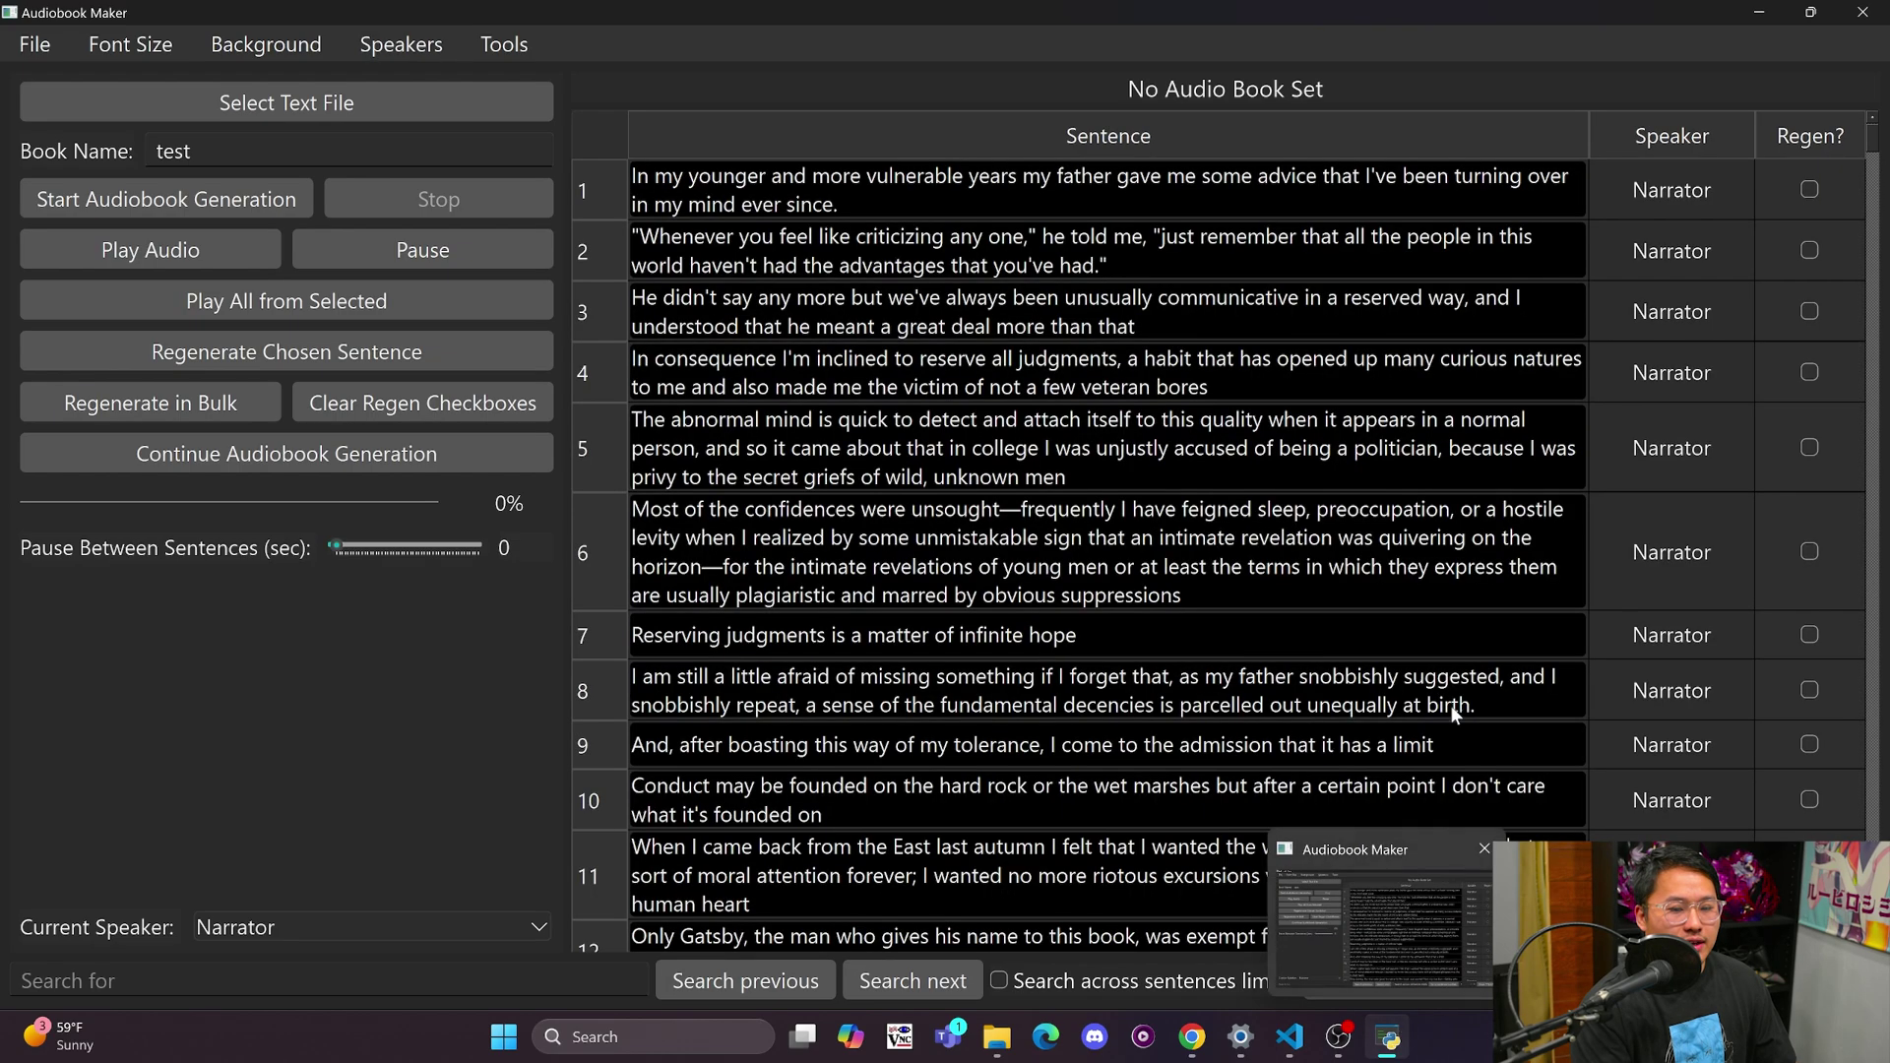
left_click(849, 374)
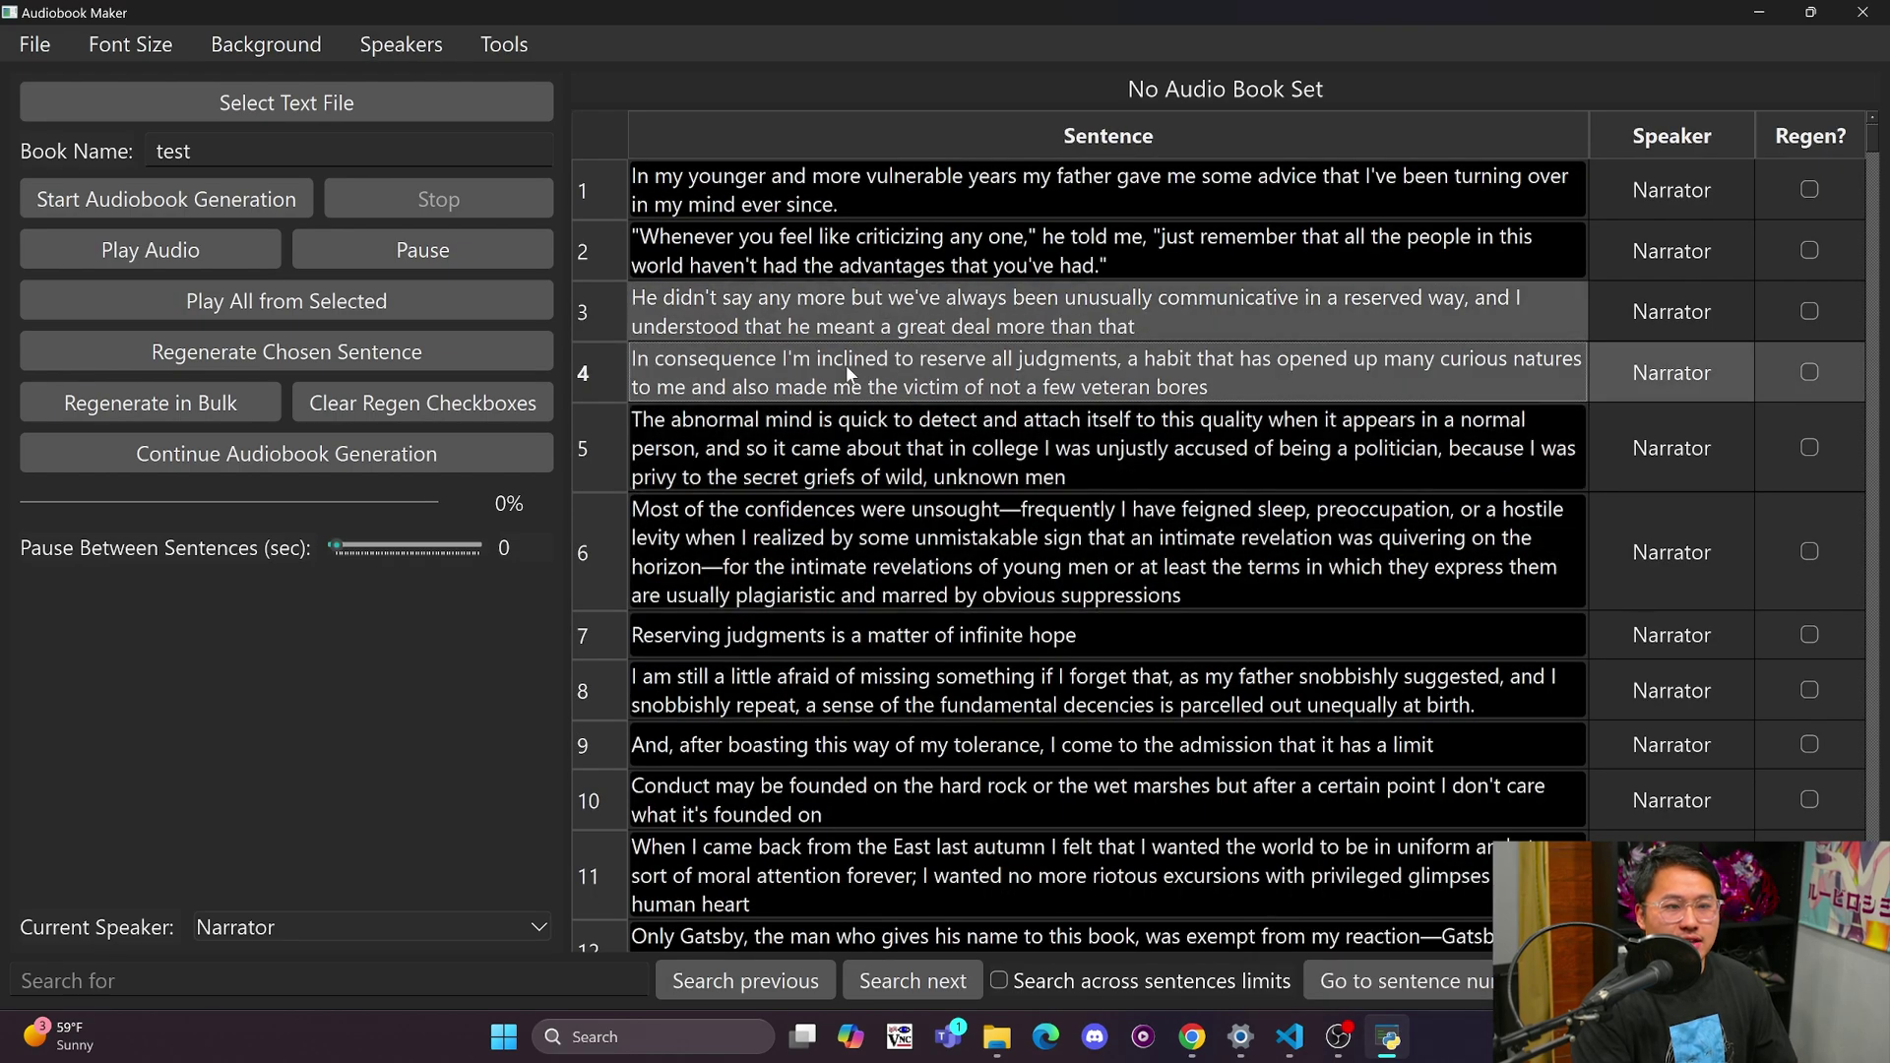
left_click(1811, 368)
left_click(1808, 190)
left_click(1811, 252)
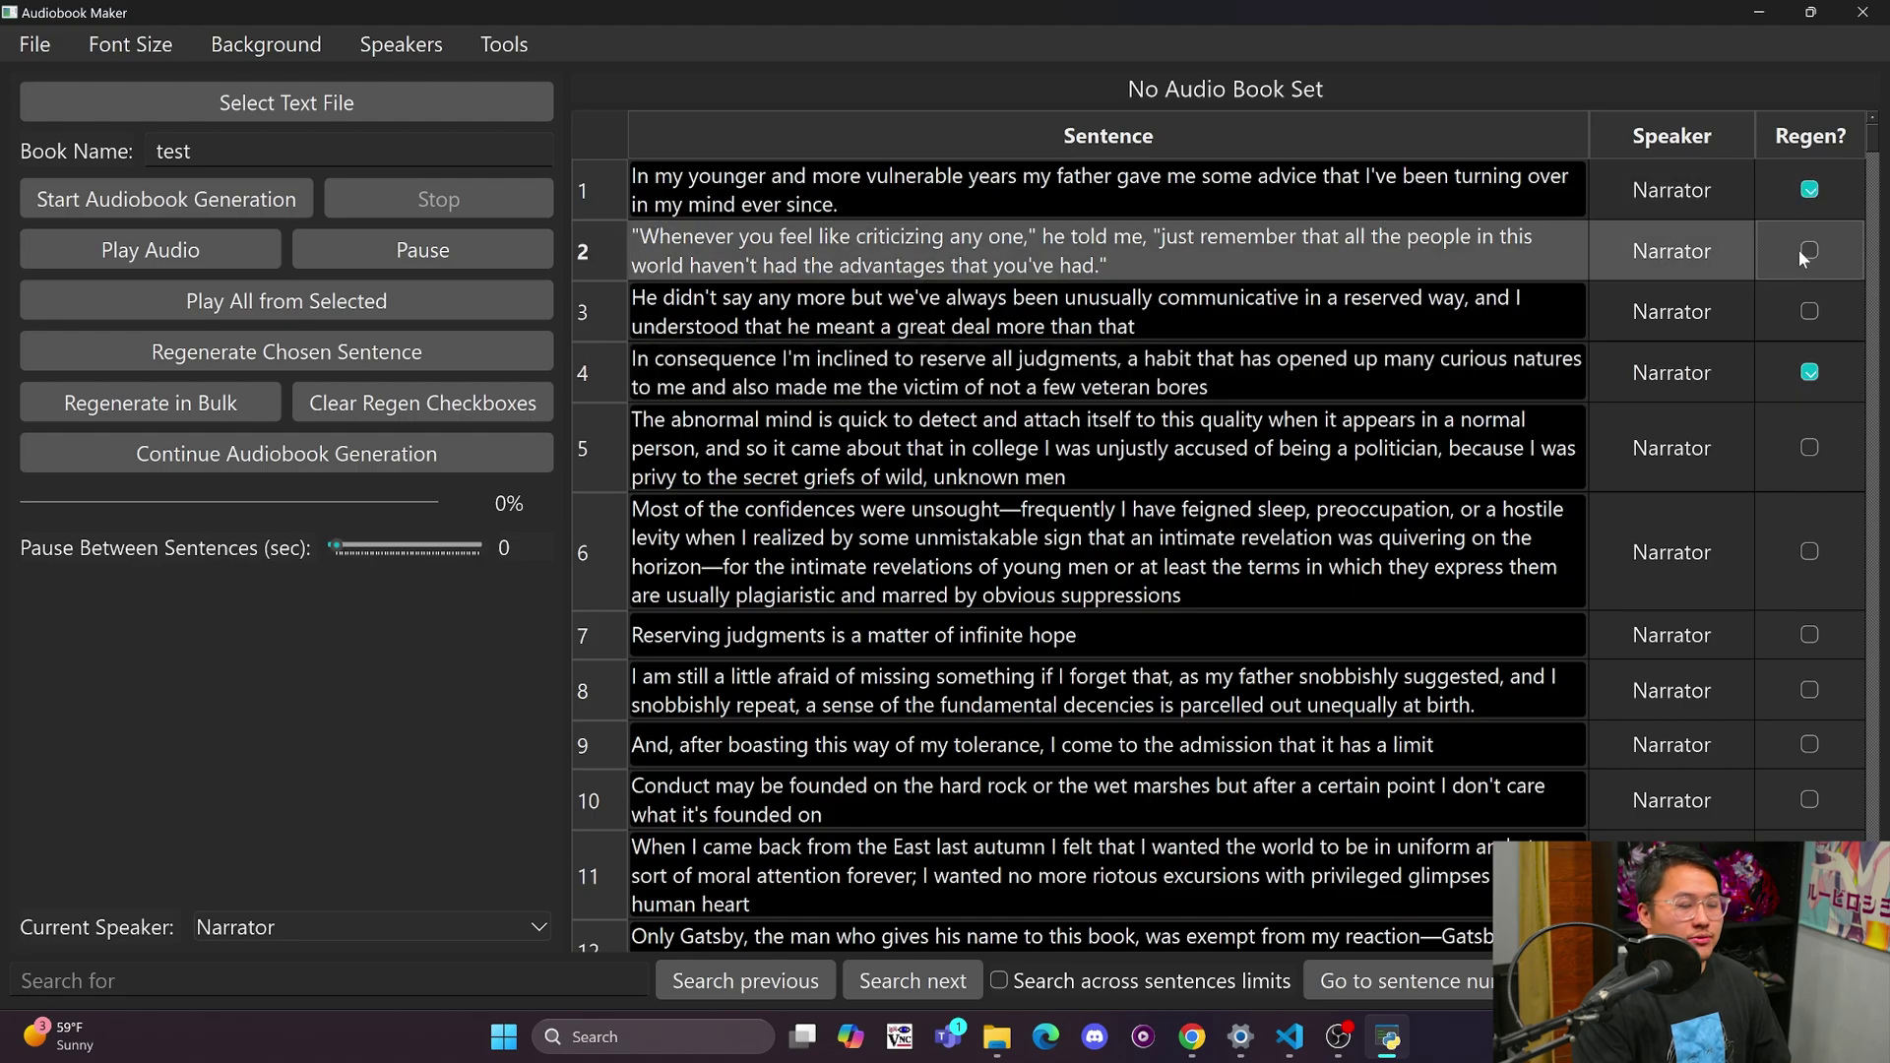
left_click(1811, 248)
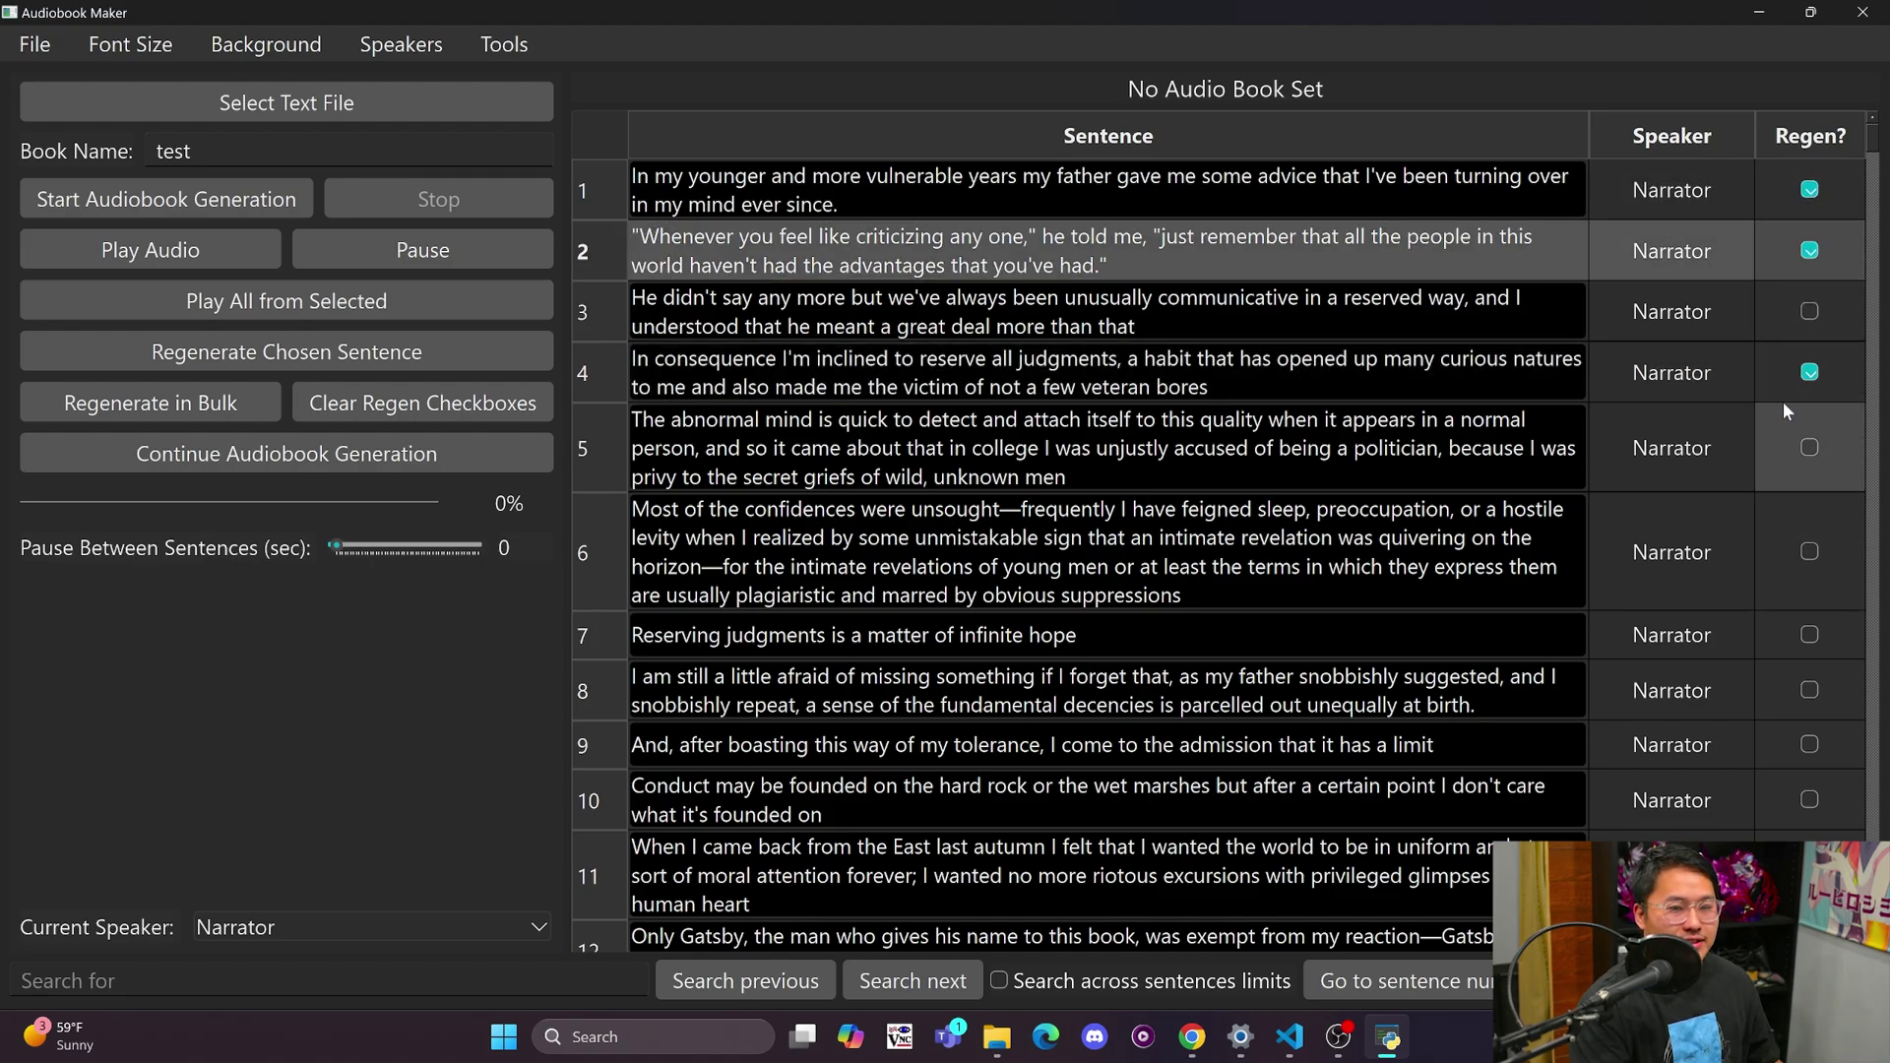
left_click(1809, 638)
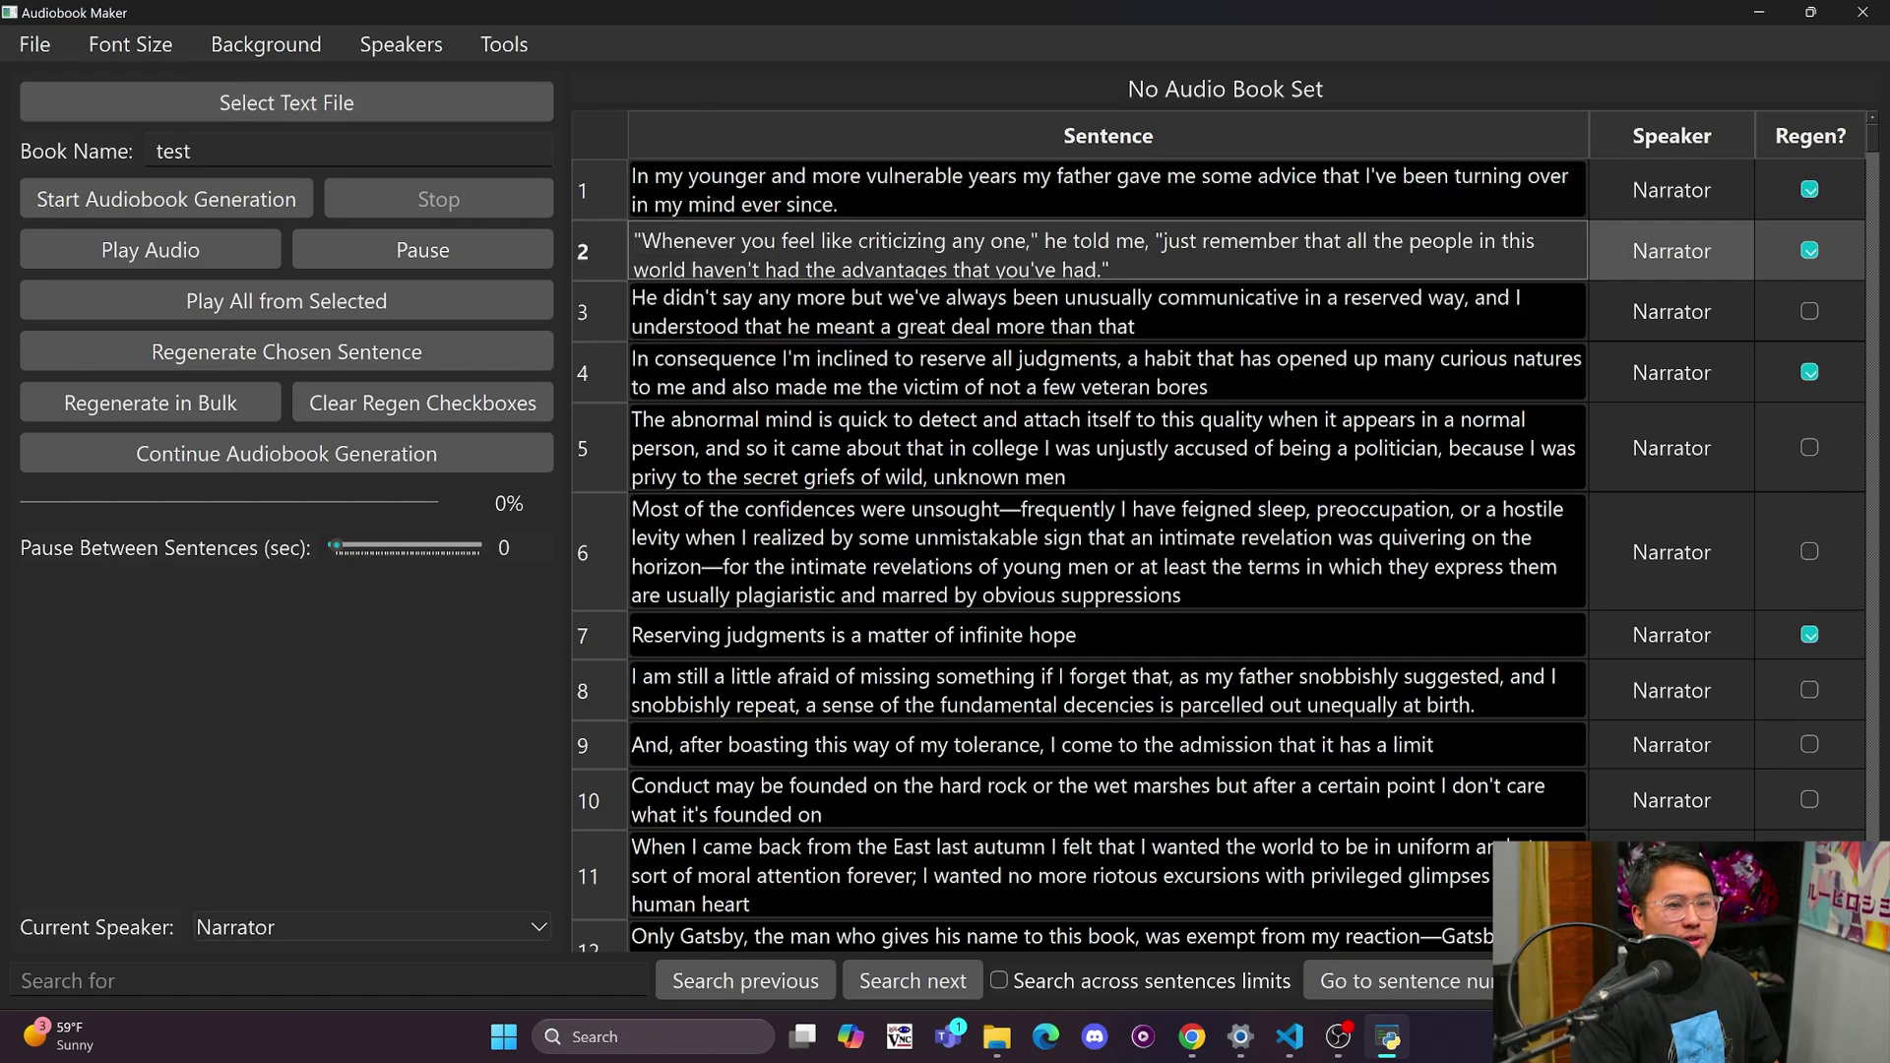
- Replace sentence 2's text with 'askdasdjkashdklasjdhklasdasdas'
key("F2")
key("BackSpace")
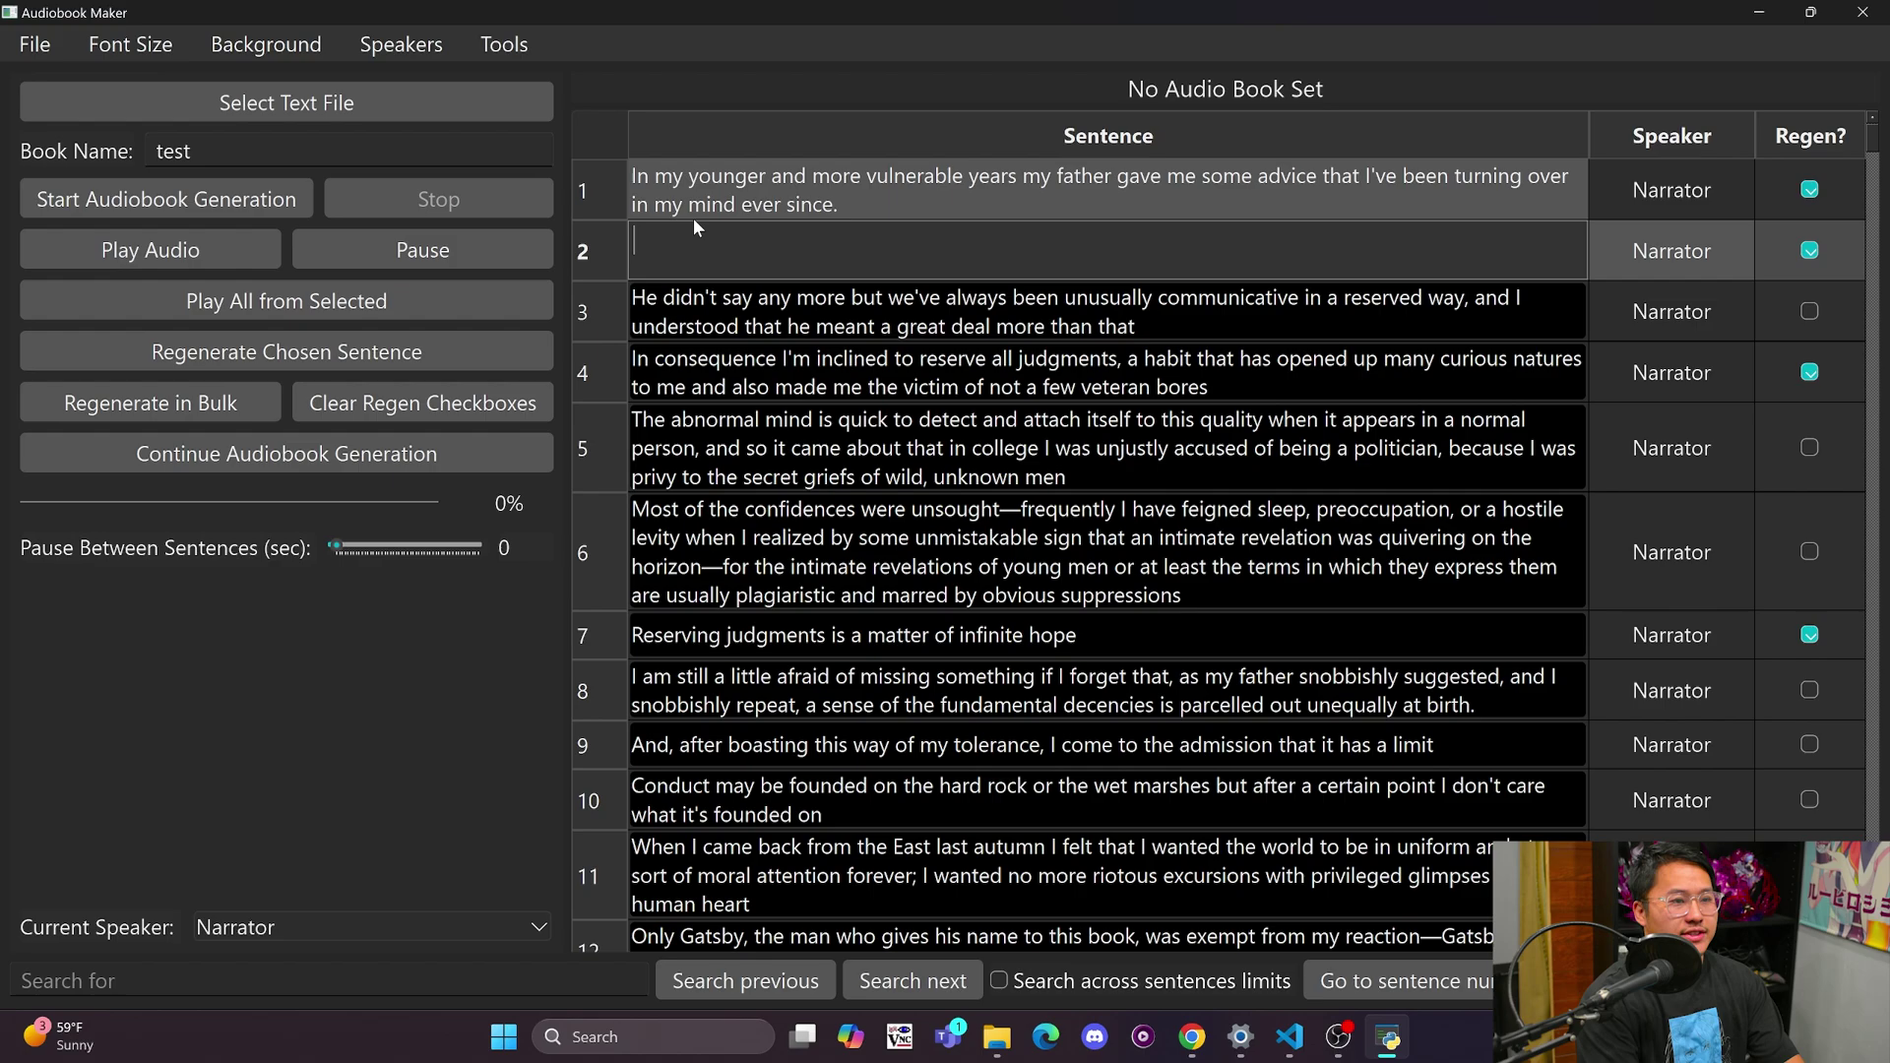
type("sdsdasdsdsdfsdfsdfsdsd")
key("ctrl+BackSpace")
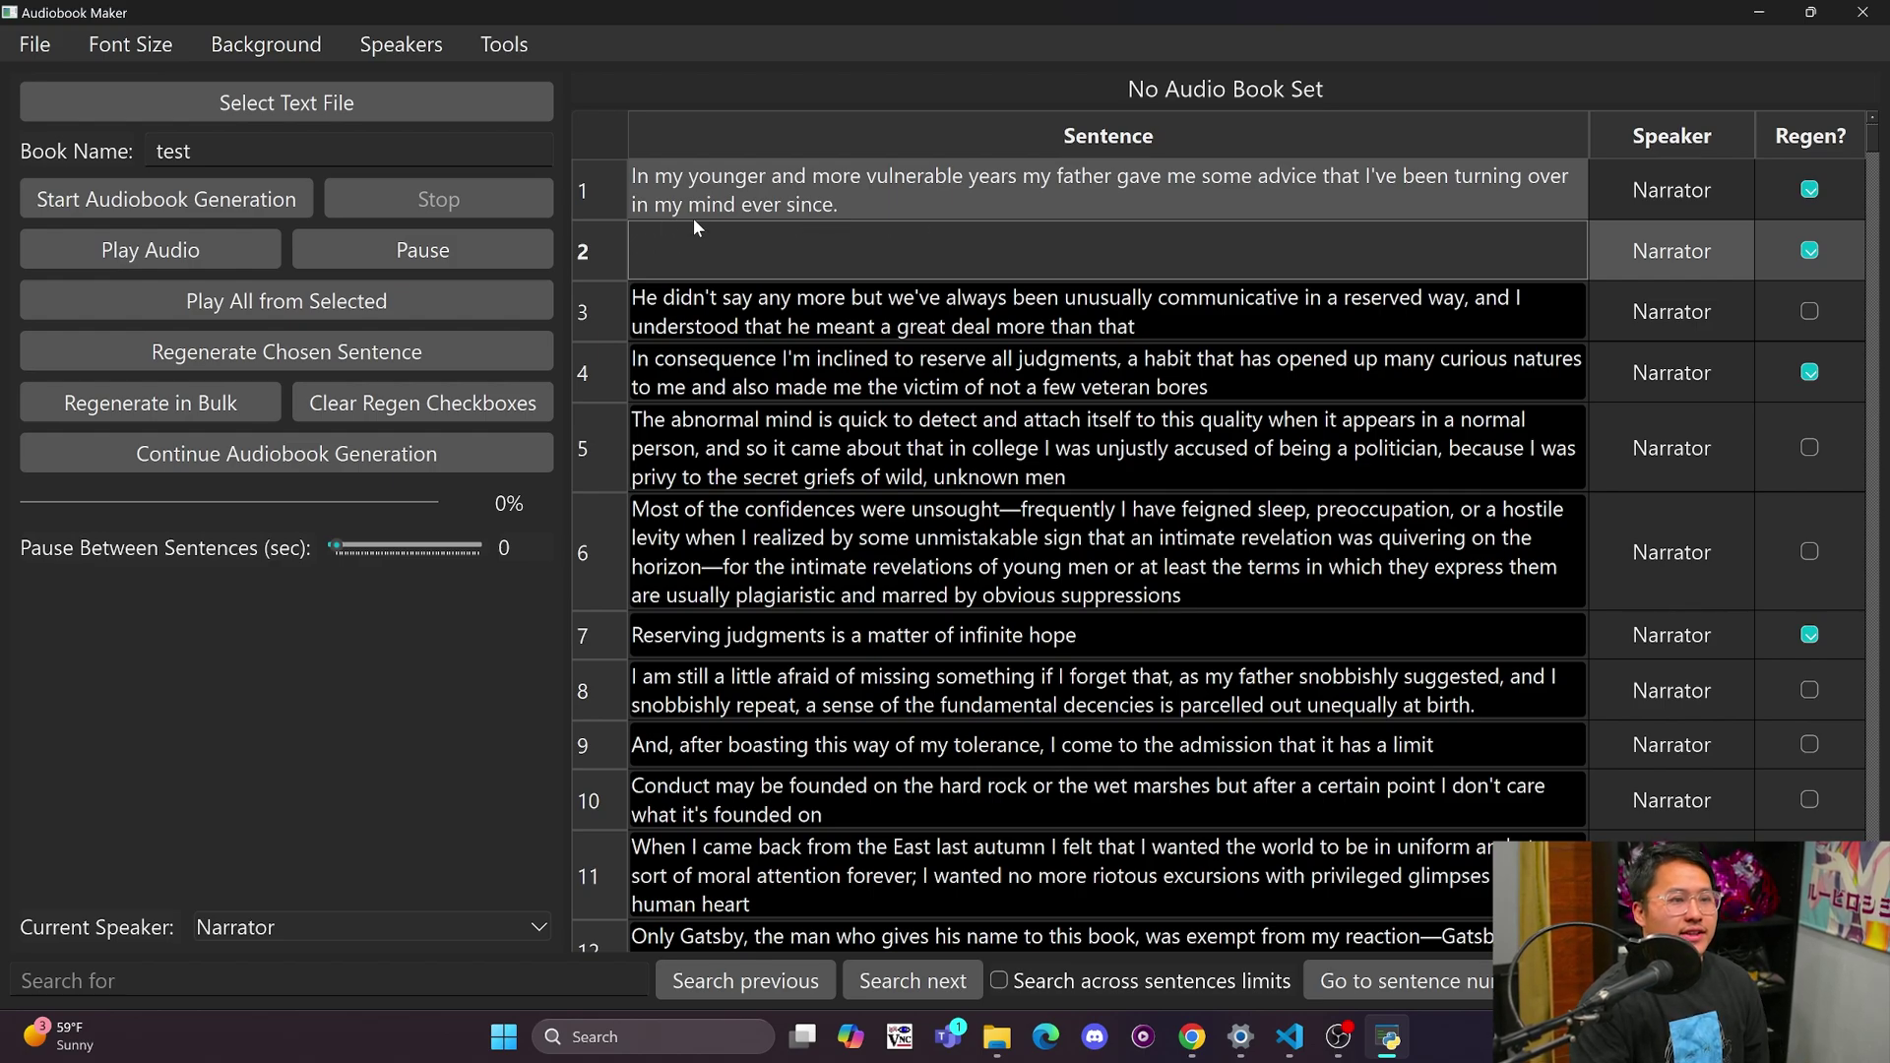
type("askdasdjkashdklasjdhklasdasdas")
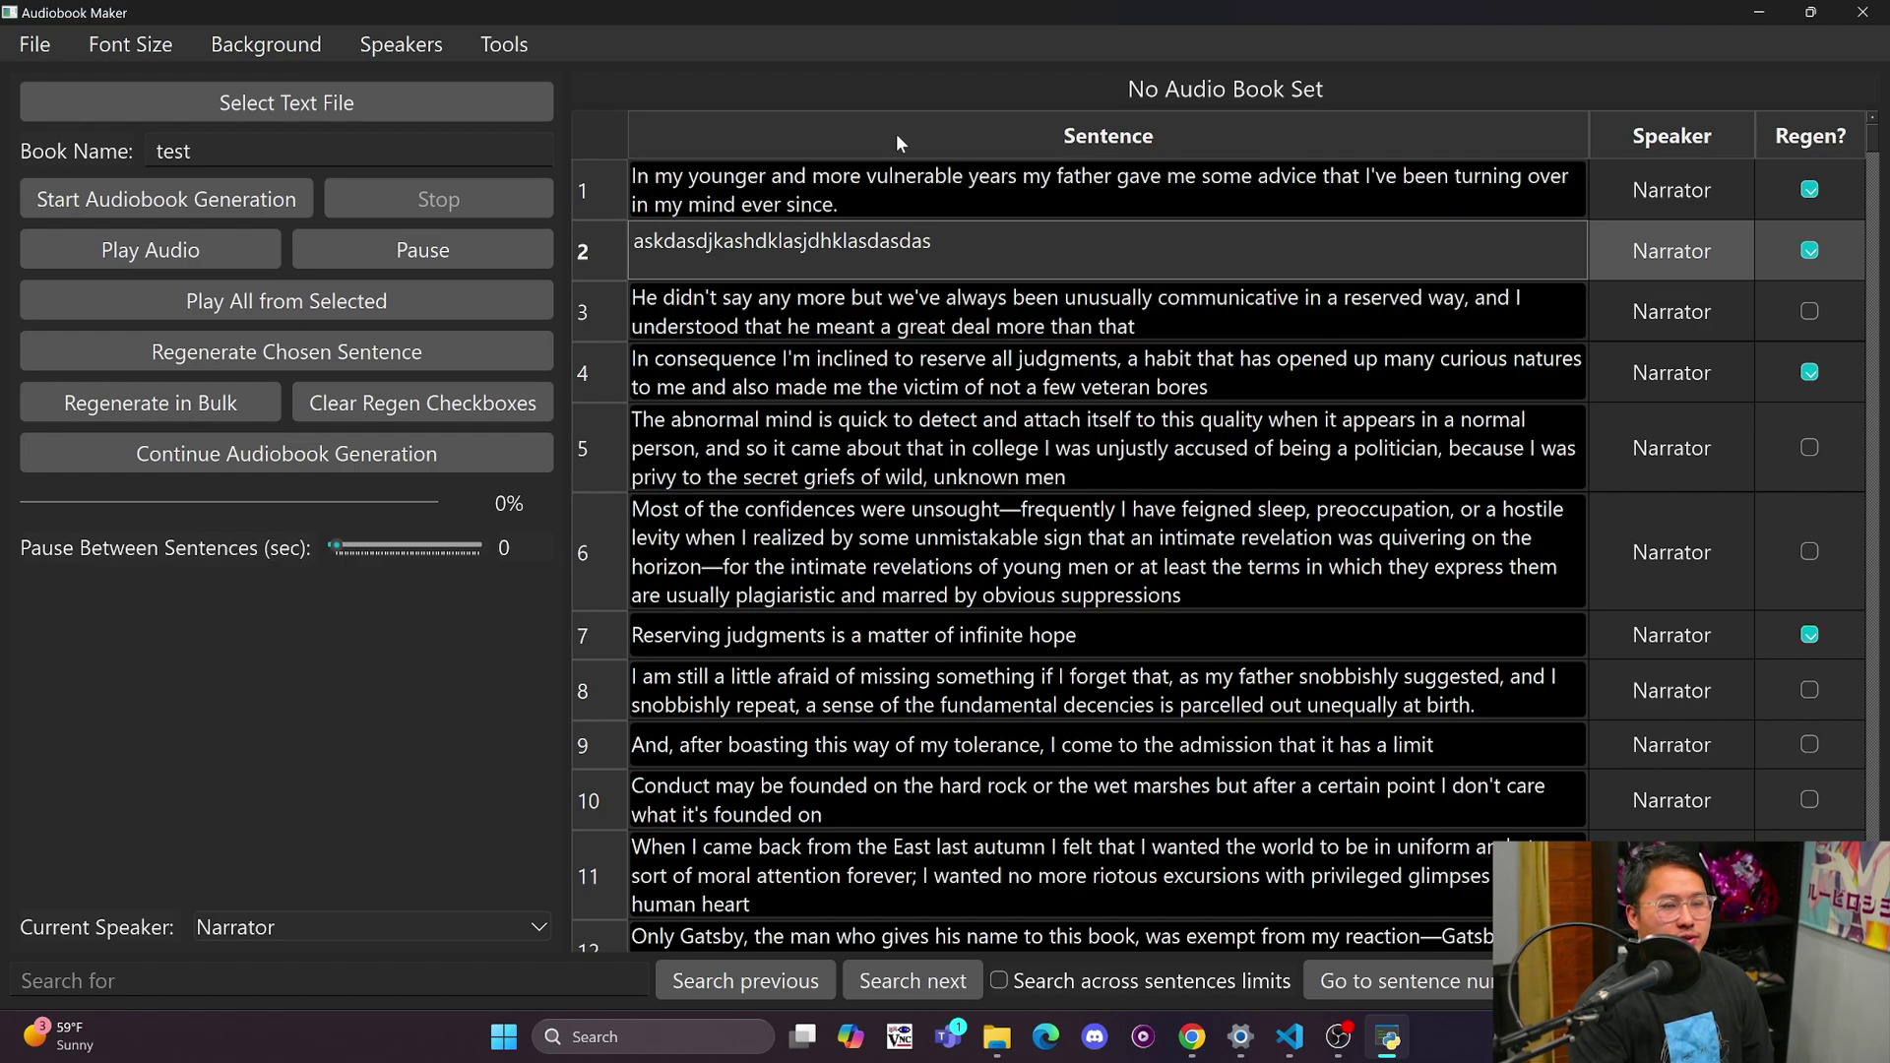
key("Return")
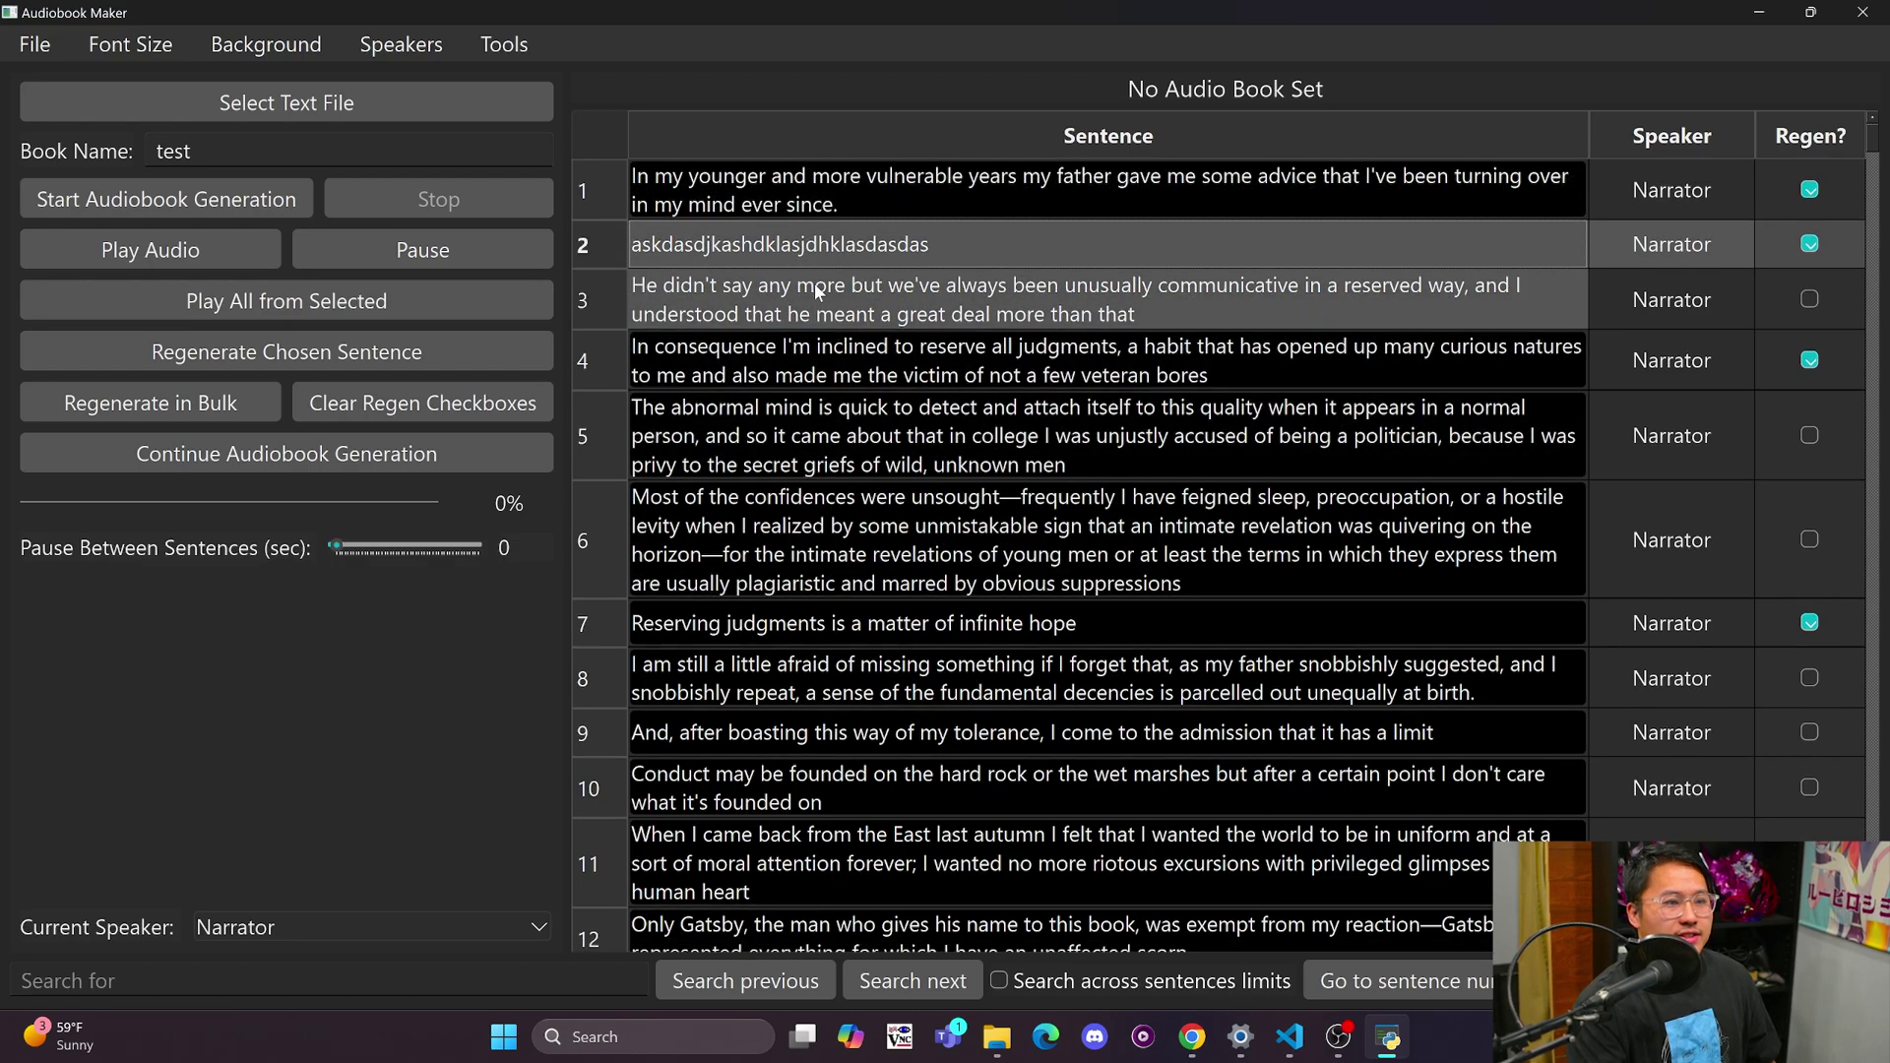
- Add a new speaker named Melina with a dark green colour
left_click(401, 45)
left_click(463, 81)
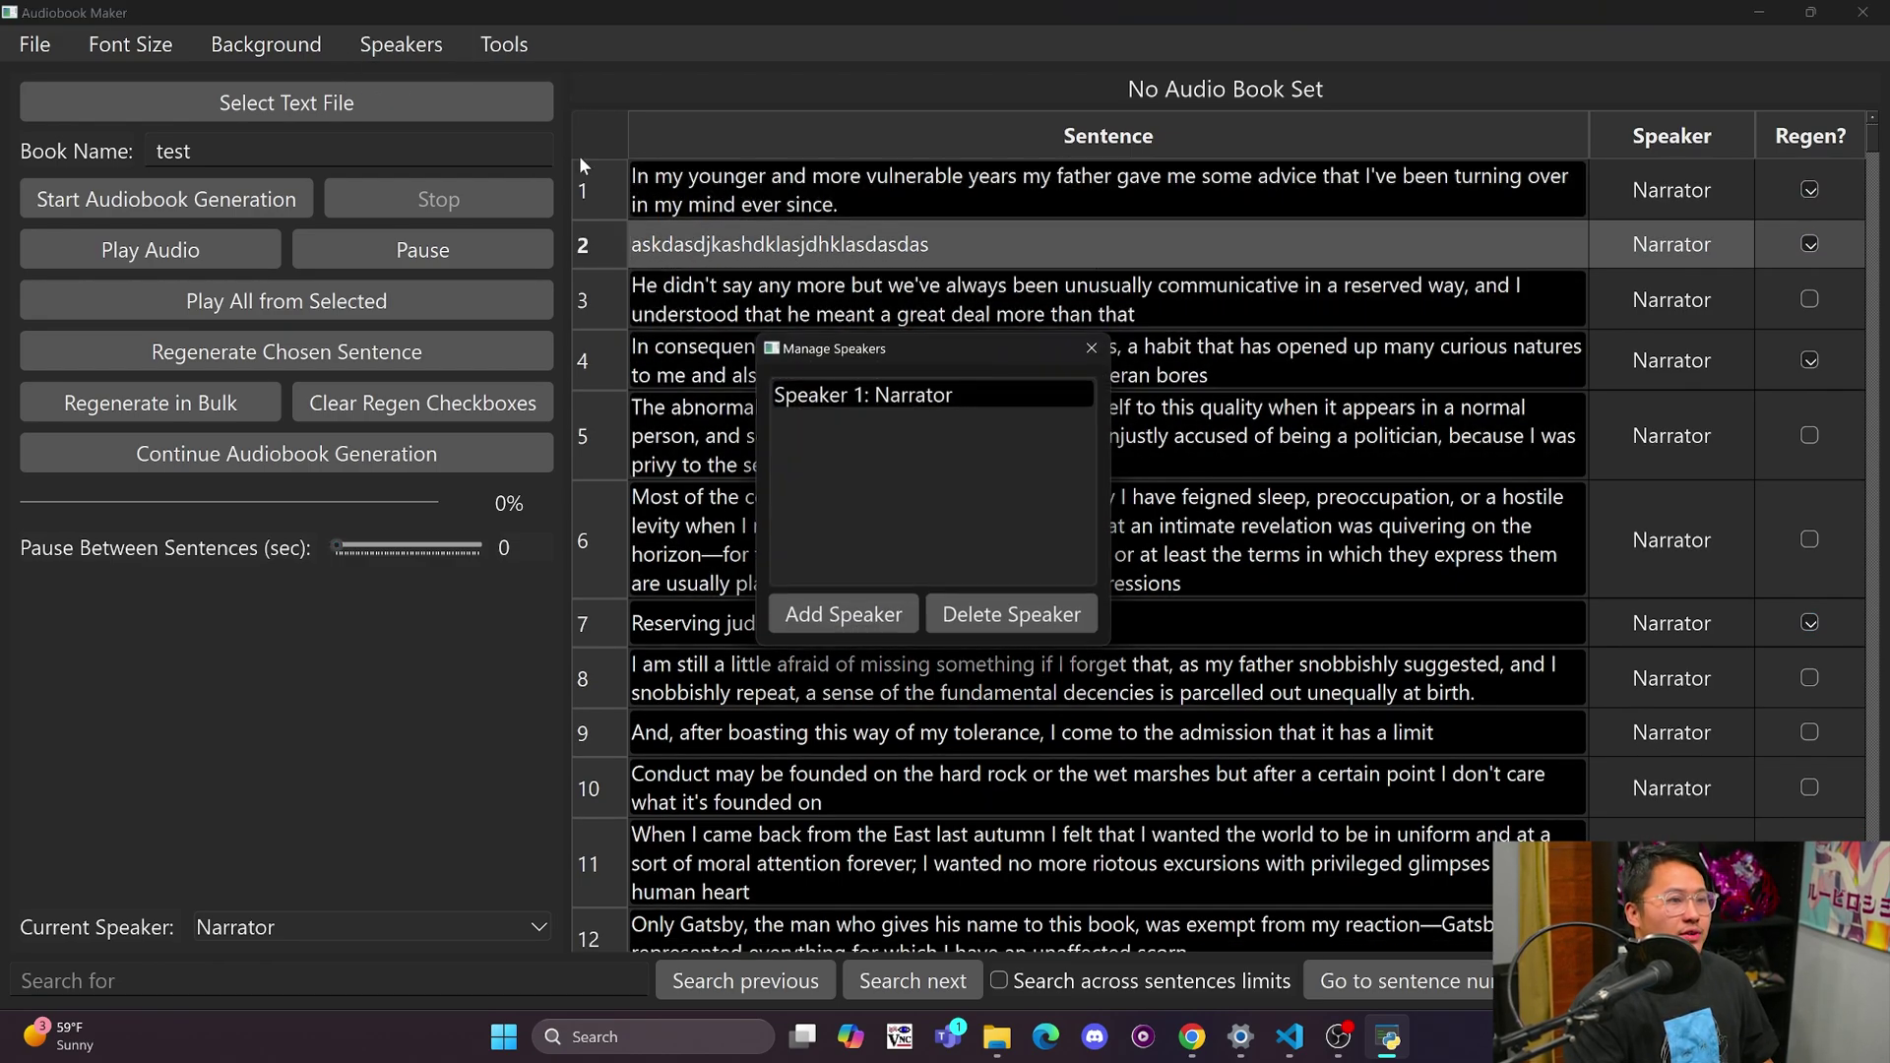
left_click(884, 618)
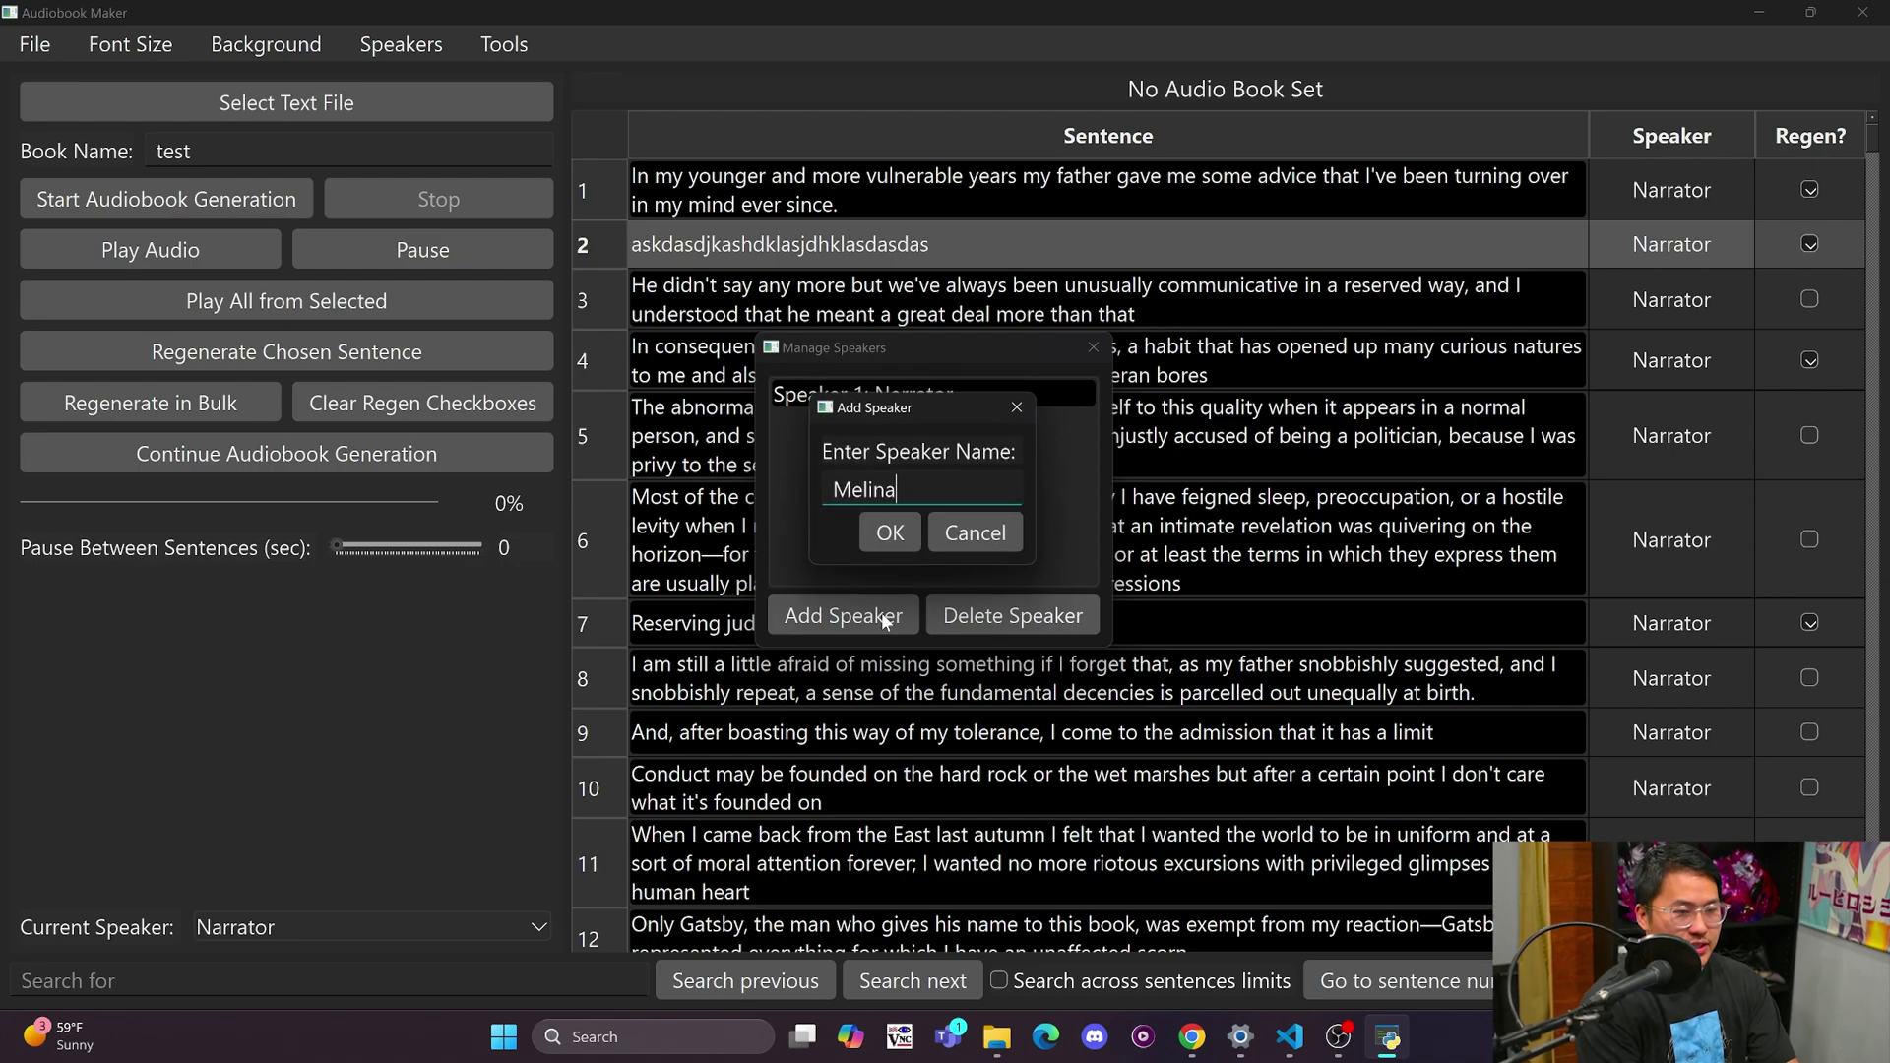
type("Melina")
key("Return")
left_click(741, 325)
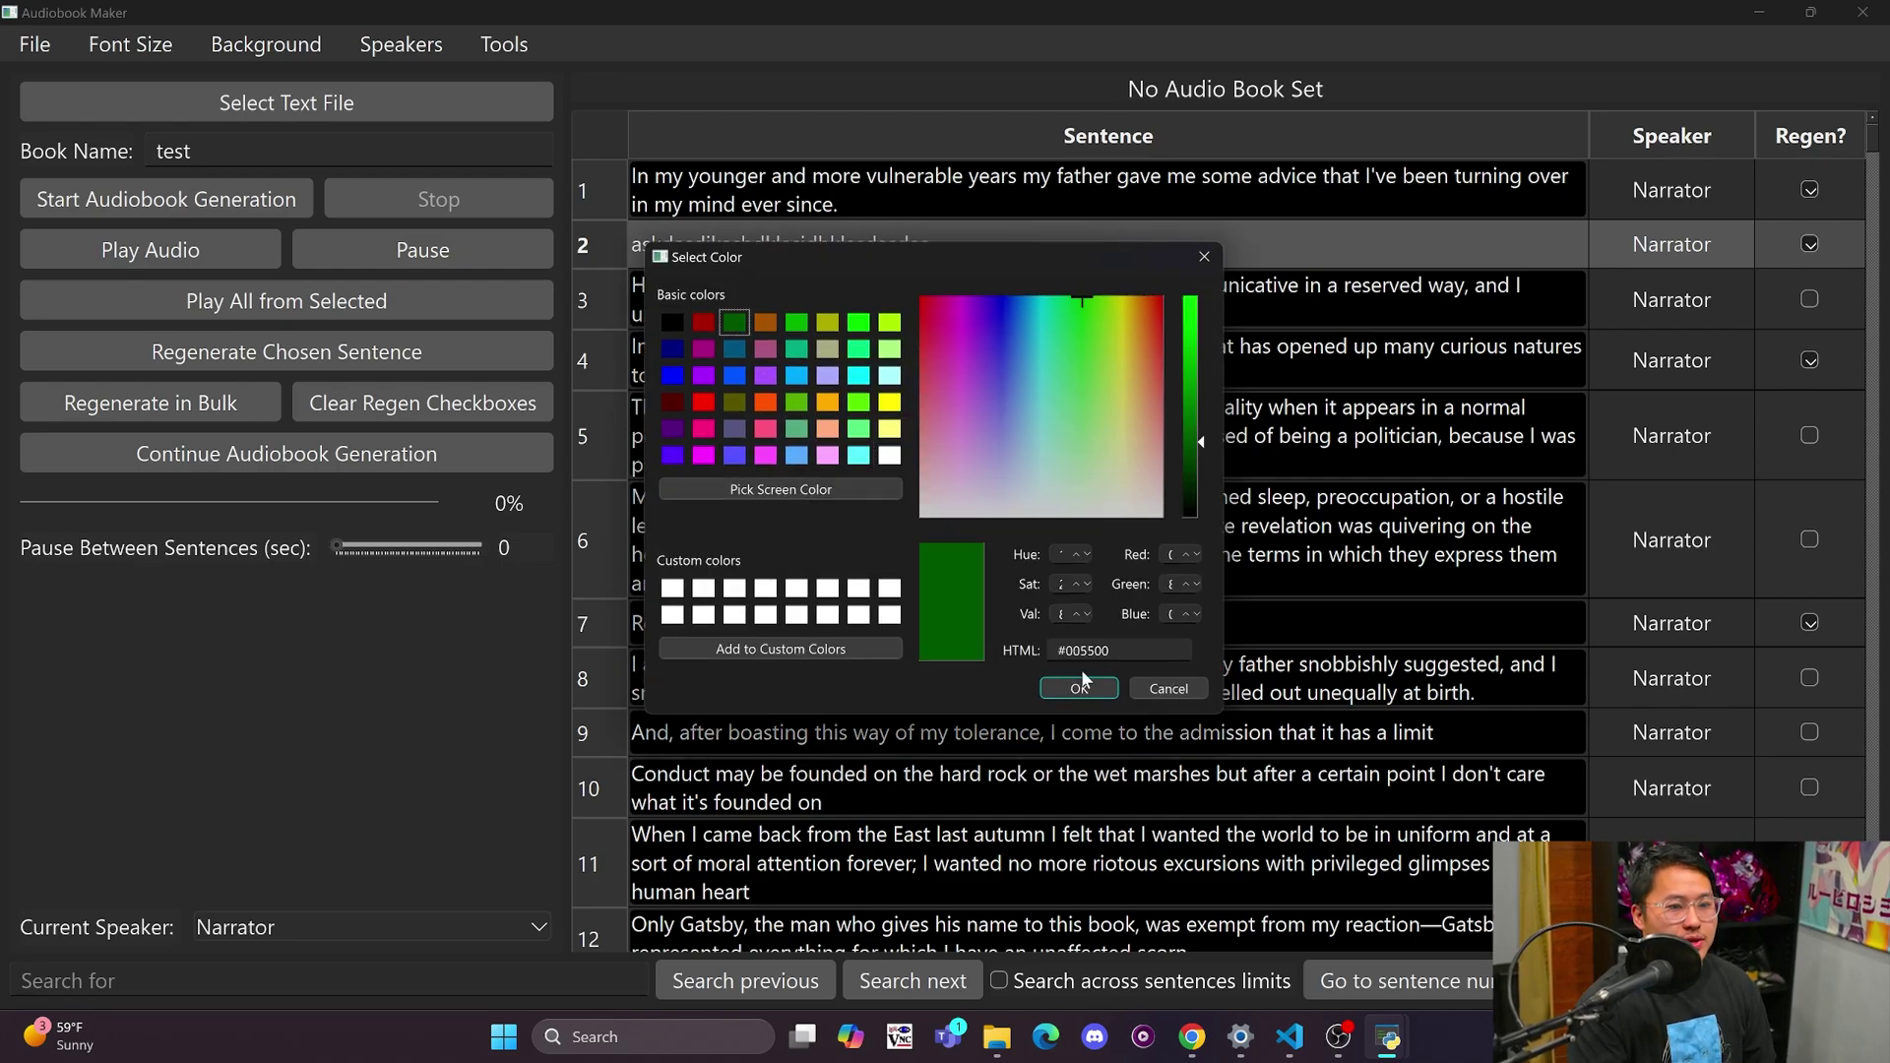
left_click(1081, 686)
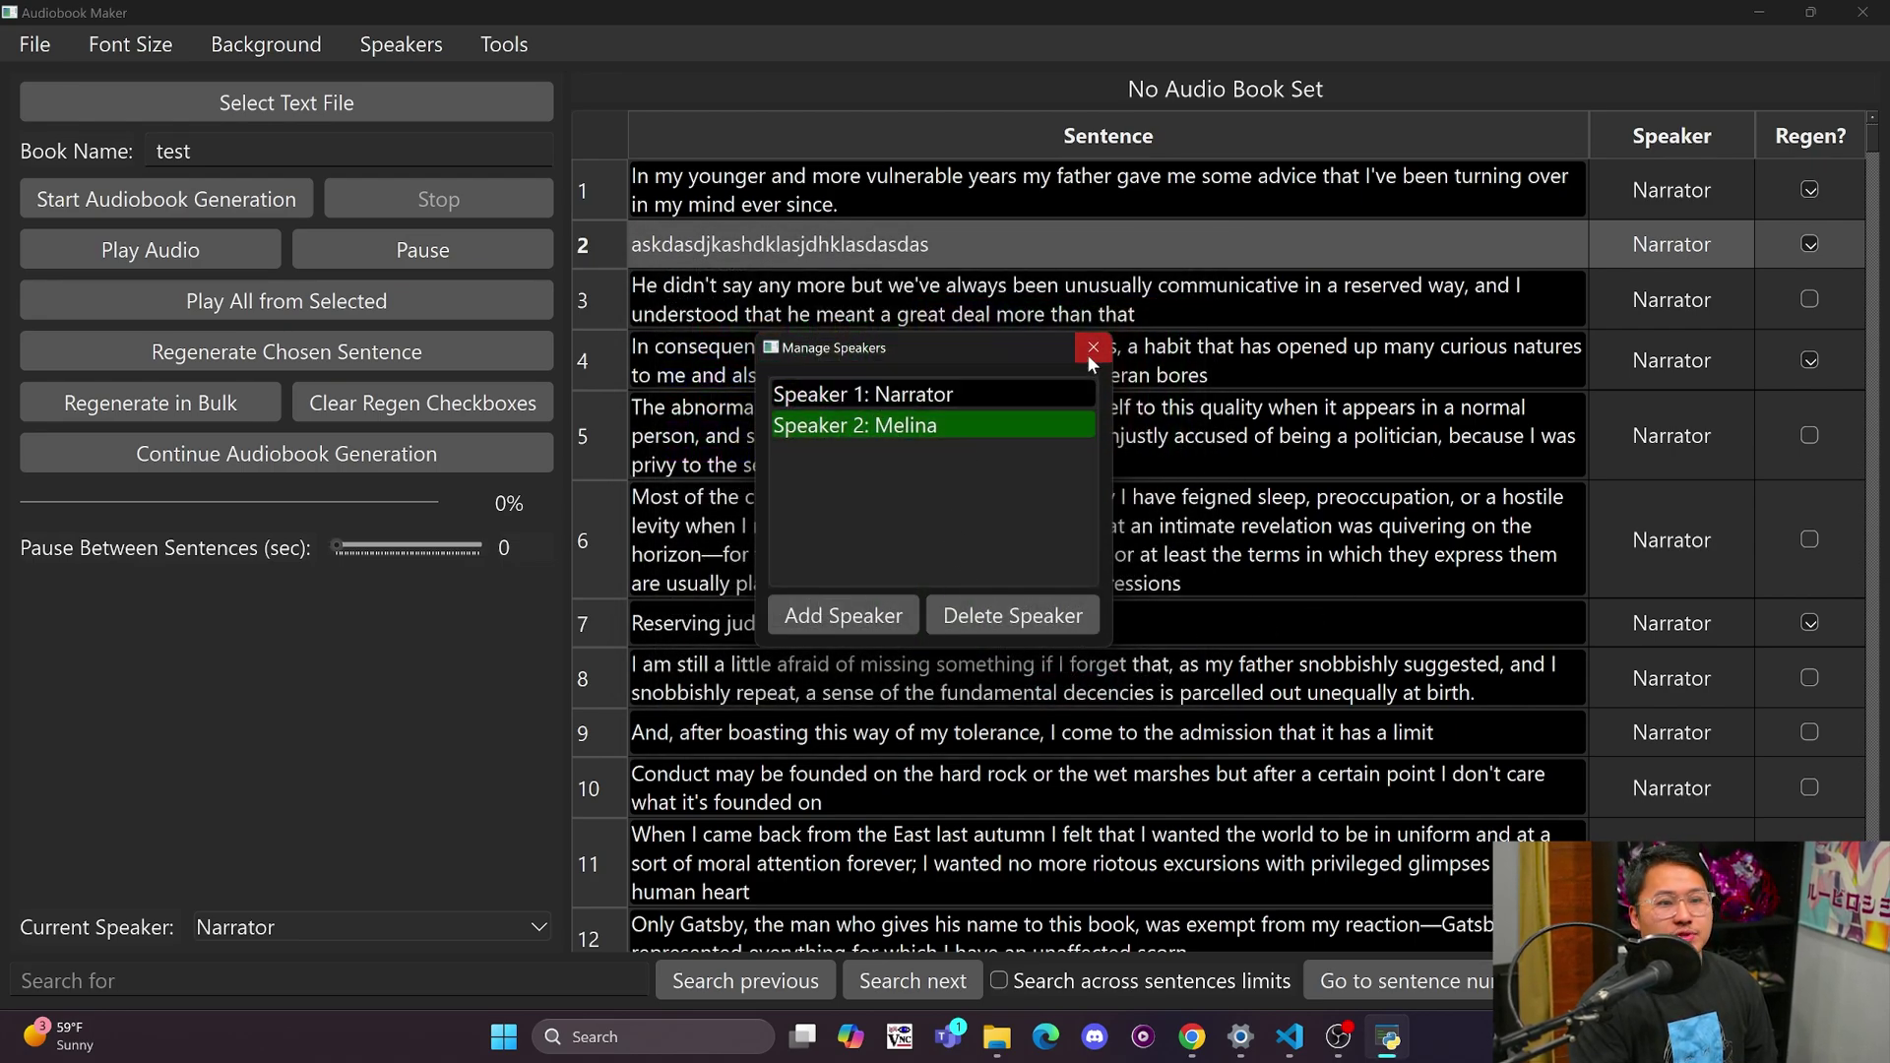
left_click(1093, 348)
- Make Melina the current speaker, assign her to a sentence, and accept creating and overwriting the audiobook directory
left_click(351, 935)
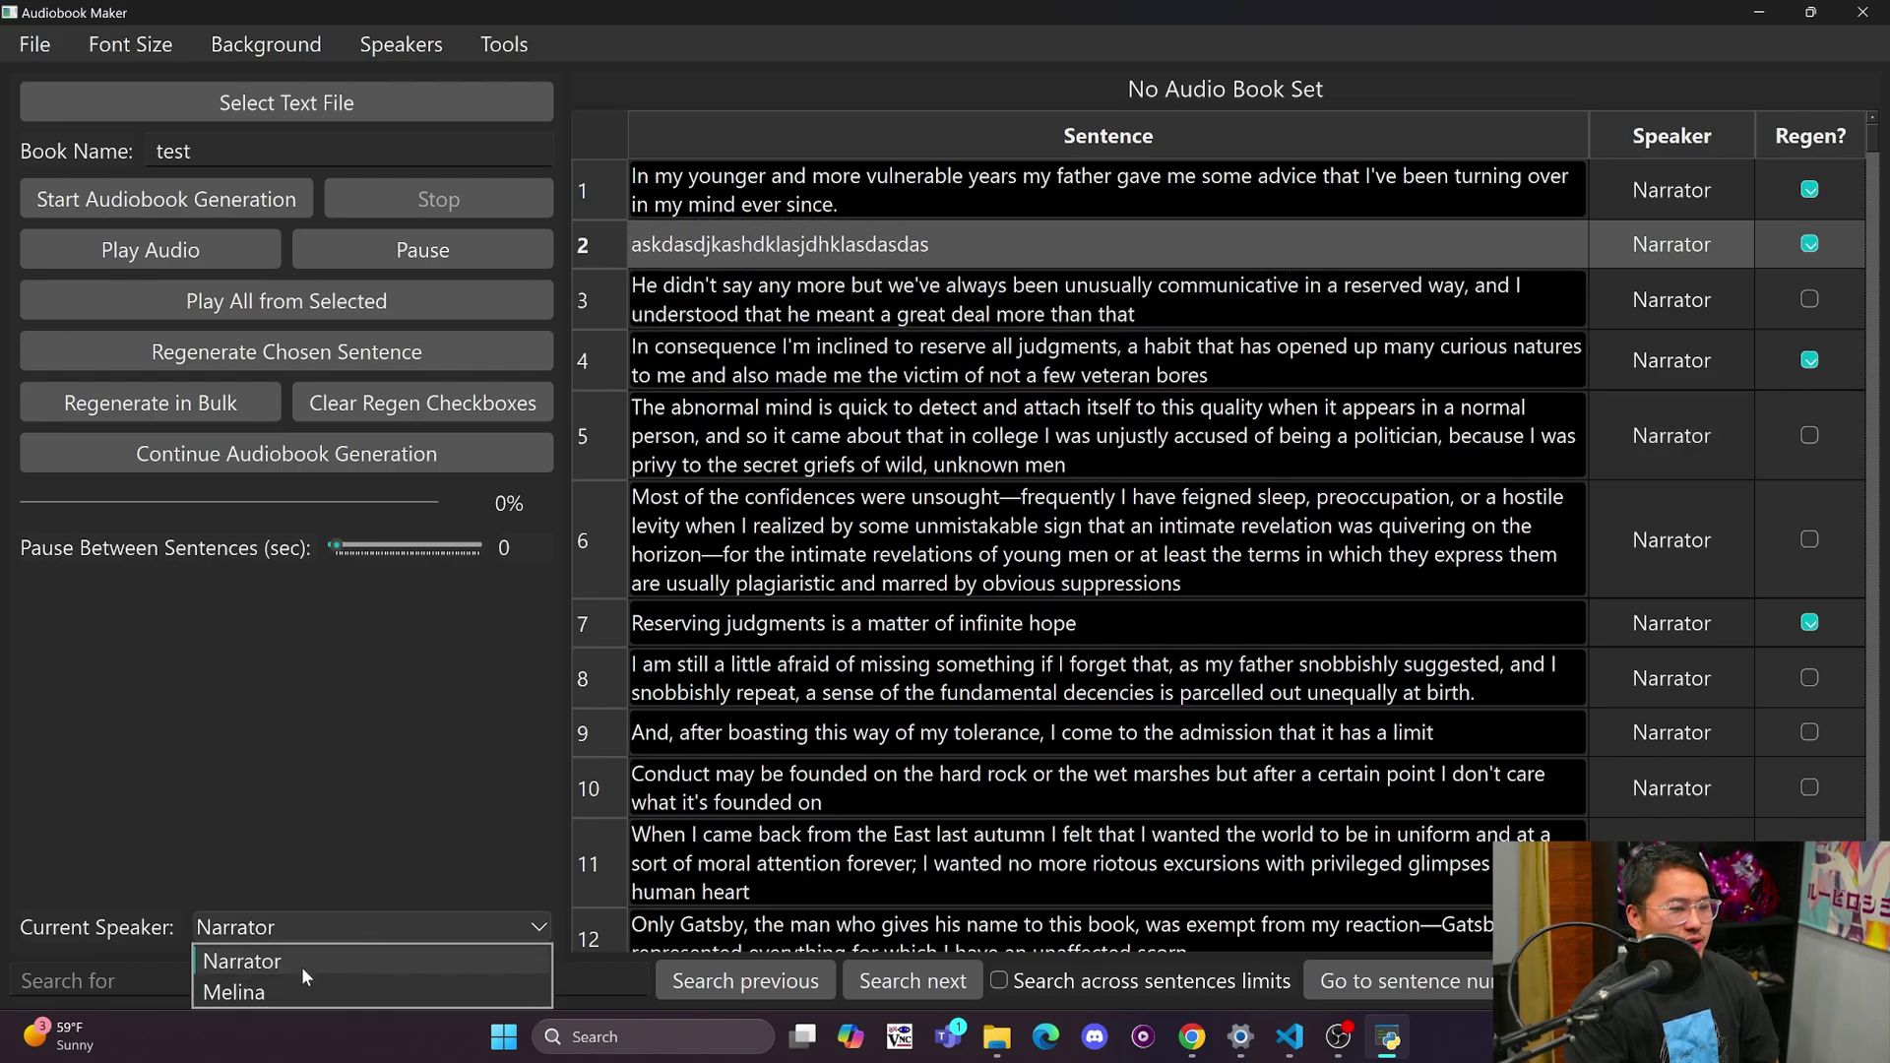
left_click(295, 994)
left_click(963, 181)
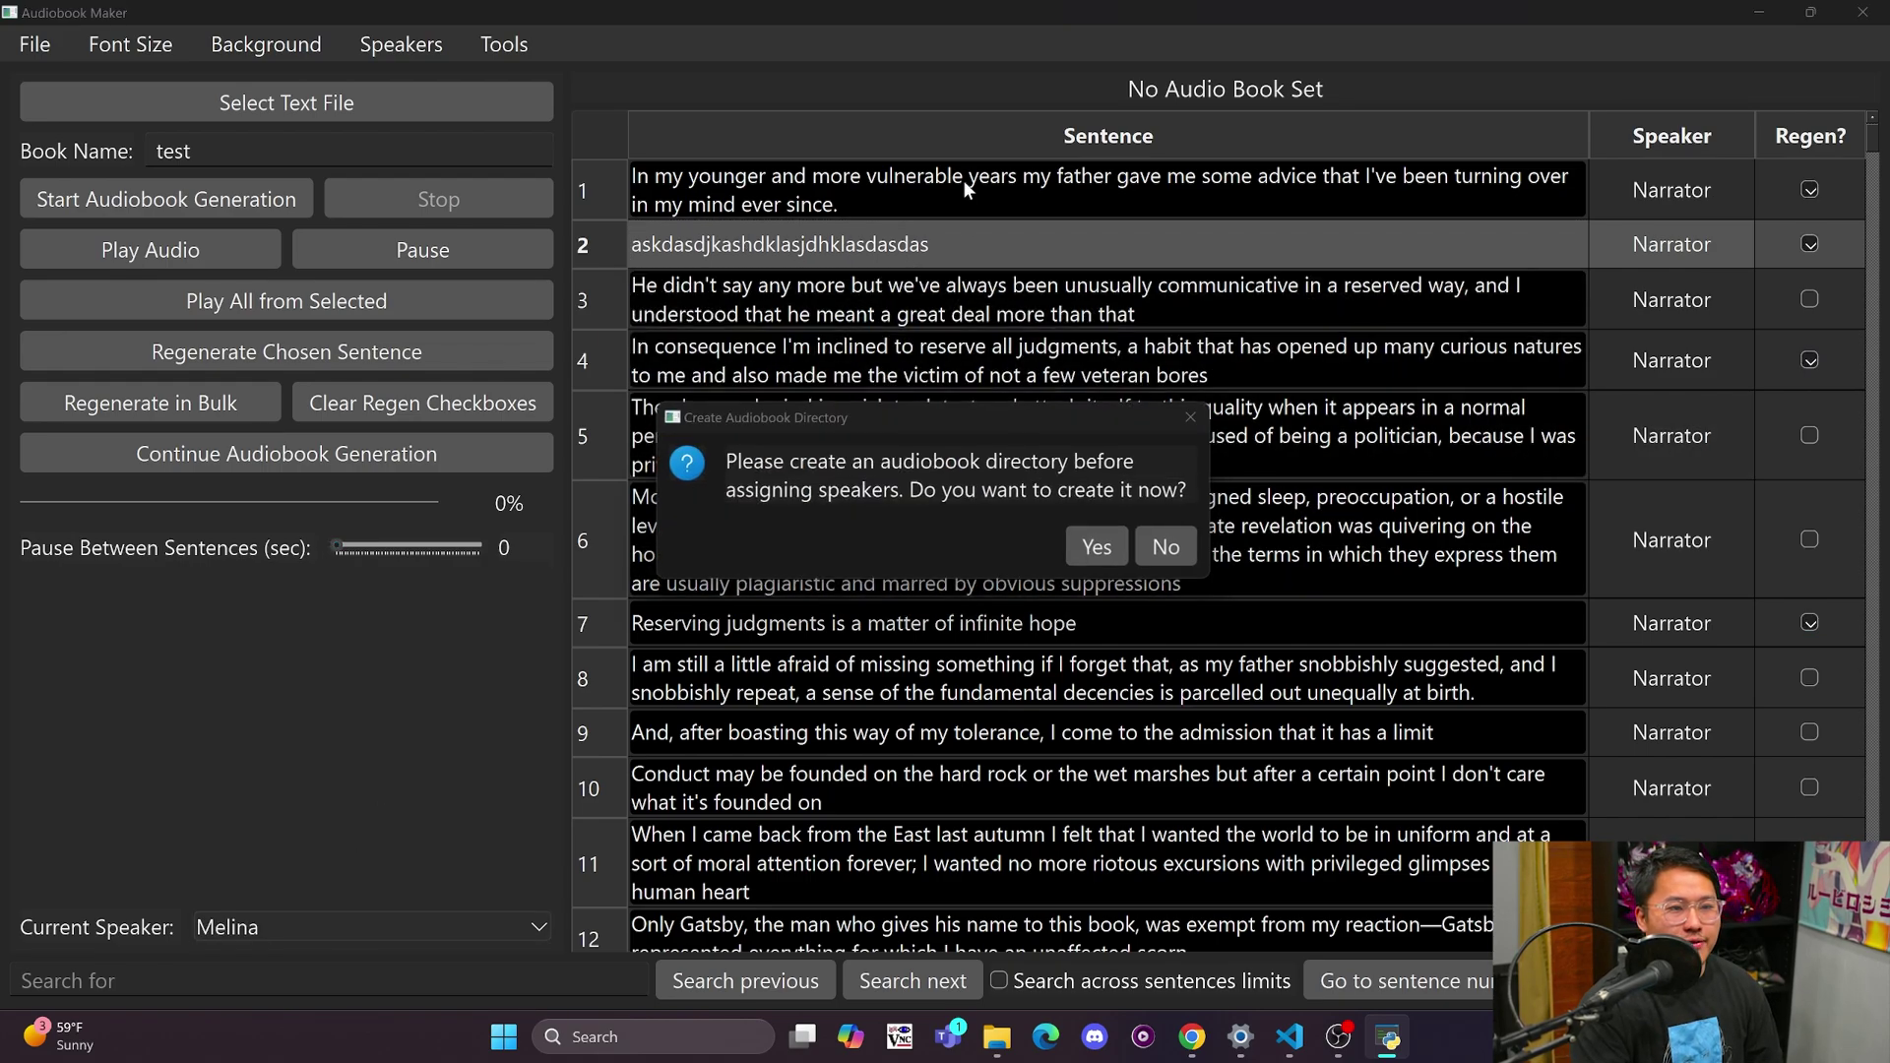
left_click(1097, 547)
left_click(1211, 545)
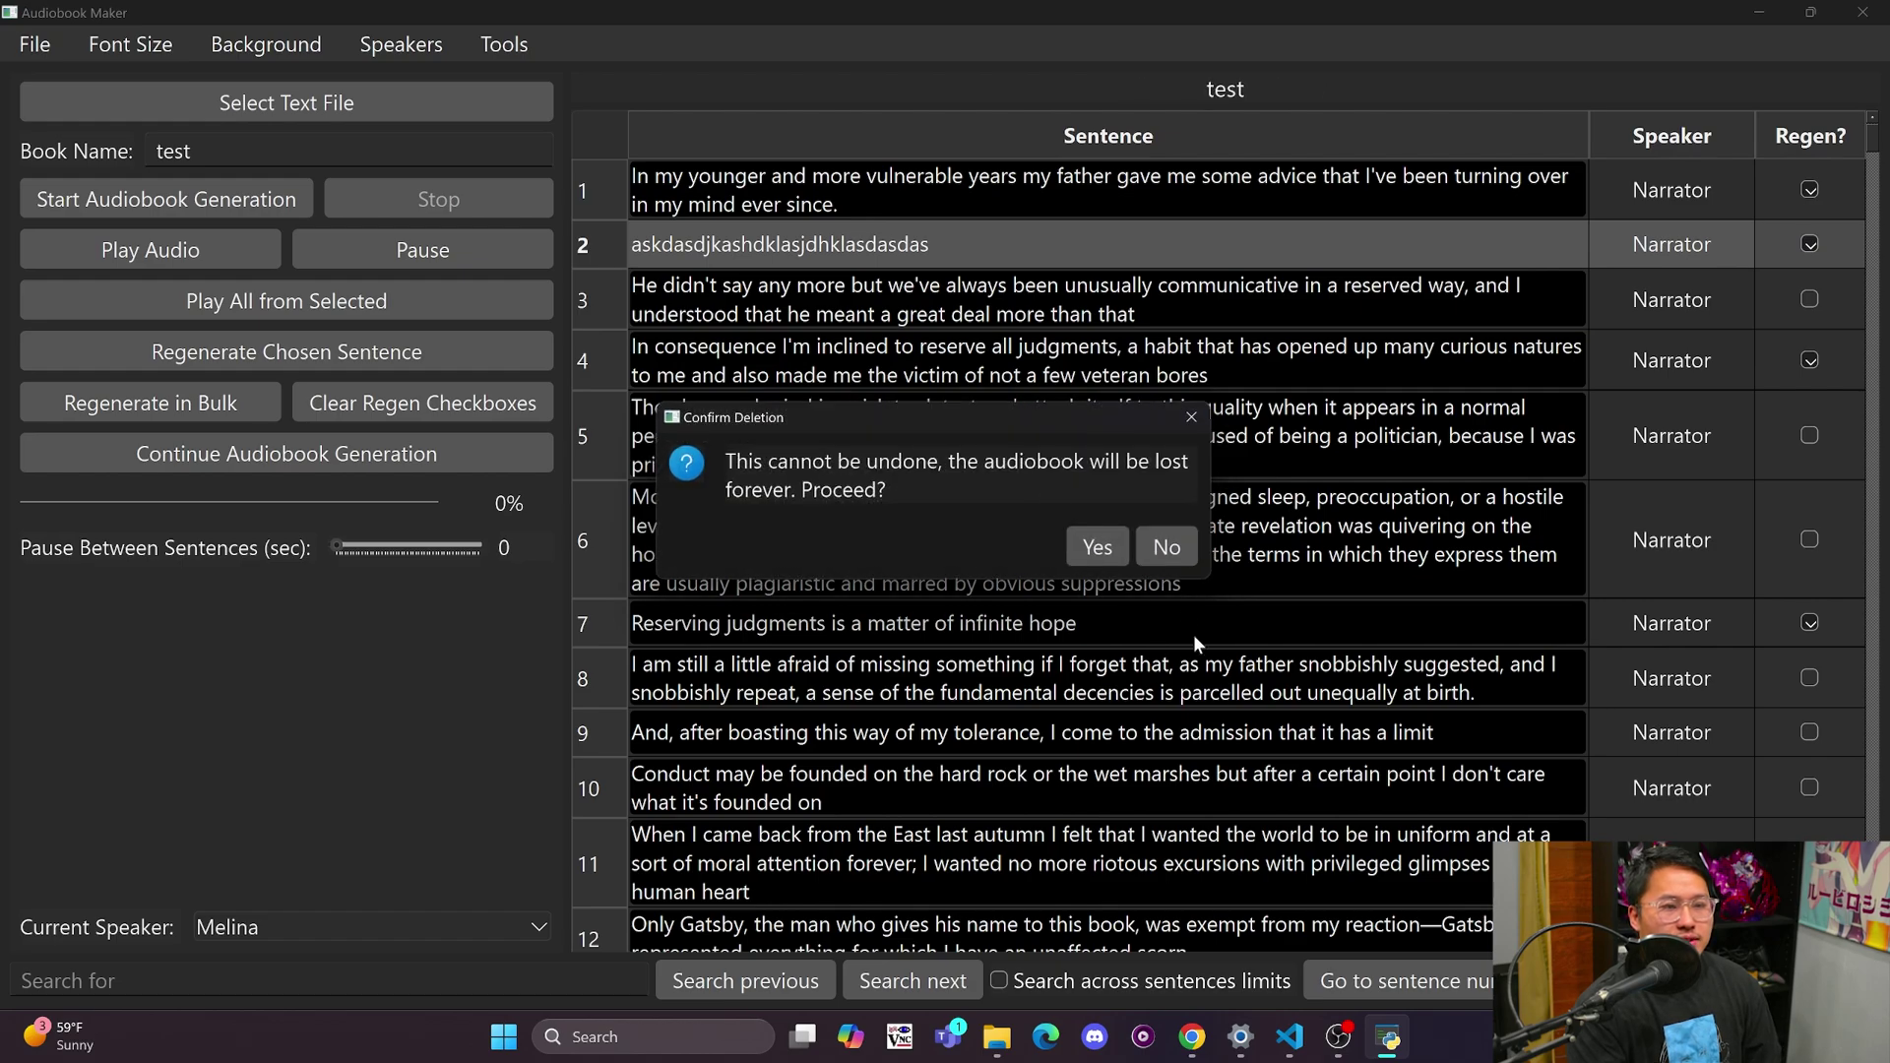
left_click(1098, 547)
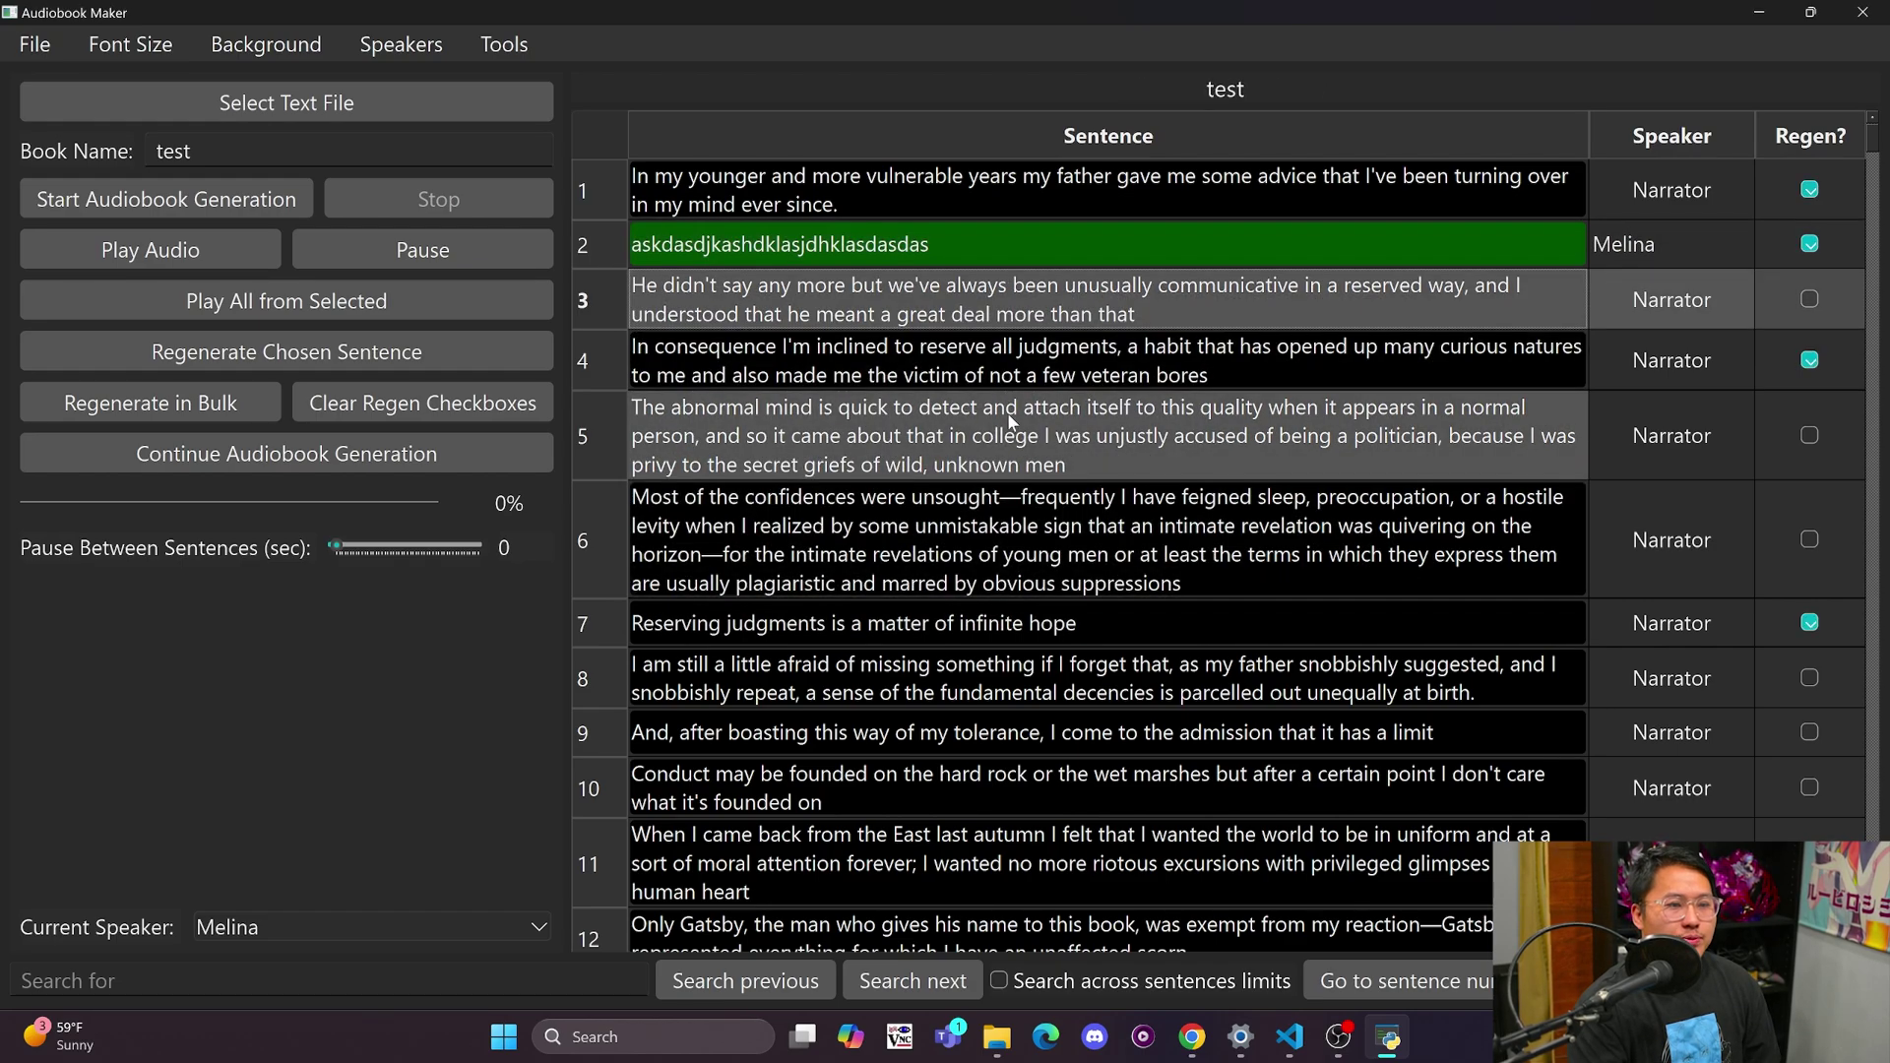
- Assign Melina to sentences 4, 6, 7 and 9
left_click(985, 360)
left_click(1013, 732)
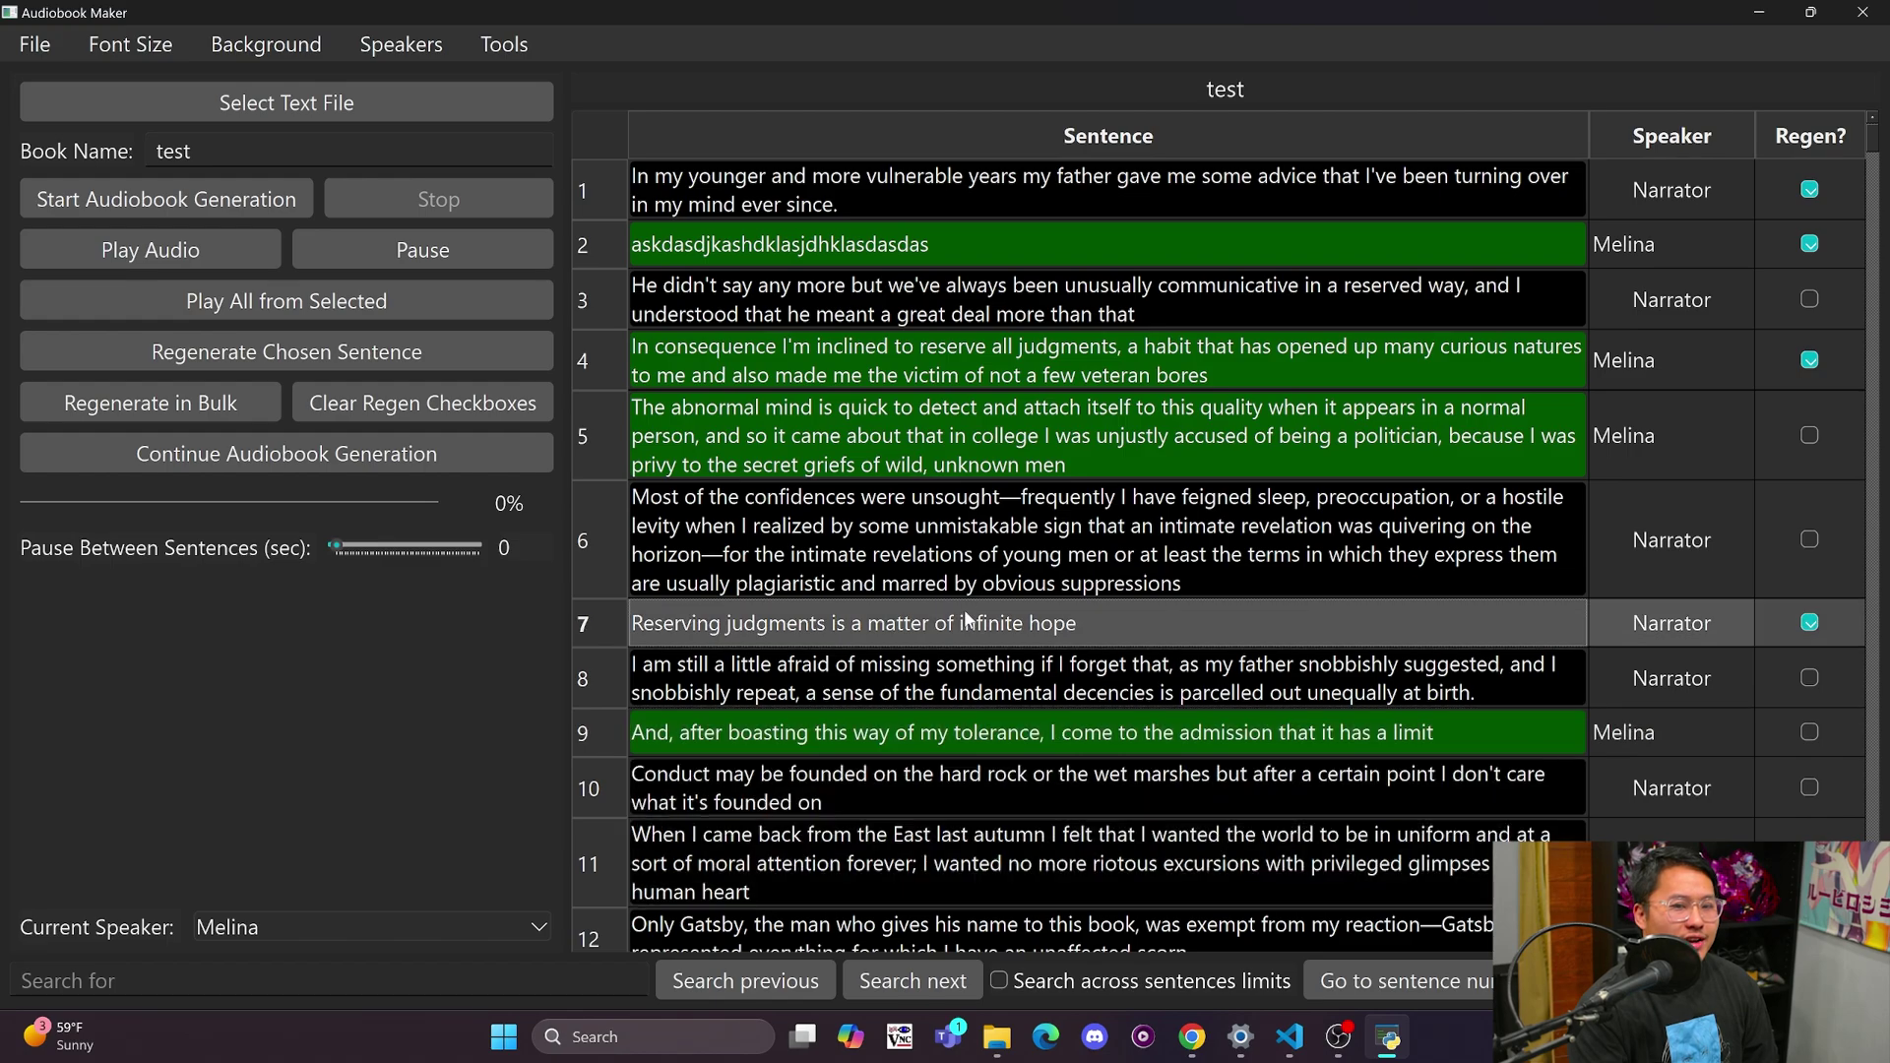
left_click(964, 615)
left_click(1023, 589)
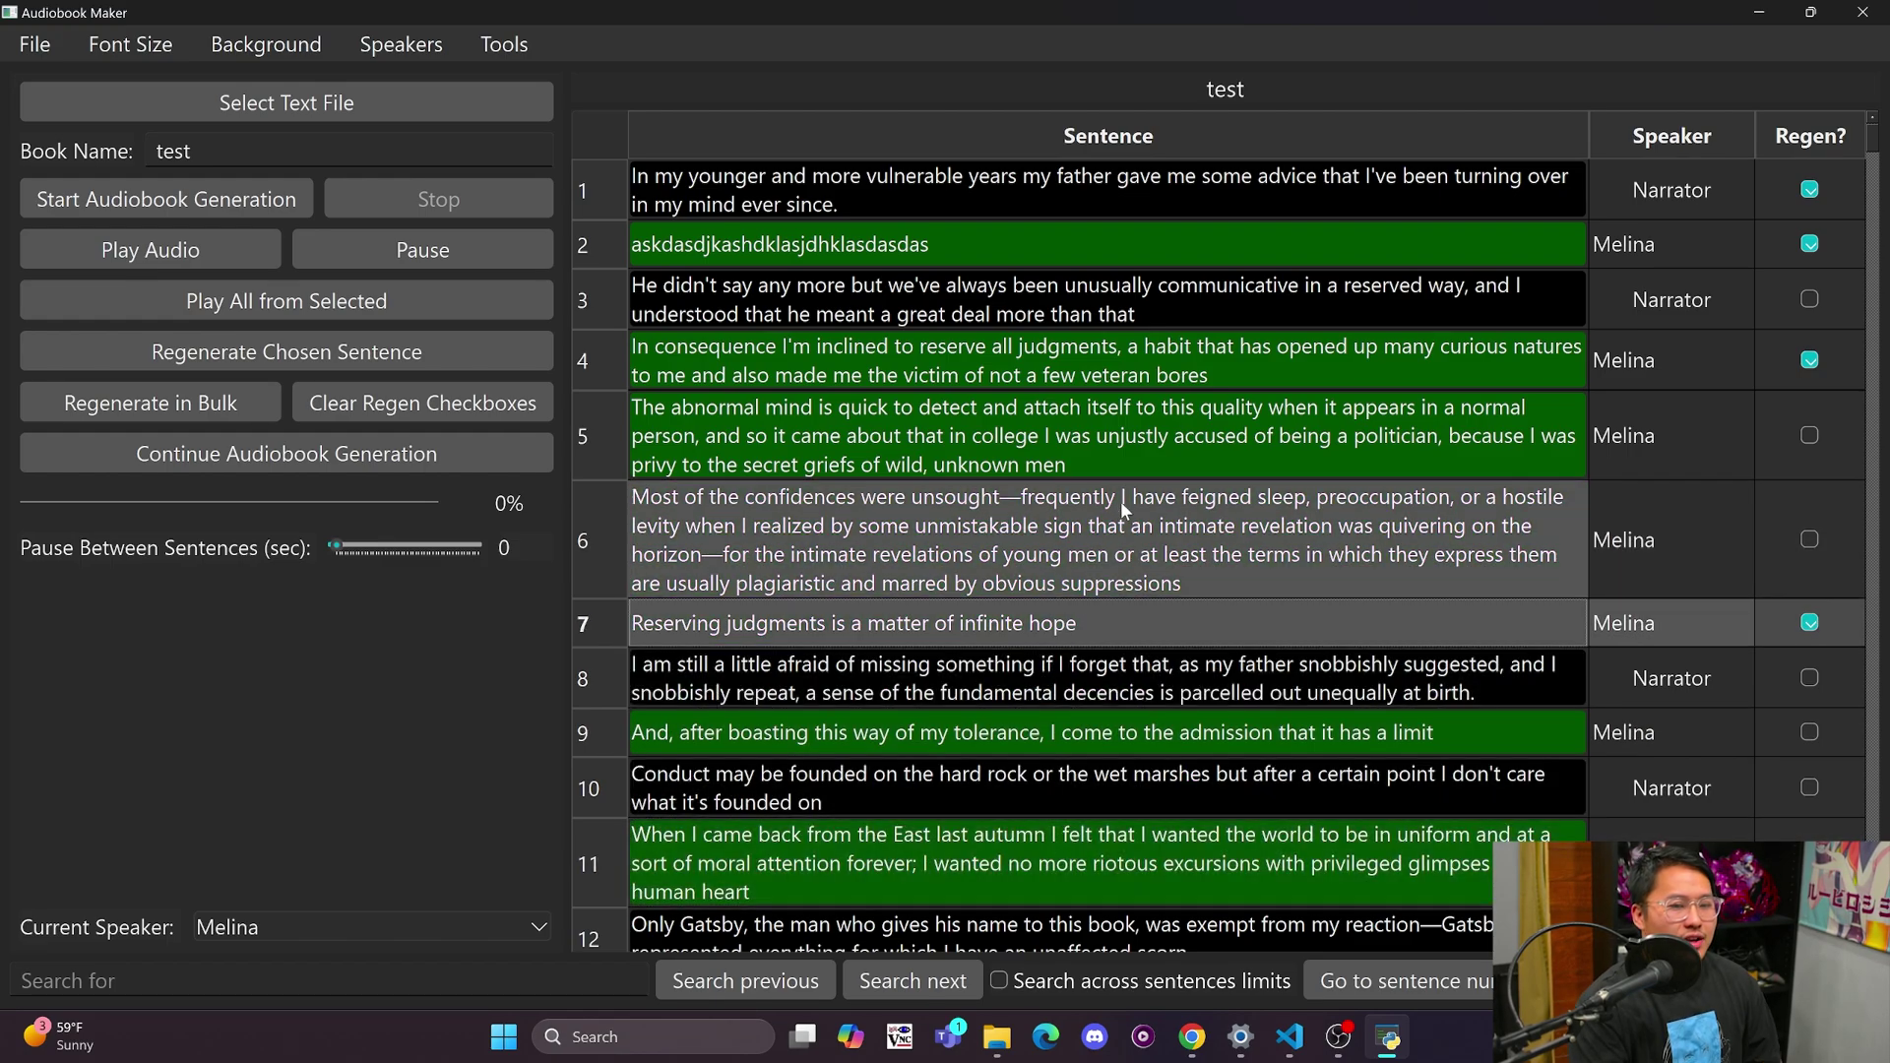
left_click(1083, 785)
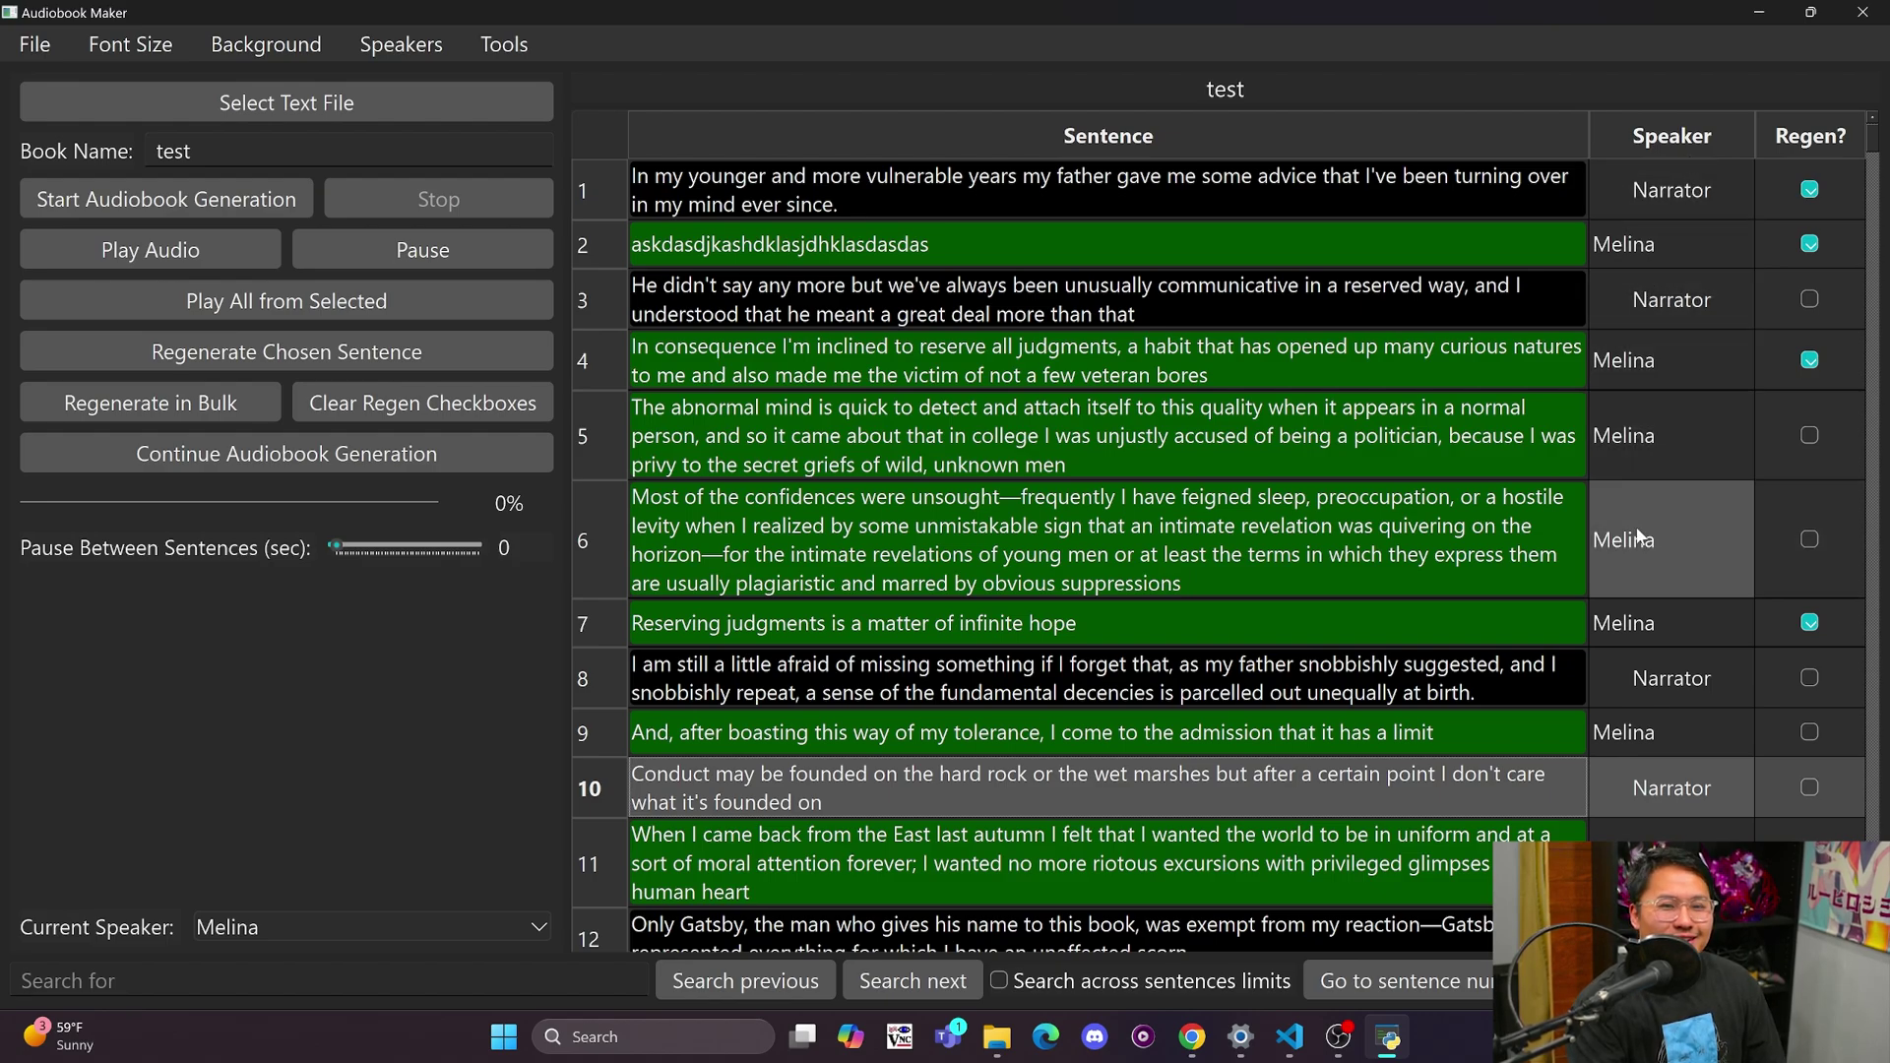
- Further down the table, assign Melina to sentences 24, 25 and 27
scroll(1656, 592, "down", 5)
scroll(1655, 593, "down", 3)
left_click(1641, 591)
scroll(1641, 590, "up", 1)
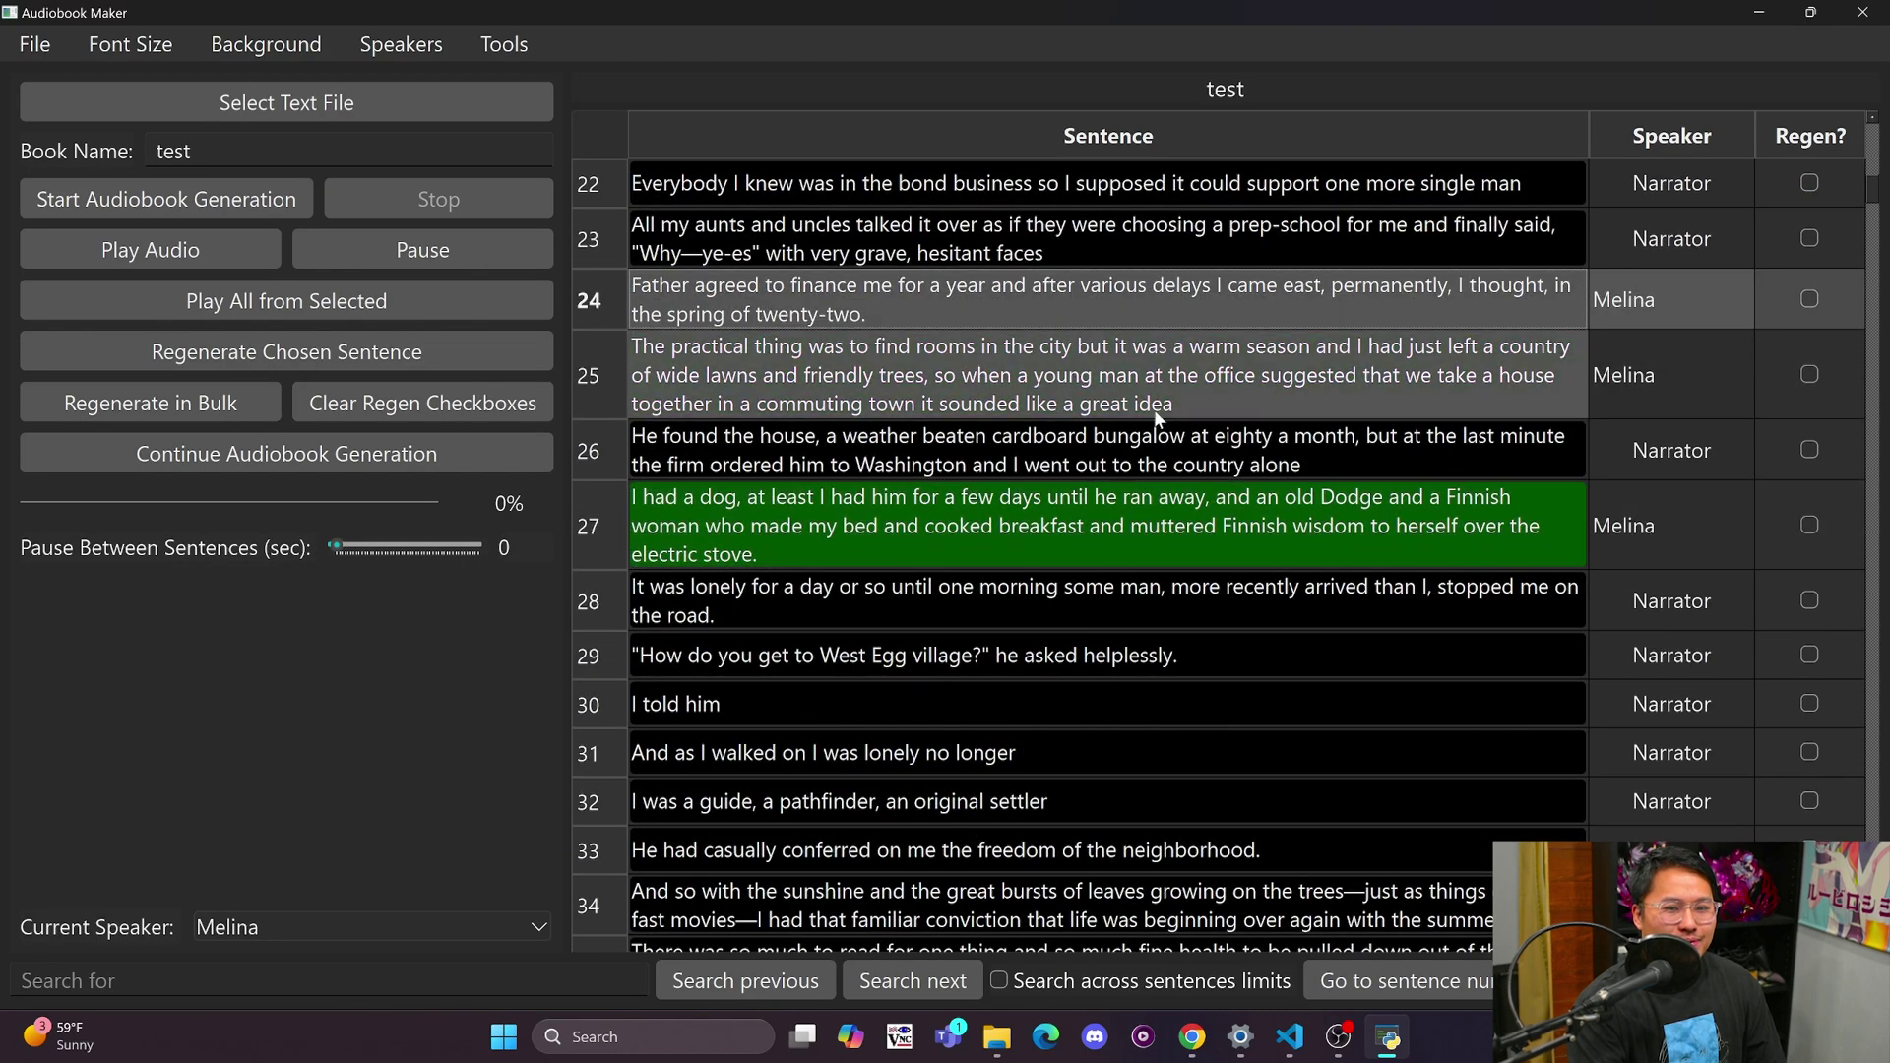
scroll(1163, 462, "up", 7)
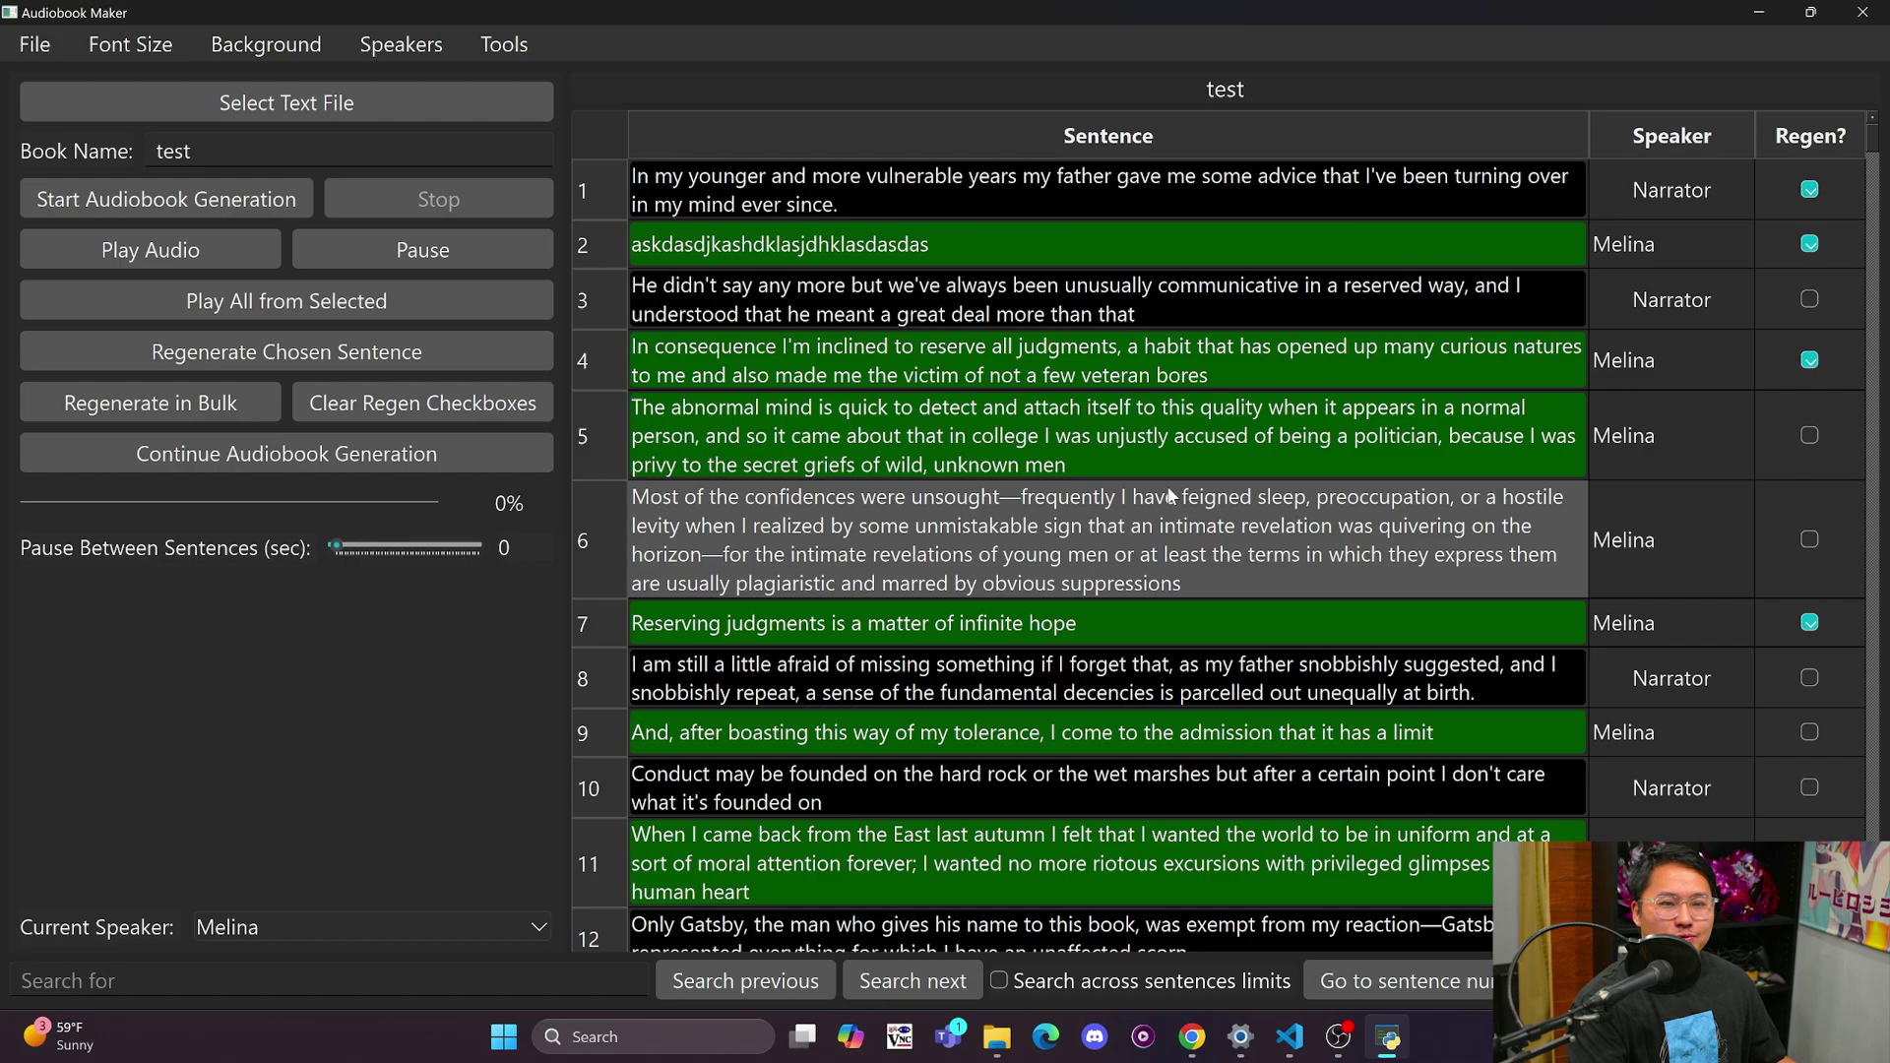
scroll(1169, 495, "down", 8)
scroll(1157, 443, "up", 8)
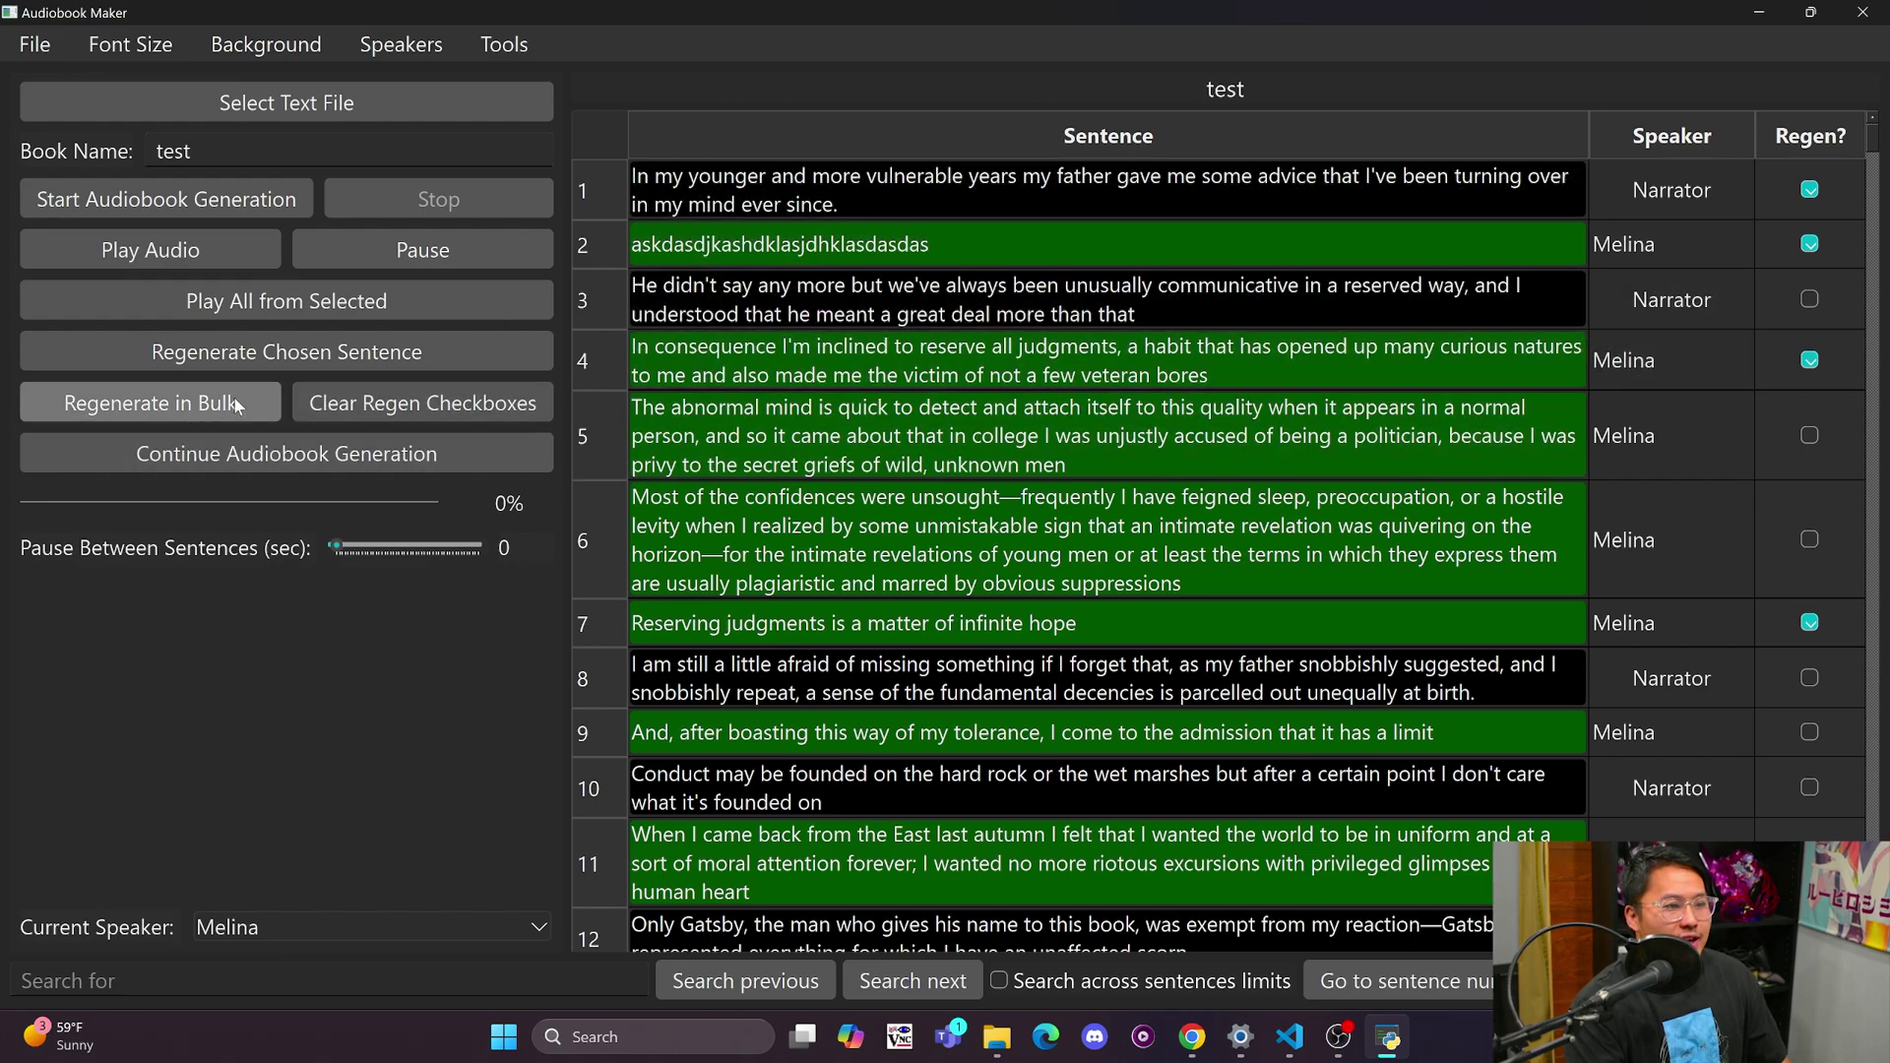
- Clear all regen checkboxes, close Audiobook Maker, and bring the audiobook_maker GitHub repo forward
left_click(497, 411)
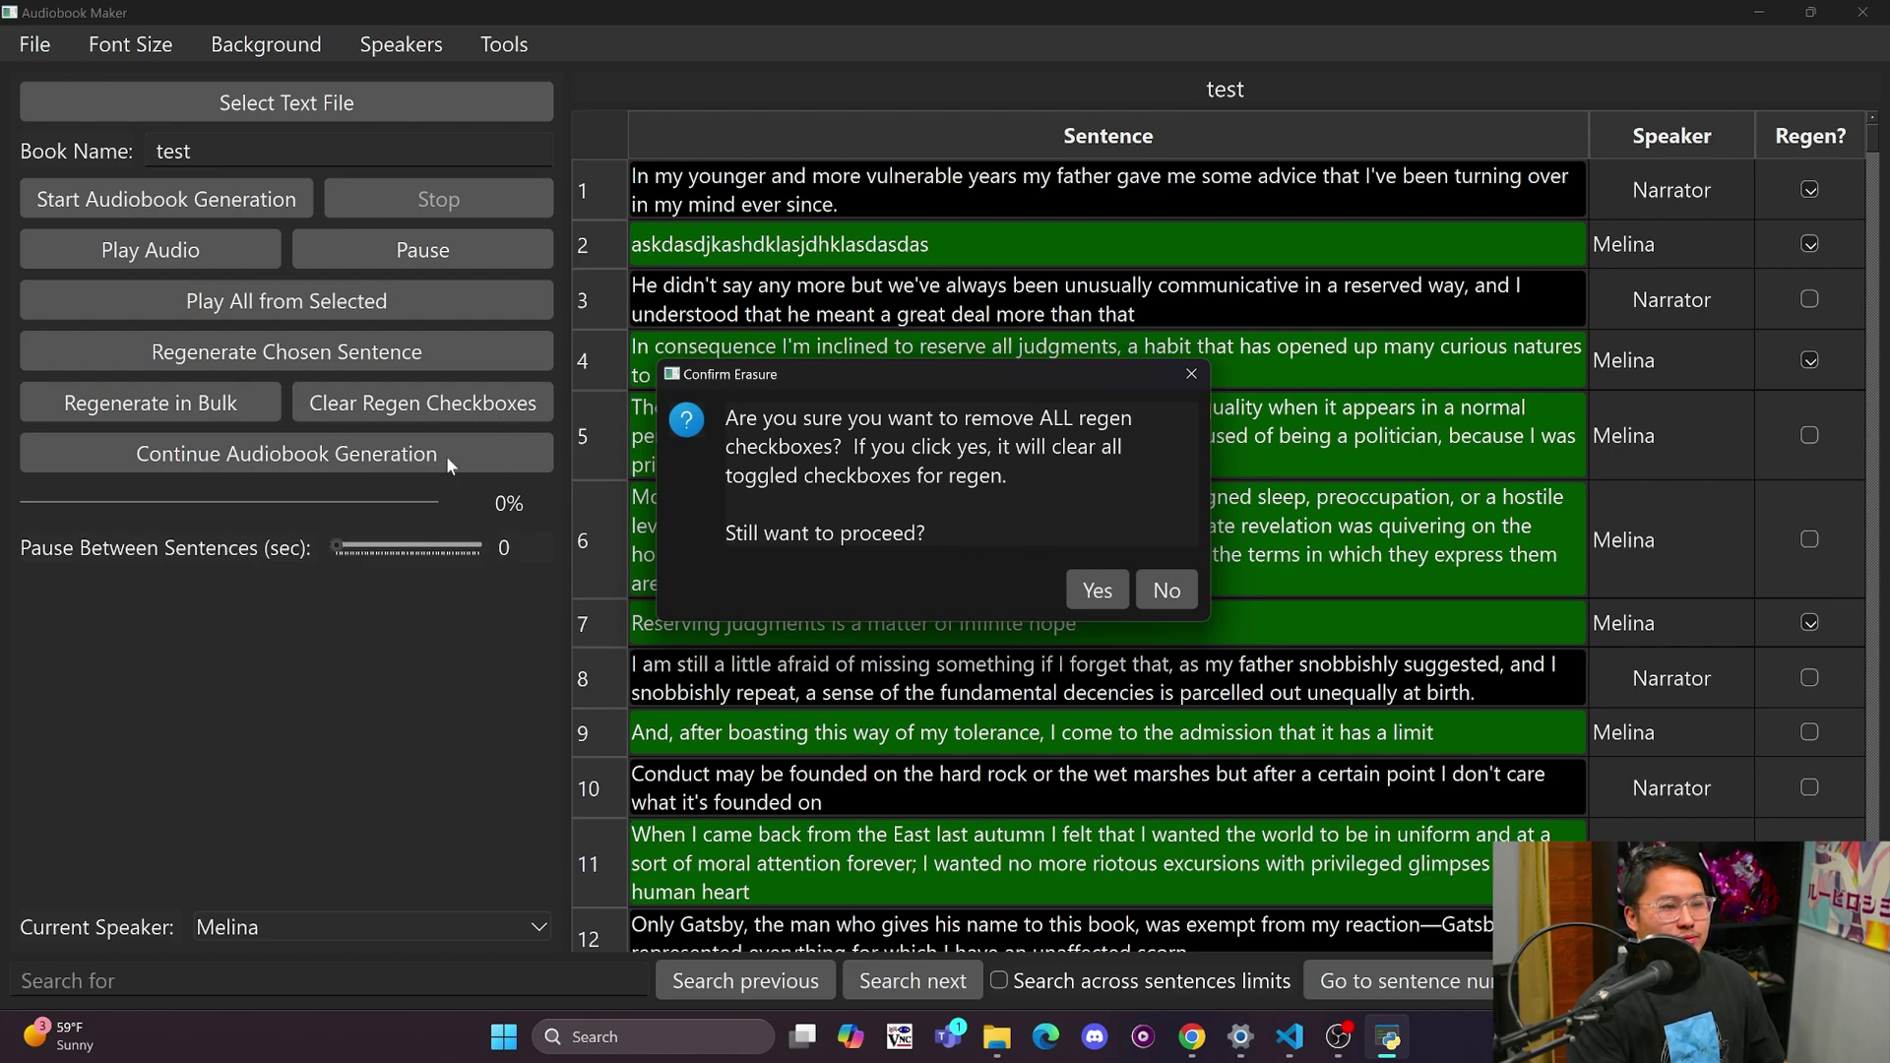
left_click(1105, 588)
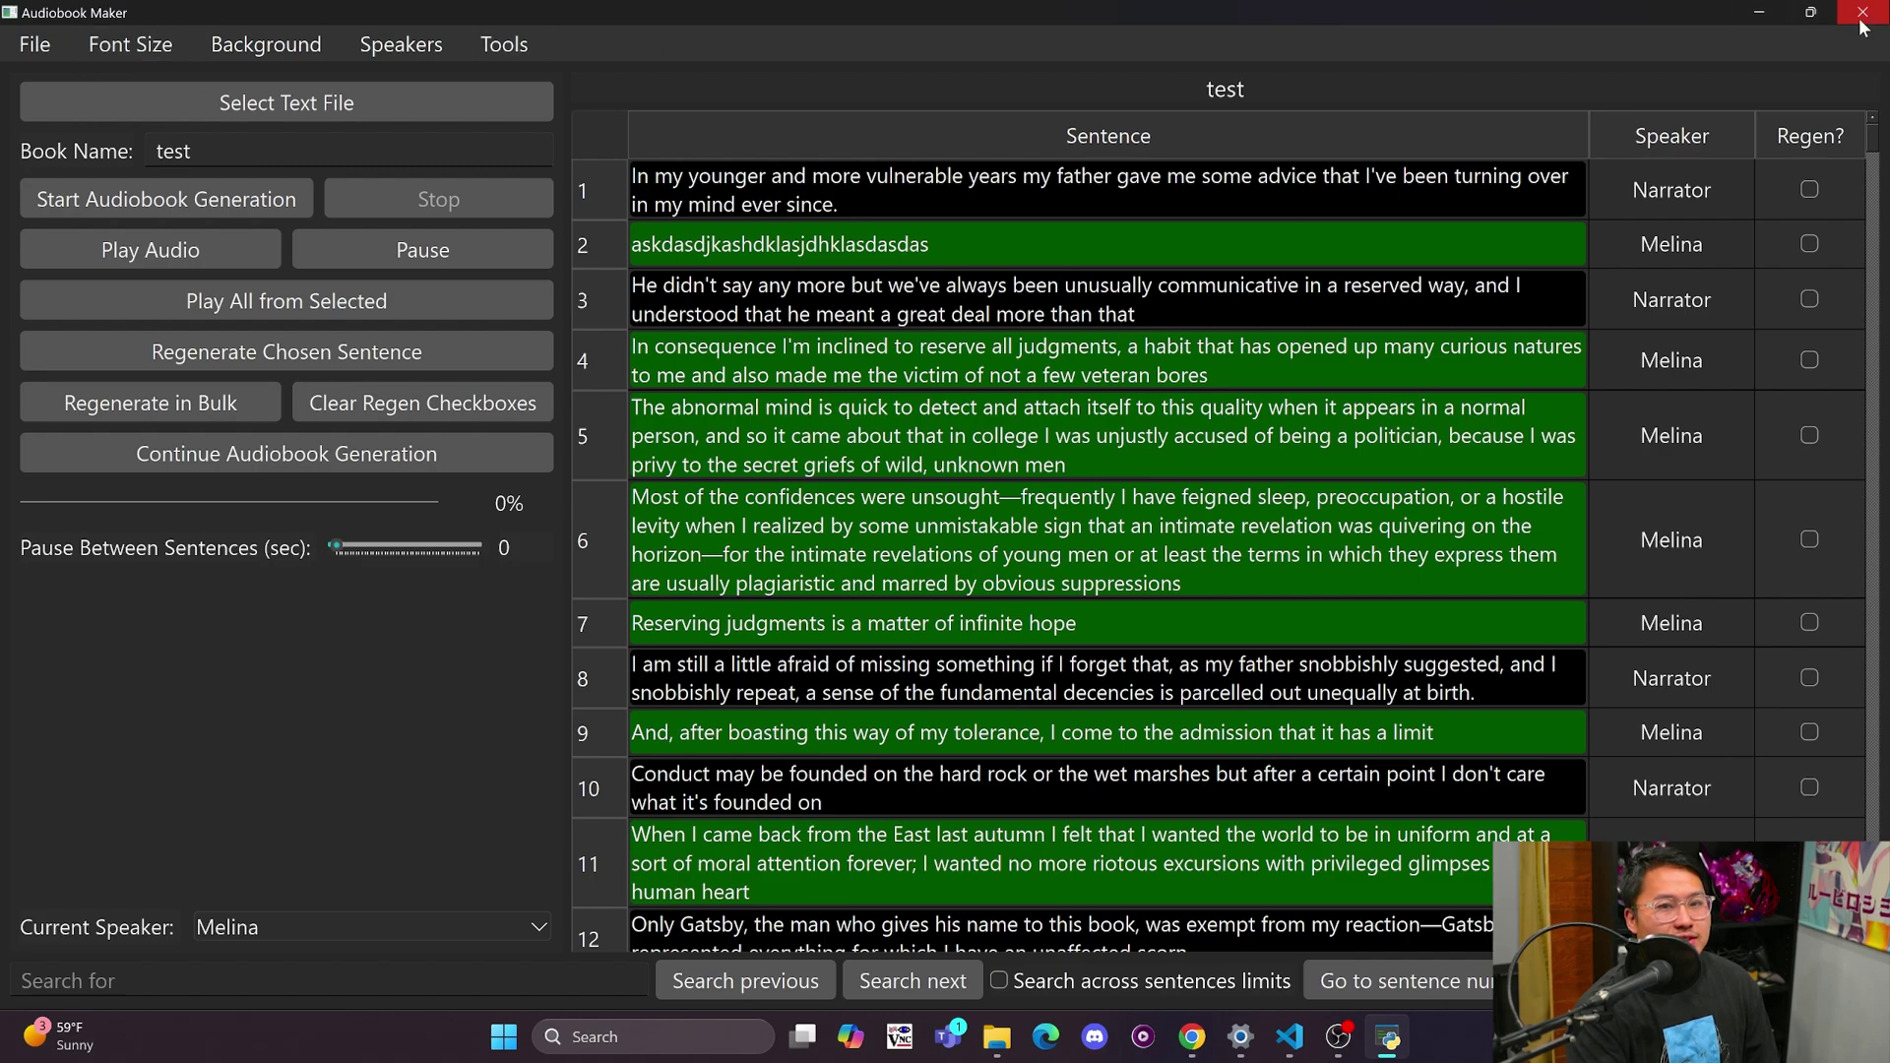
left_click(1861, 17)
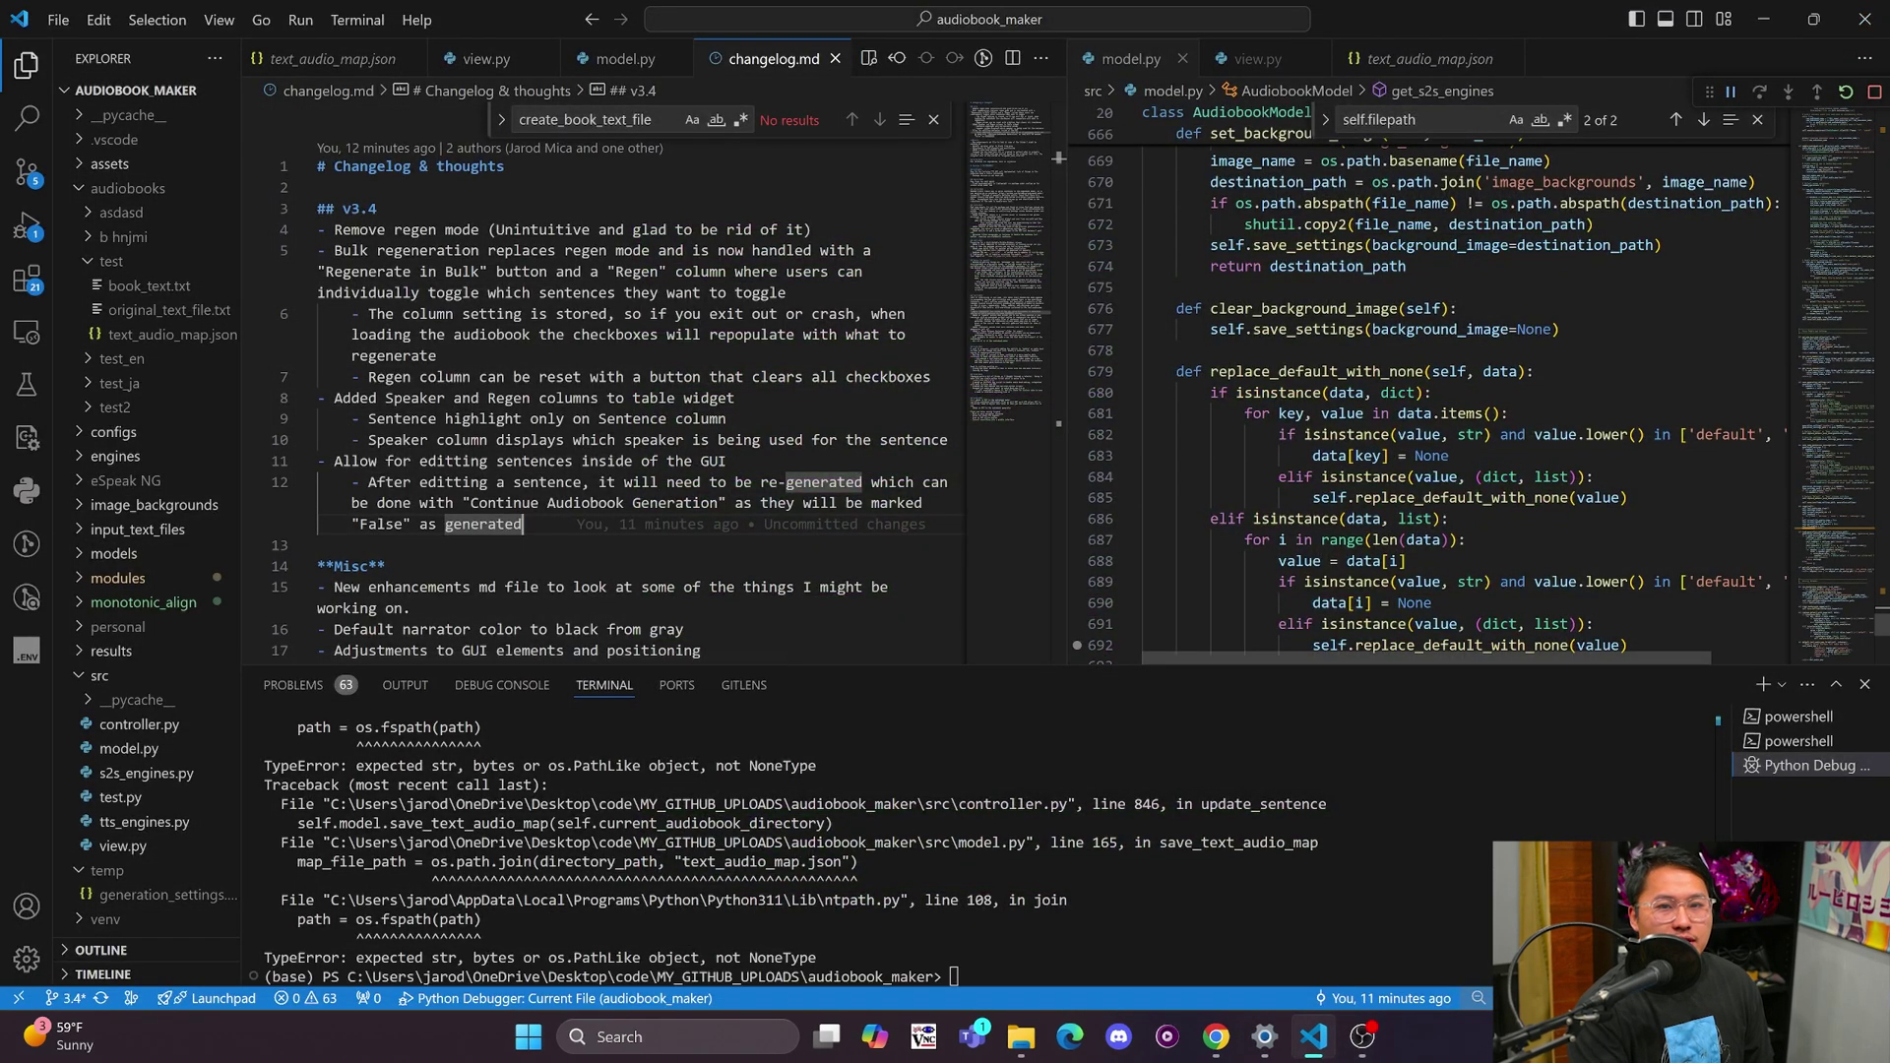
left_click(1215, 1036)
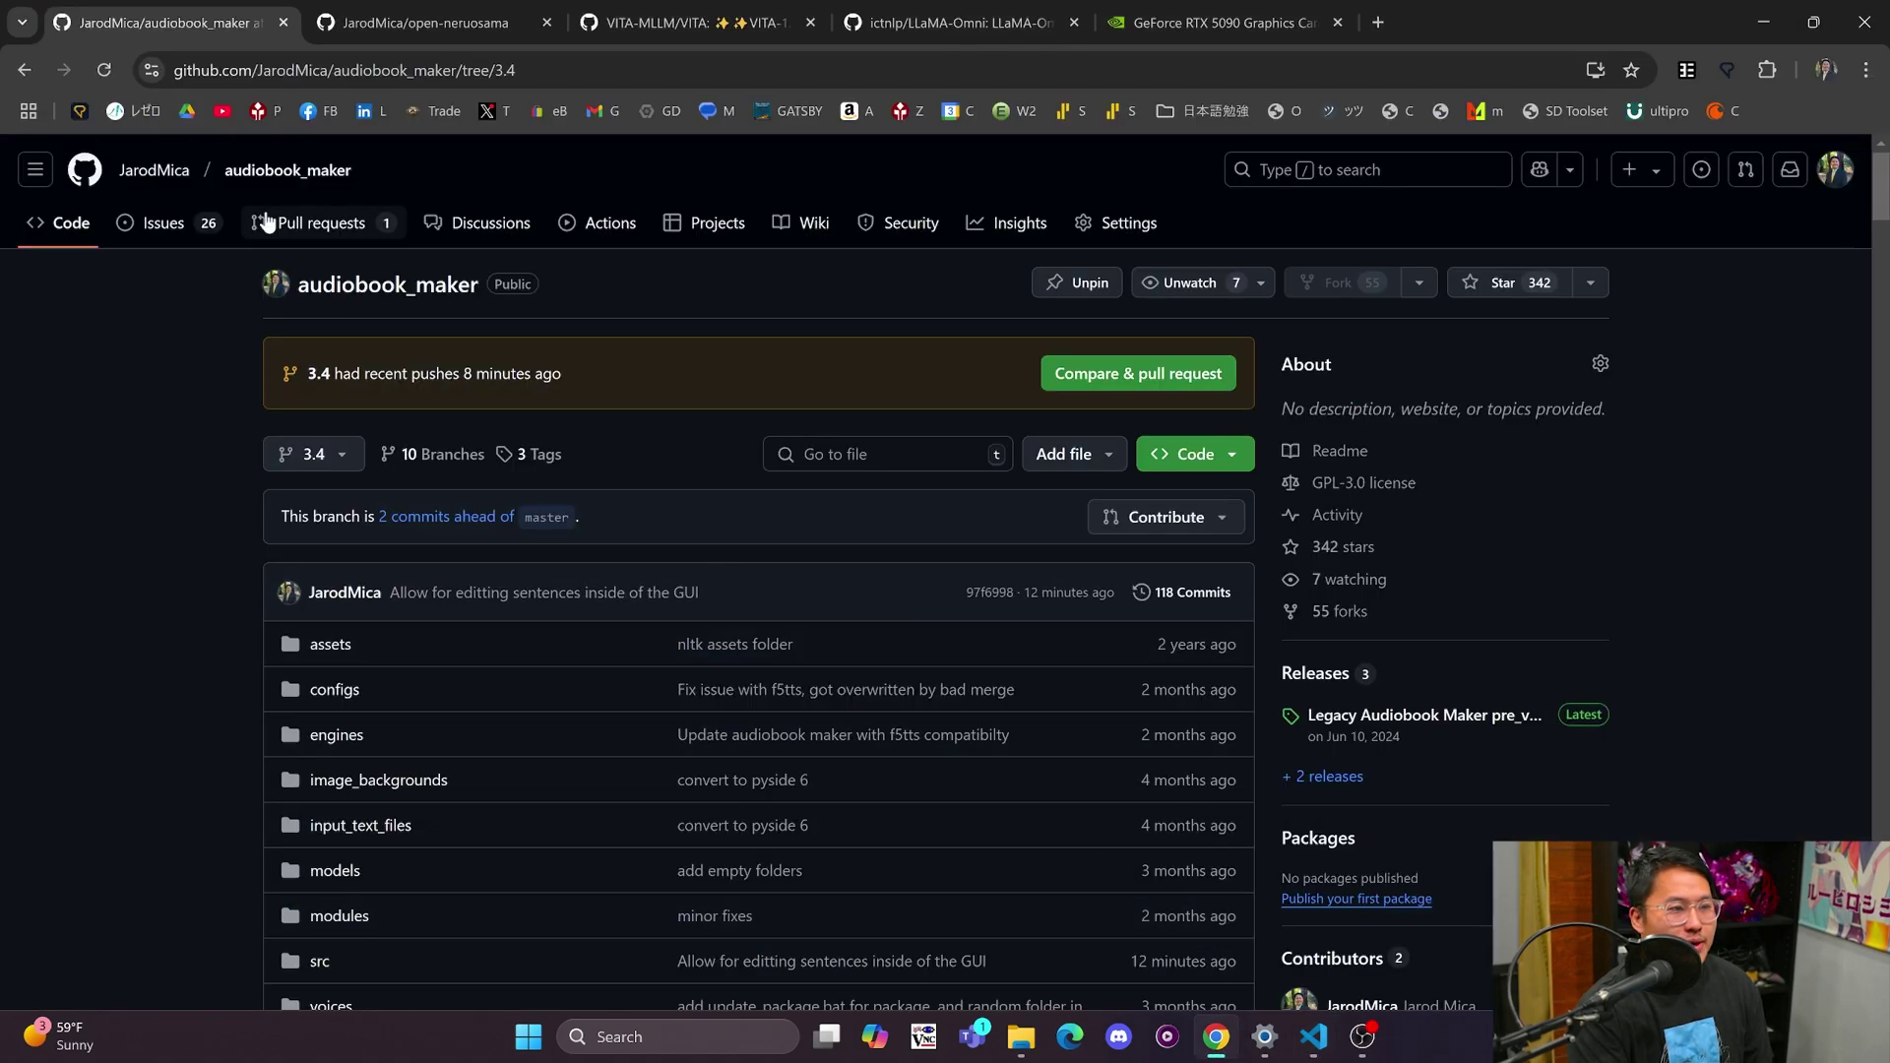
- Open the audiobook_maker Issues tab and scroll through its 26 open issues
left_click(162, 240)
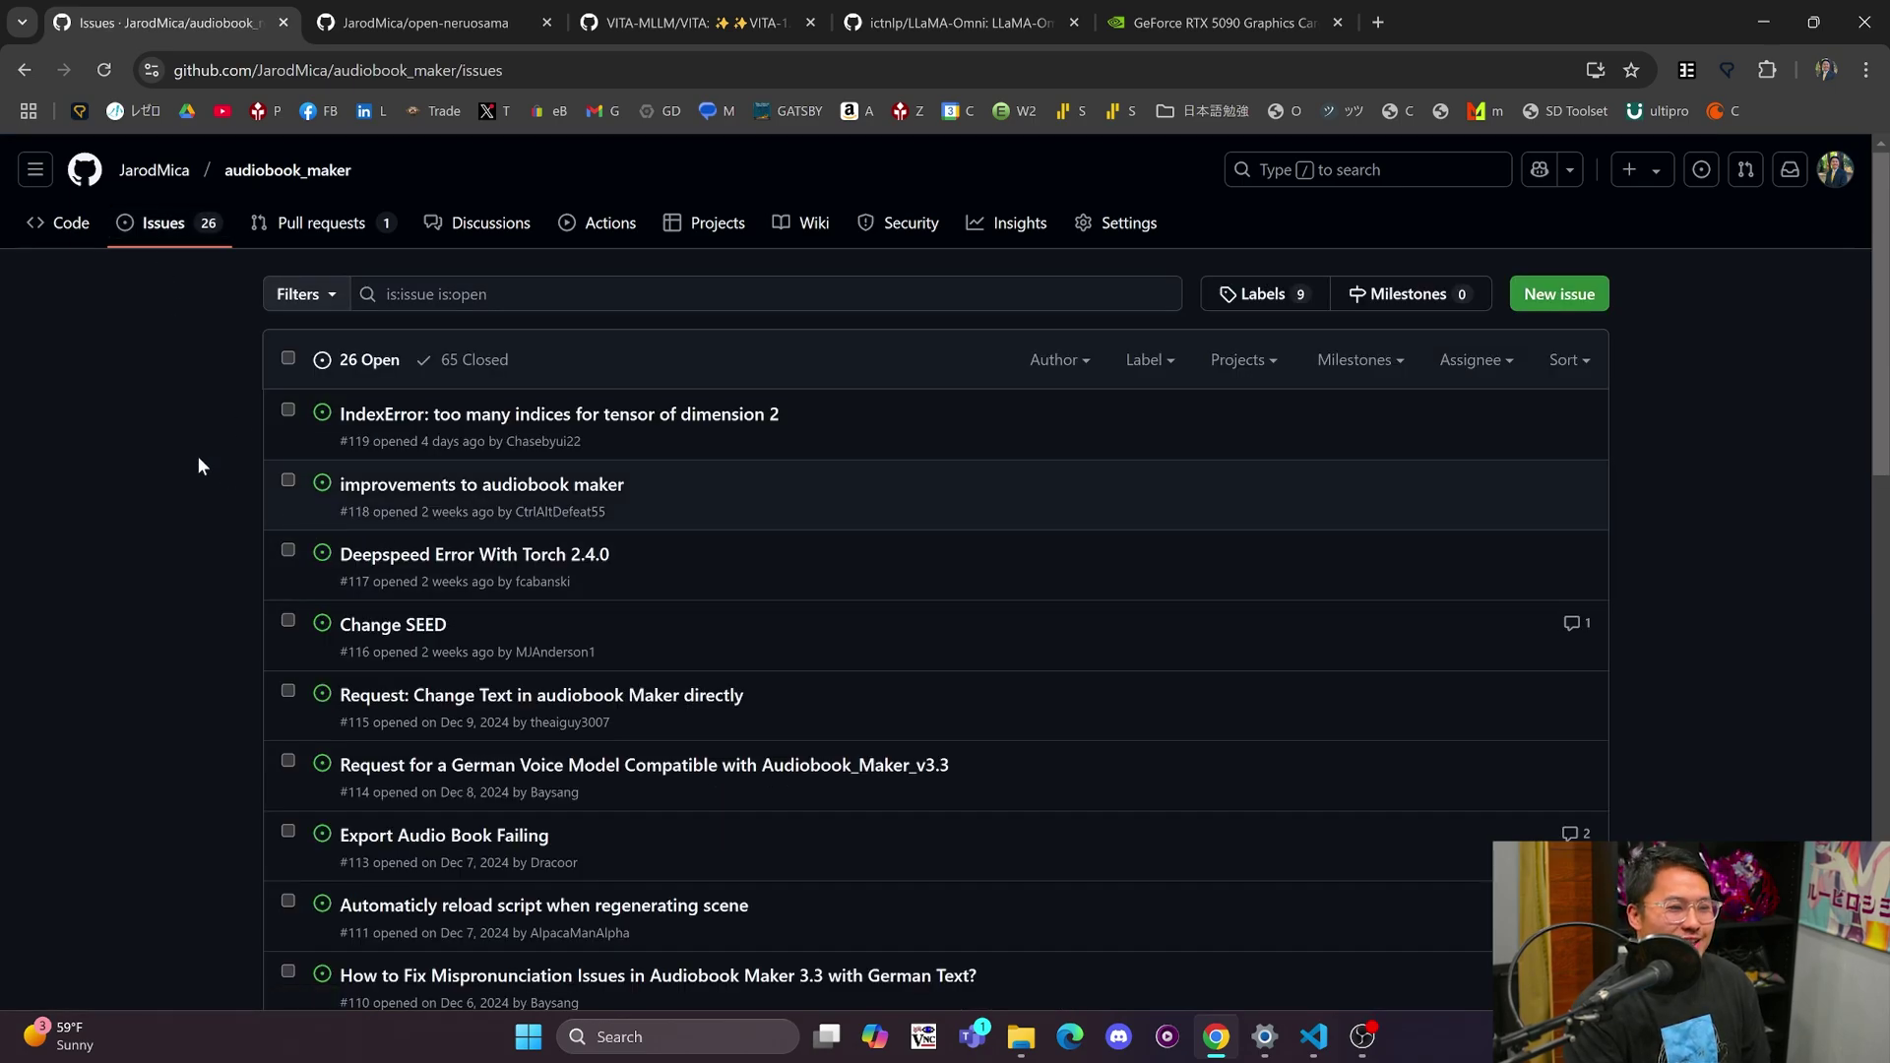
scroll(482, 502, "down", 13)
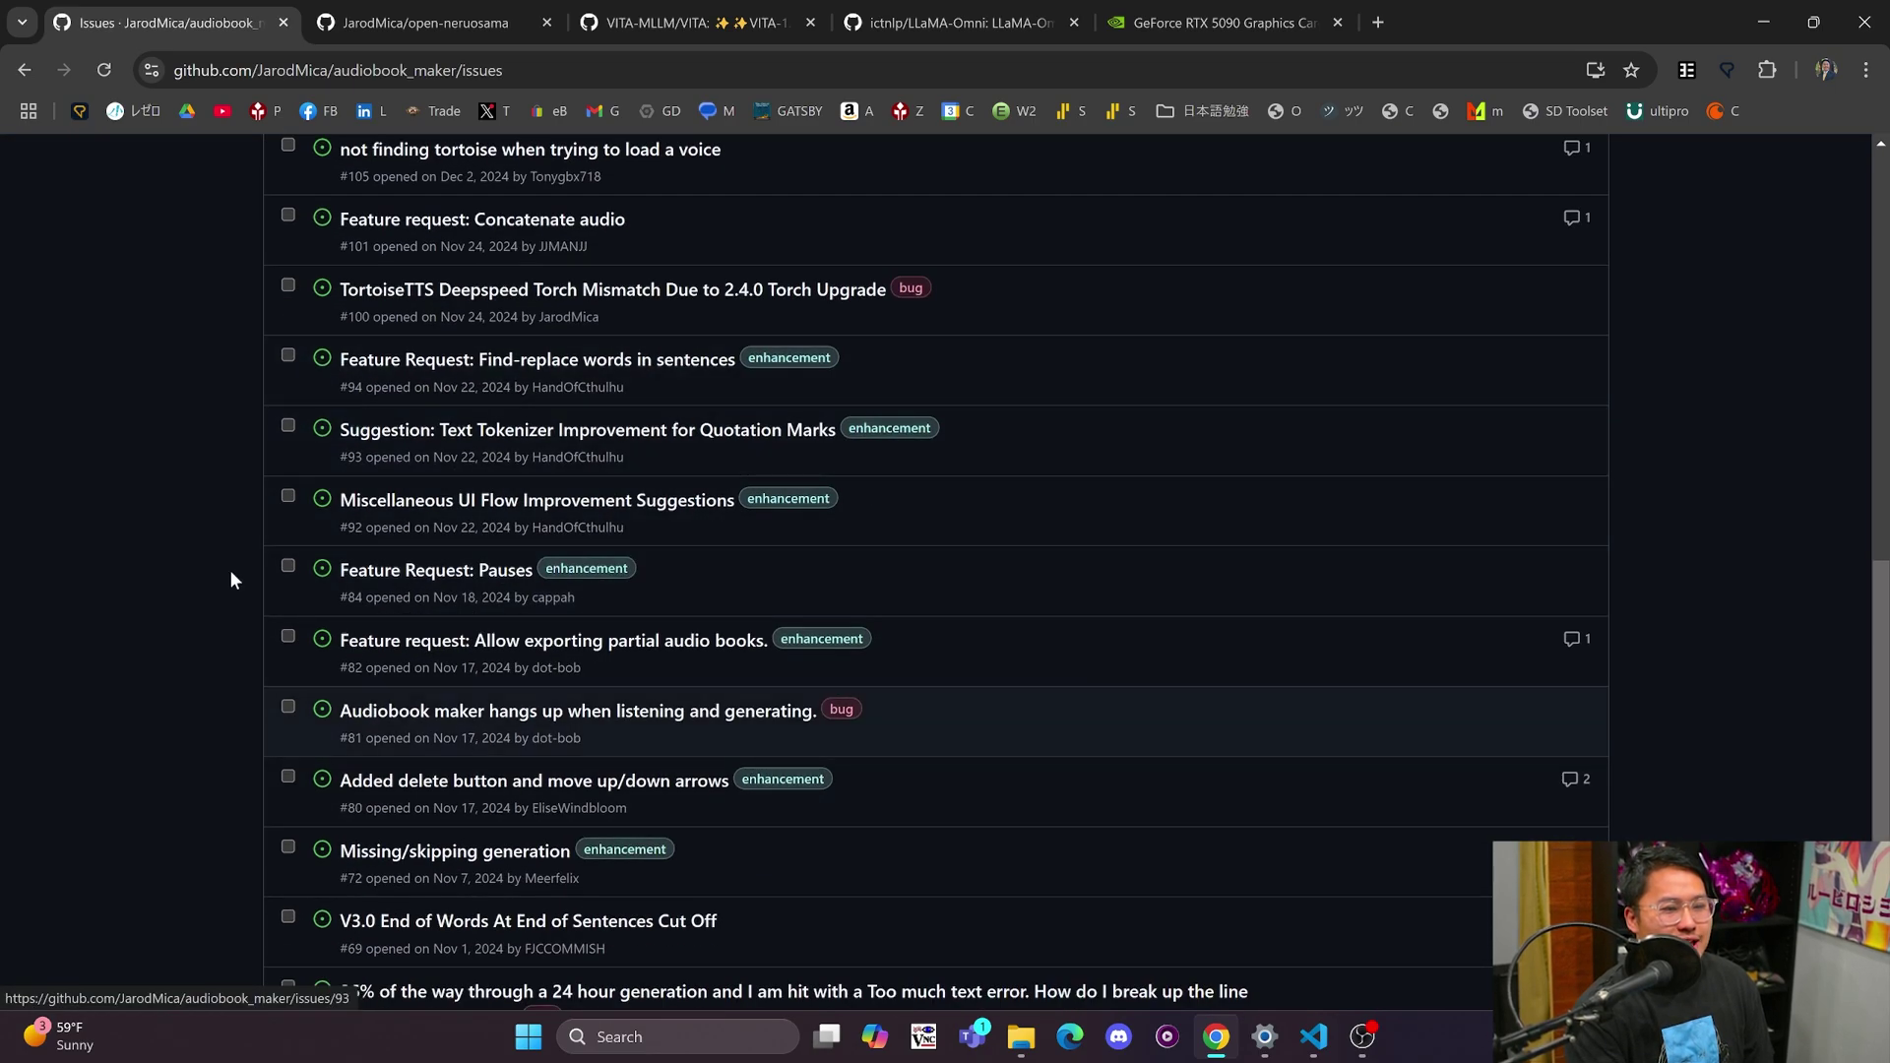
scroll(483, 502, "up", 12)
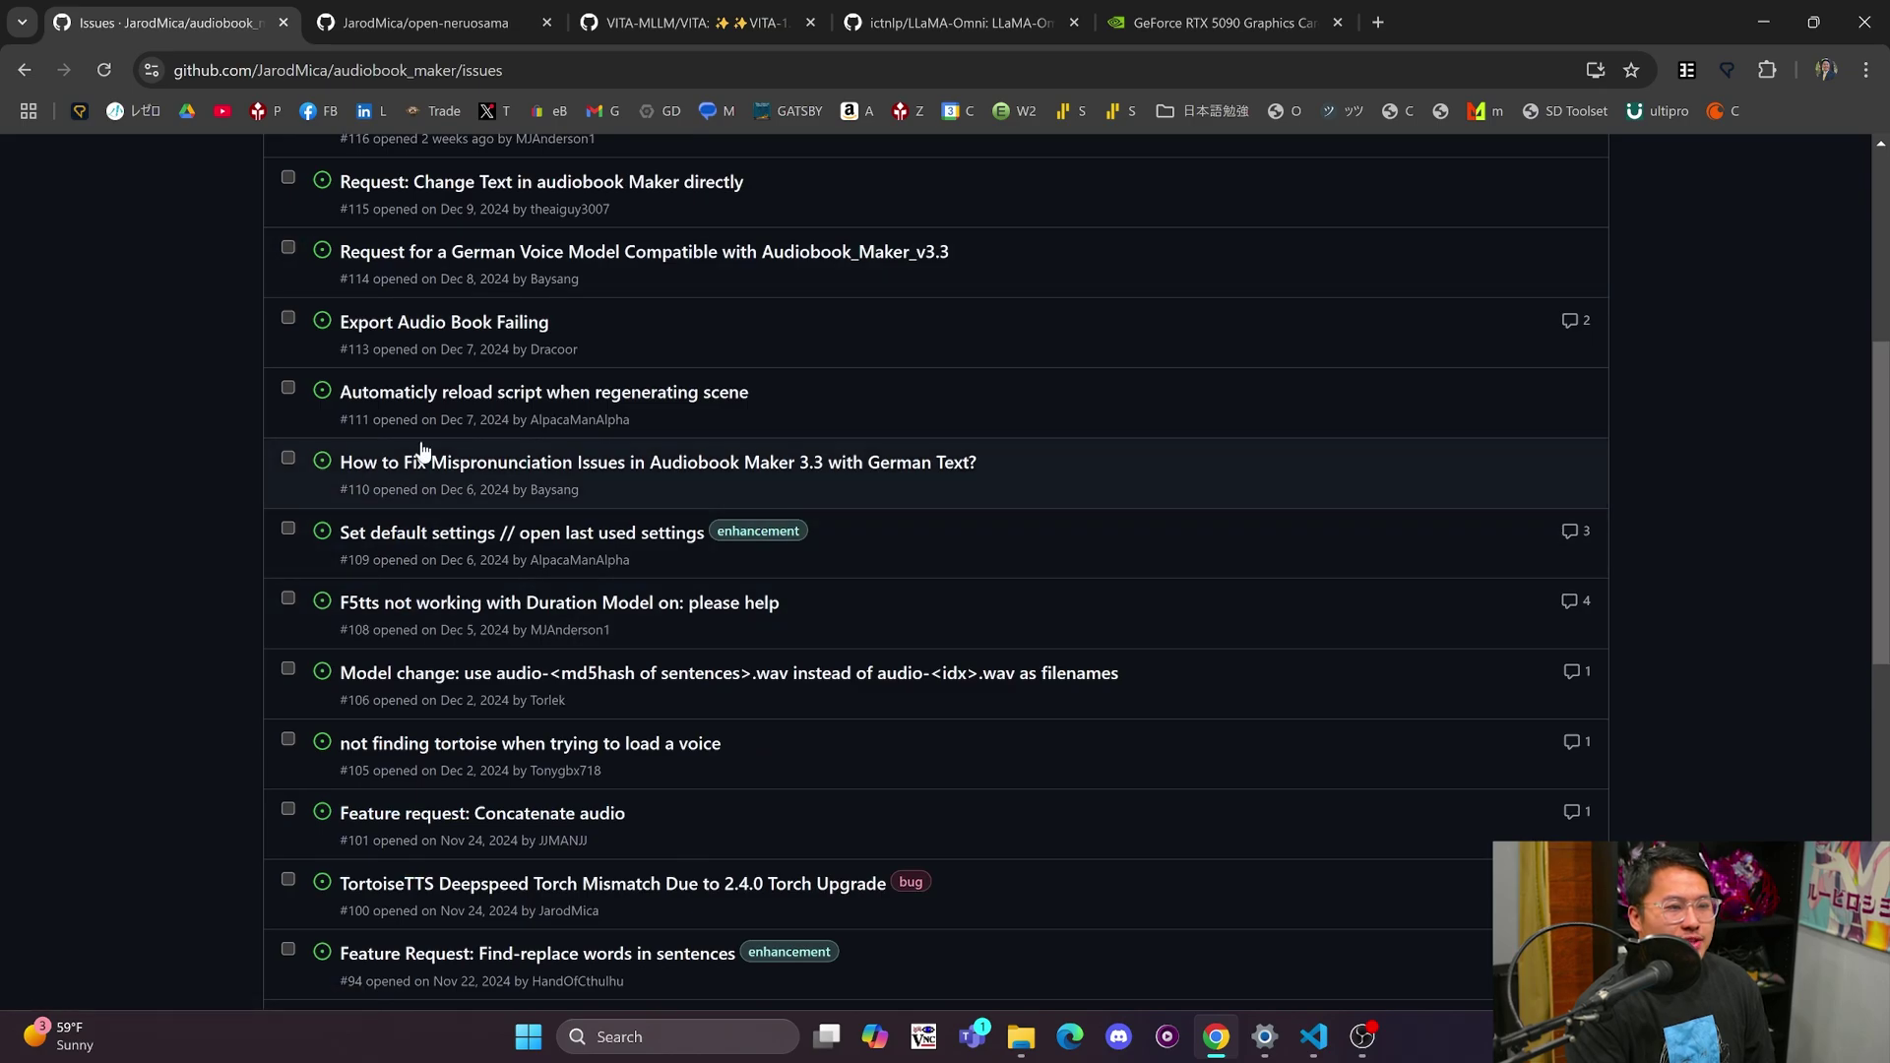
scroll(719, 583, "up", 2)
scroll(434, 548, "down", 5)
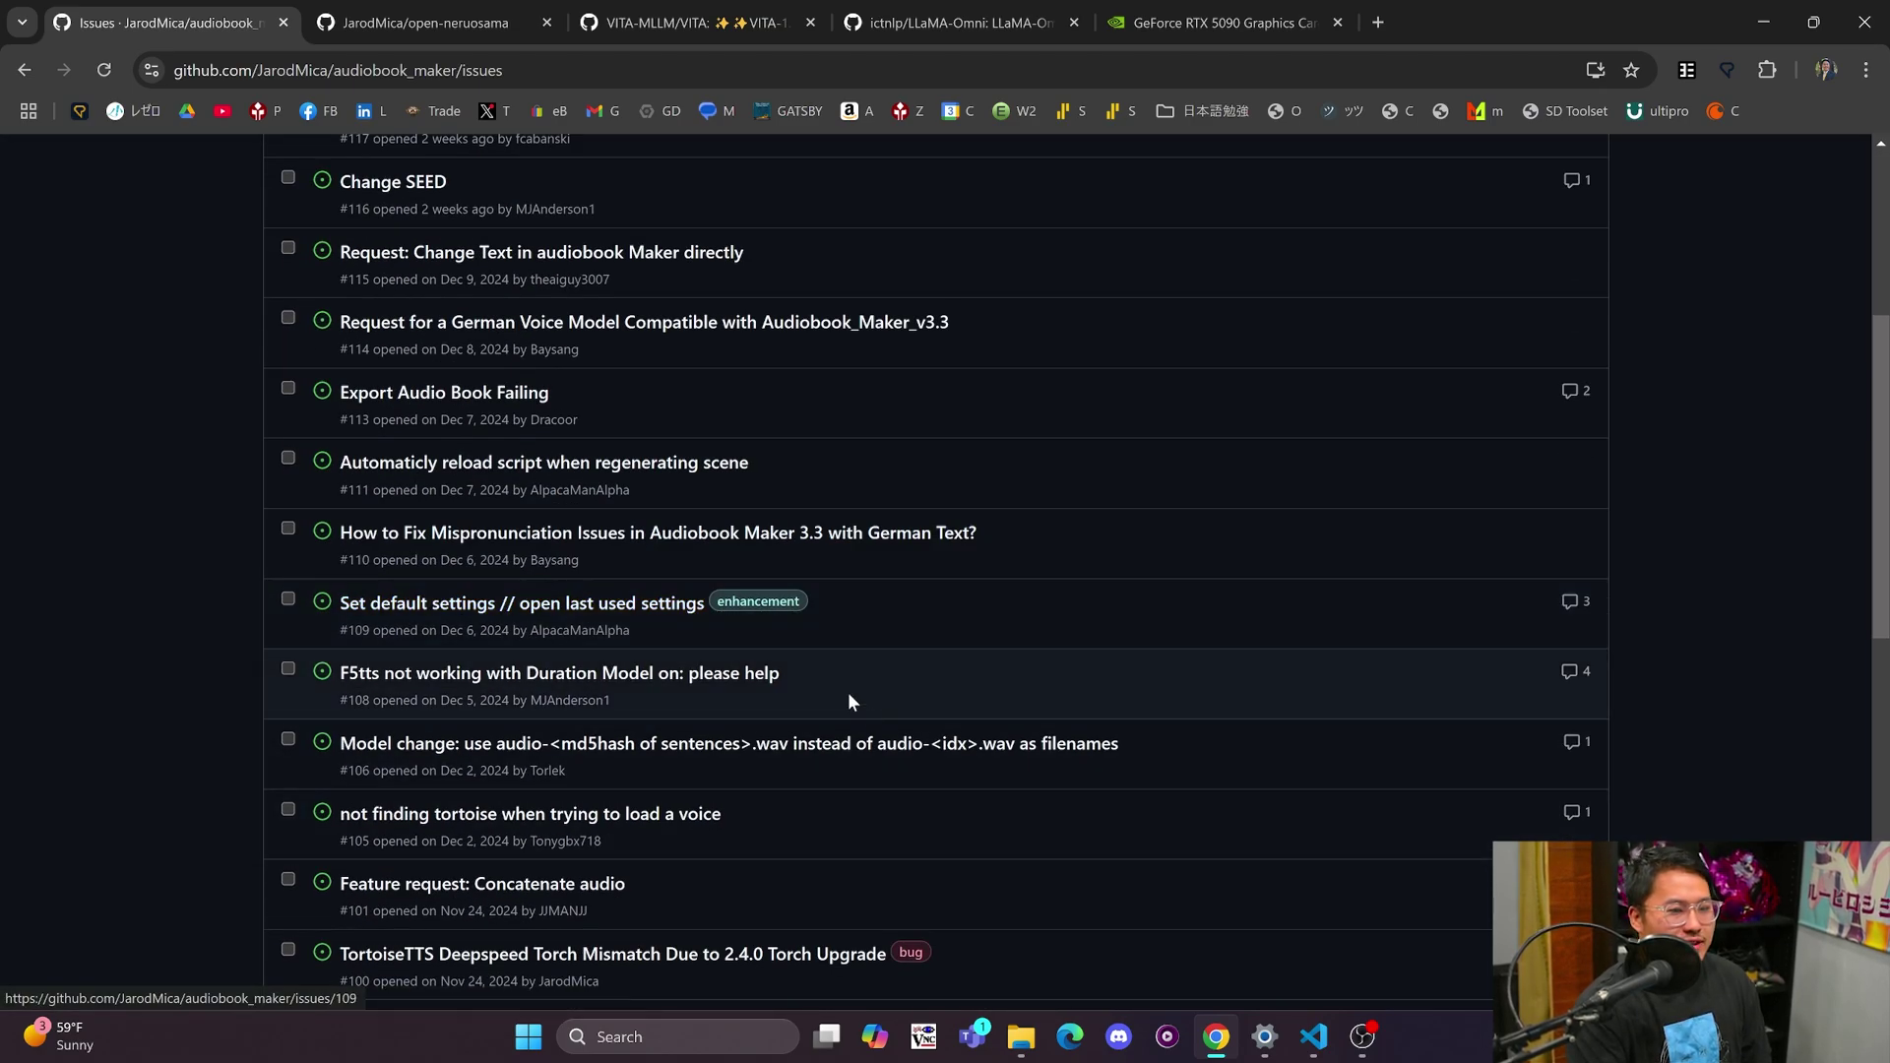
scroll(644, 630, "up", 4)
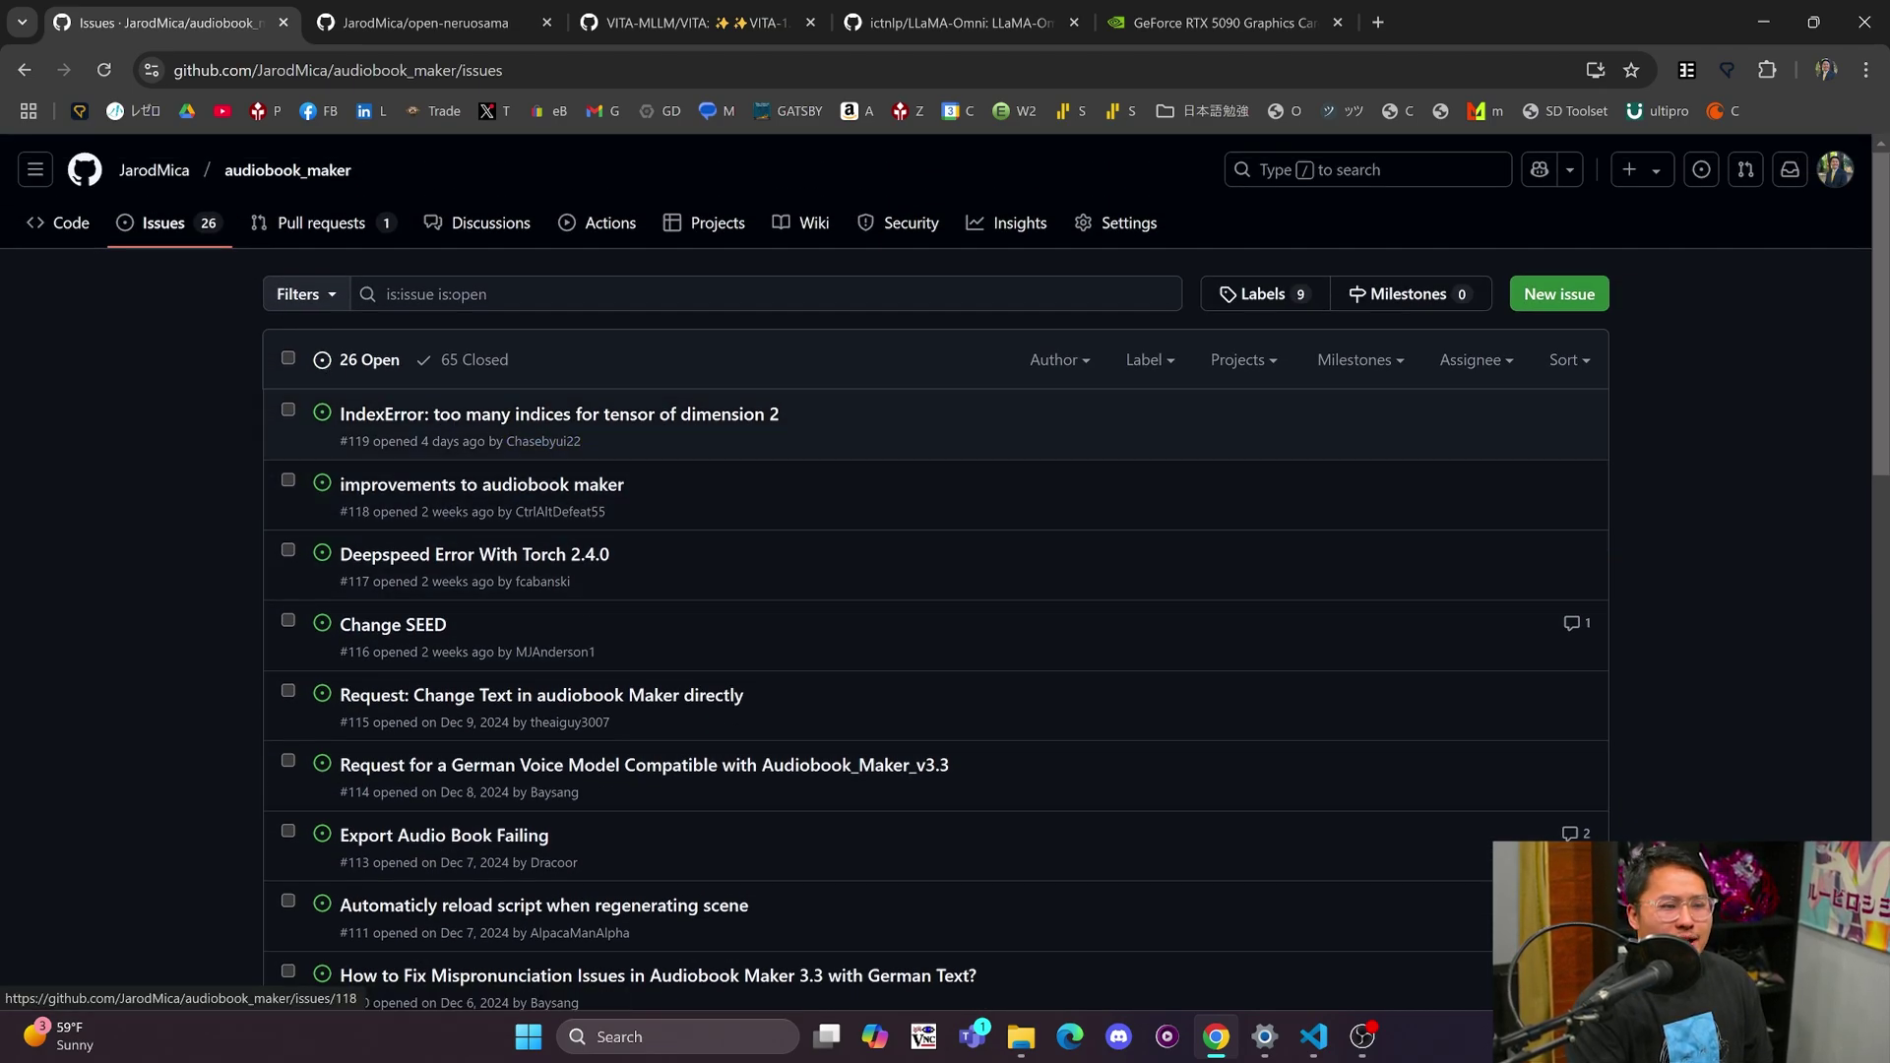
scroll(539, 745, "down", 2)
scroll(540, 745, "down", 1)
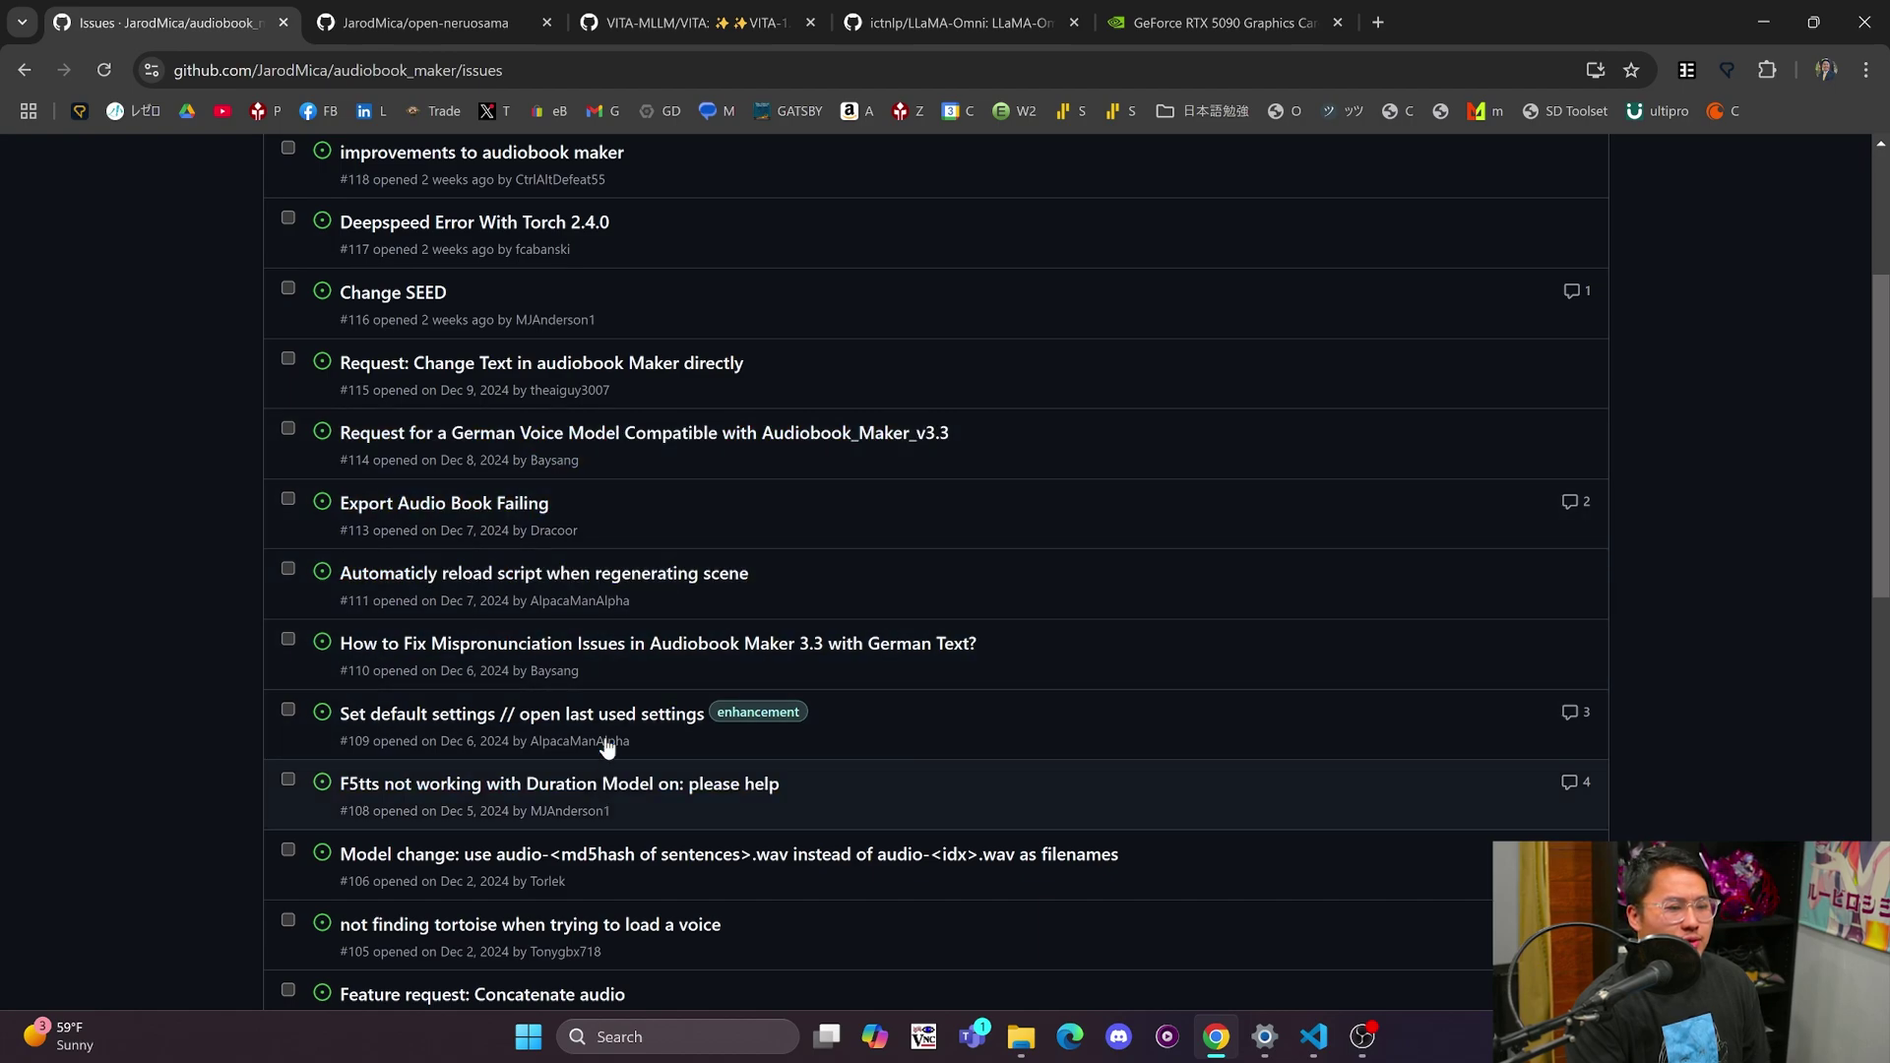
scroll(482, 676, "down", 4)
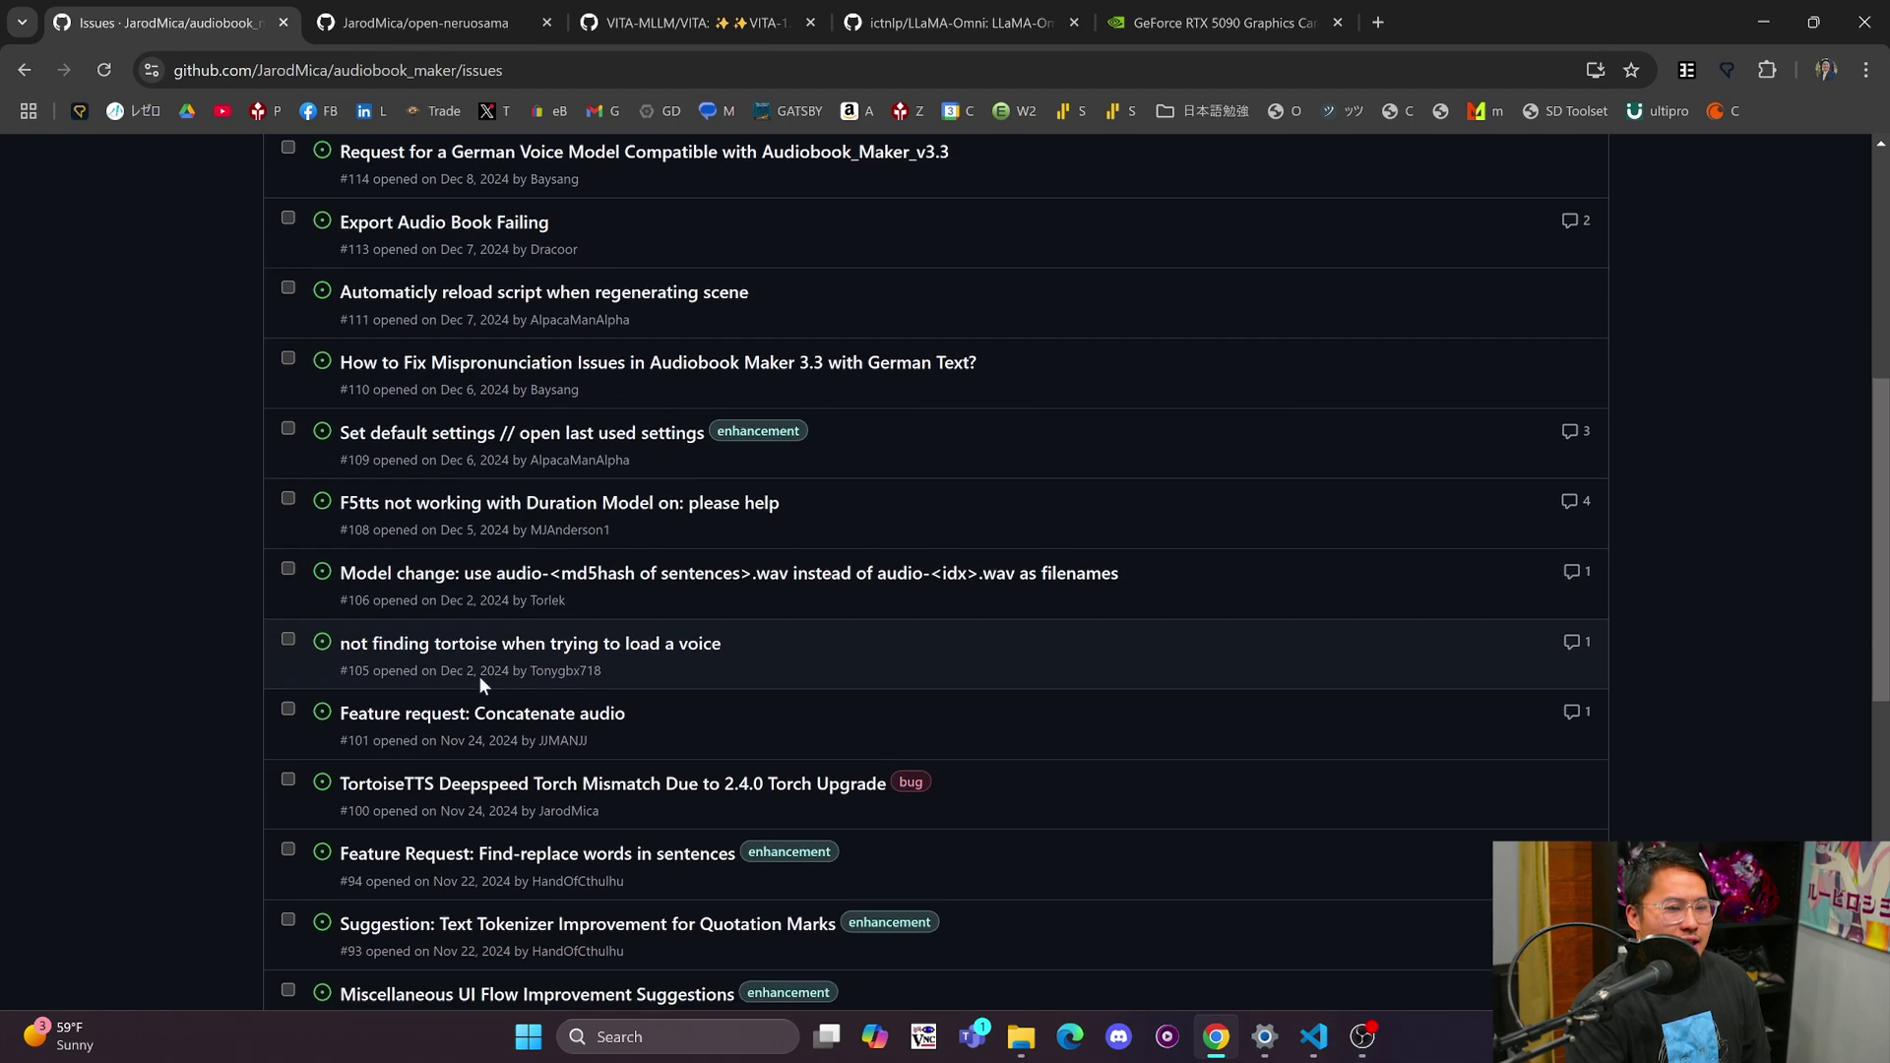
scroll(449, 610, "down", 6)
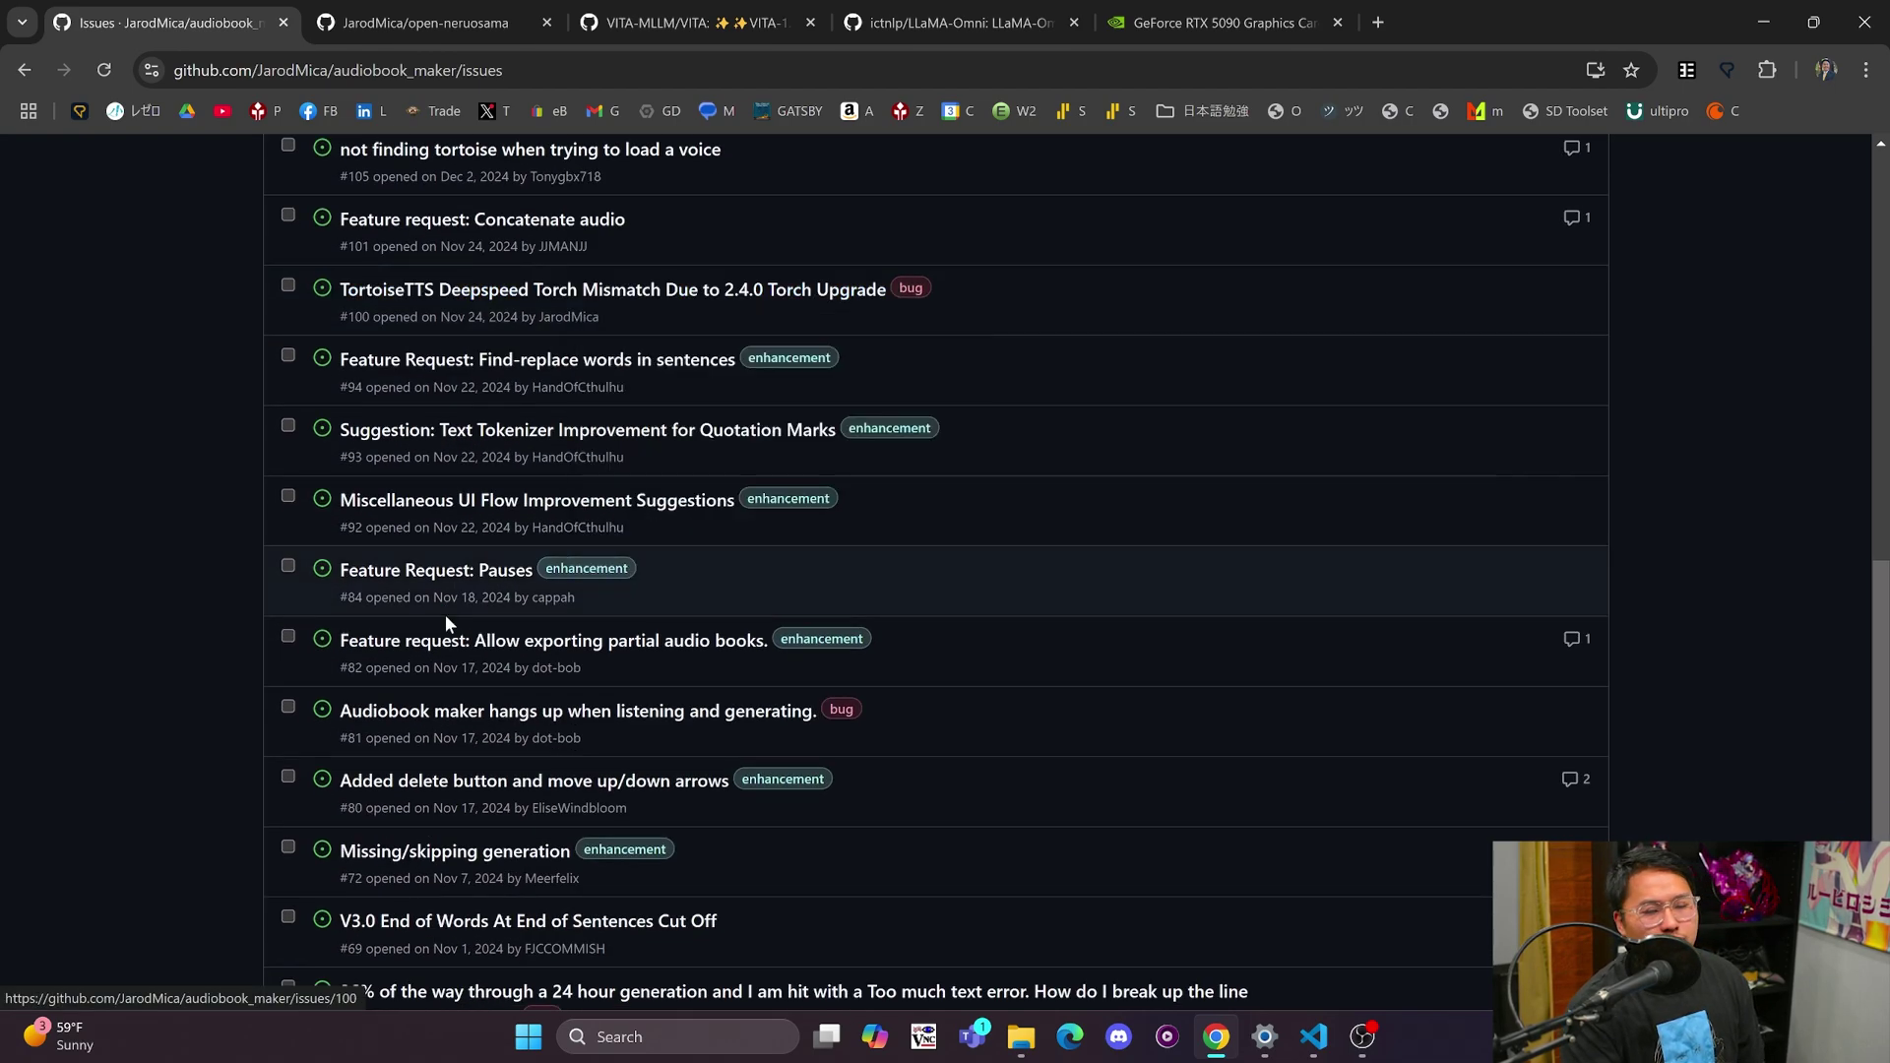
scroll(246, 561, "up", 2)
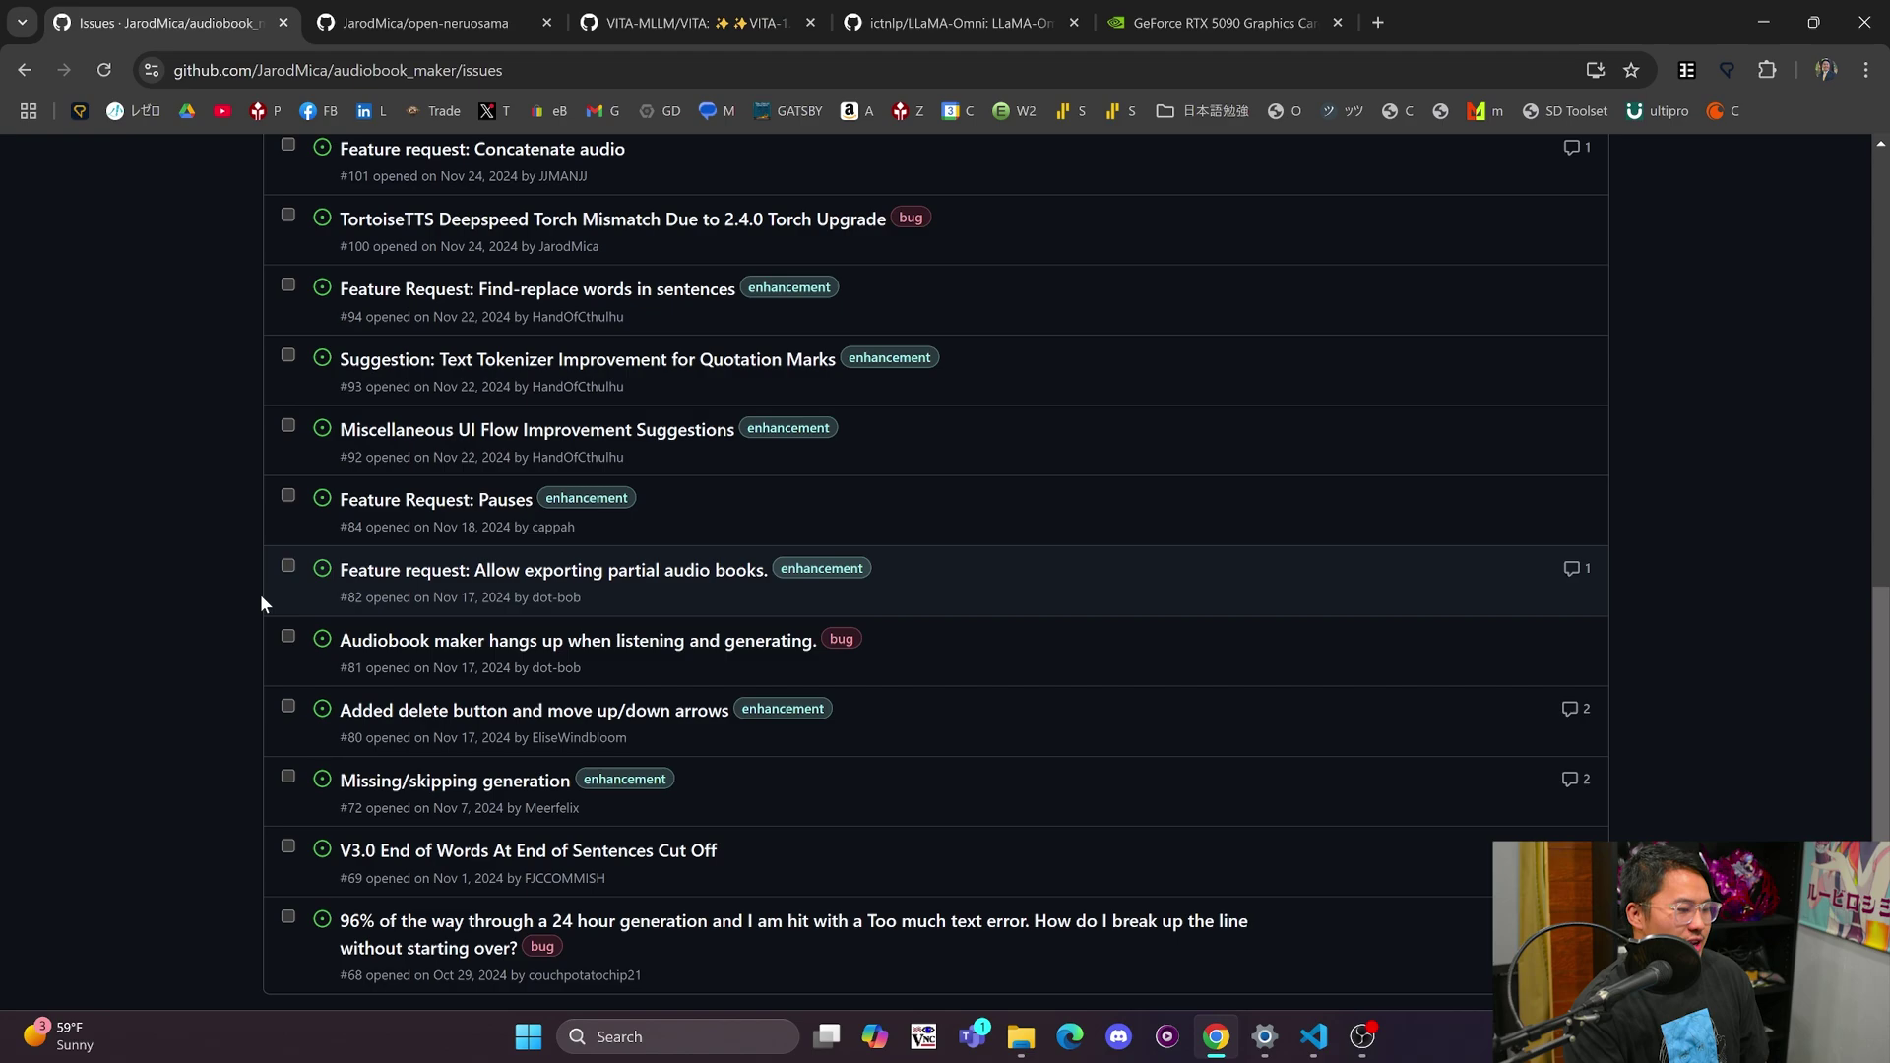
scroll(258, 594, "up", 12)
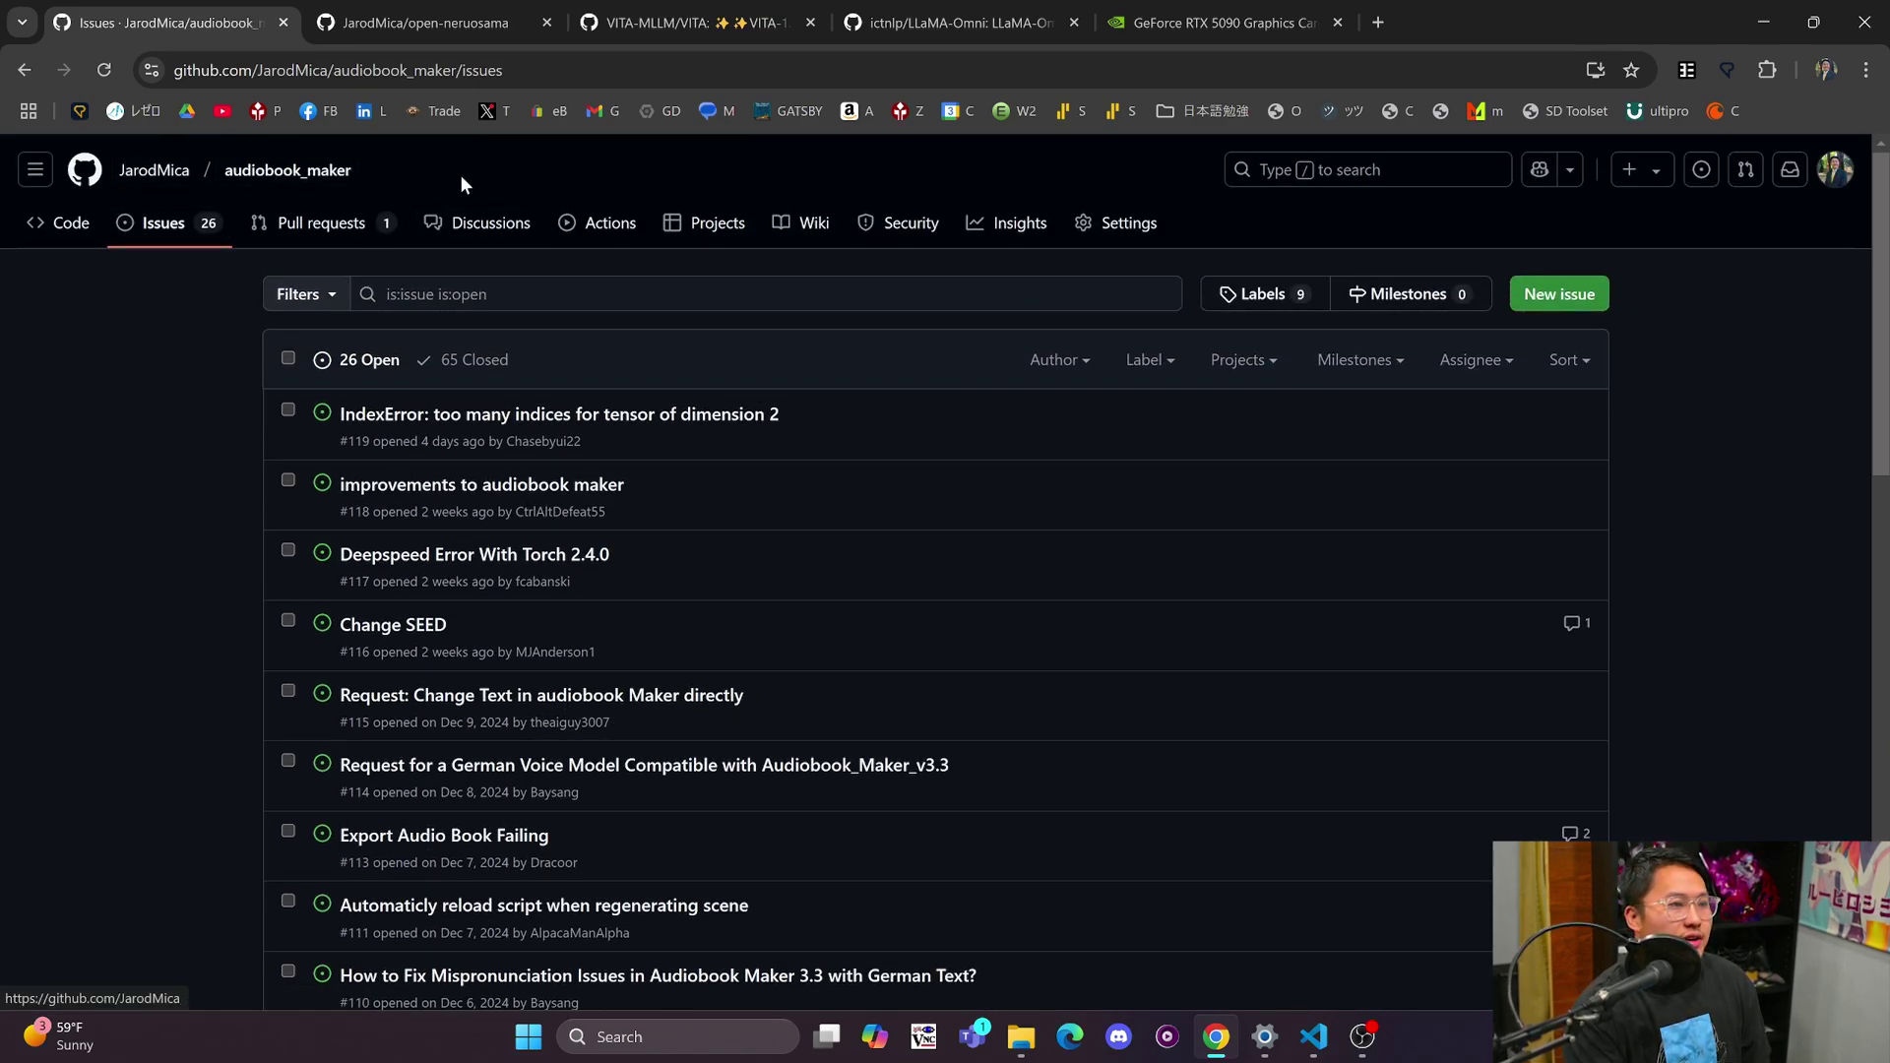
- Go to the Code tab and check the branch list, staying on branch 3.4
left_click(67, 229)
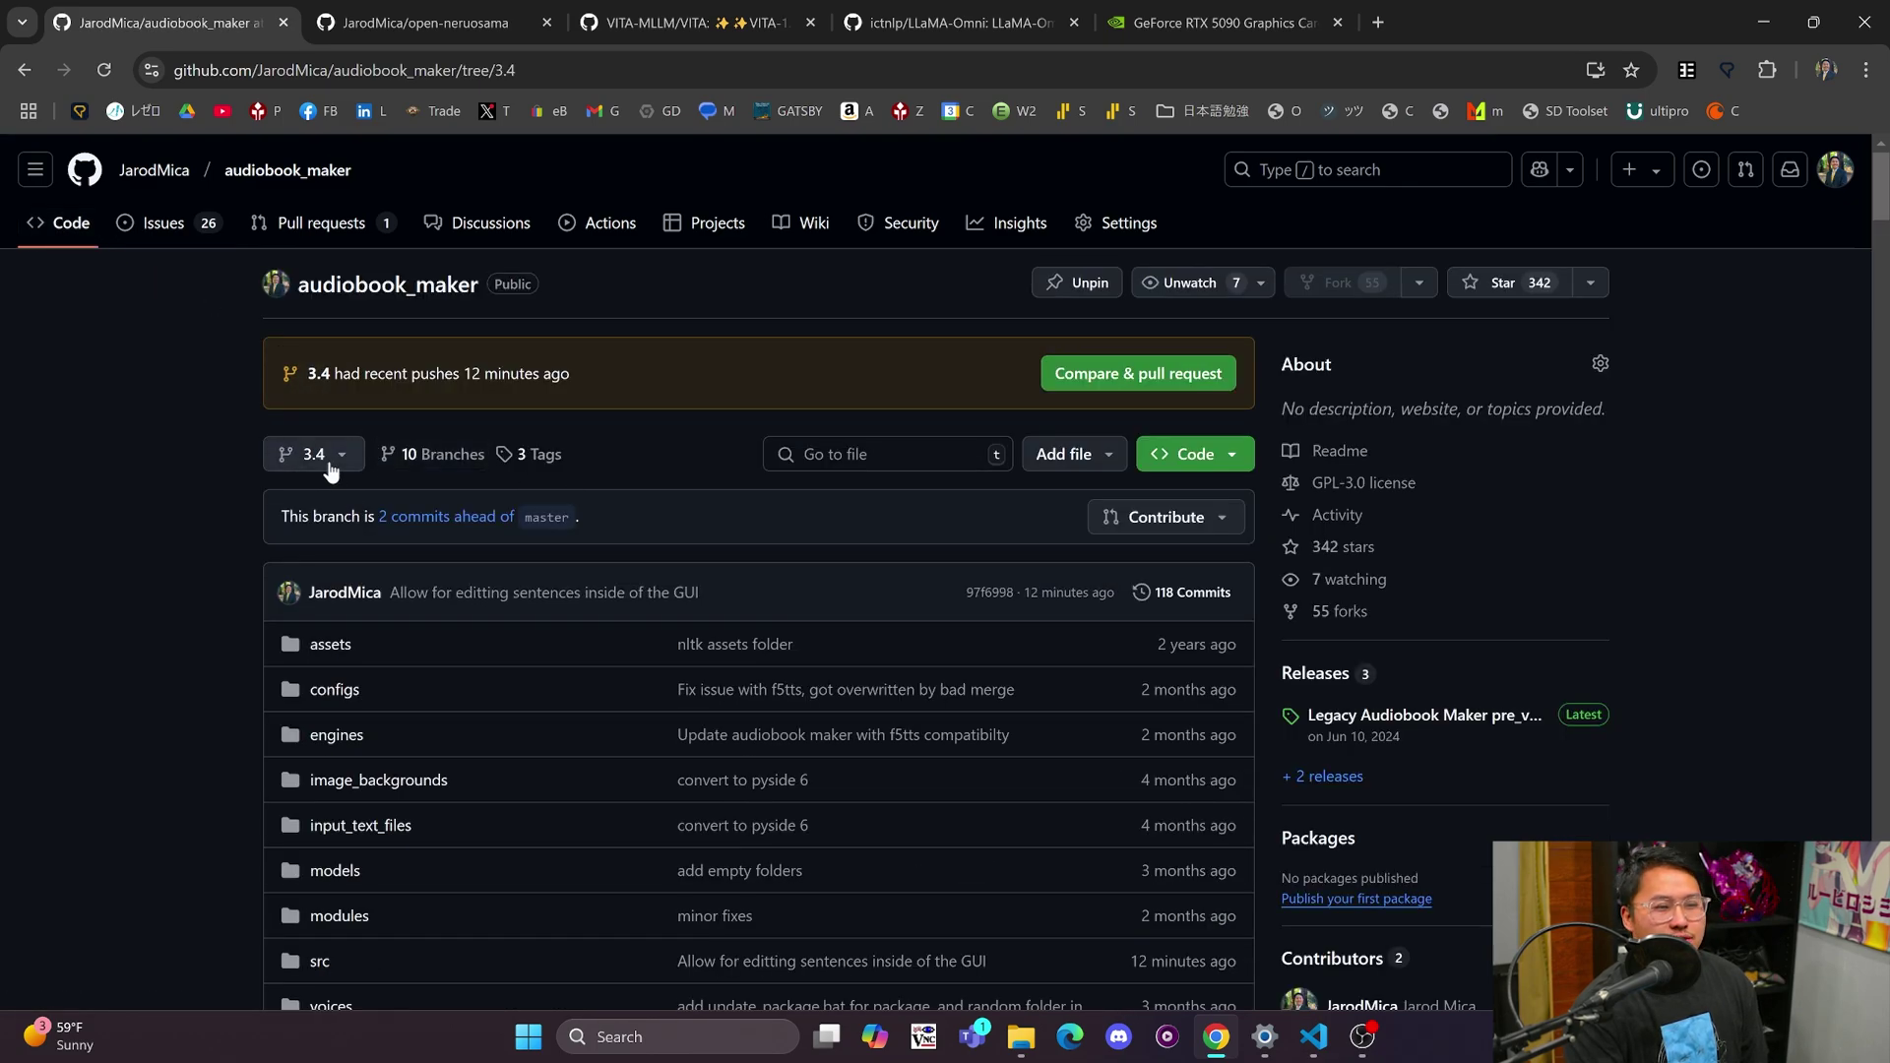
left_click(331, 470)
left_click(209, 453)
left_click(316, 471)
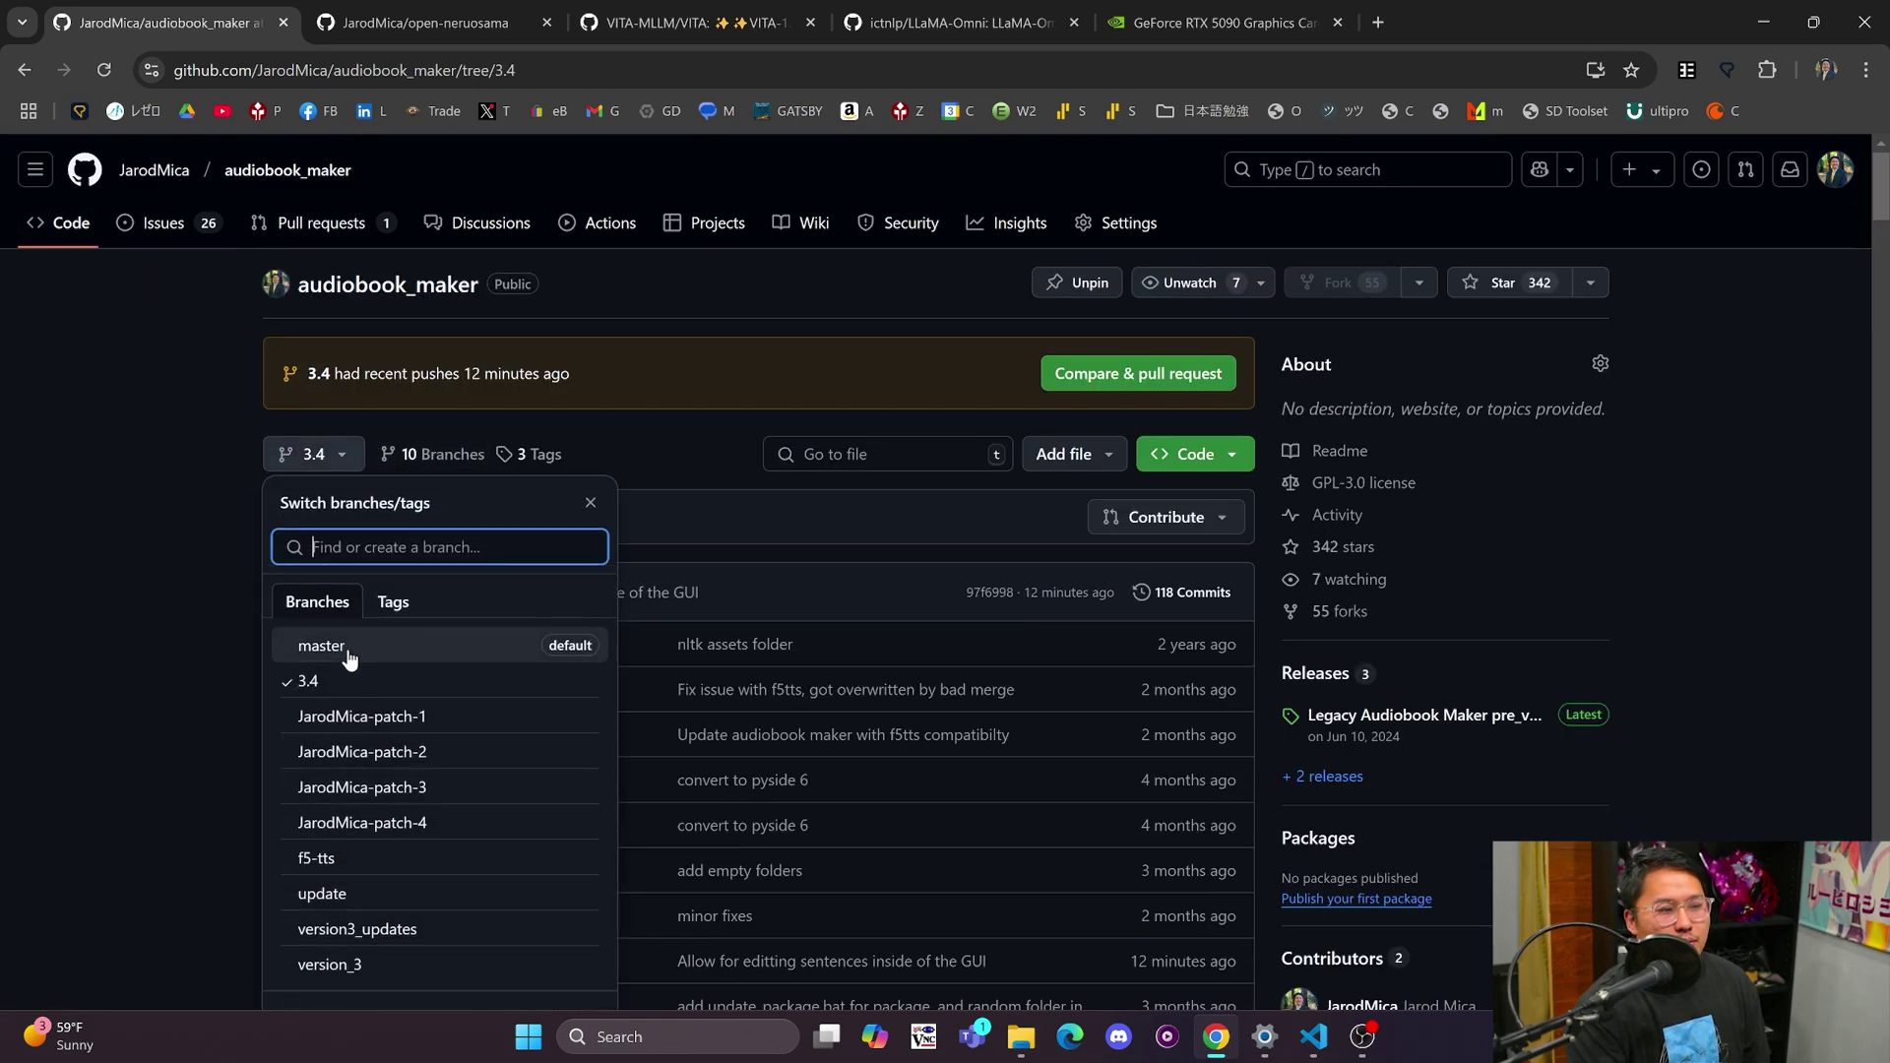
left_click(403, 687)
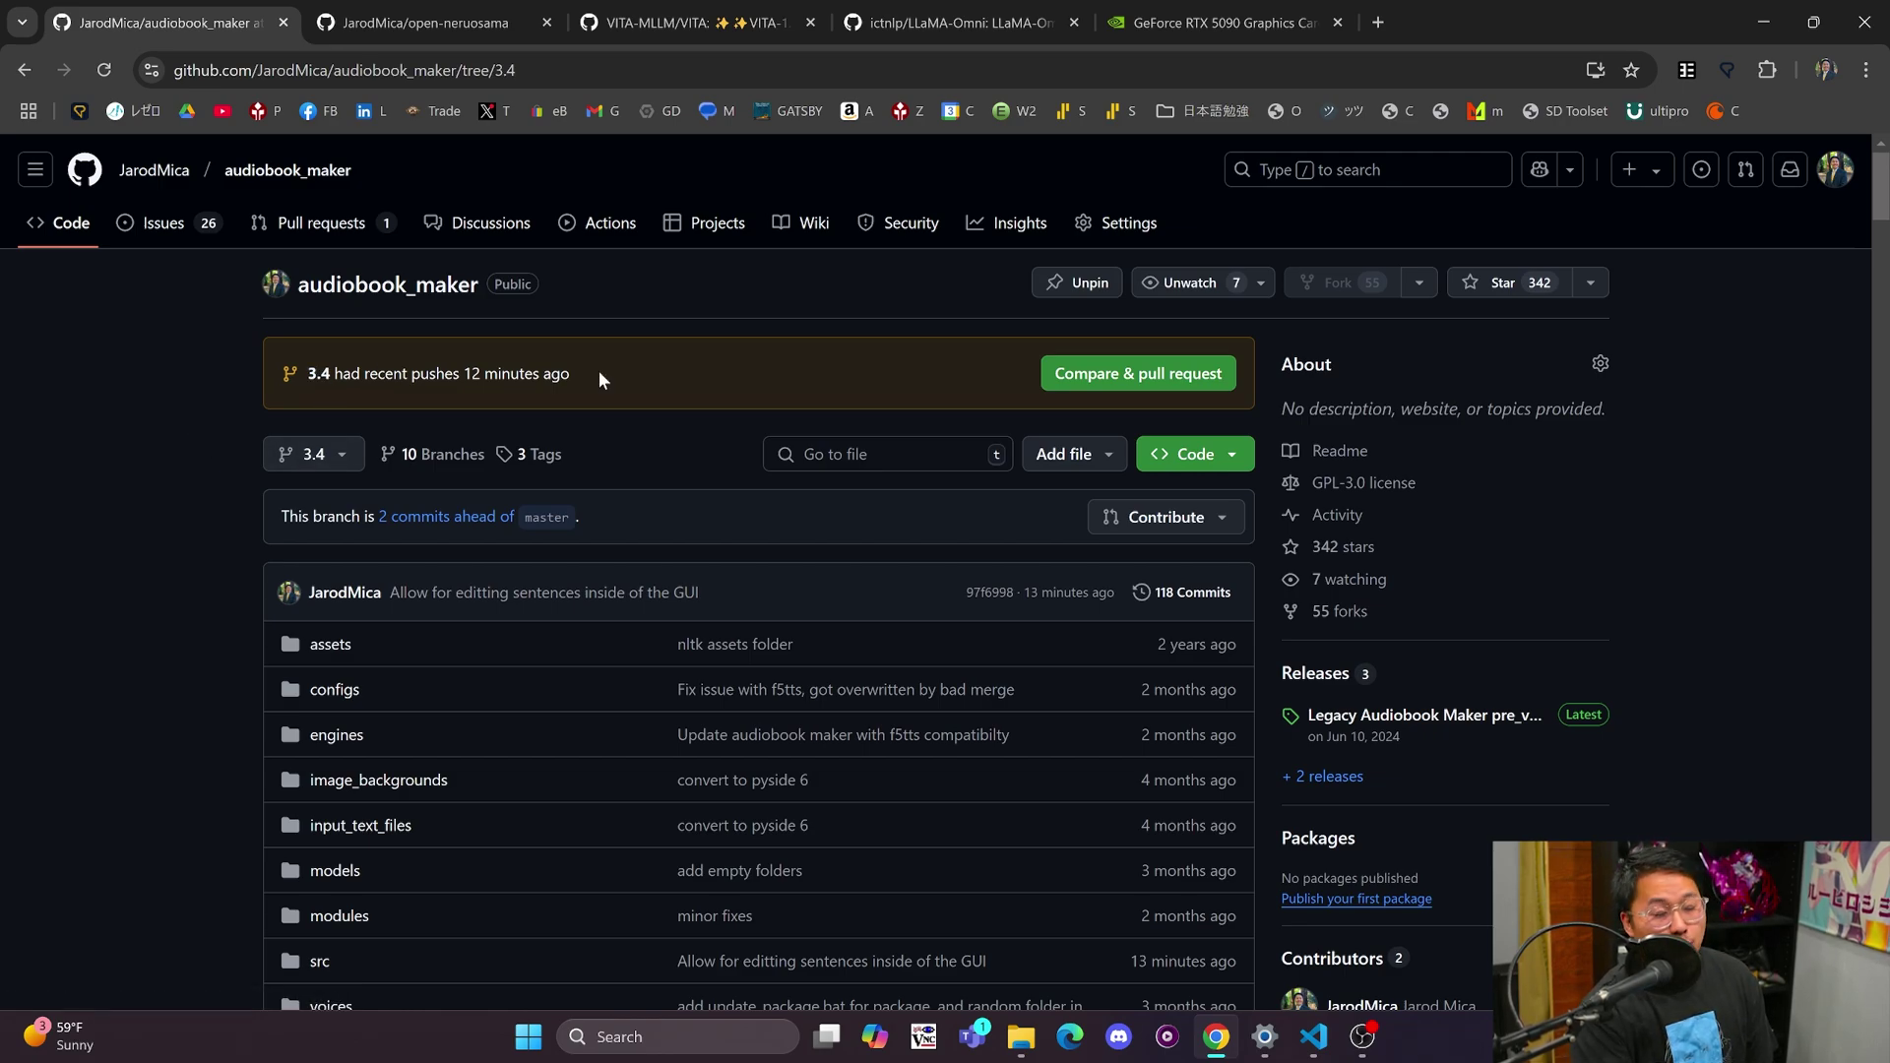
- Highlight the recent-pushes notice and scroll through the file list and README
left_click_drag(599, 370, 174, 350)
left_click(174, 351)
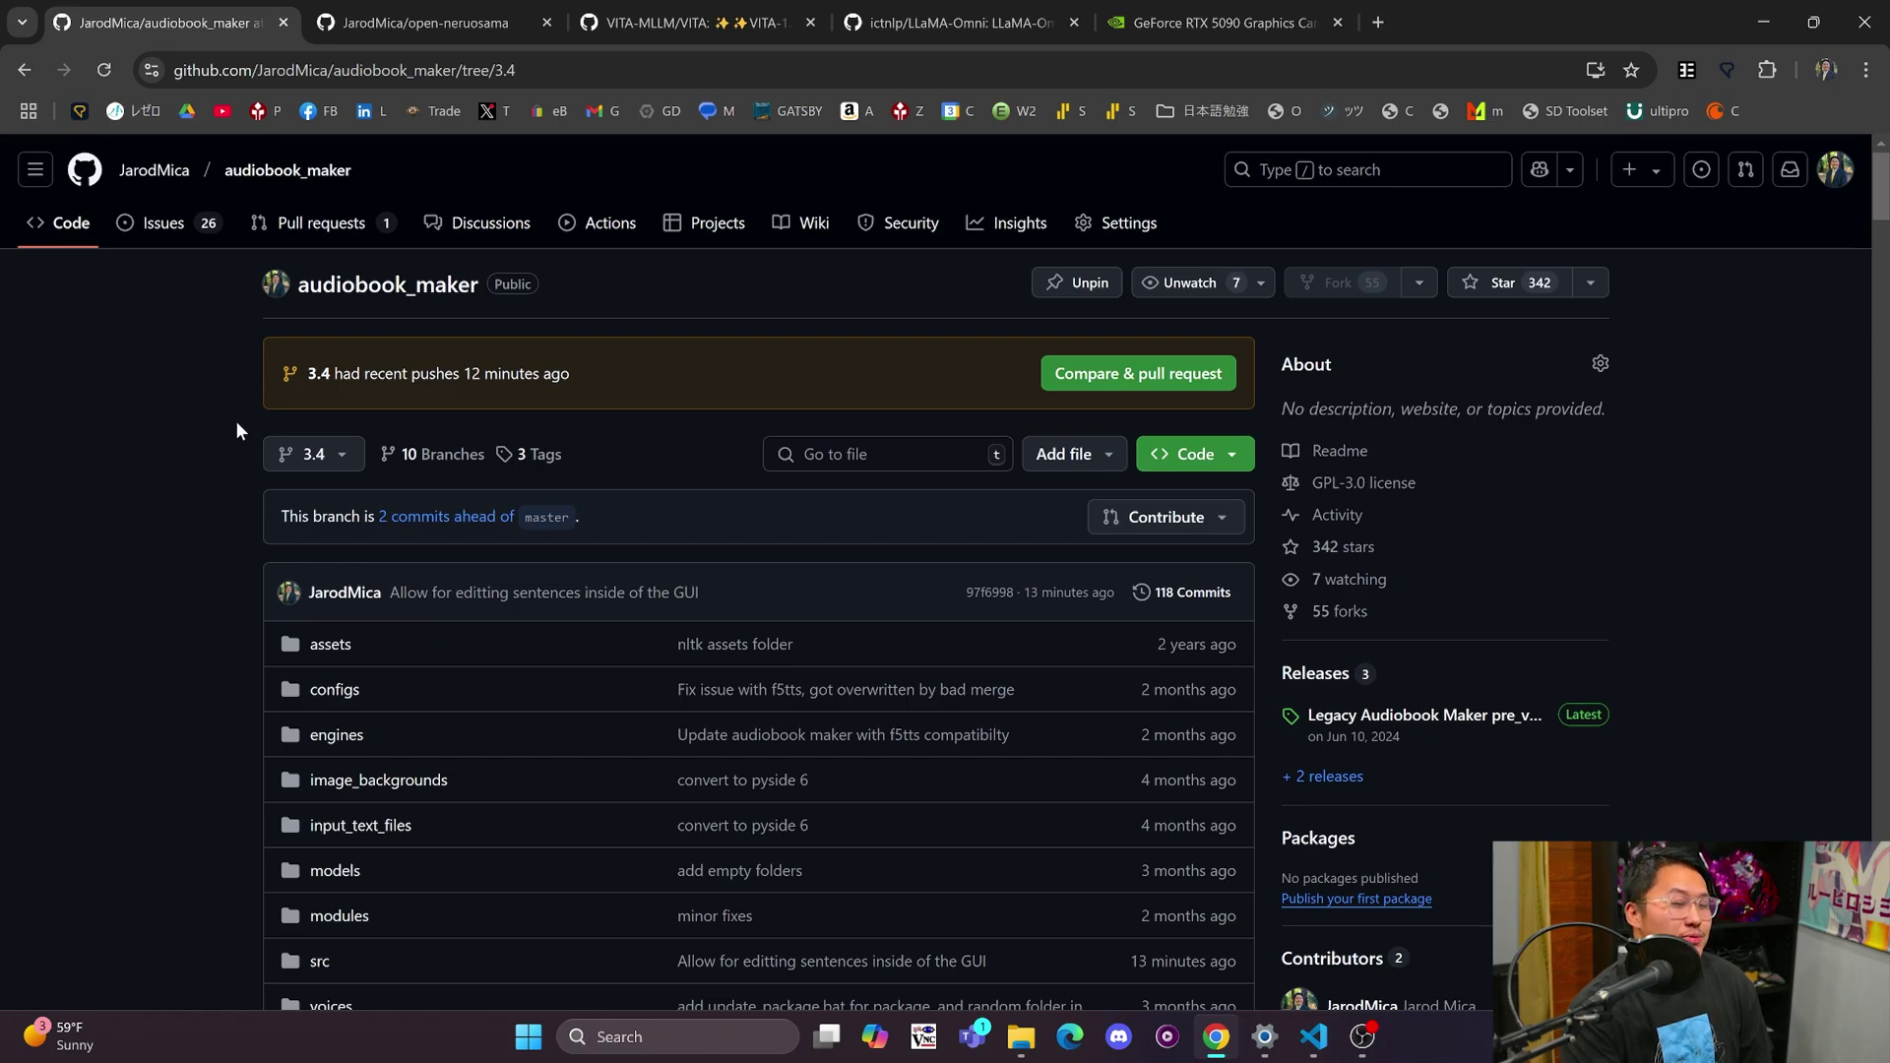
scroll(246, 442, "down", 4)
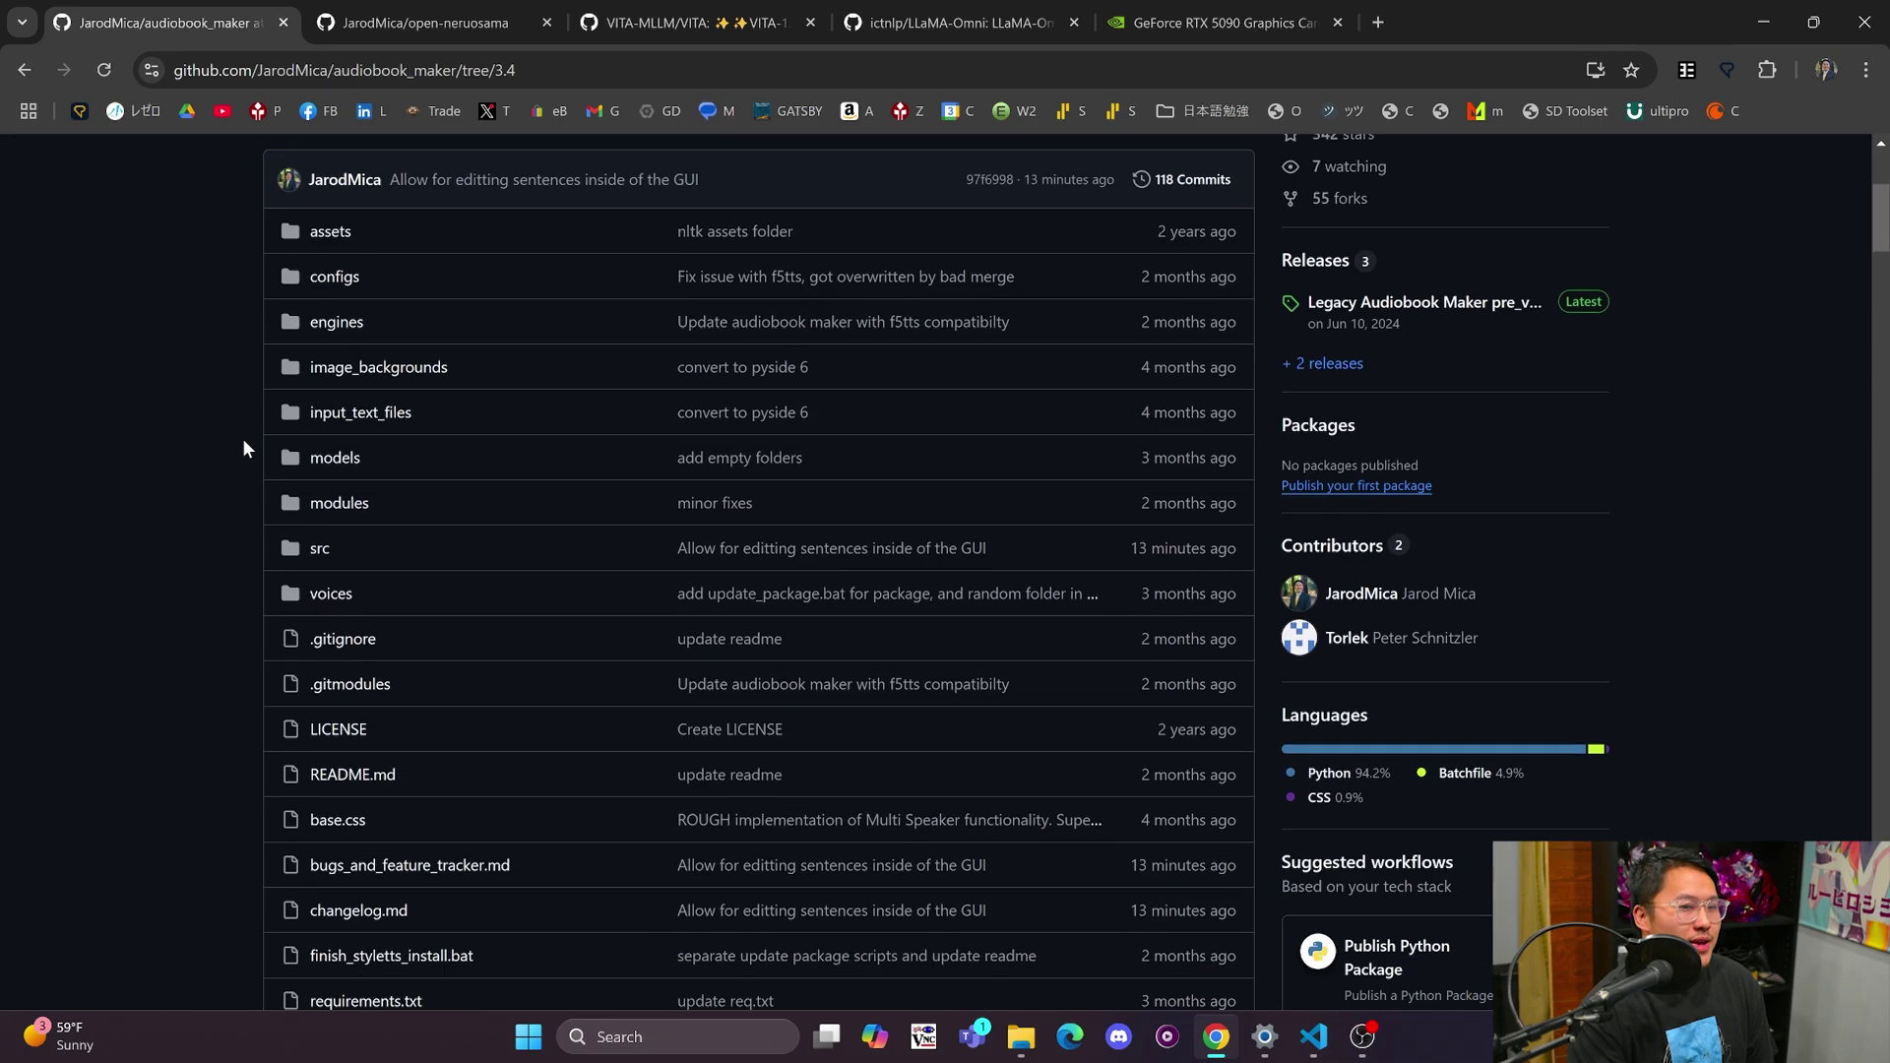
scroll(245, 448, "down", 5)
scroll(243, 453, "down", 3)
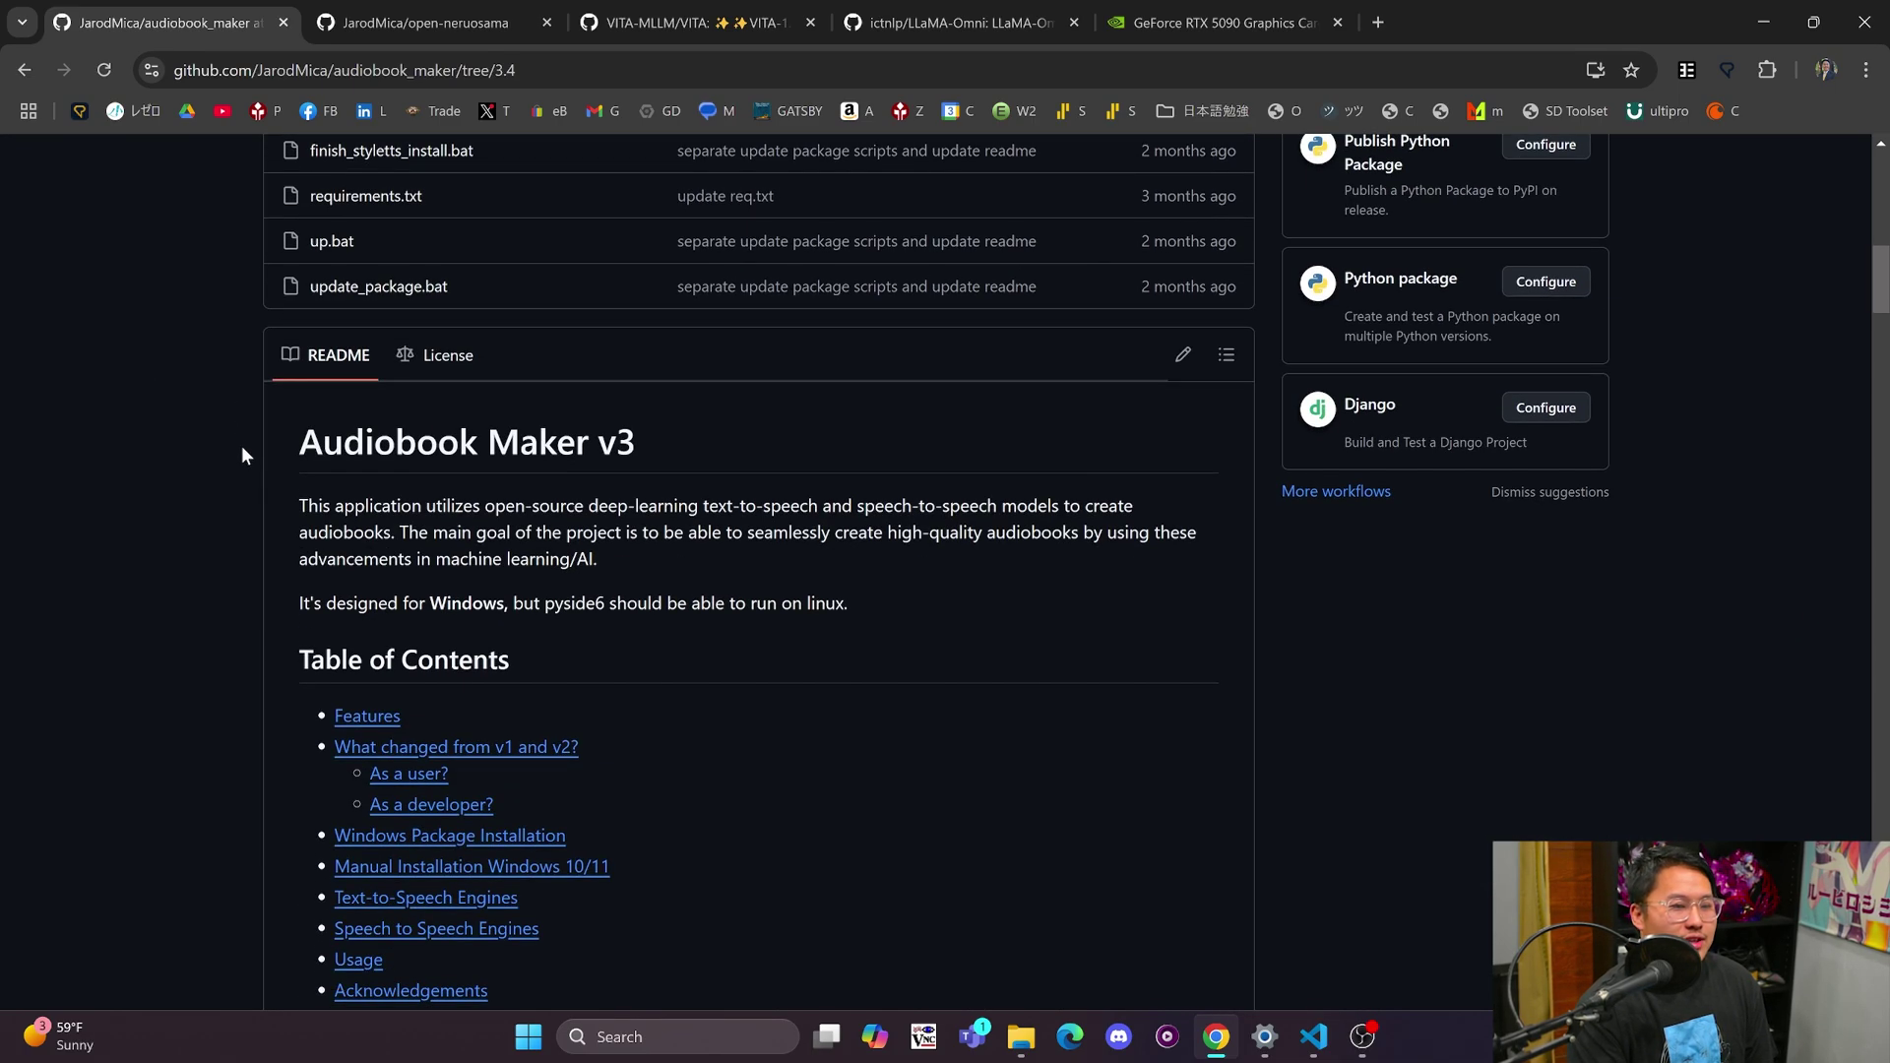
scroll(240, 455, "down", 4)
scroll(230, 455, "up", 13)
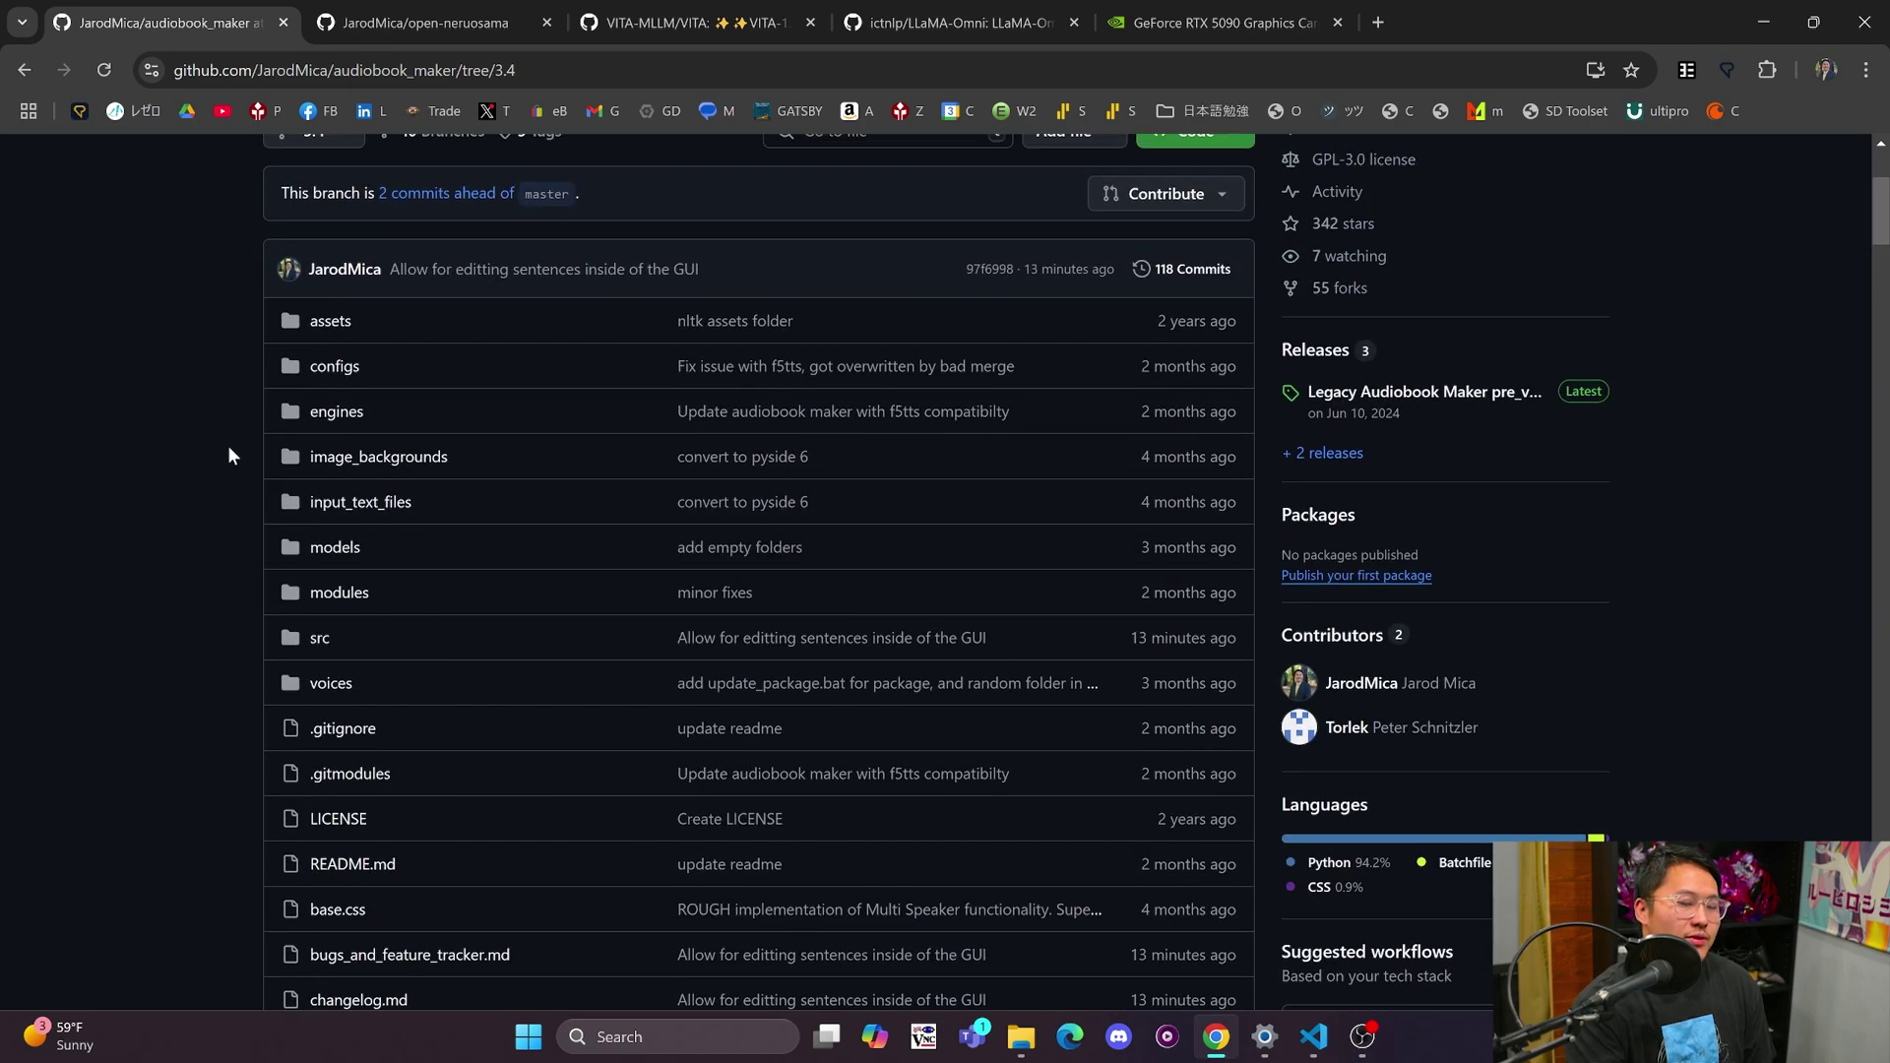
scroll(227, 454, "up", 3)
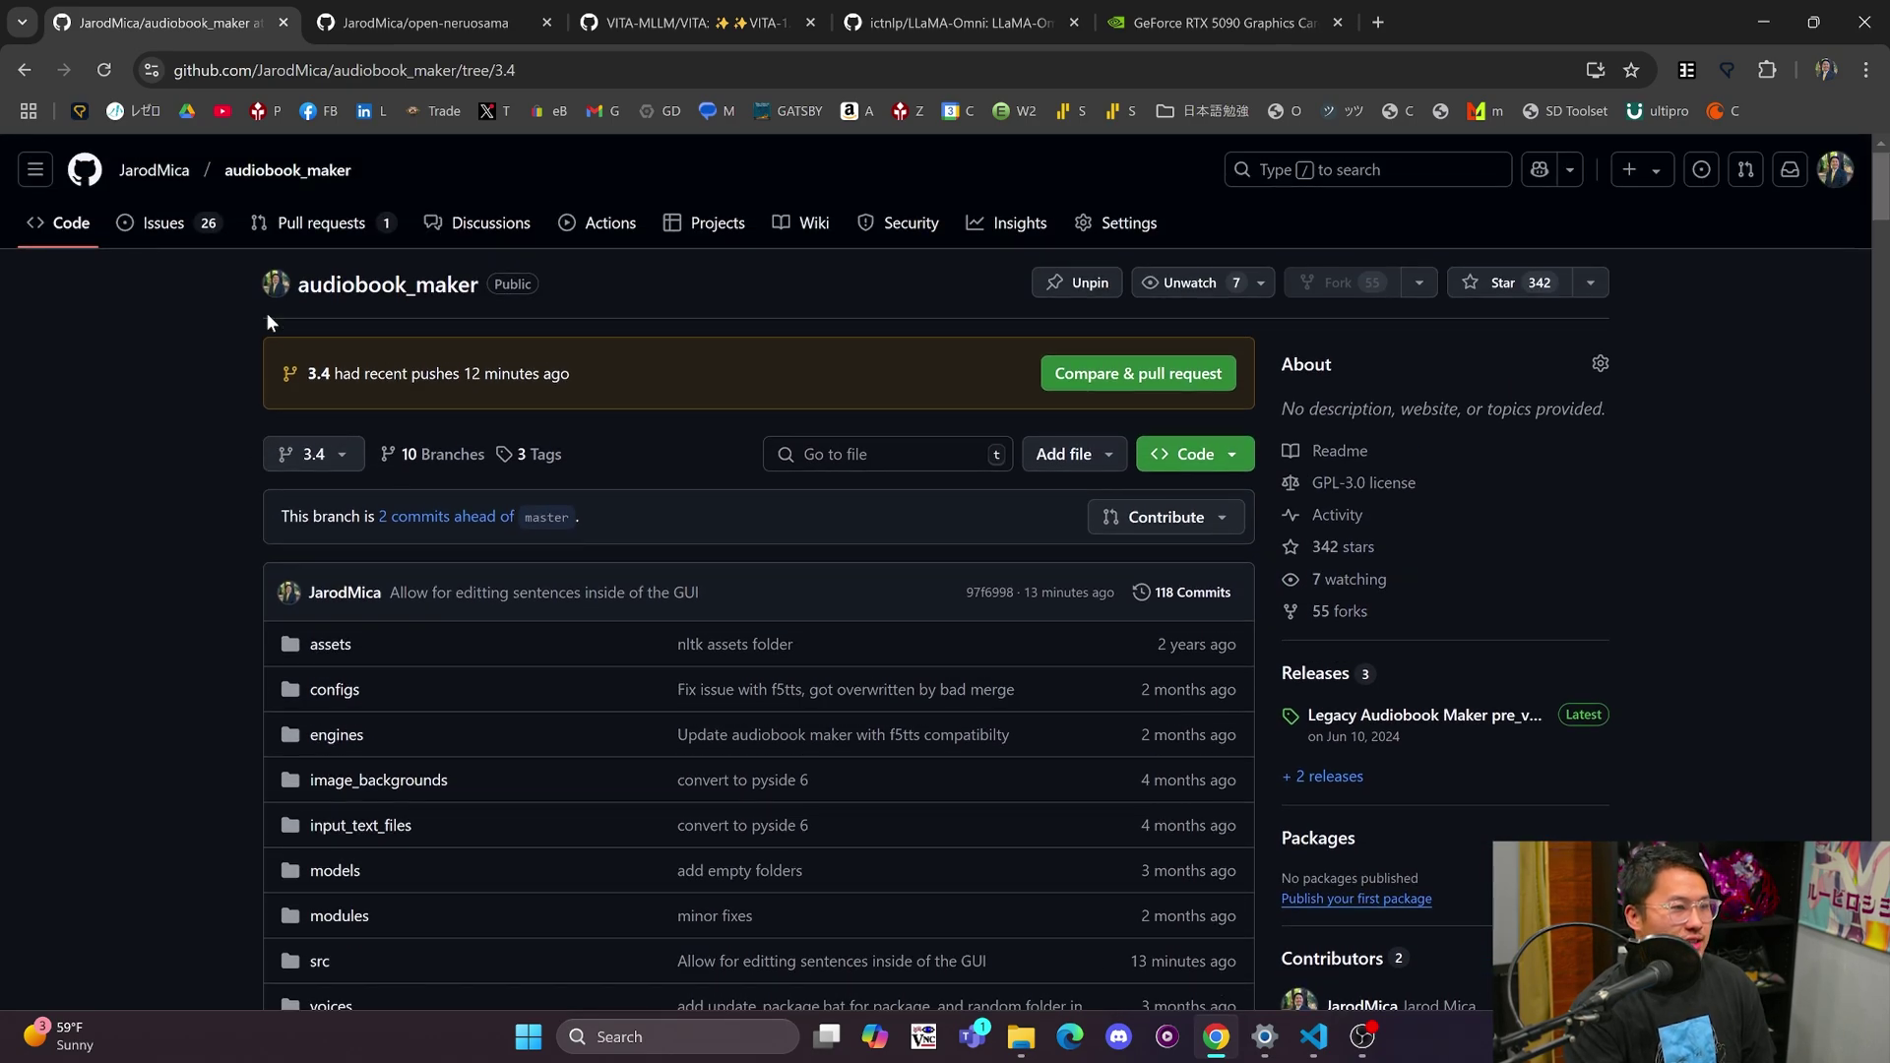
left_click(425, 29)
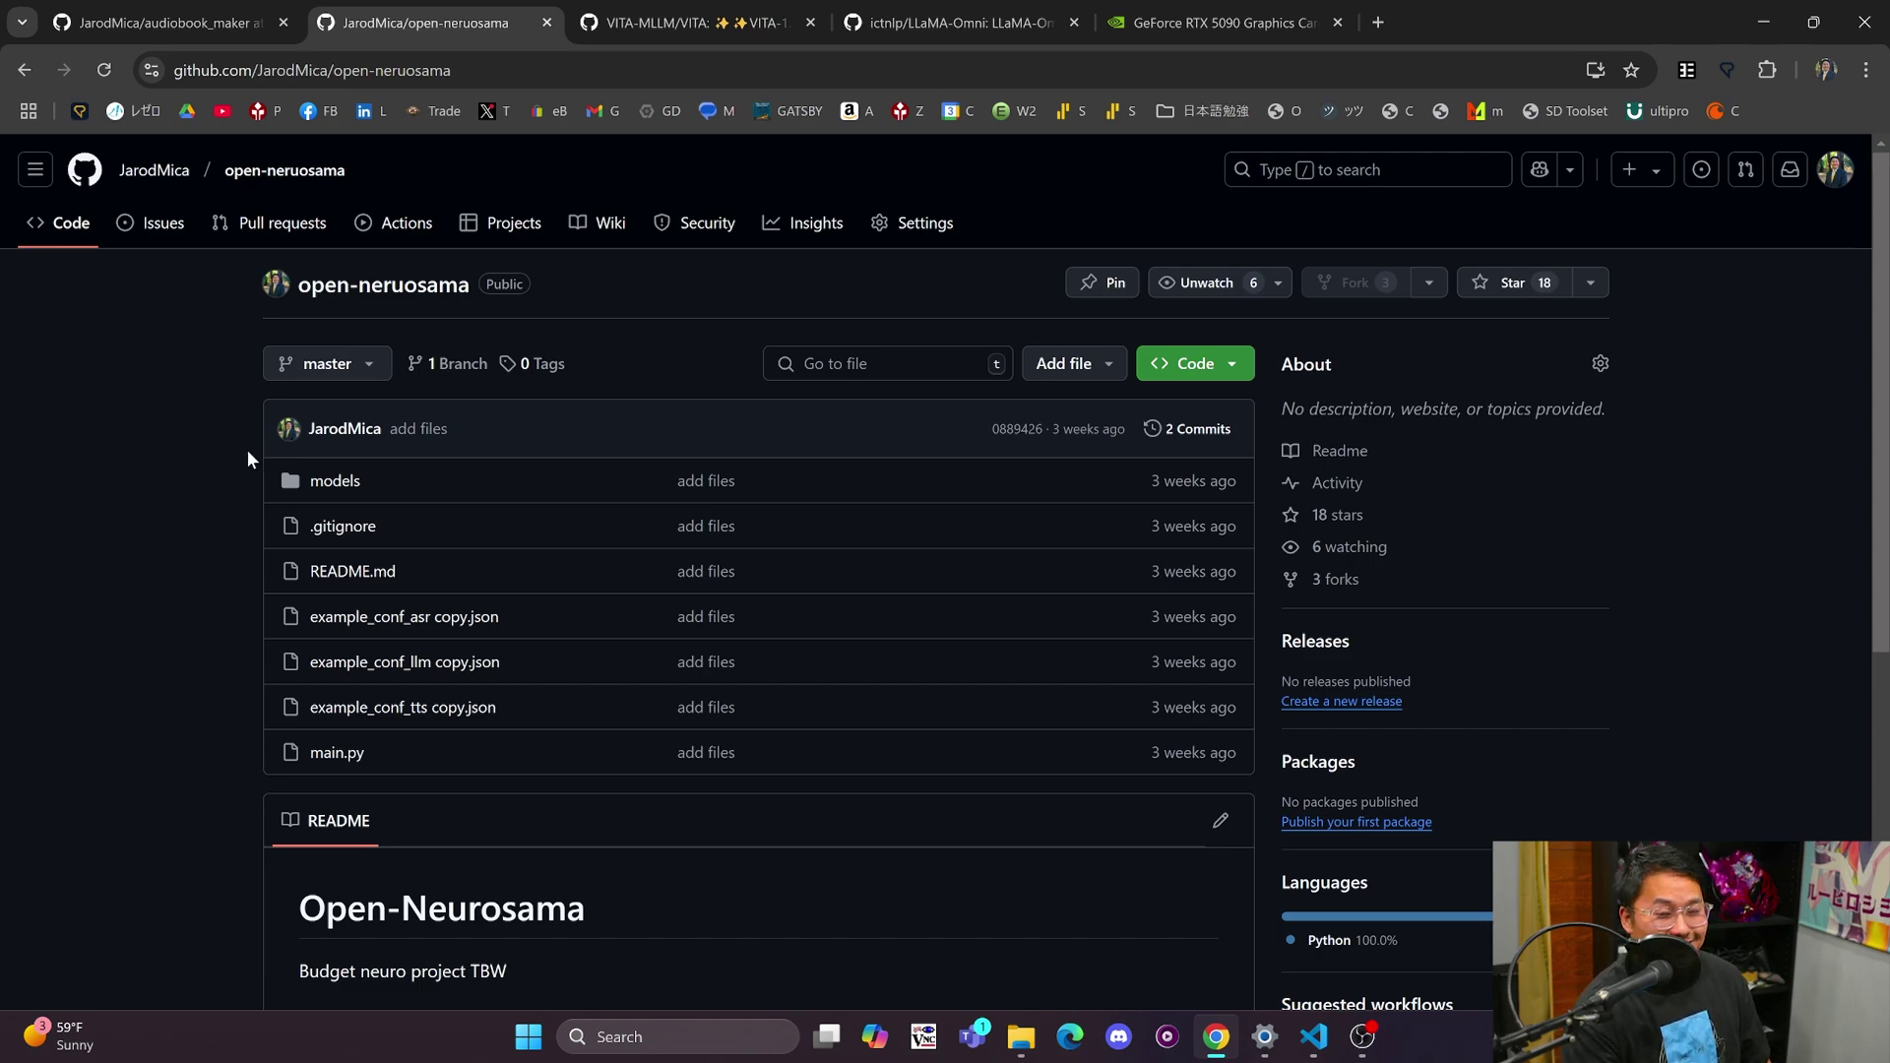
scroll(258, 557, "down", 2)
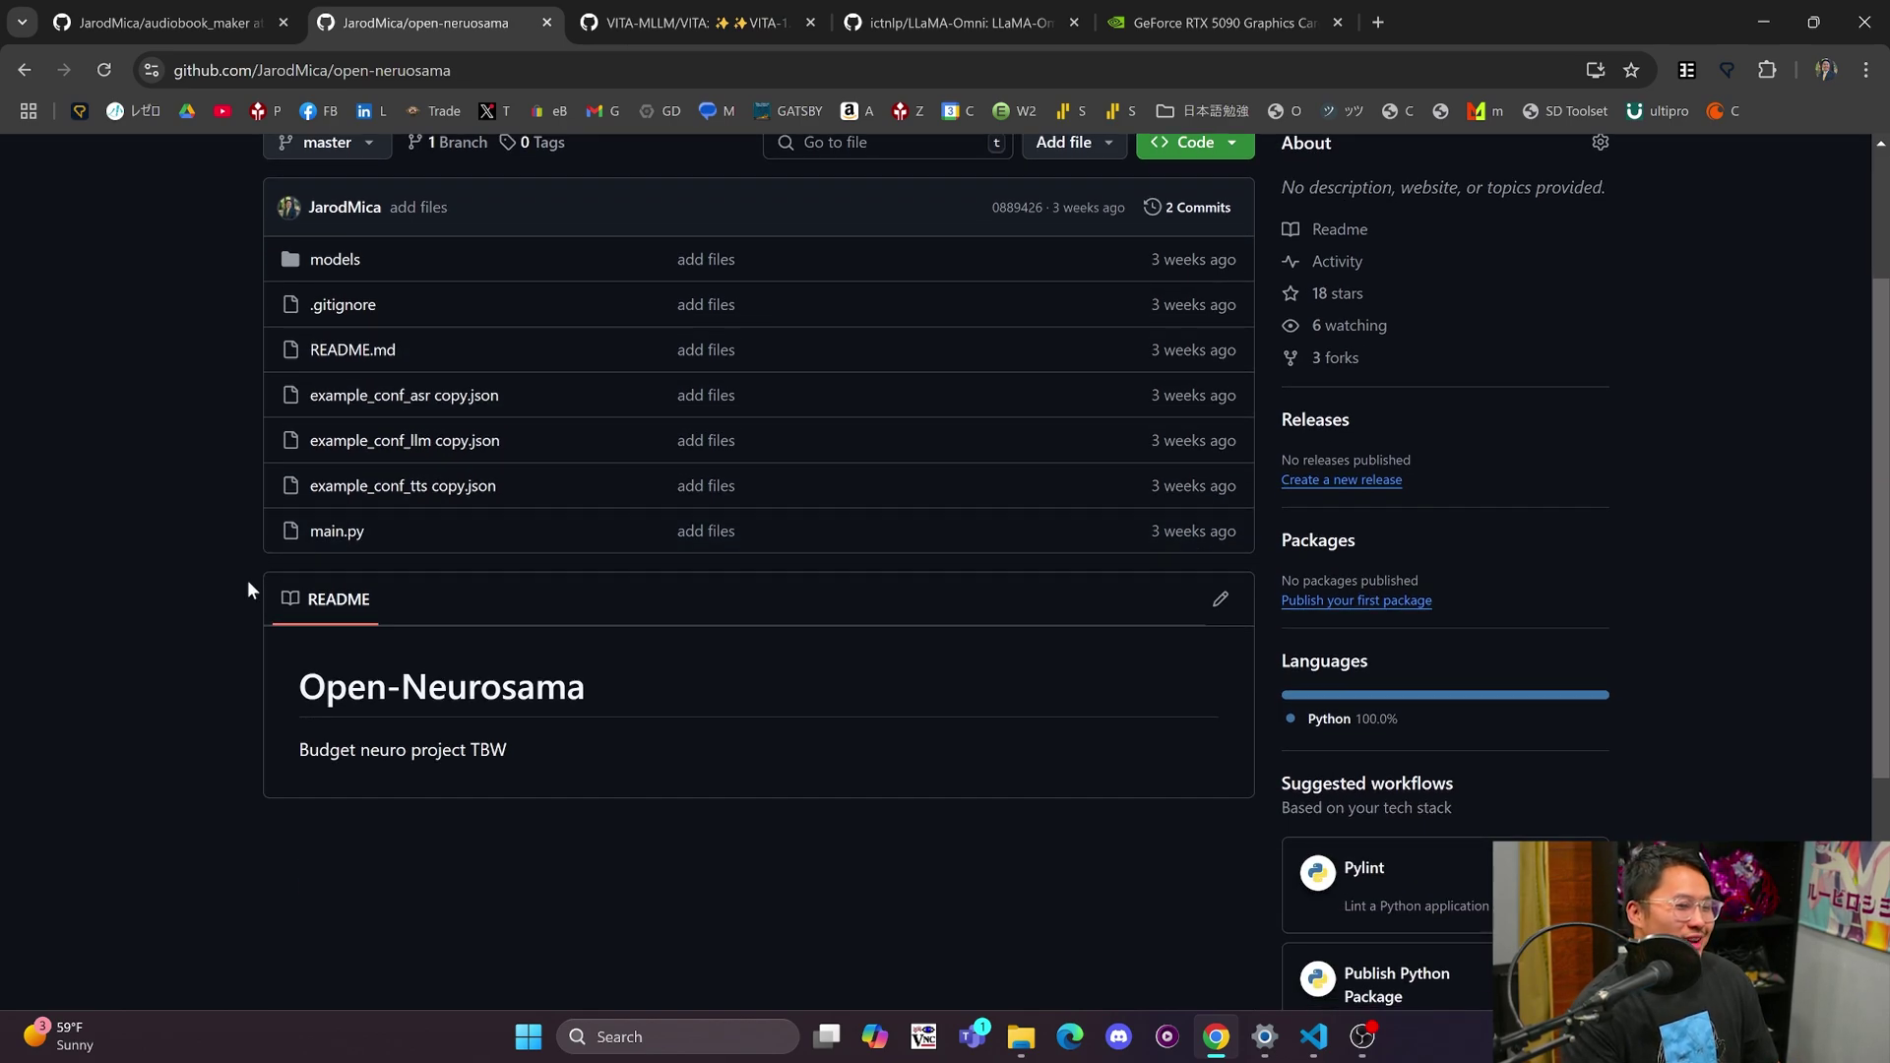
scroll(248, 582, "up", 2)
left_click_drag(399, 907, 665, 907)
left_click(665, 907)
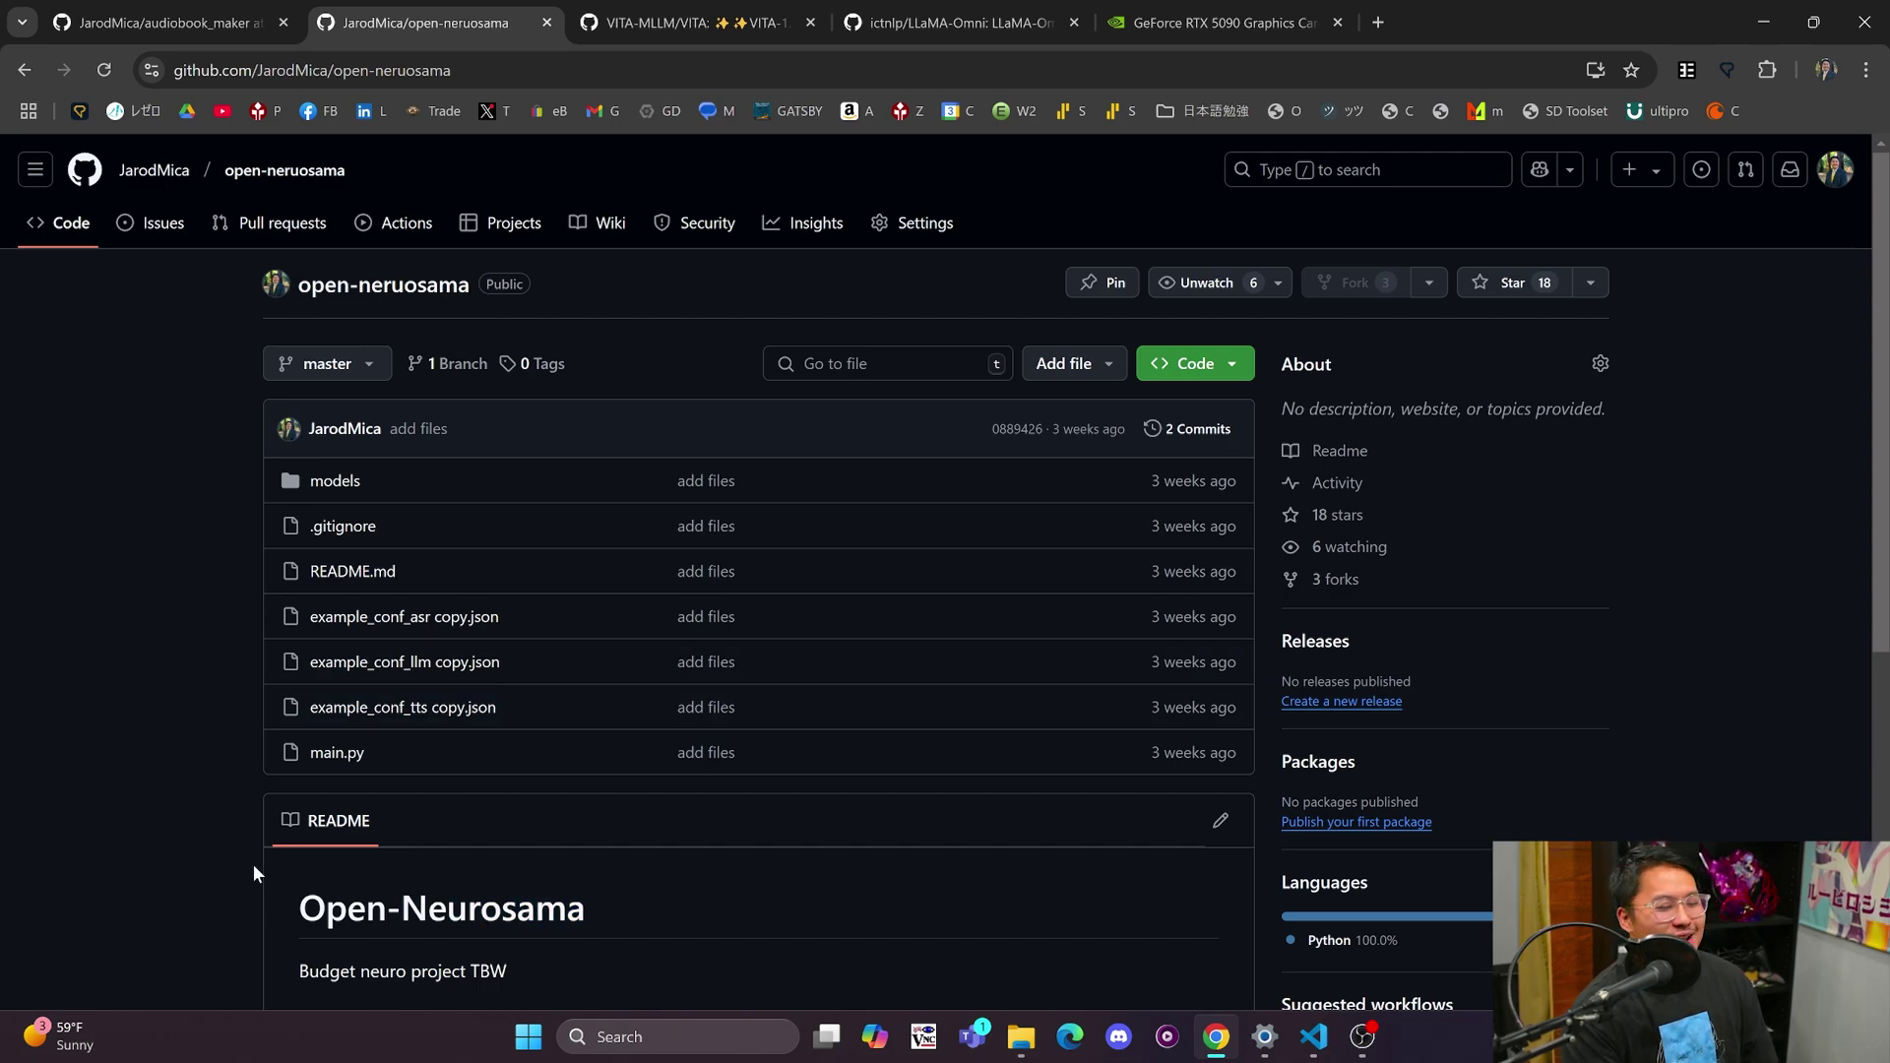
left_click_drag(399, 907, 671, 903)
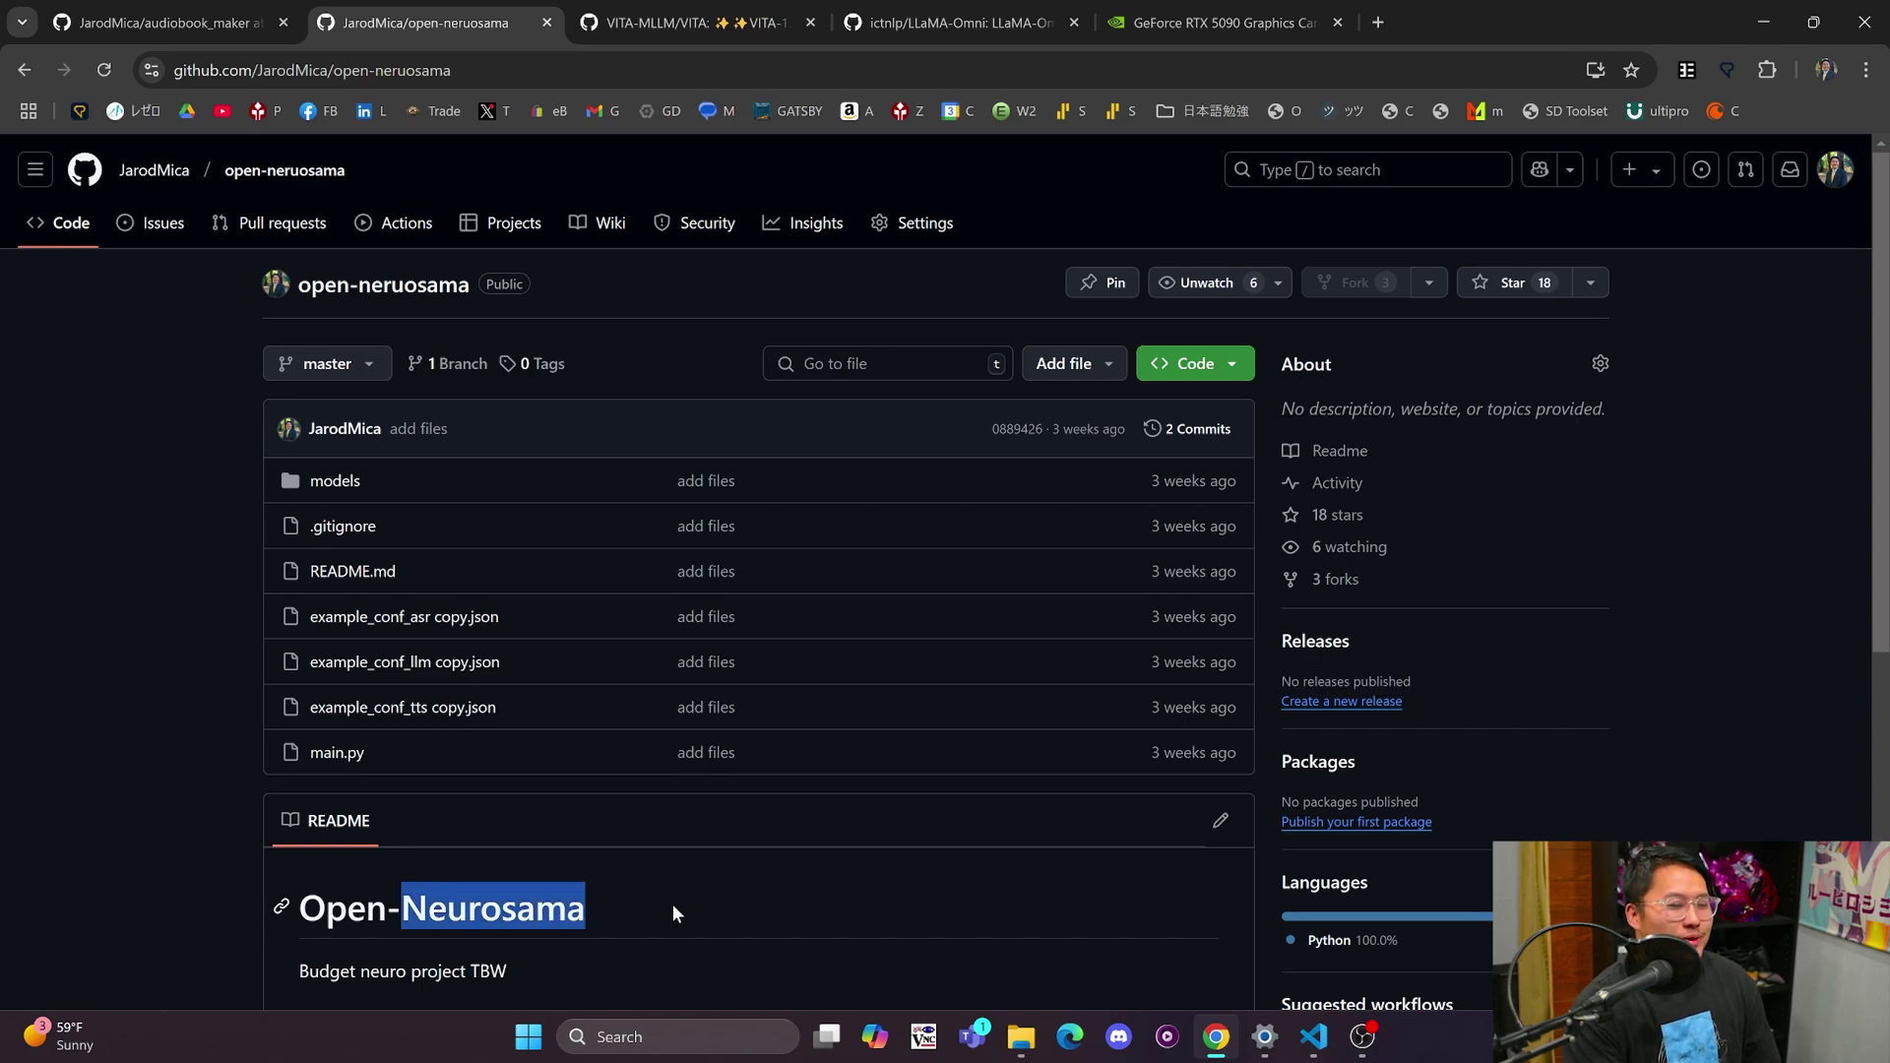
left_click(609, 883)
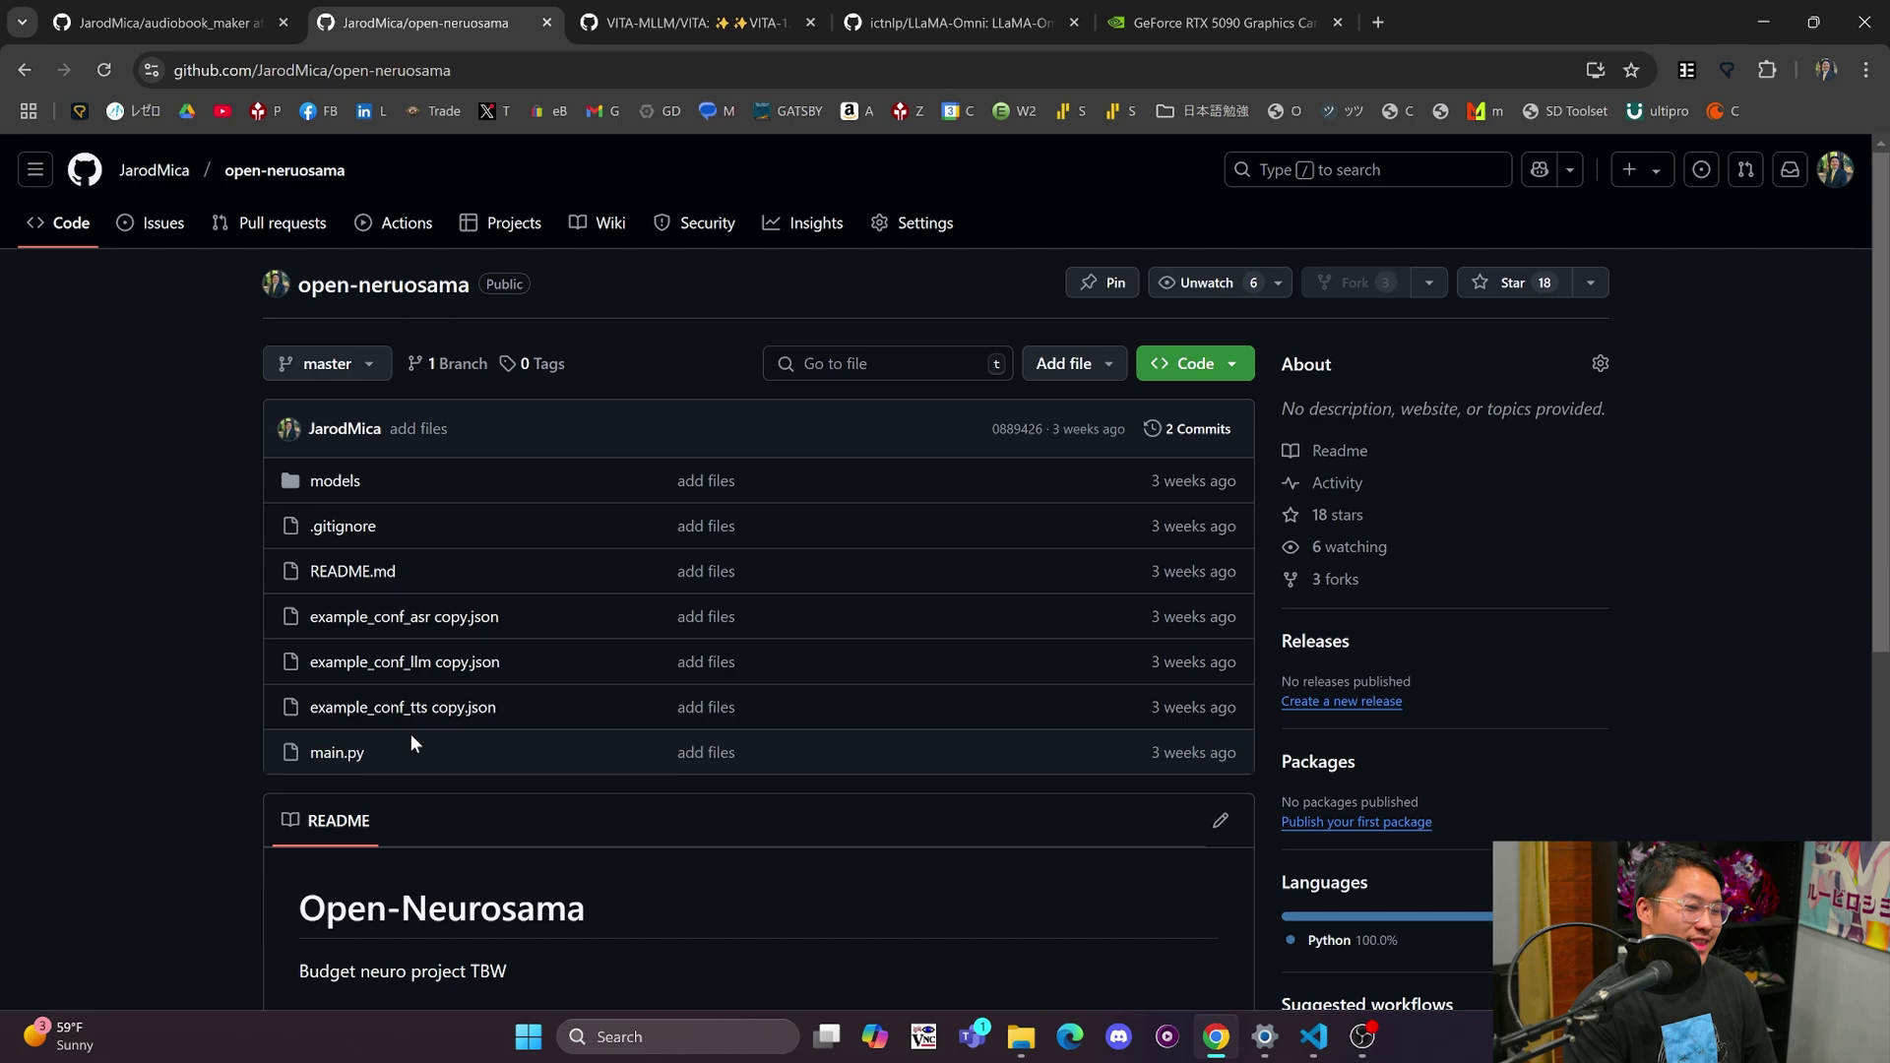
scroll(413, 738, "down", 2)
scroll(632, 788, "up", 1)
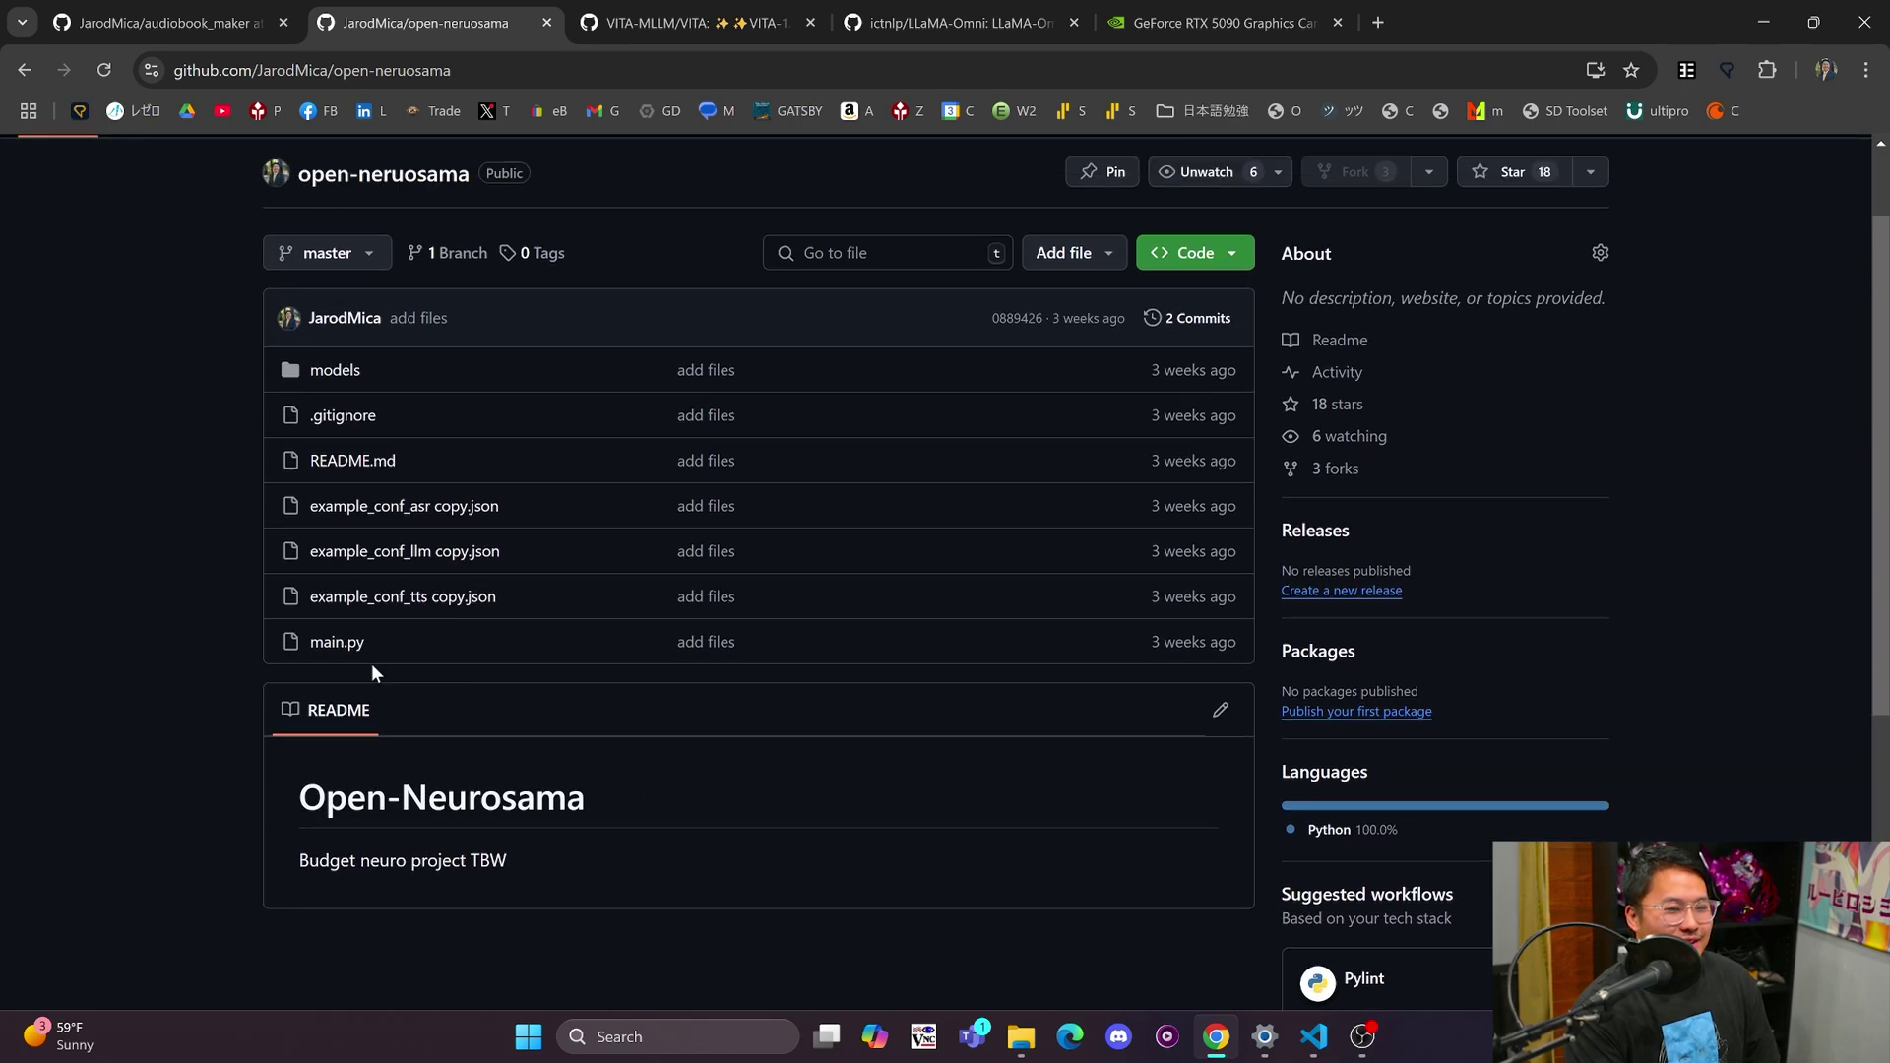
left_click_drag(616, 794, 297, 797)
left_click(596, 801)
left_click_drag(592, 795, 297, 798)
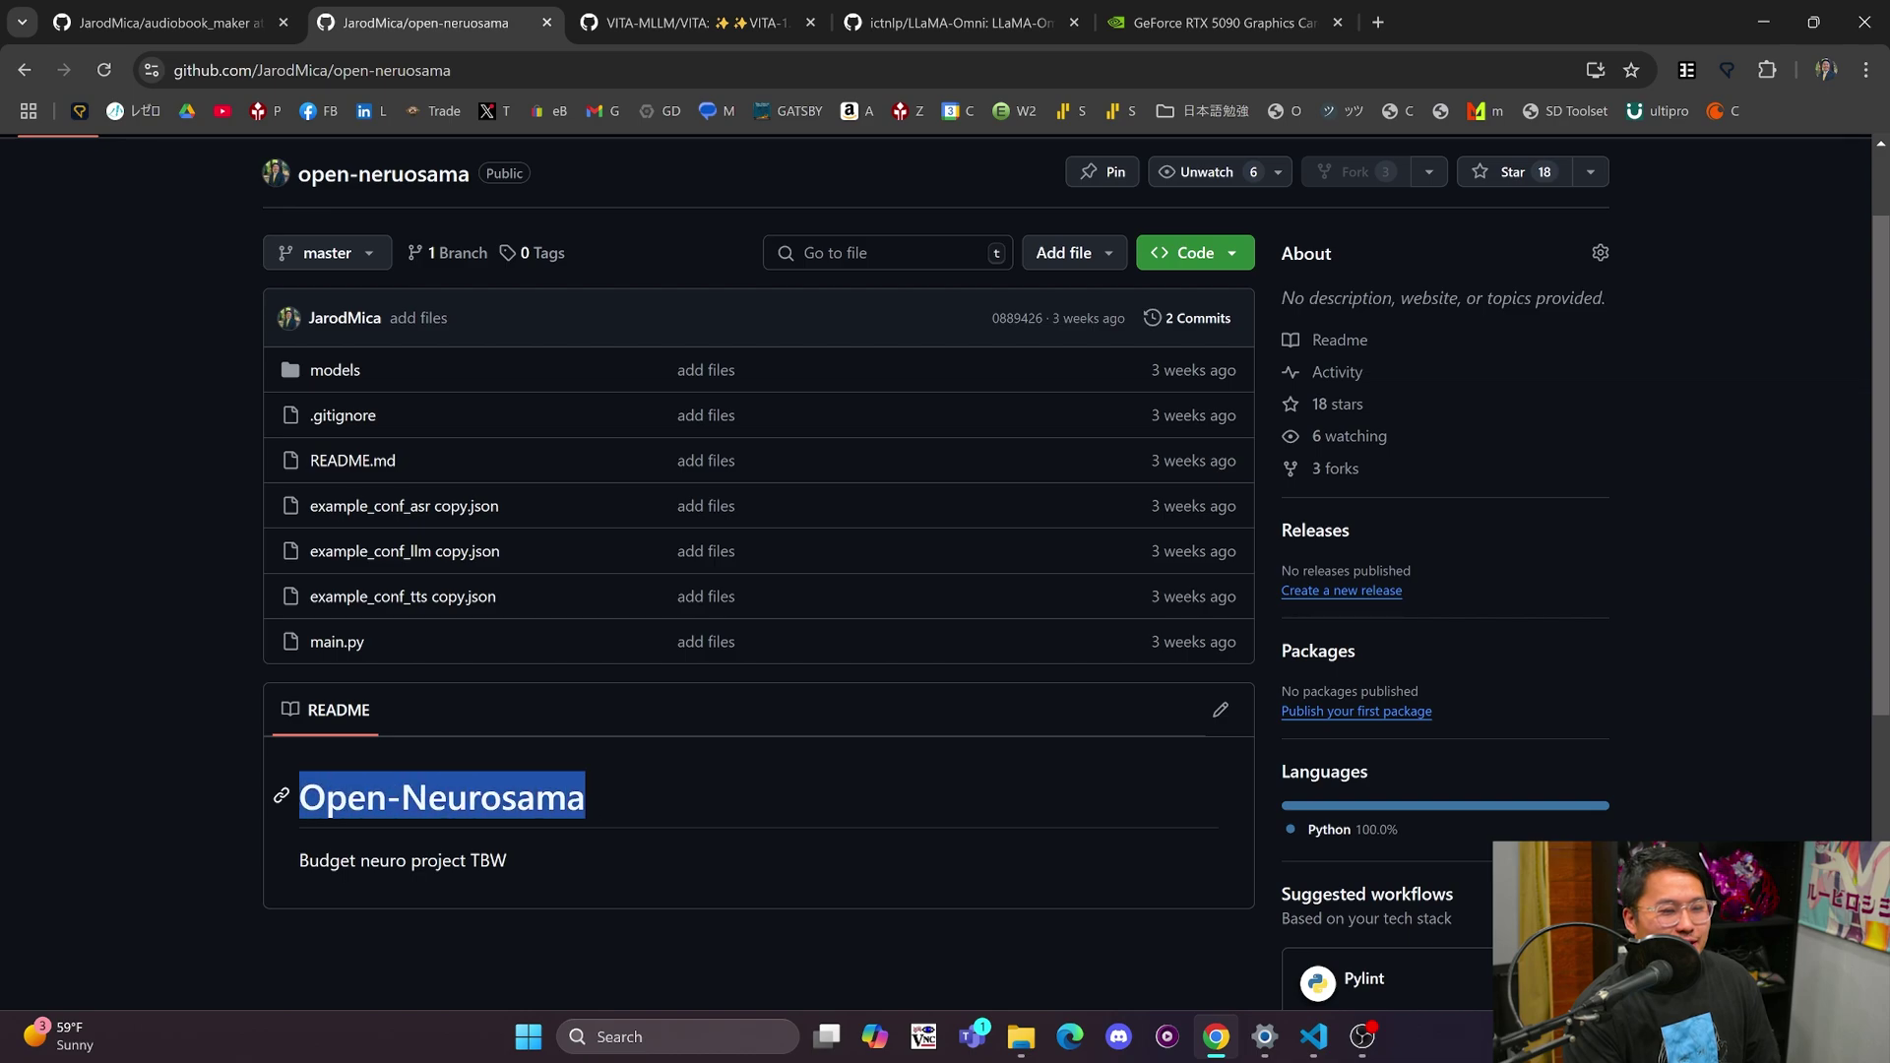
left_click(663, 800)
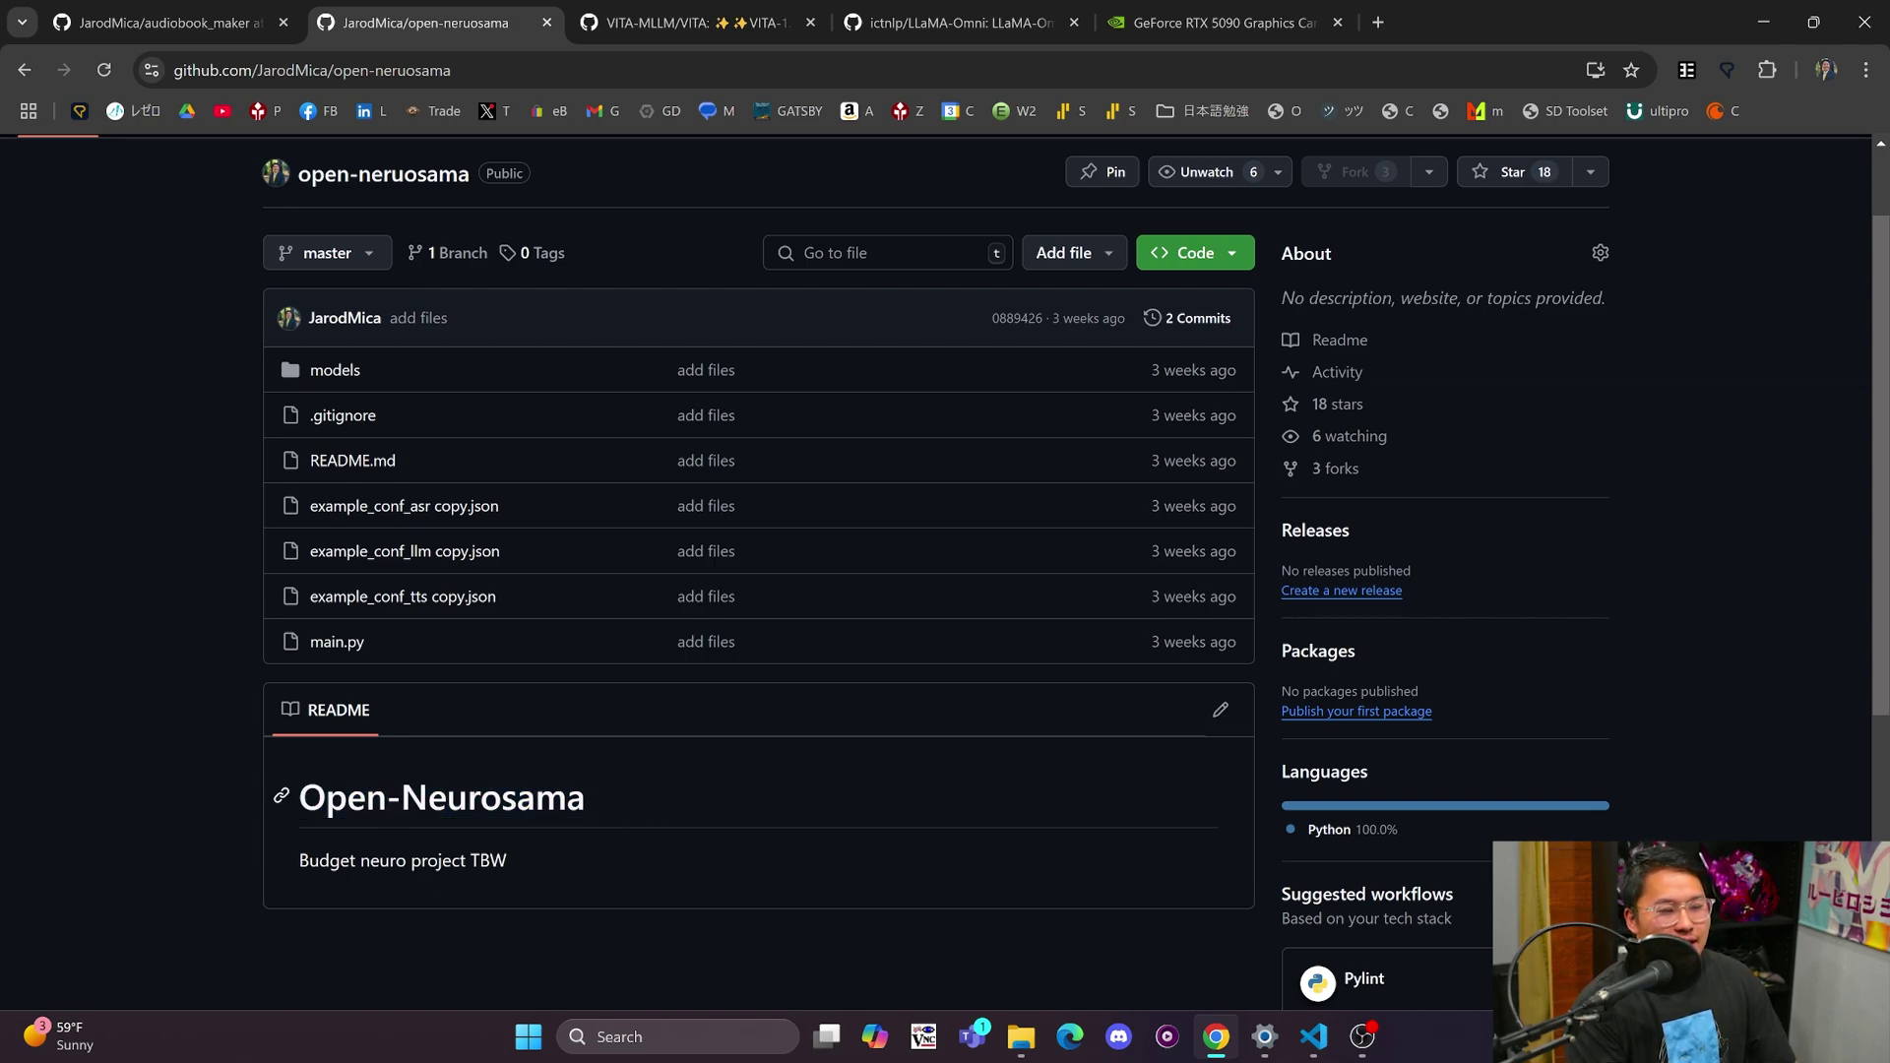
left_click_drag(400, 797, 642, 794)
left_click(644, 795)
scroll(581, 787, "up", 2)
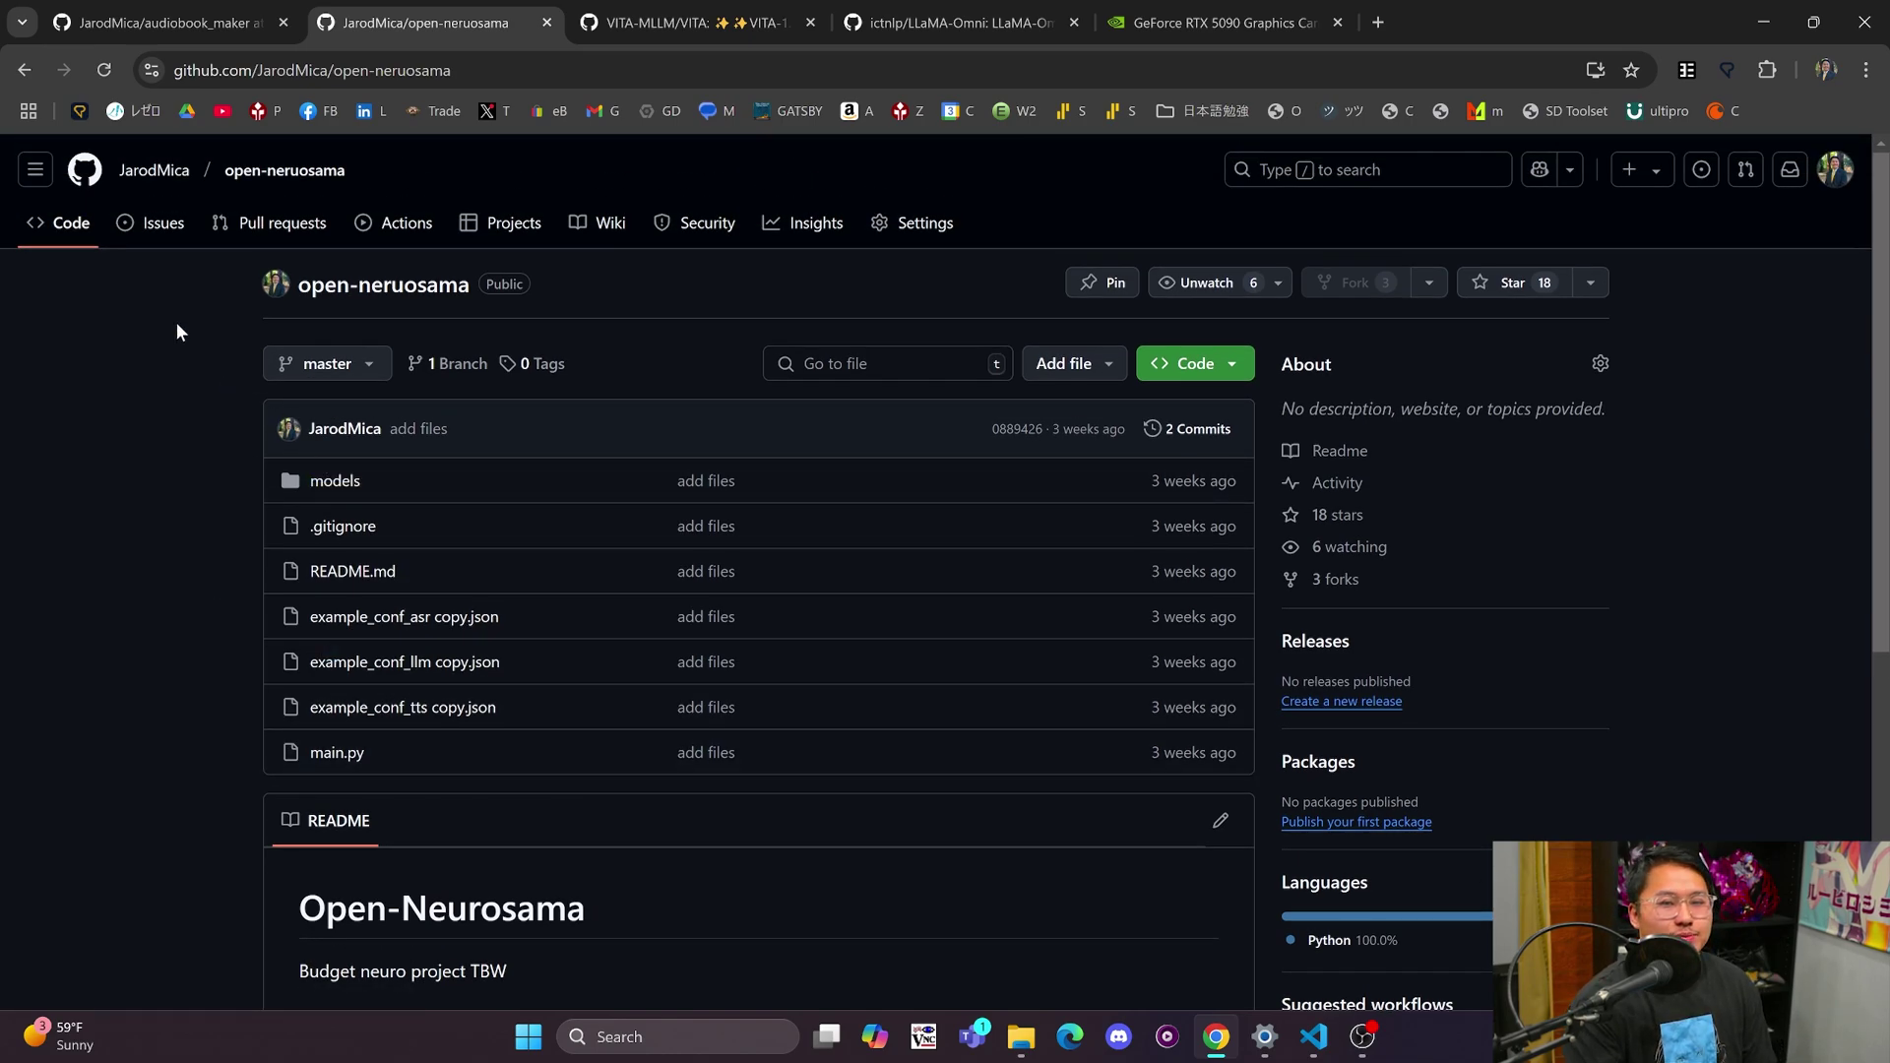
left_click(352, 754)
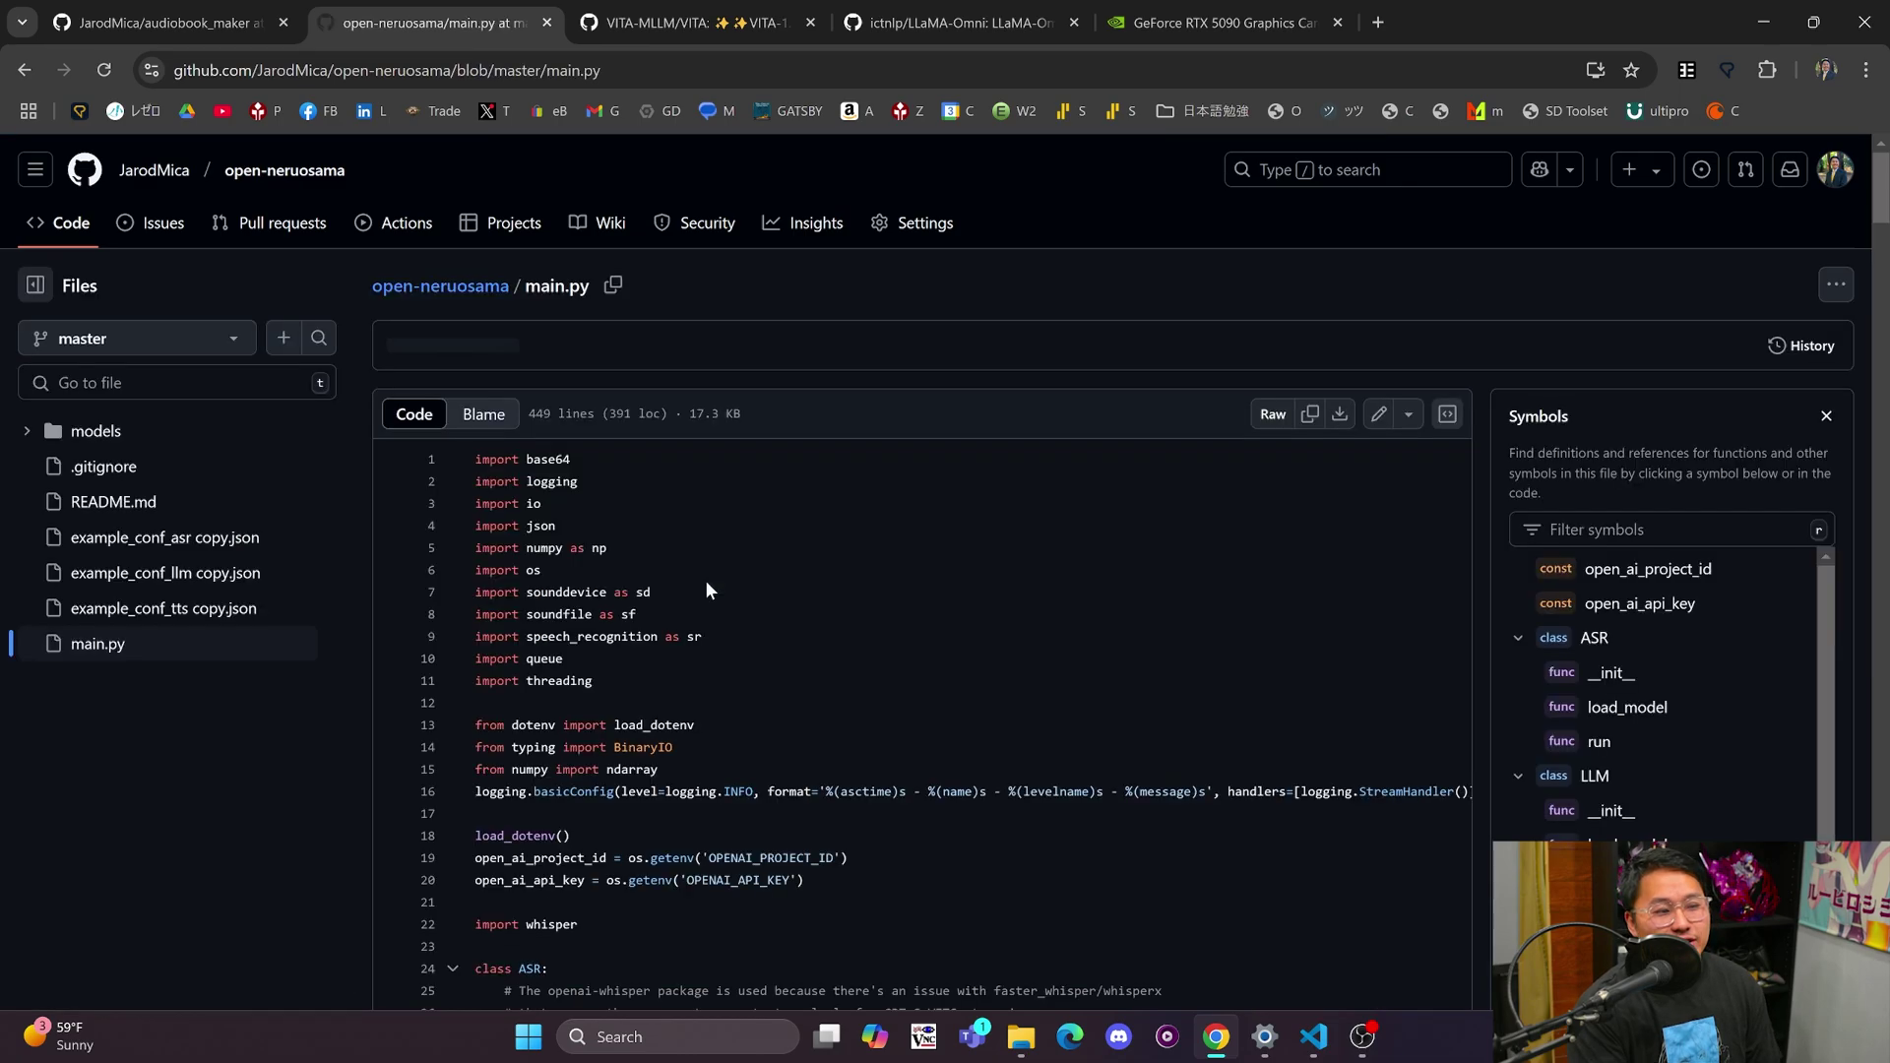
scroll(705, 581, "down", 15)
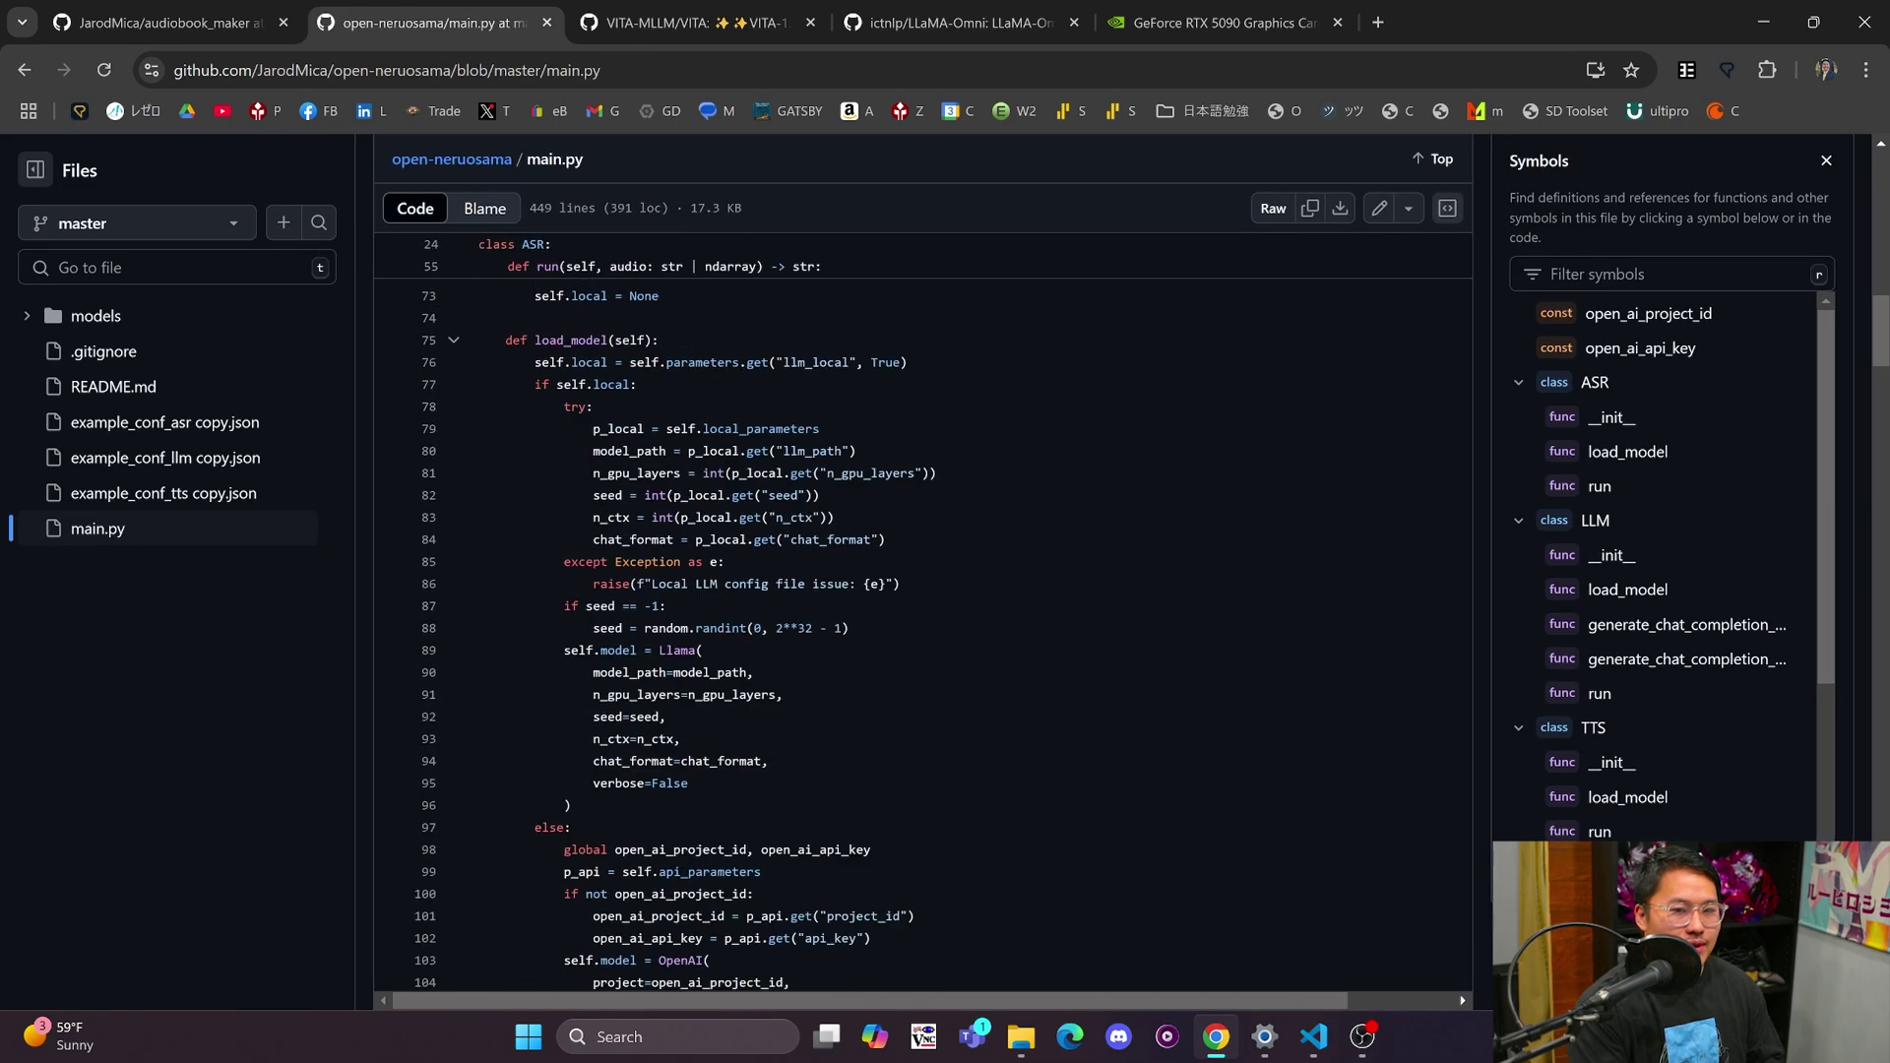
scroll(922, 610, "down", 4)
scroll(922, 611, "up", 20)
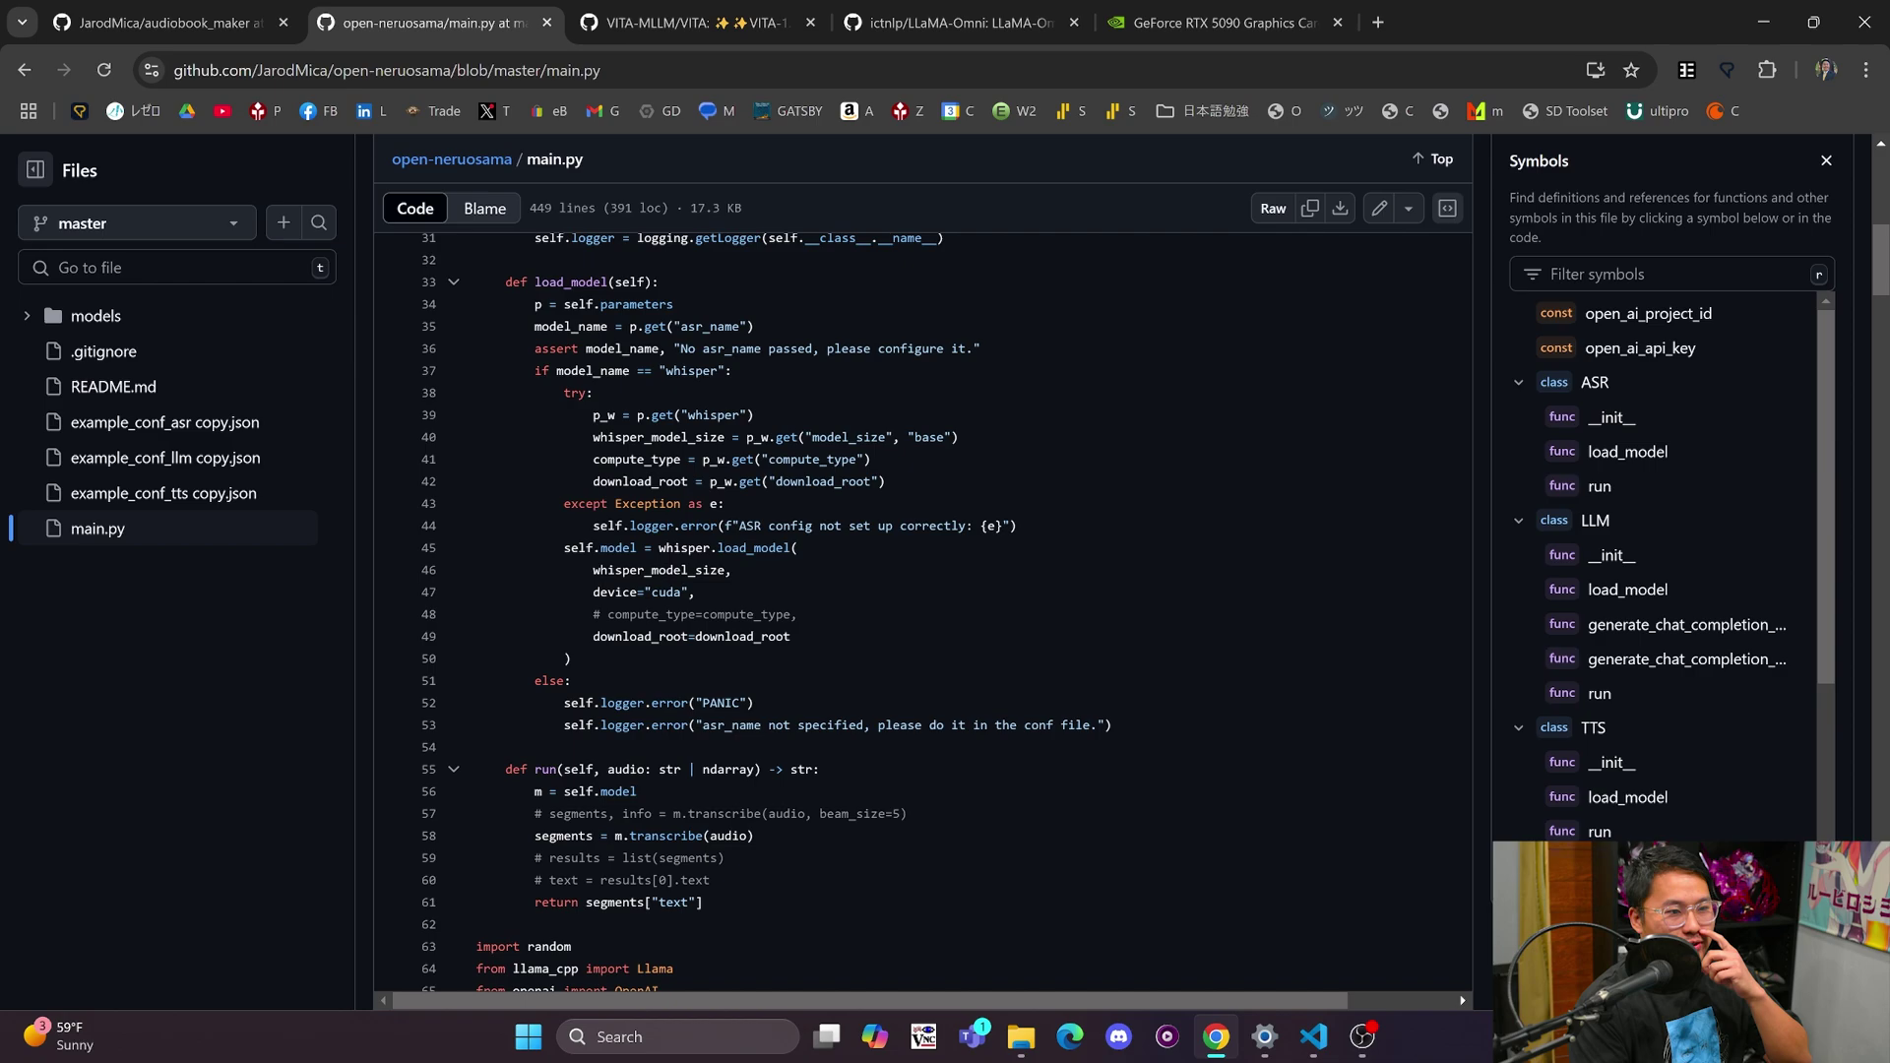
left_click_drag(482, 459, 477, 703)
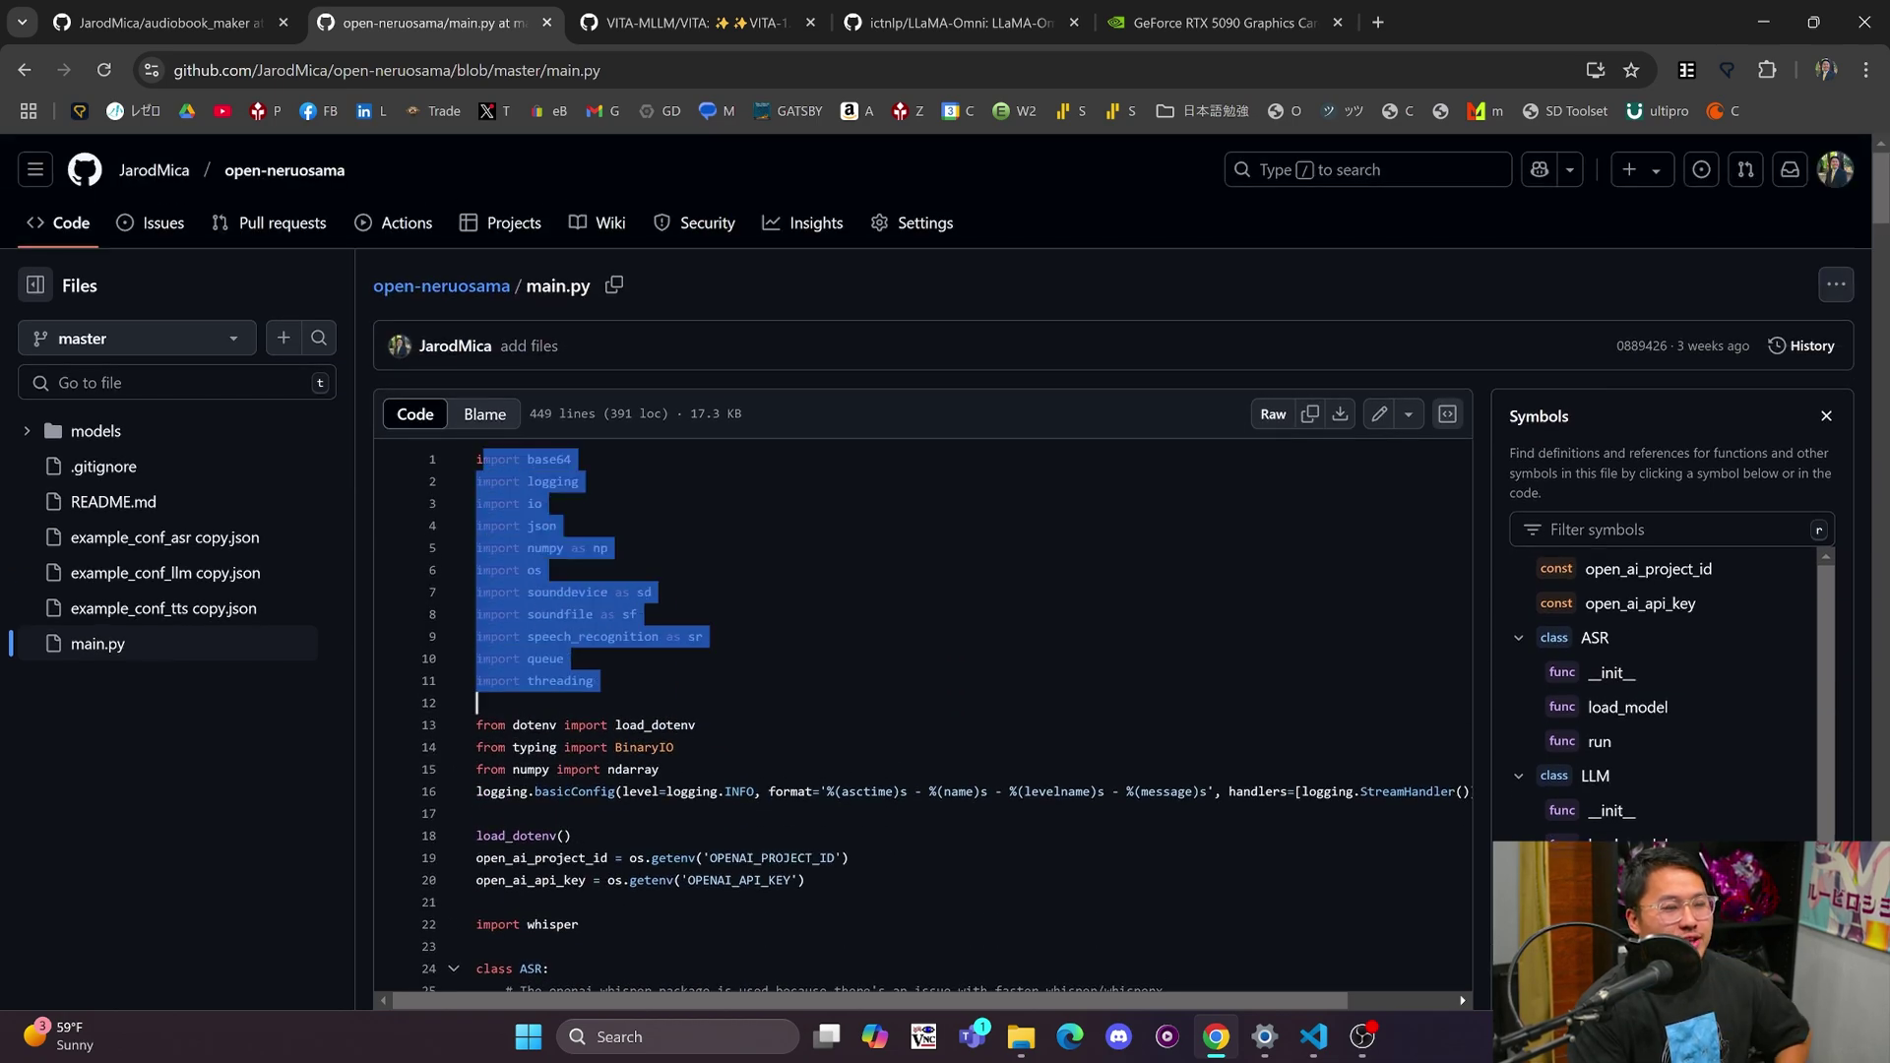
left_click(71, 224)
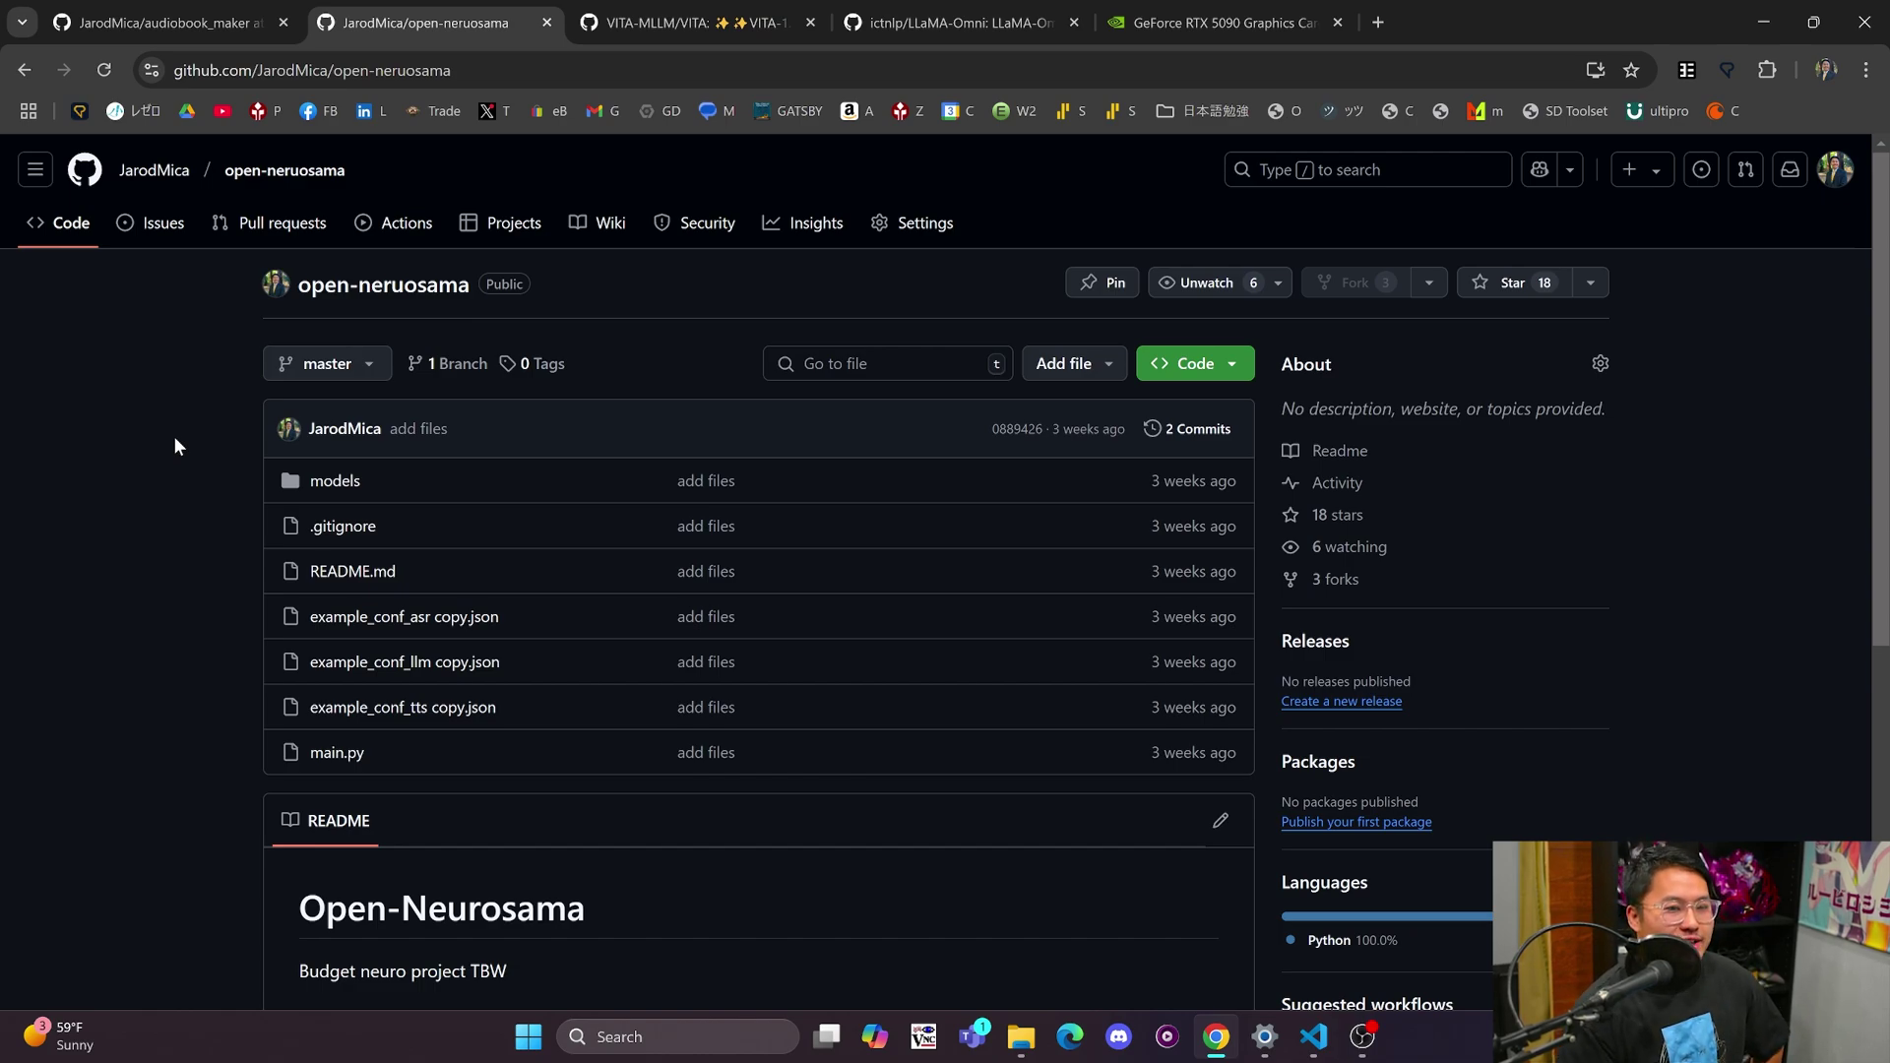
- Switch to the VITA-MLLM/VITA tab and highlight part of the VITA-1.5 README title
left_click(635, 20)
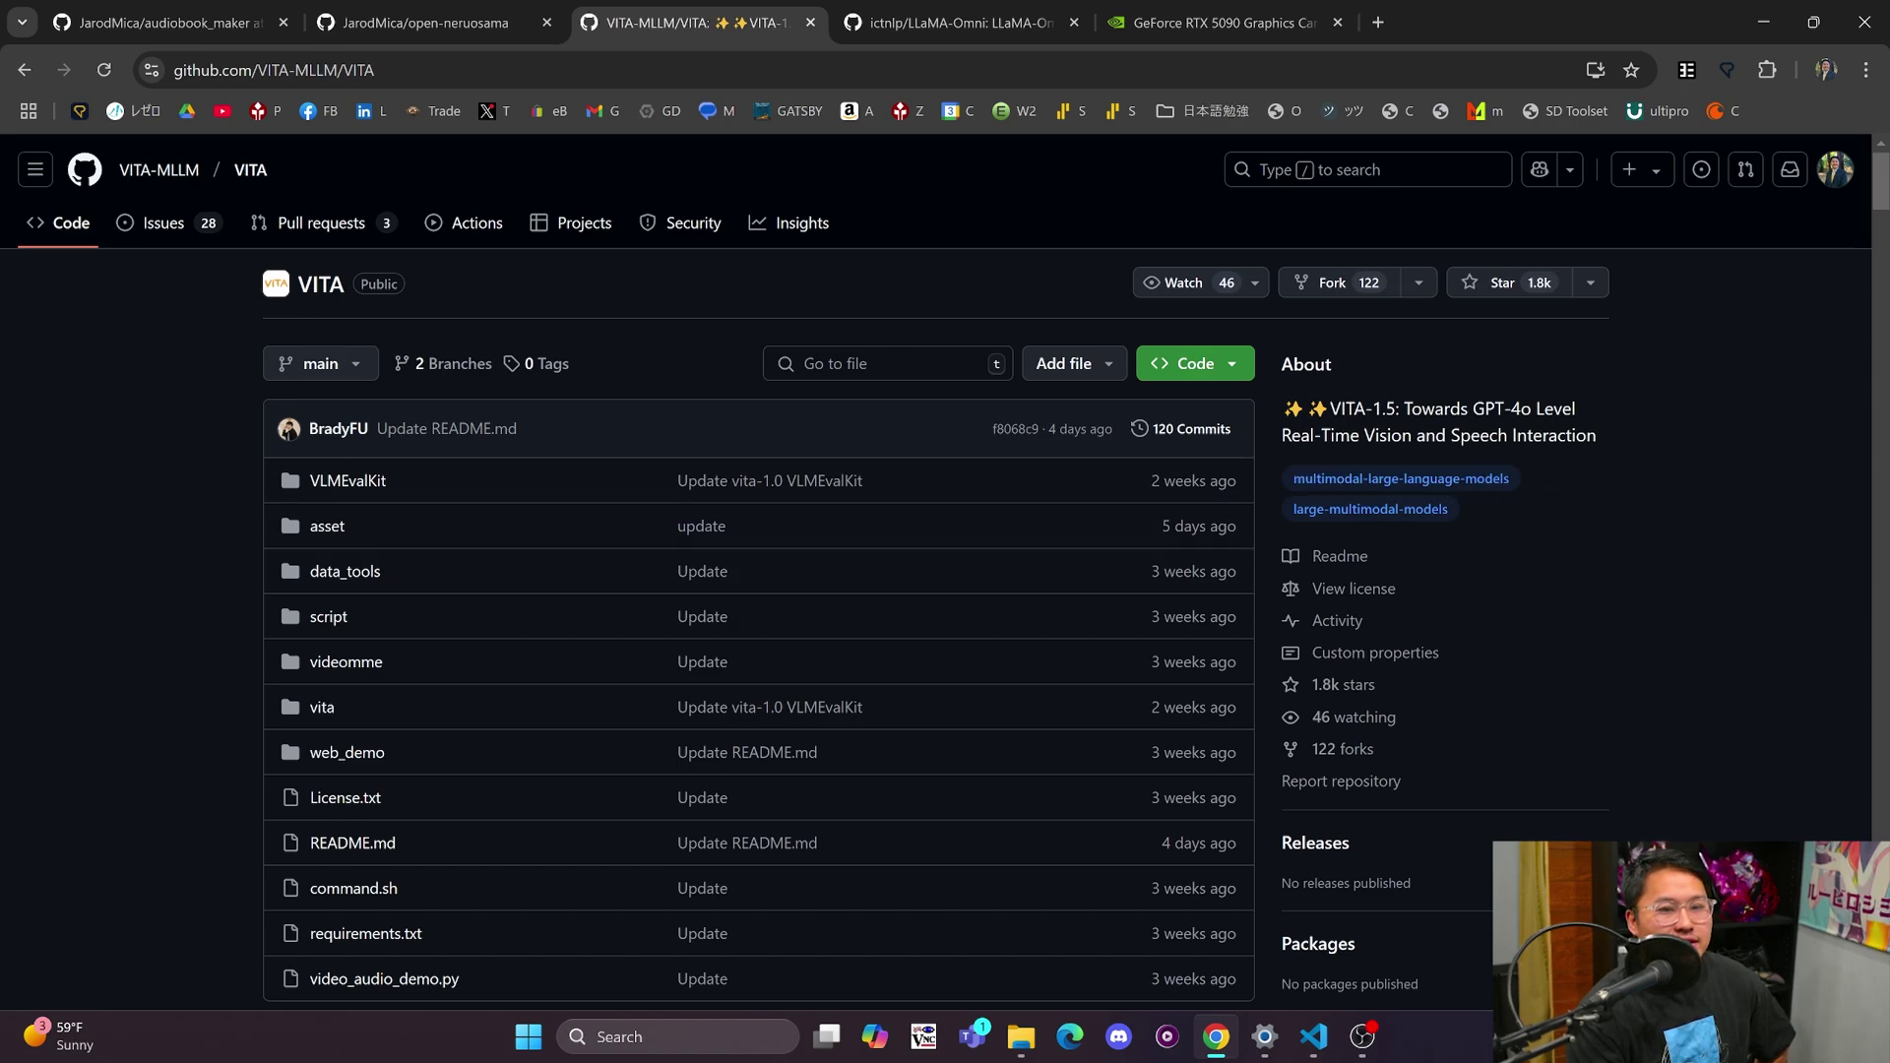
scroll(1376, 557, "down", 8)
scroll(422, 486, "up", 4)
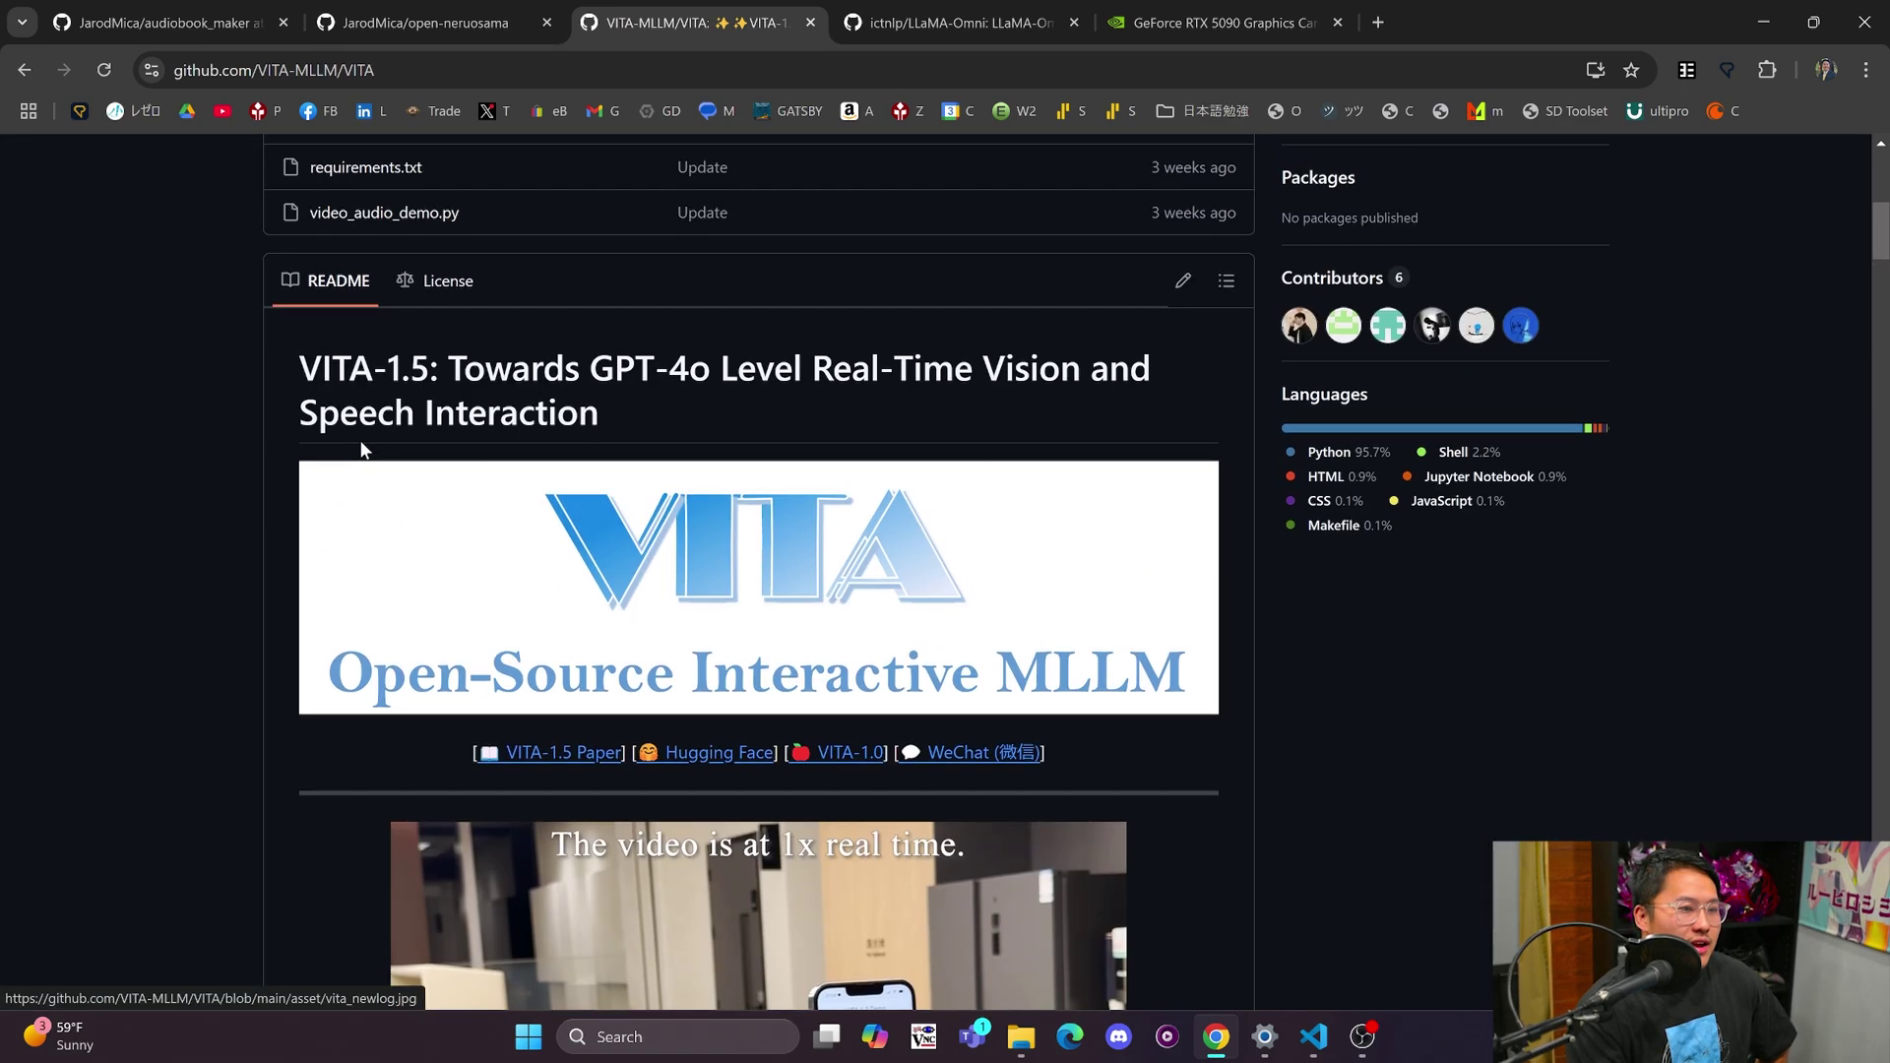
scroll(230, 615, "down", 1)
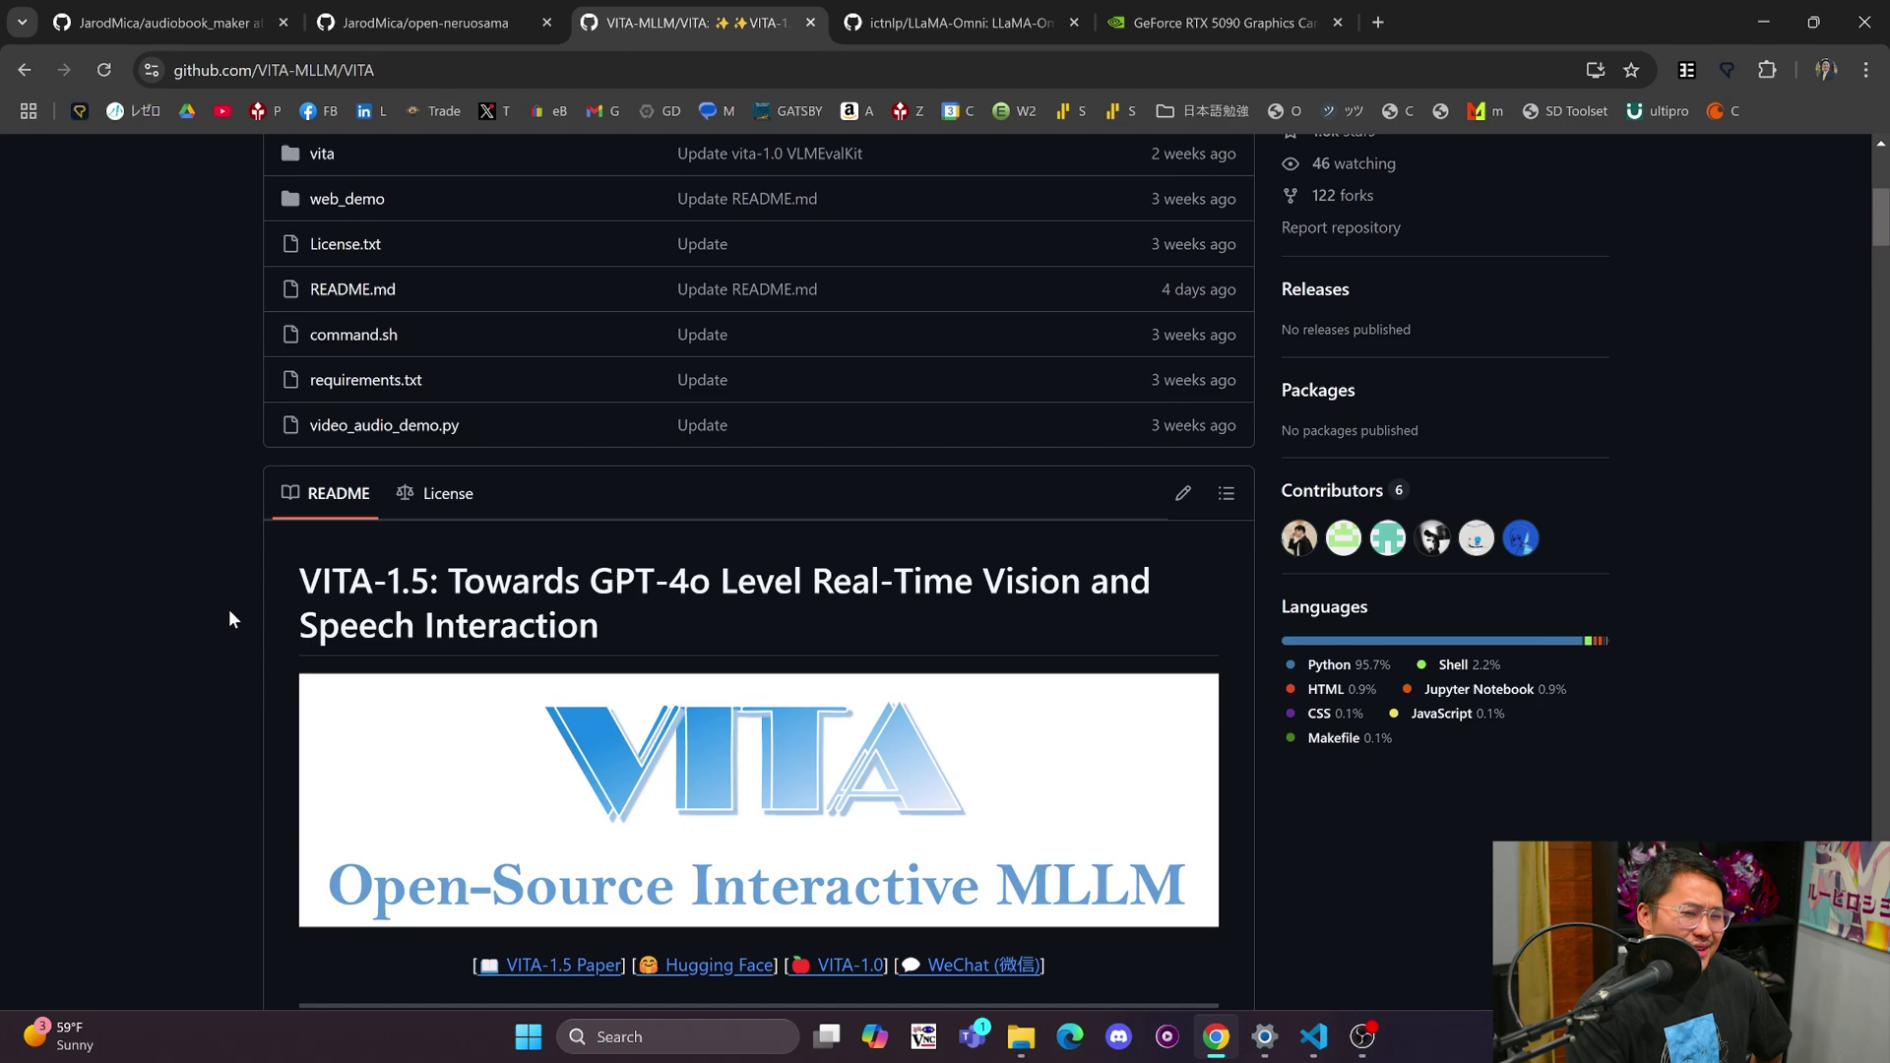
left_click_drag(773, 580, 448, 581)
left_click(448, 581)
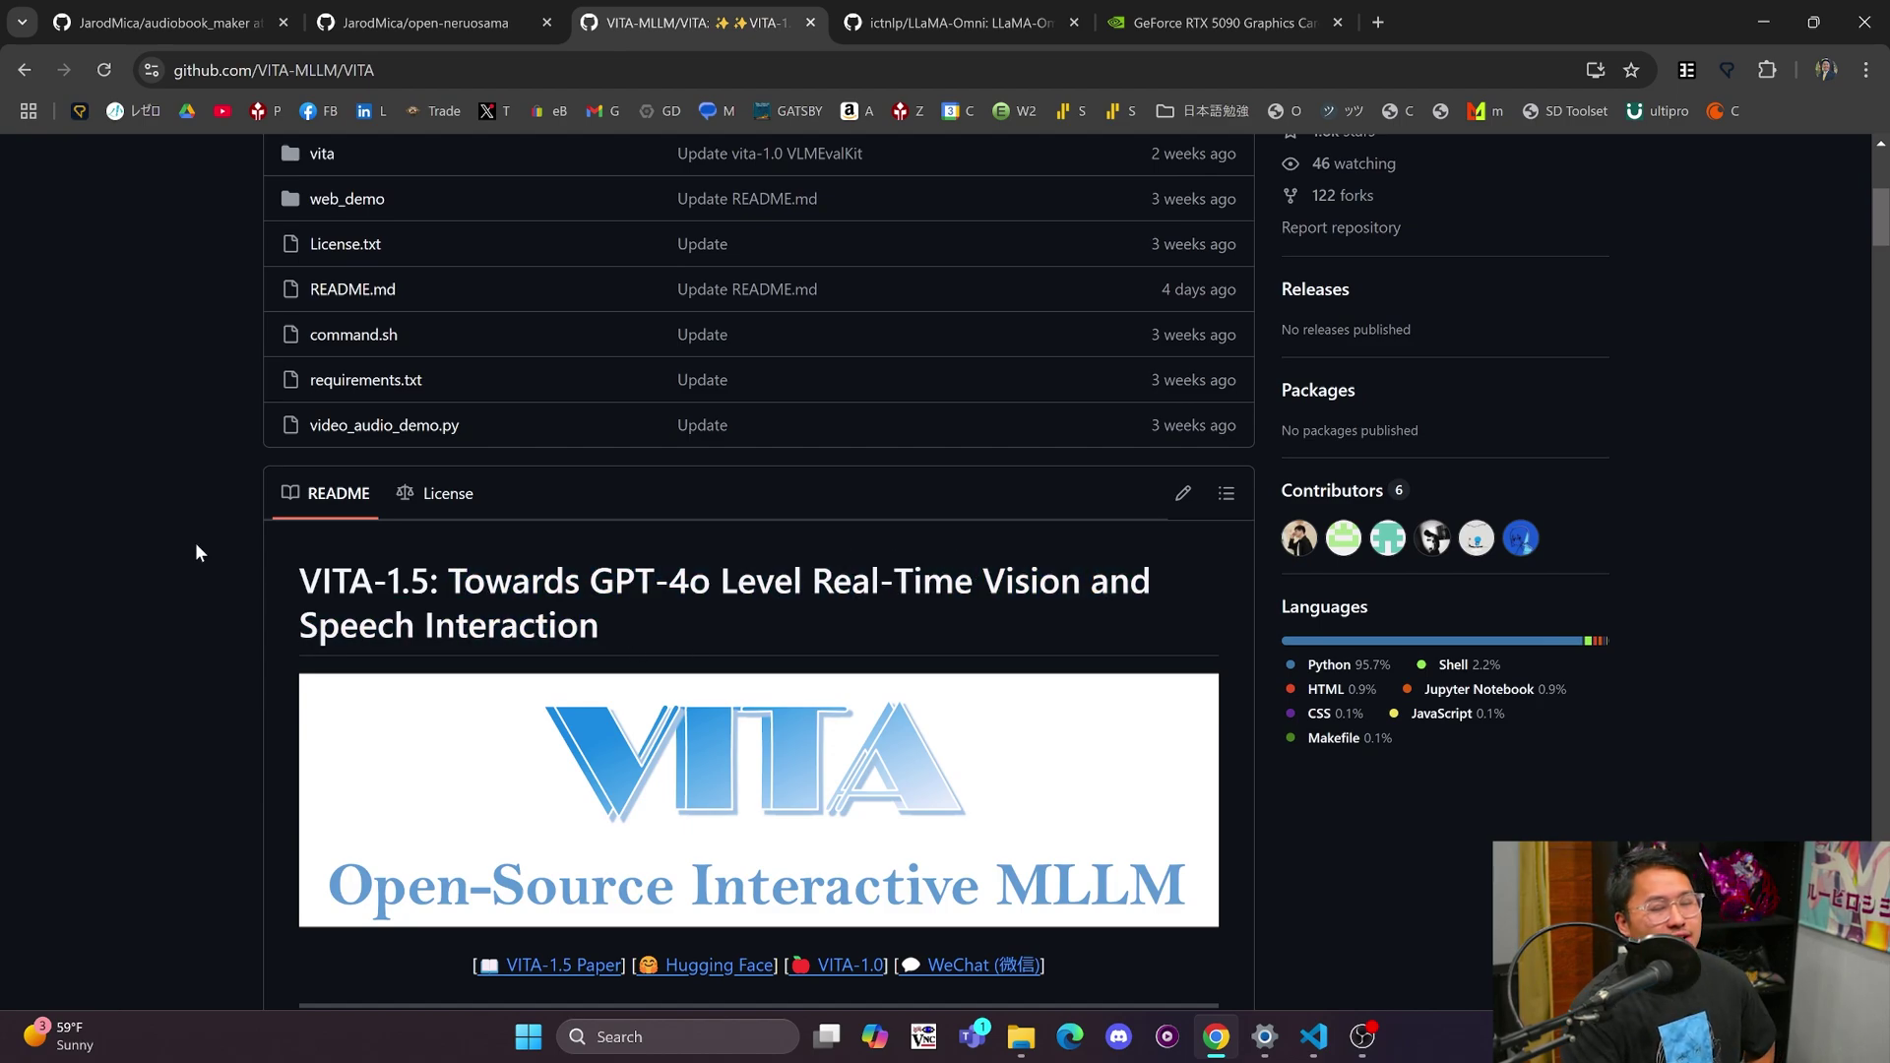
- Scroll down the README and highlight its News entries
scroll(151, 559, "down", 8)
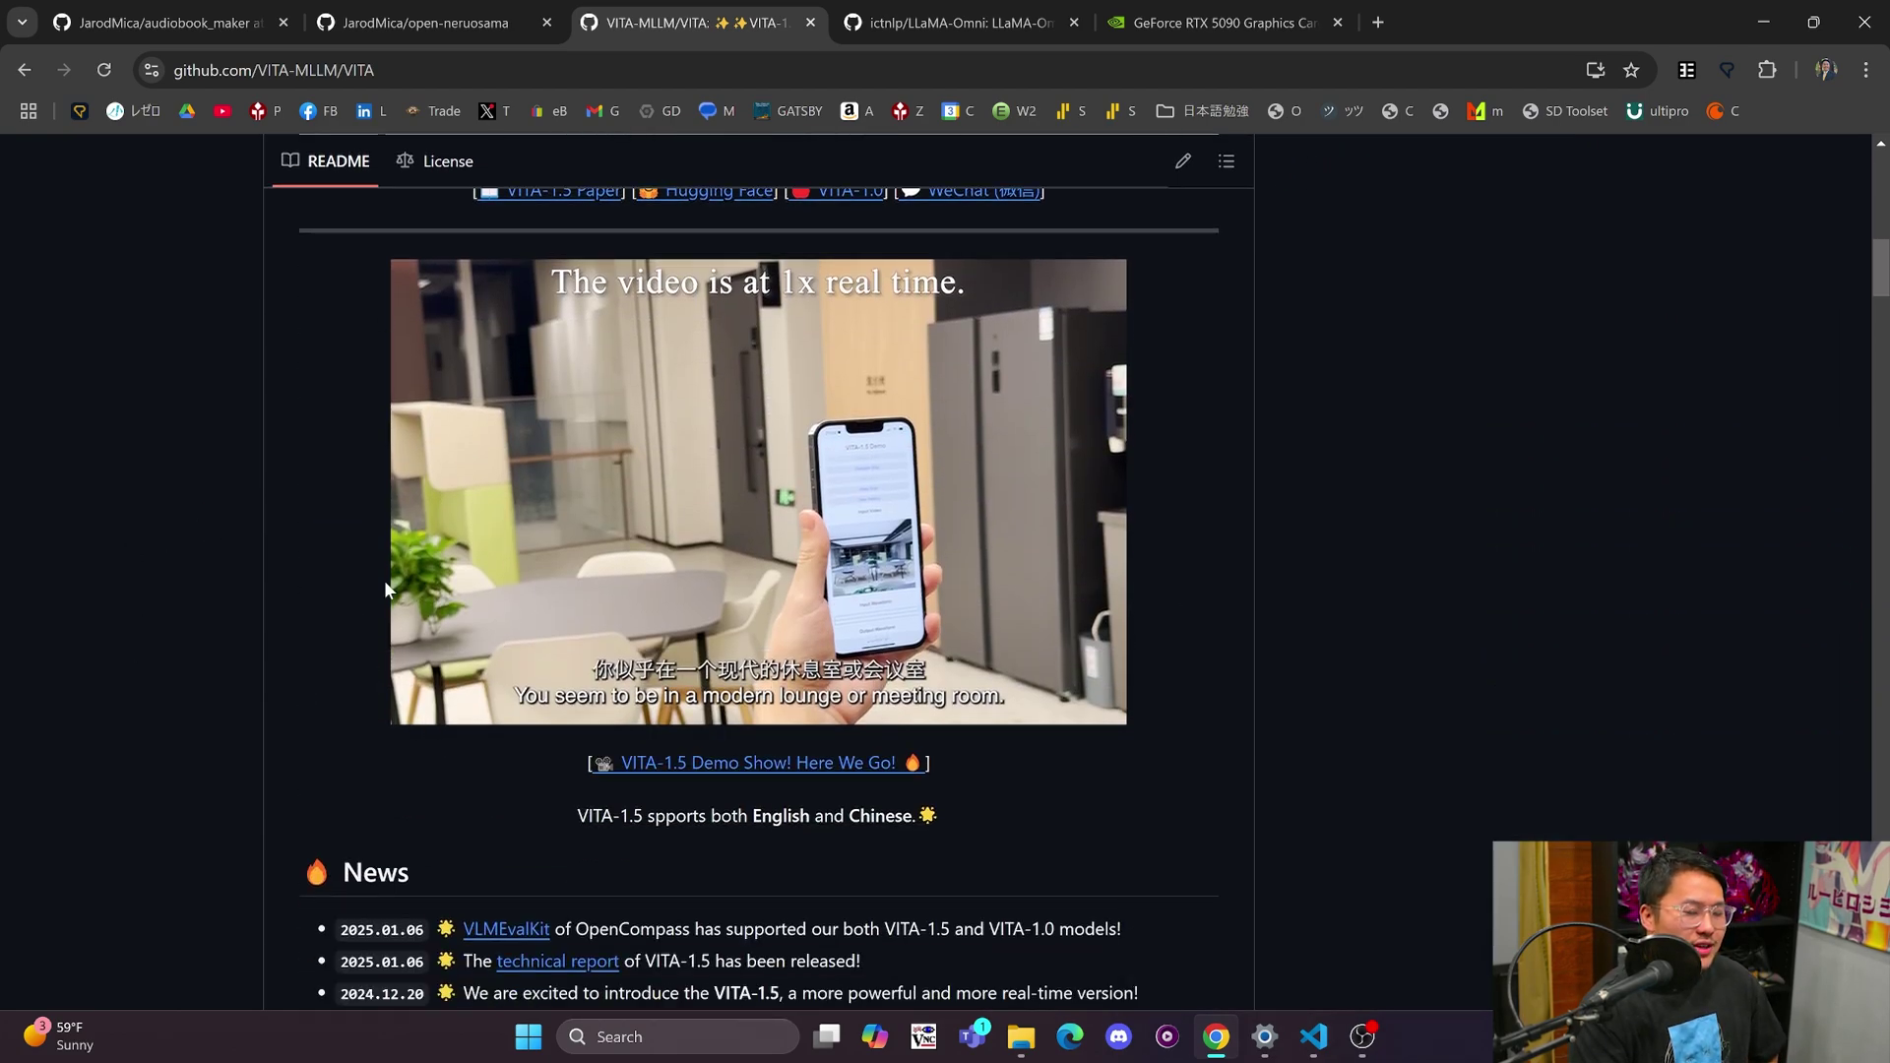
scroll(281, 549, "down", 3)
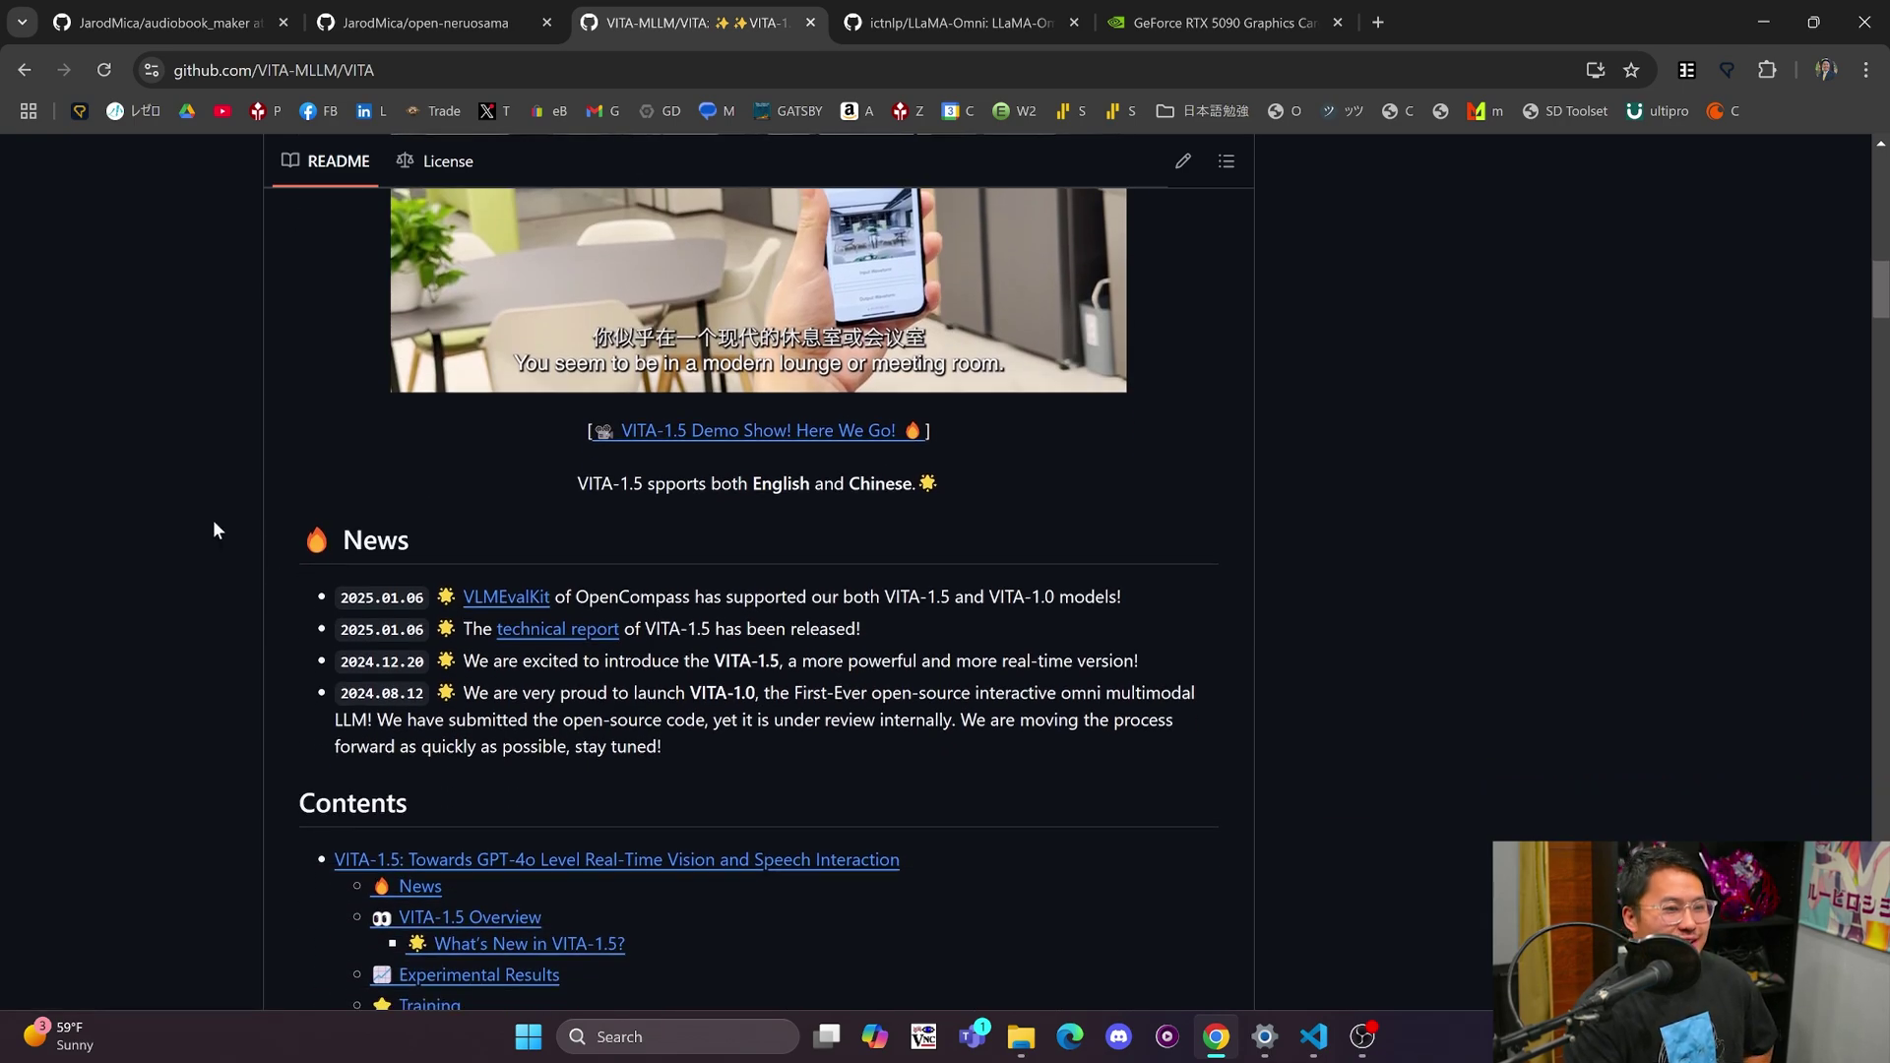
scroll(233, 557, "up", 2)
scroll(233, 558, "up", 1)
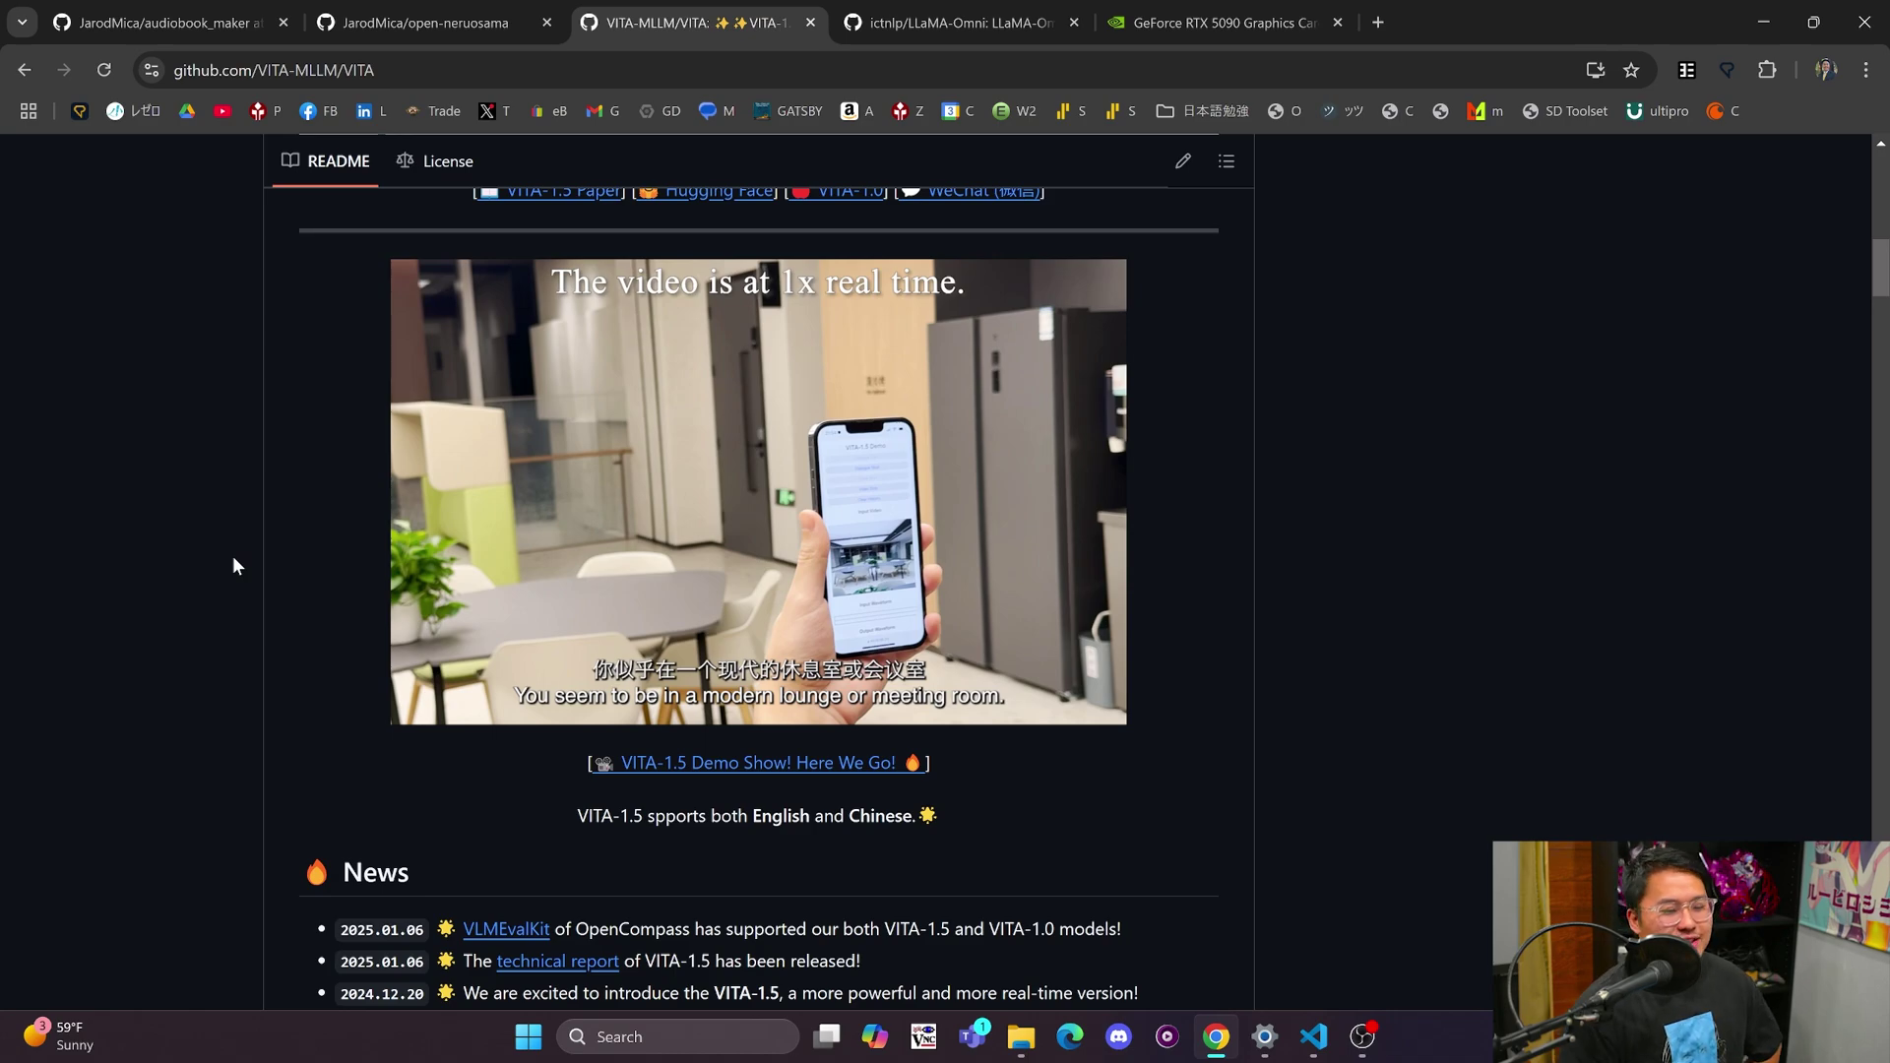
scroll(260, 531, "down", 2)
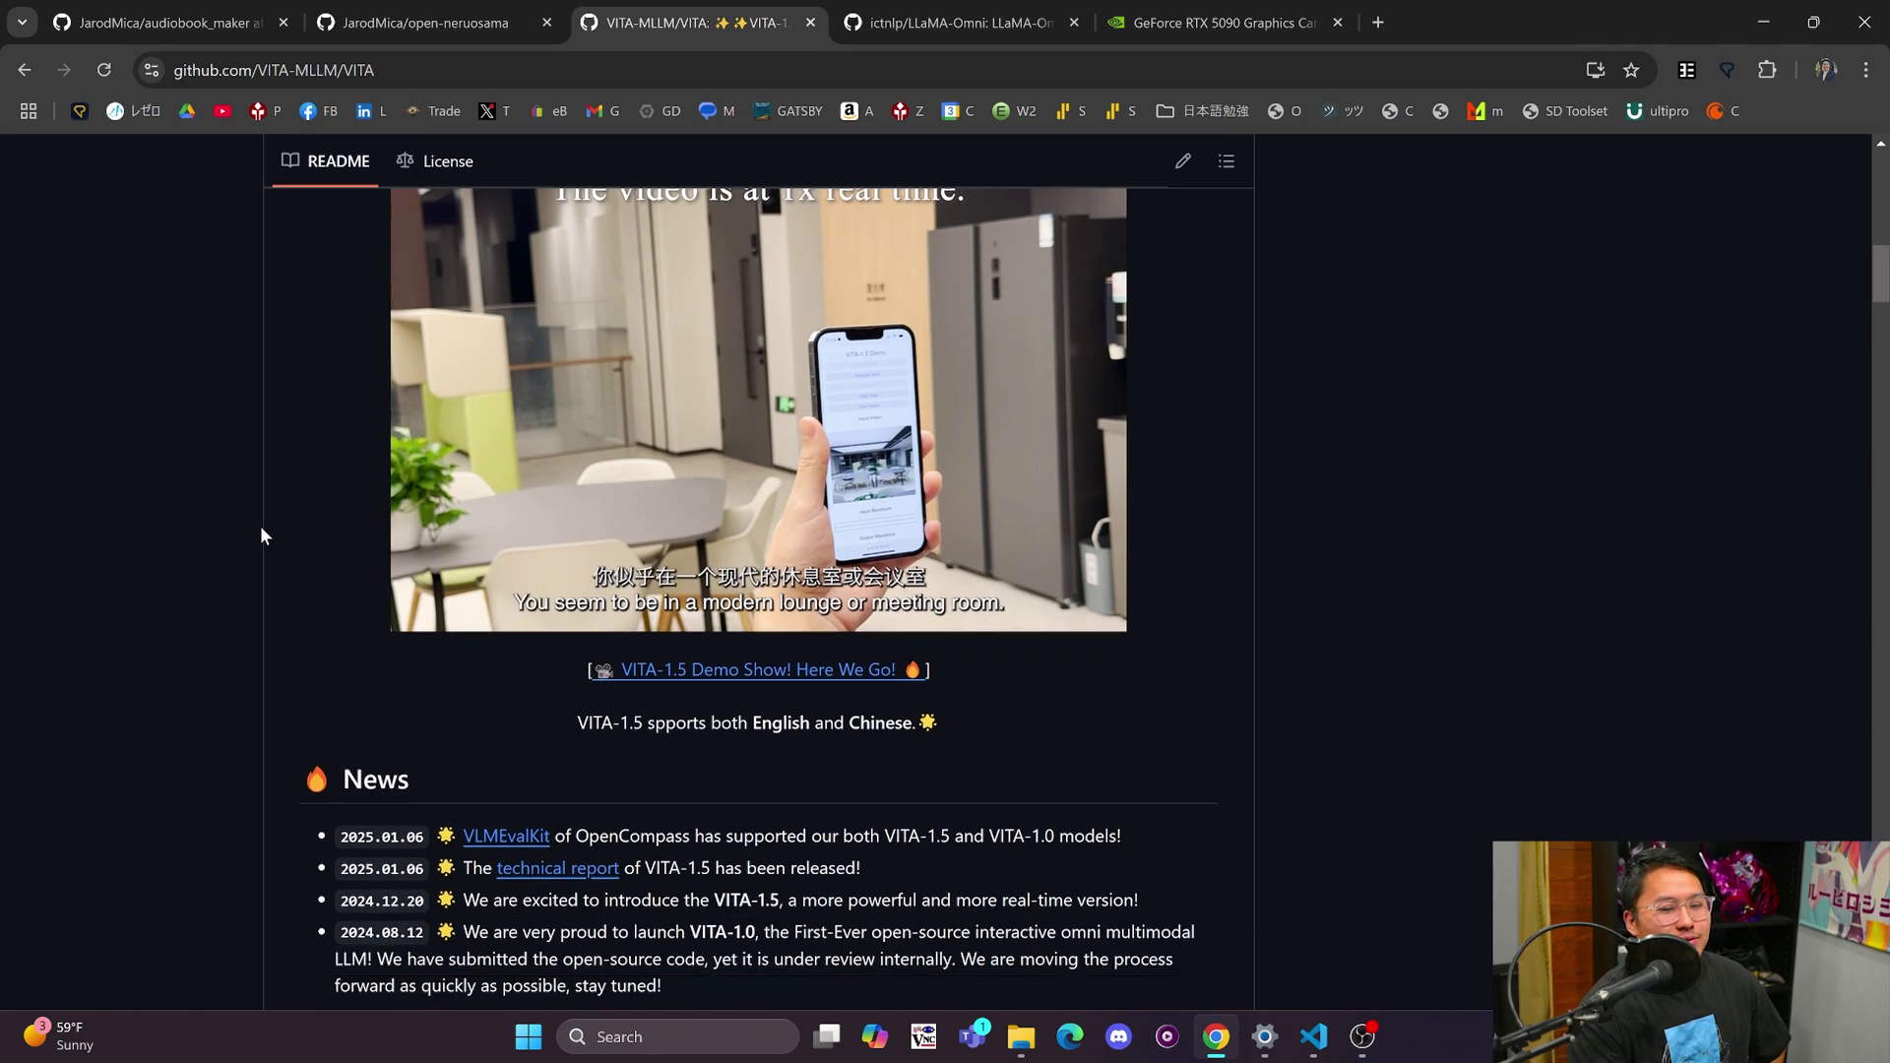
scroll(260, 535, "down", 3)
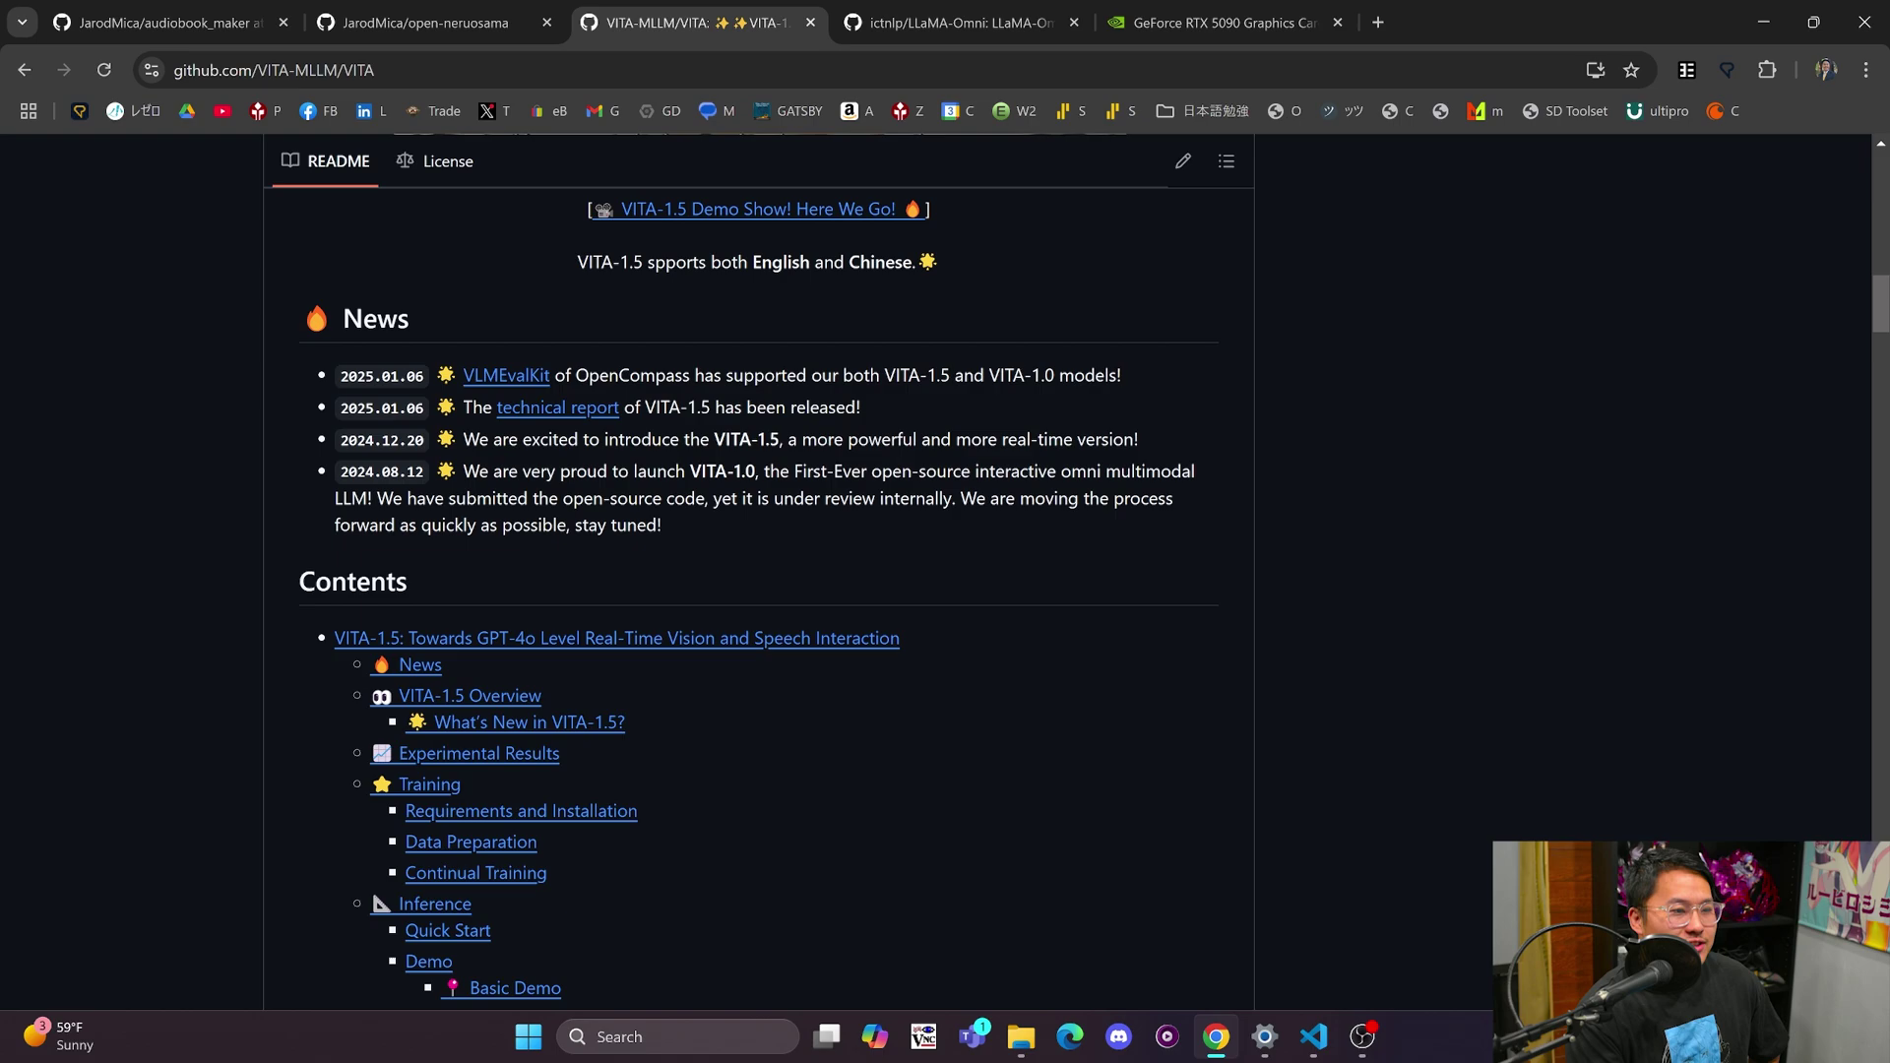
left_click_drag(718, 535, 551, 377)
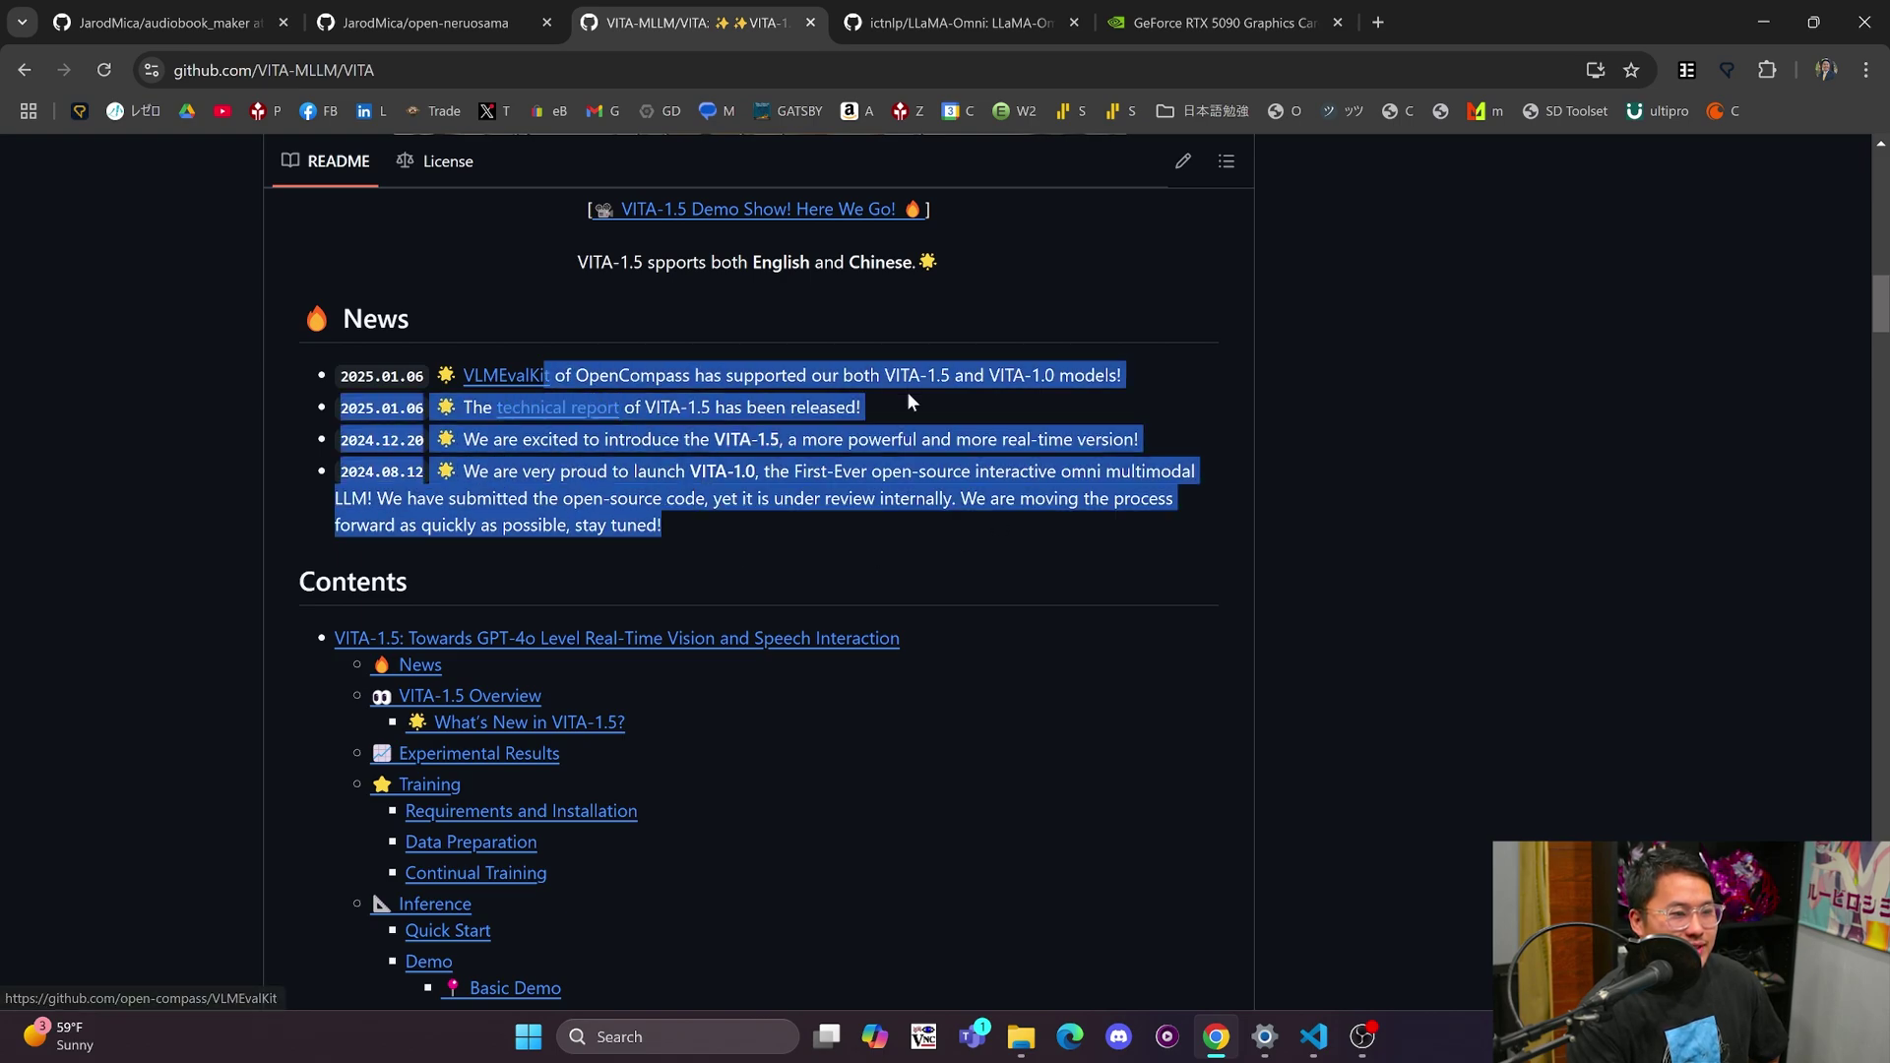
left_click(935, 397)
left_click_drag(767, 563, 433, 375)
left_click(1036, 514)
- Open the VITA-1.5 Demo Show link in a new tab
scroll(1035, 514, "up", 2)
scroll(1036, 515, "up", 4)
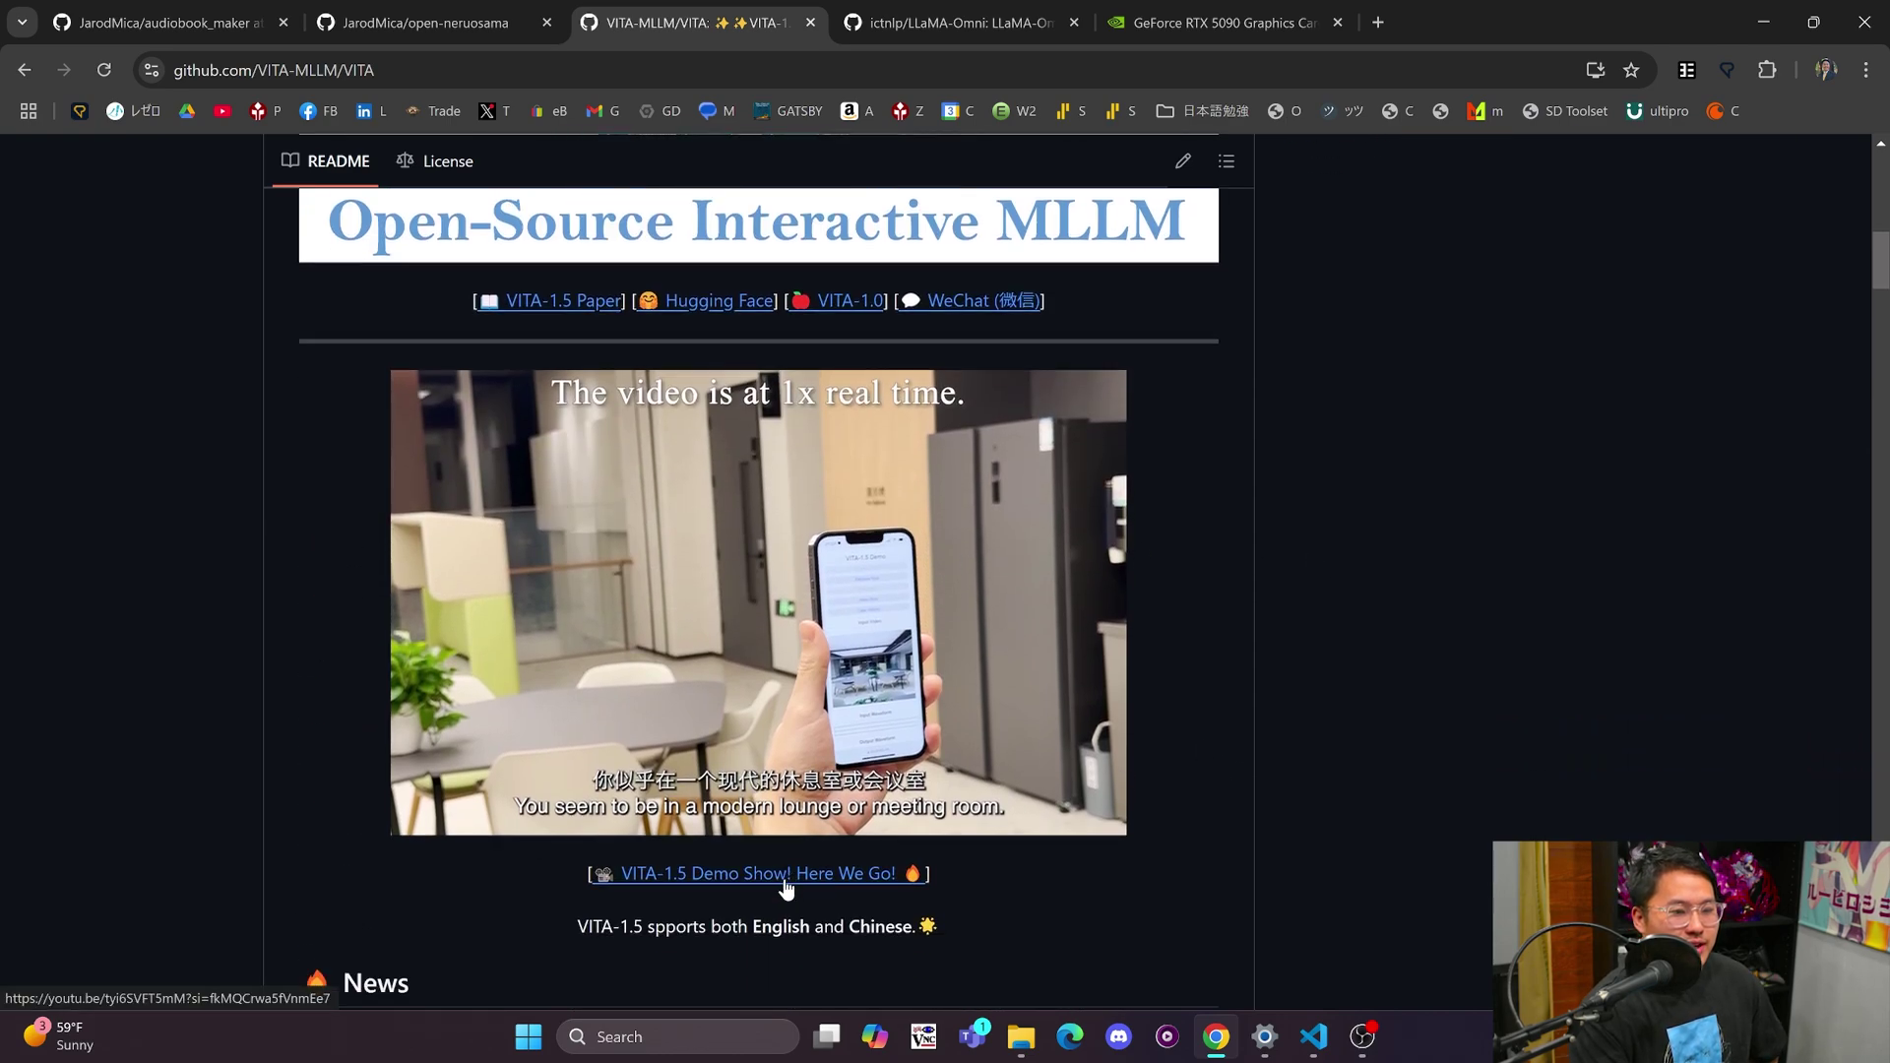
right_click(787, 879)
left_click(867, 610)
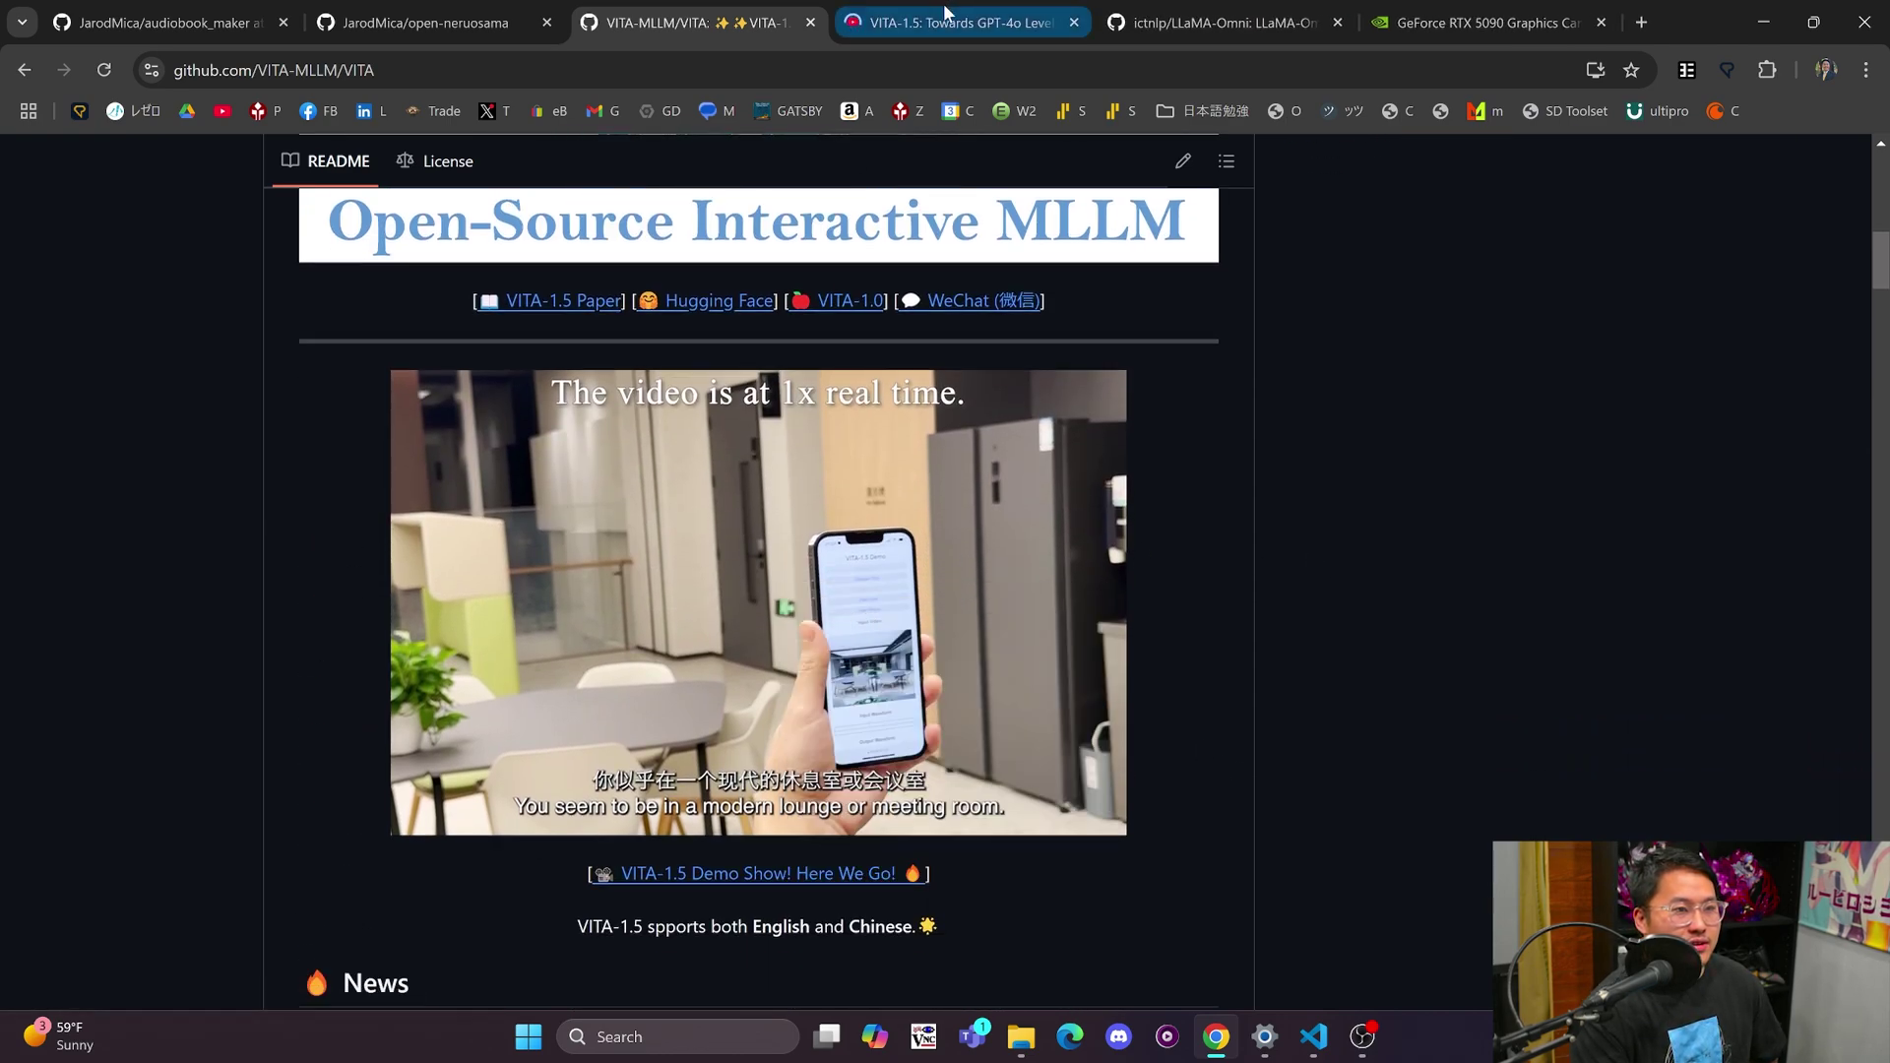
- Switch to the YouTube tab and play 'VITA-1.5: Towards GPT-4o Level Real-Time Vision and Speech Interaction'
left_click(866, 22)
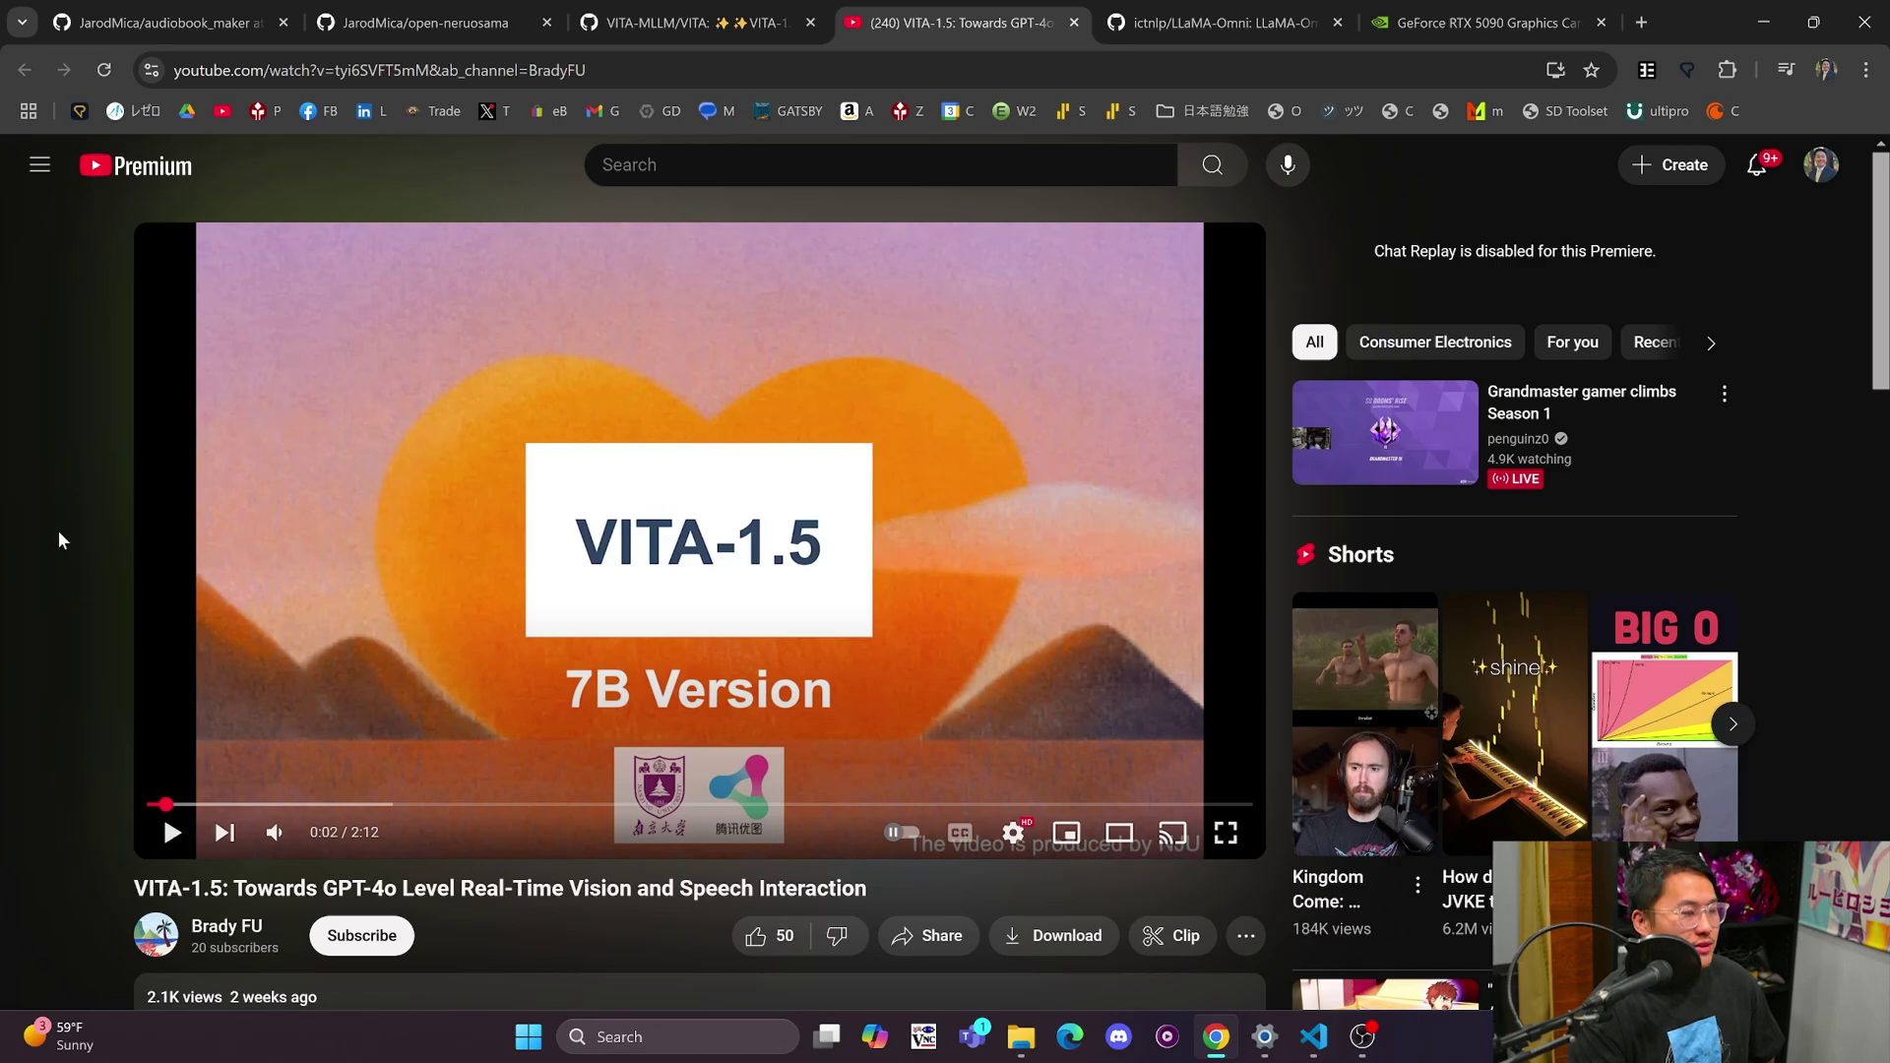
left_click(371, 625)
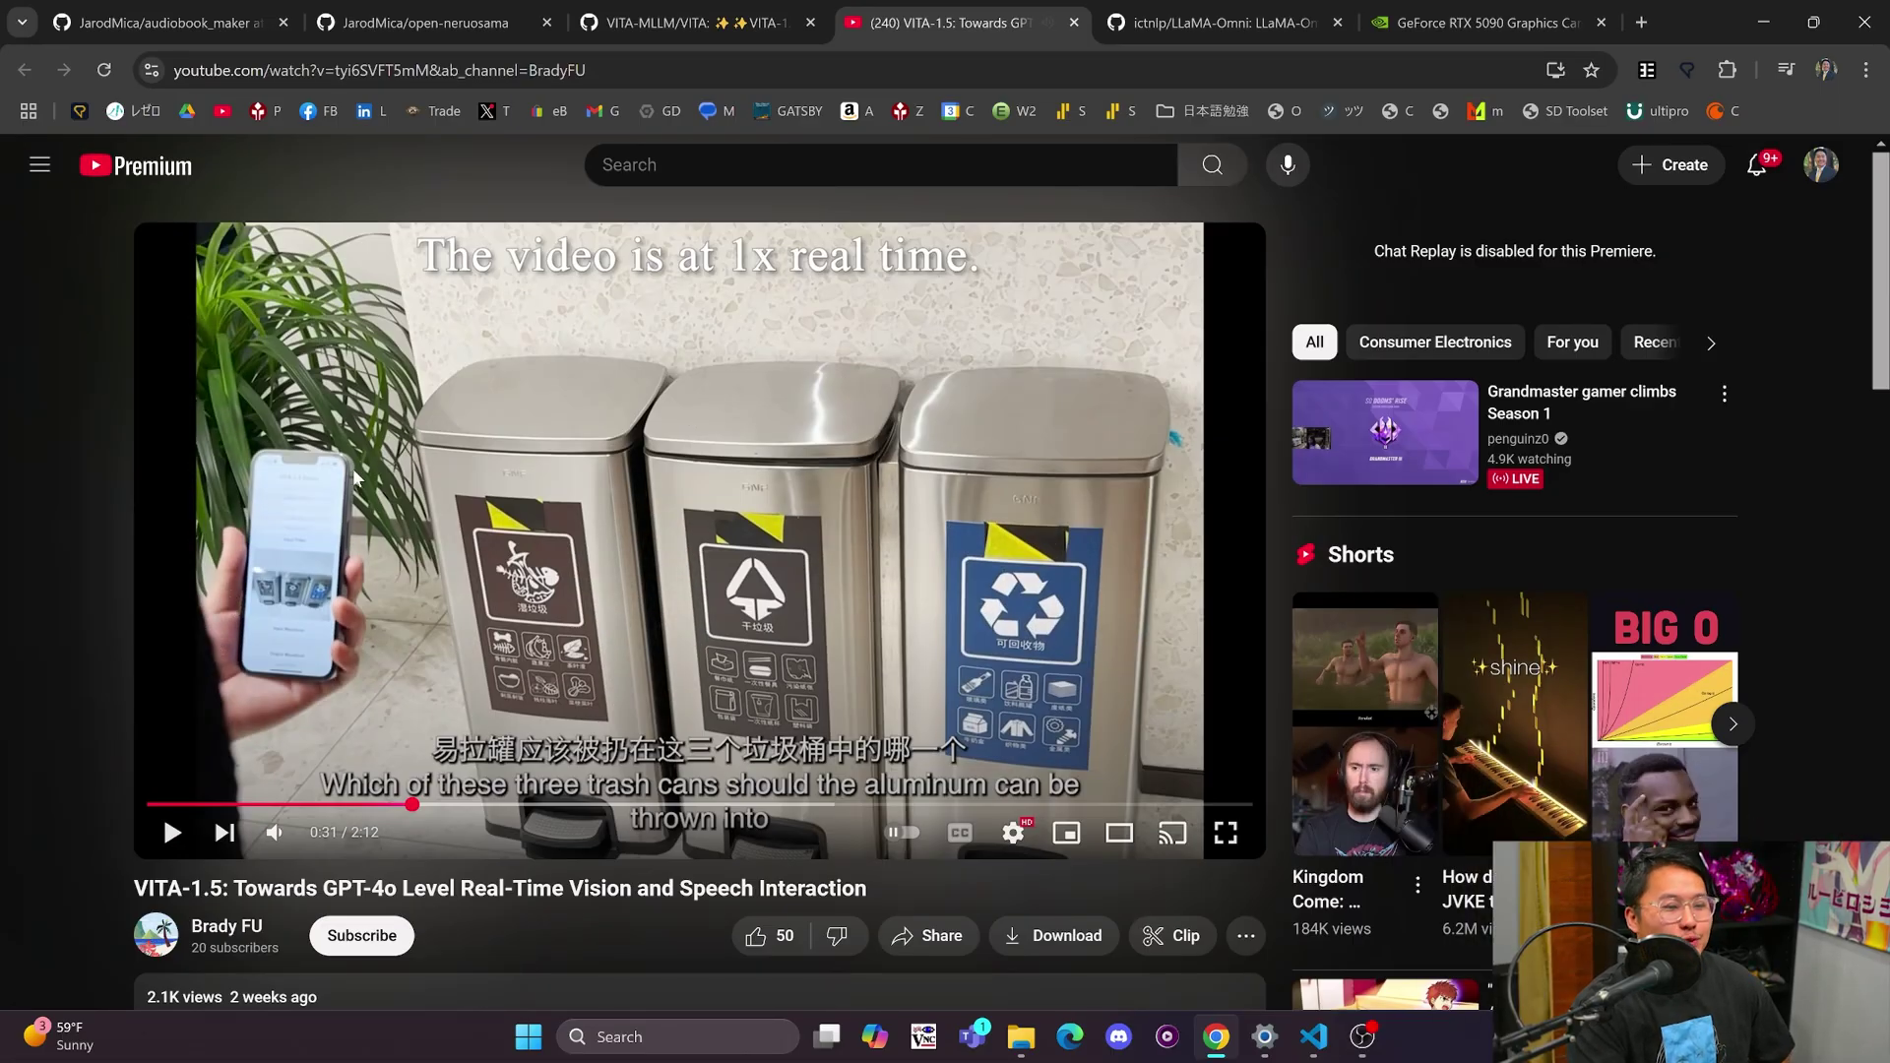
- Return to the VITA-MLLM/VITA tab and scroll through the README's demo video and News section
left_click(615, 24)
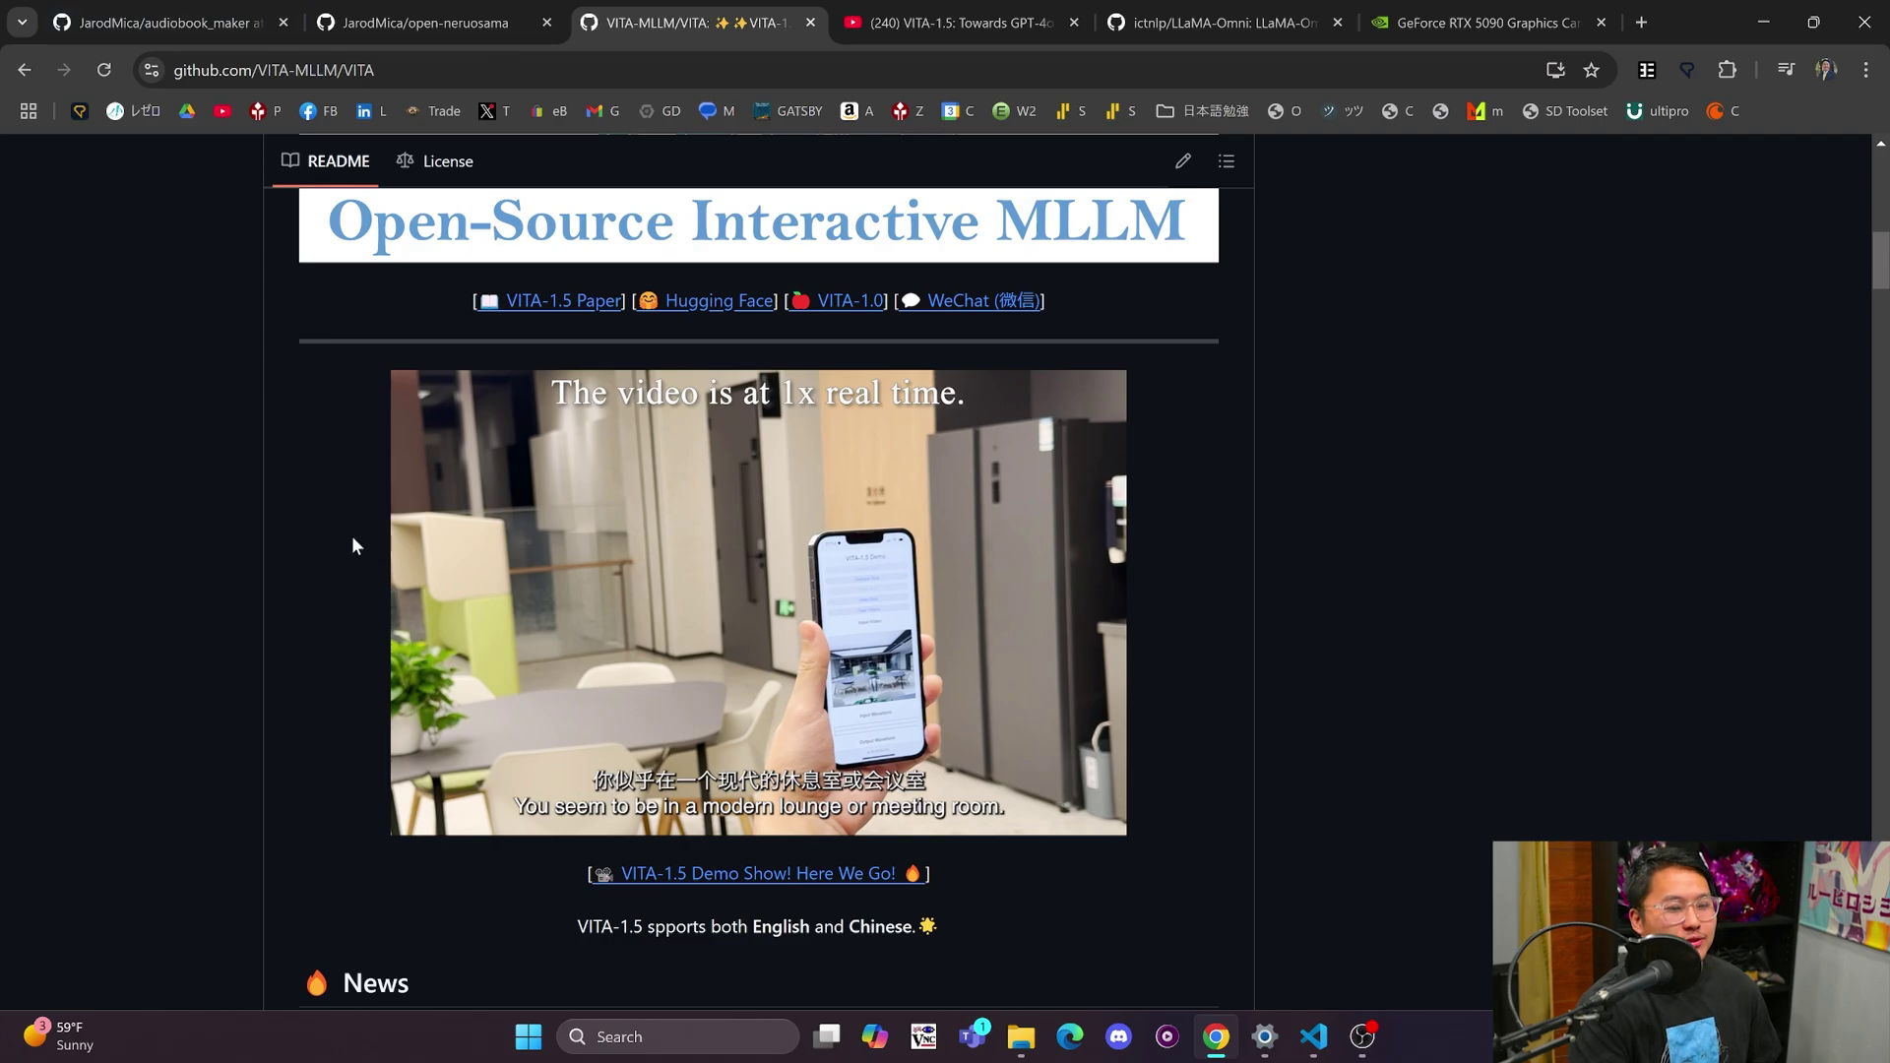
scroll(280, 554, "down", 8)
scroll(281, 554, "up", 5)
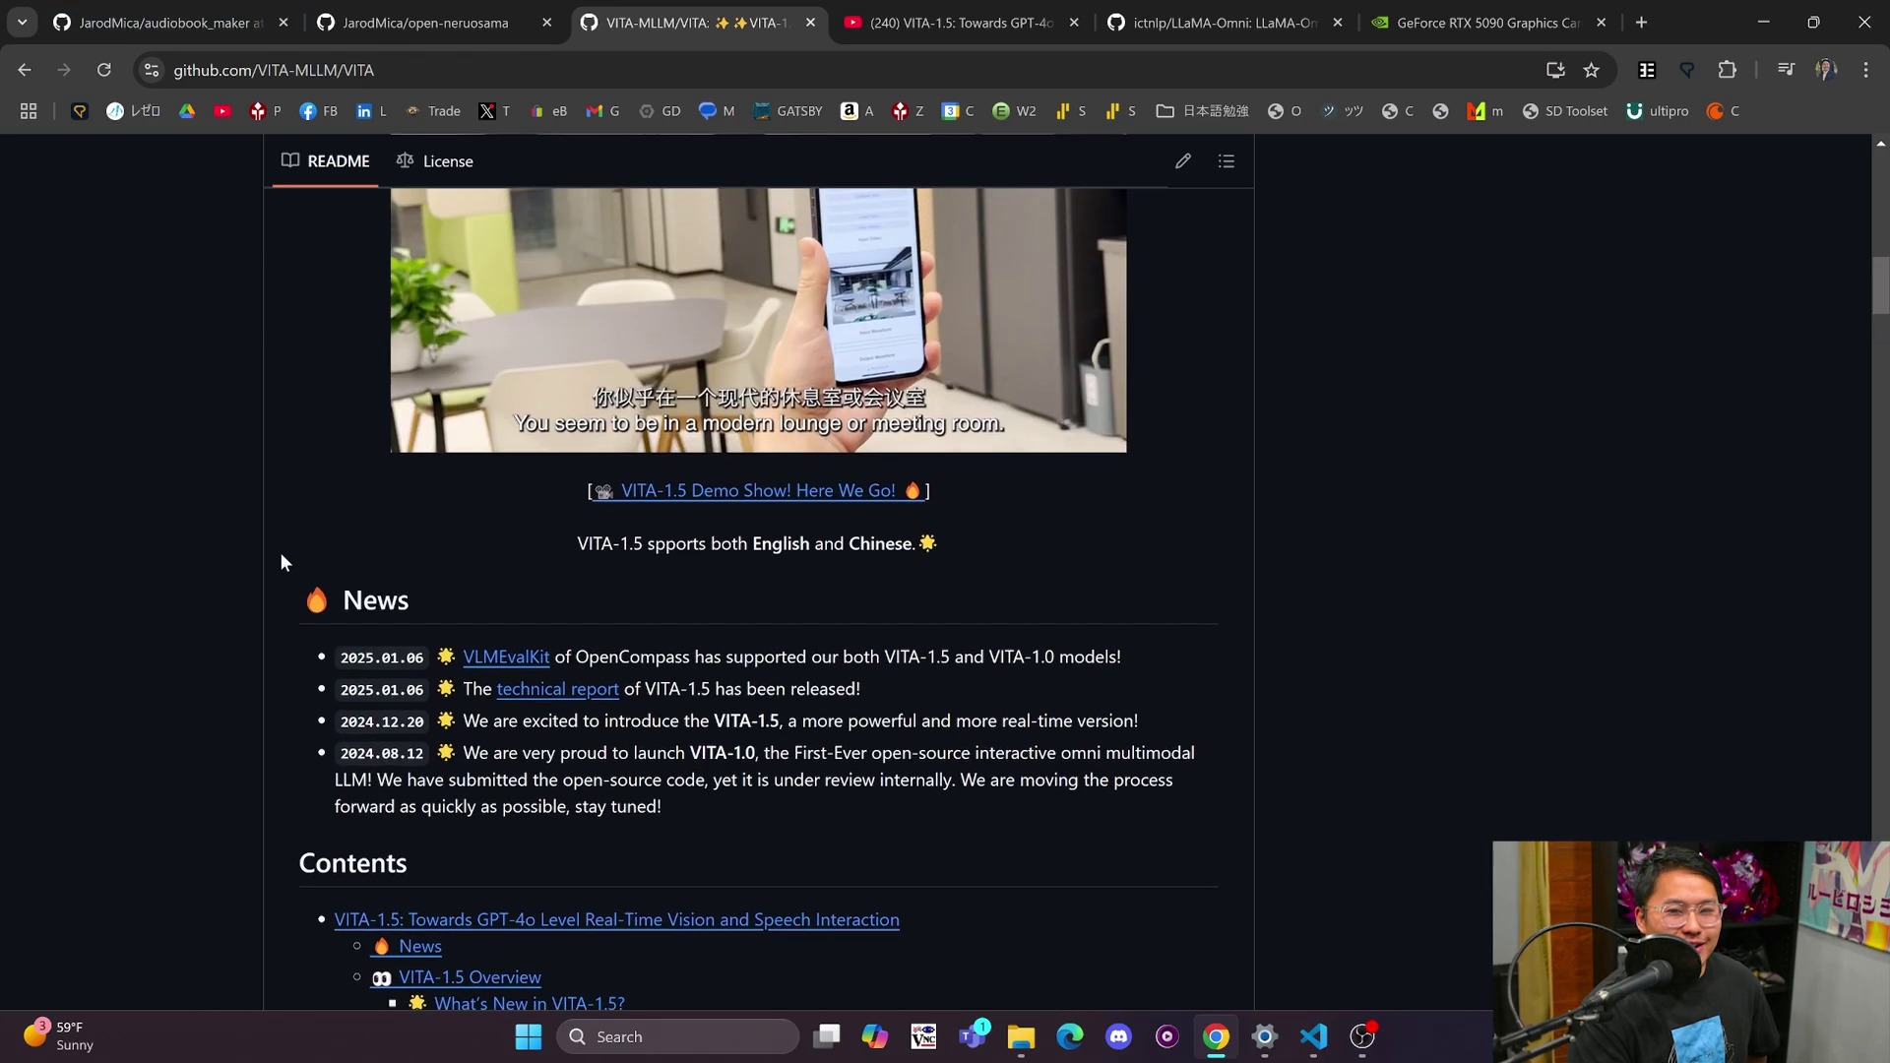
scroll(280, 557, "up", 15)
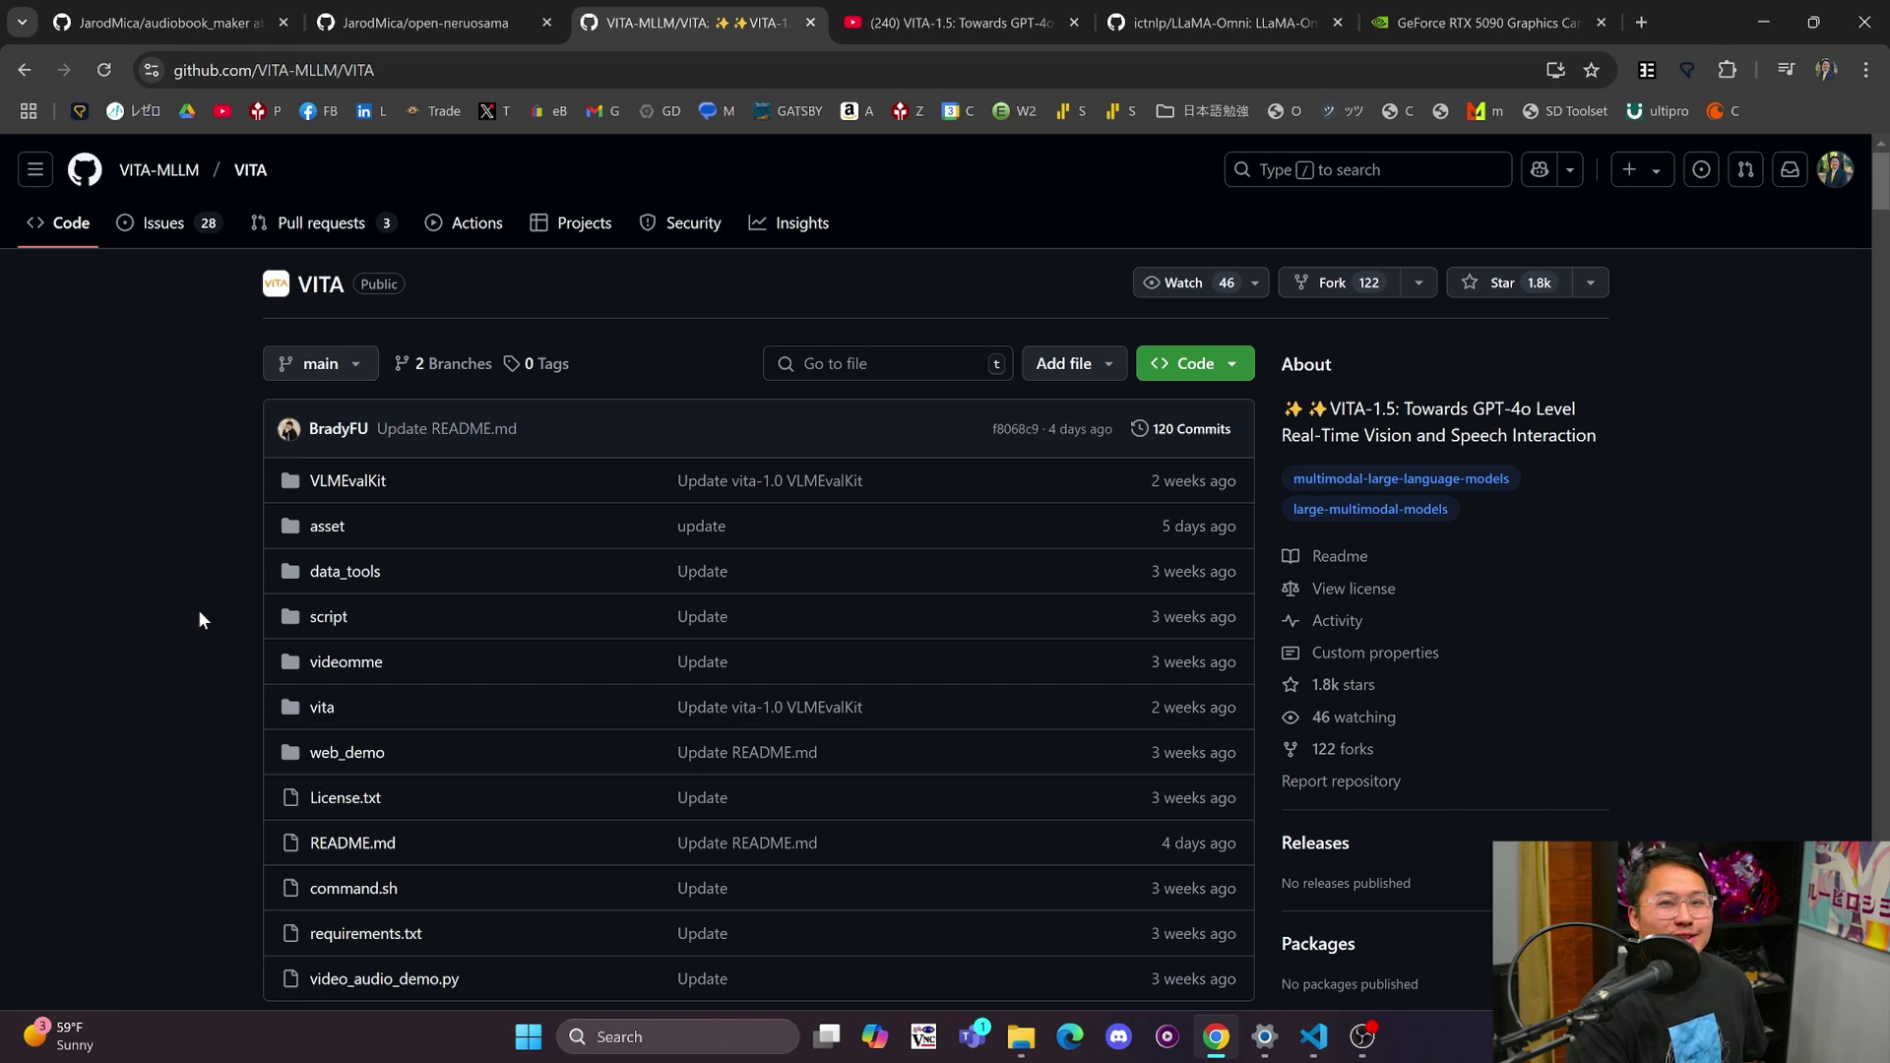
scroll(198, 619, "down", 3)
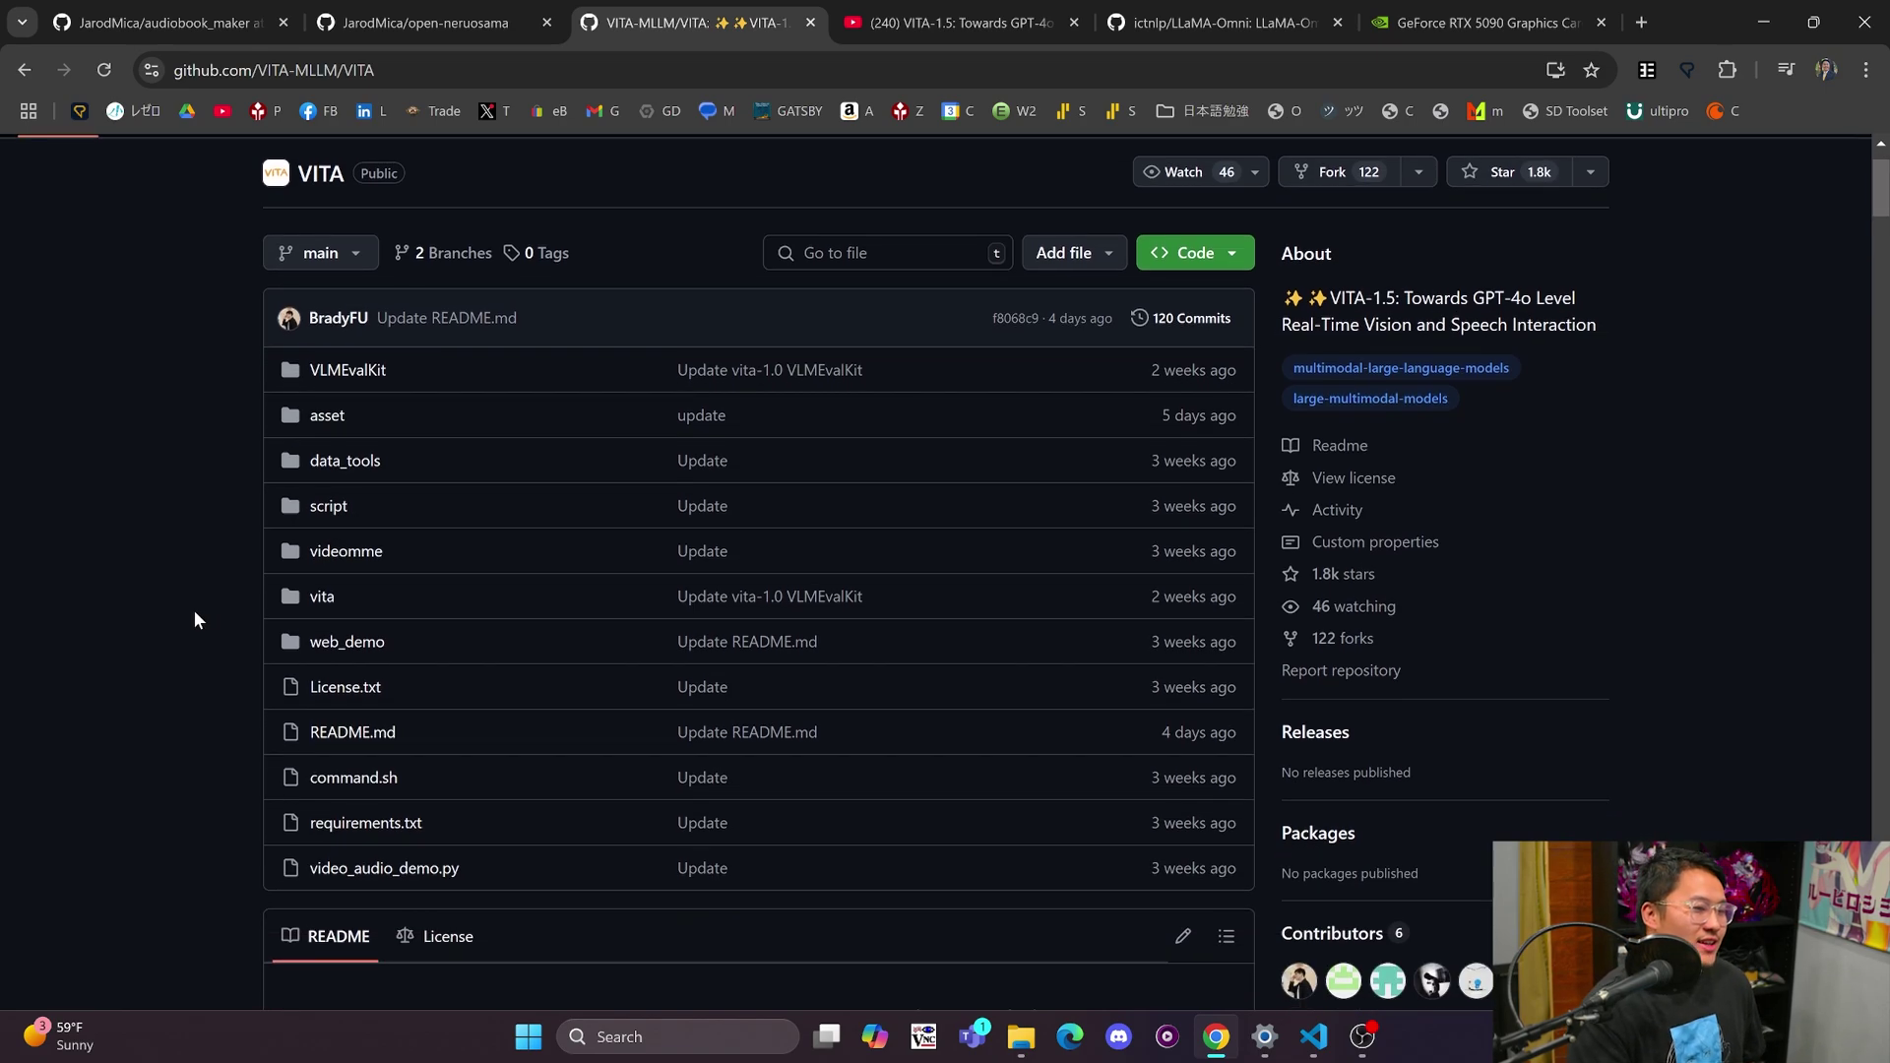
scroll(195, 619, "up", 3)
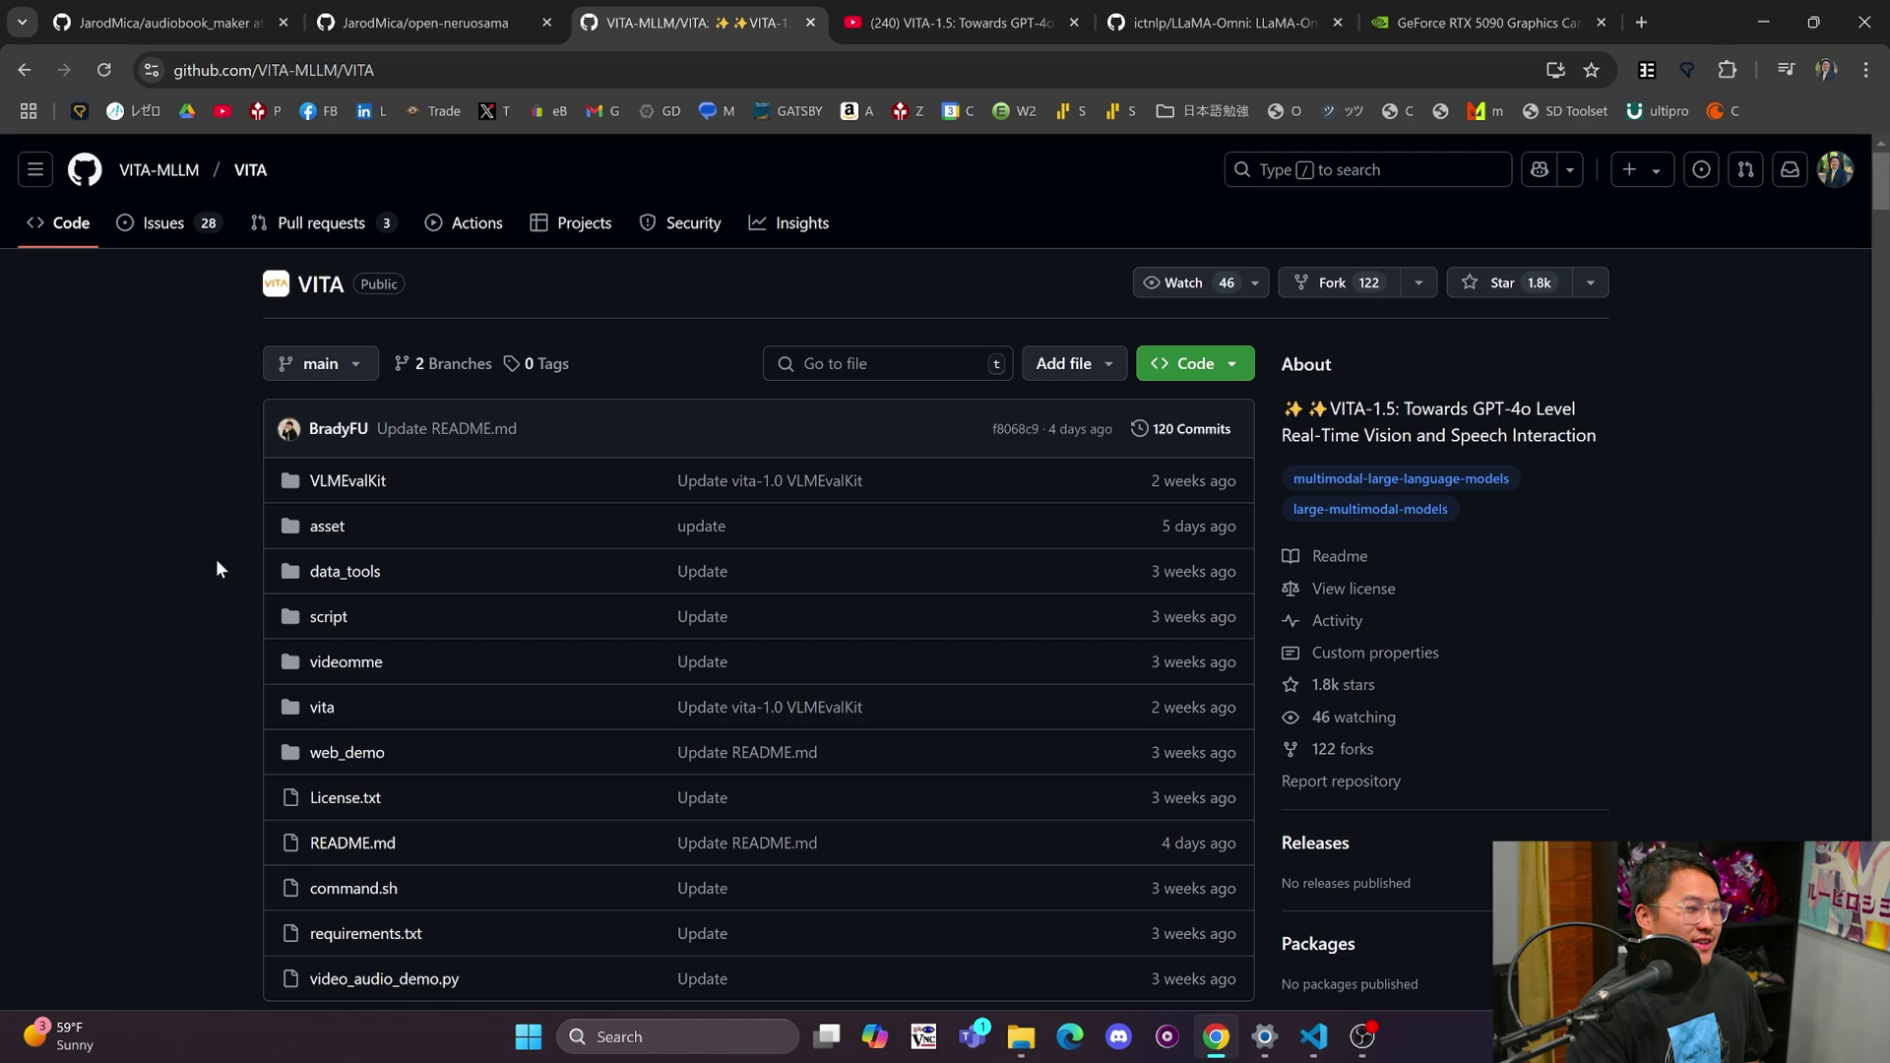
scroll(216, 566, "down", 15)
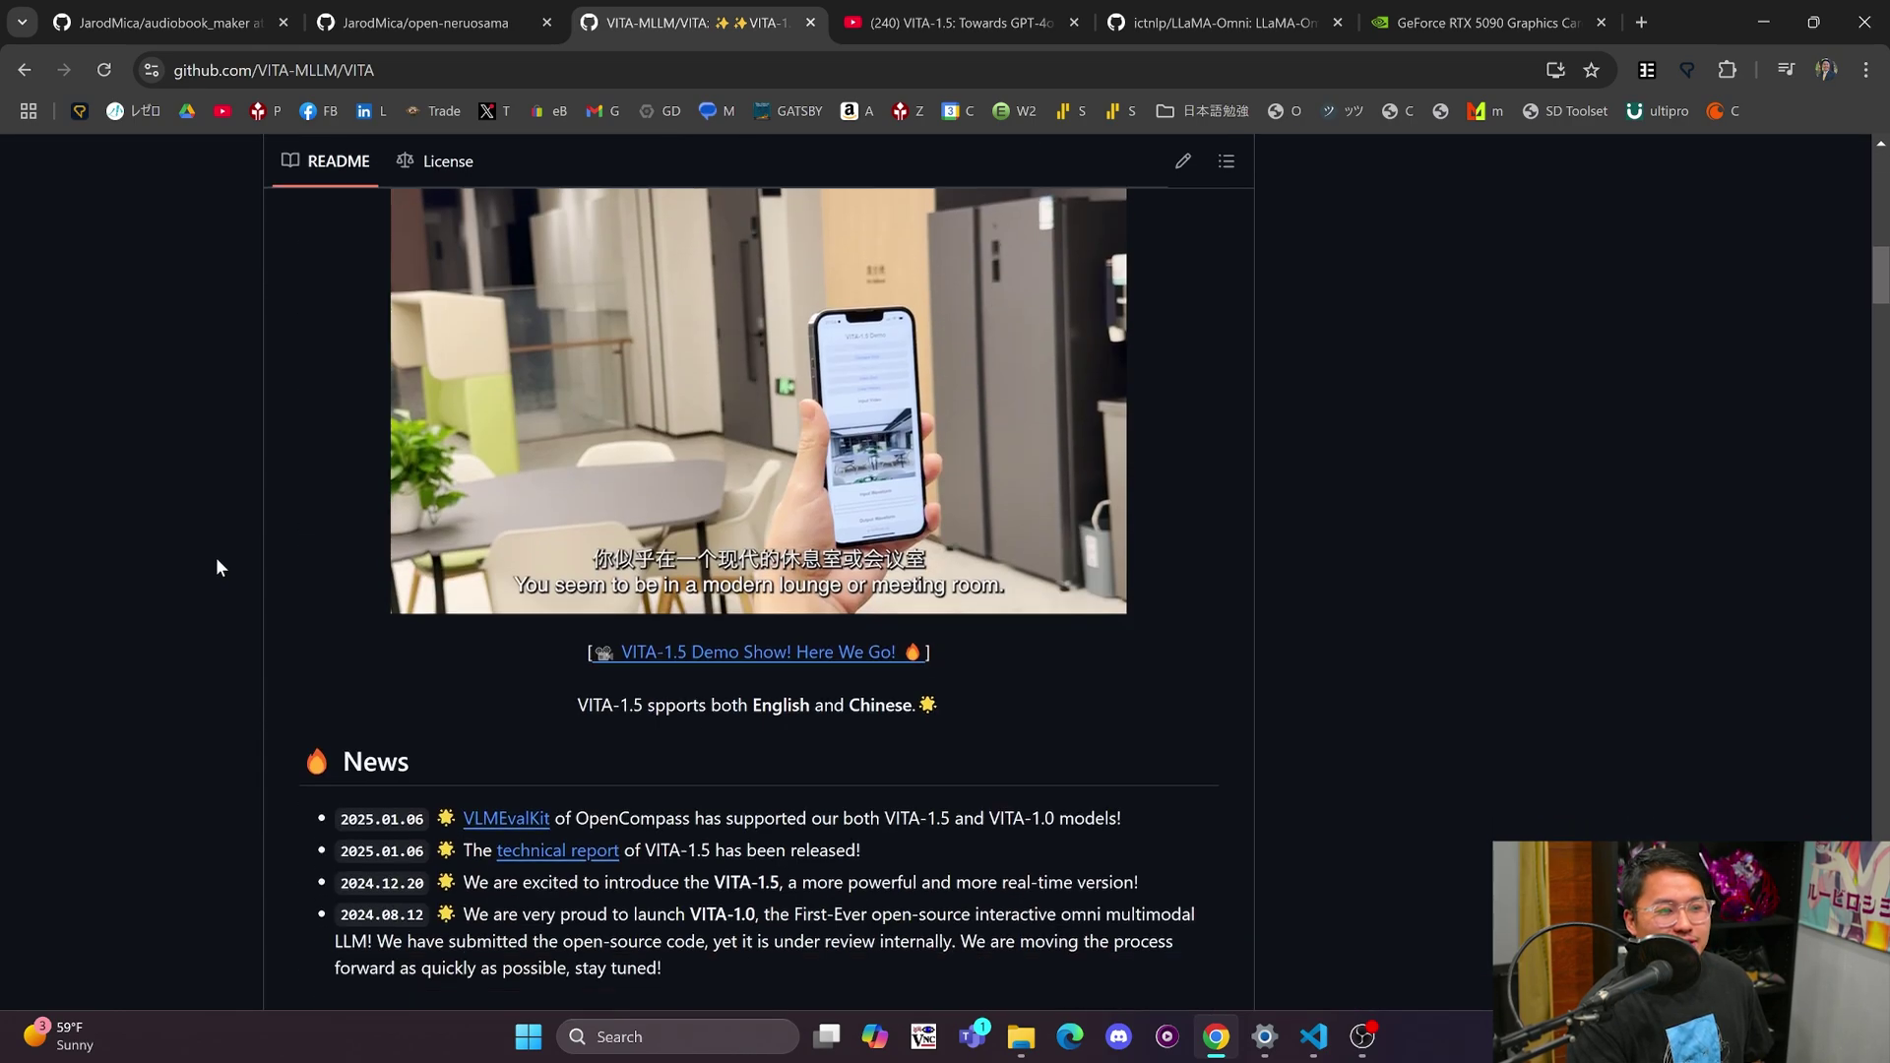
scroll(215, 557, "up", 3)
scroll(222, 565, "up", 2)
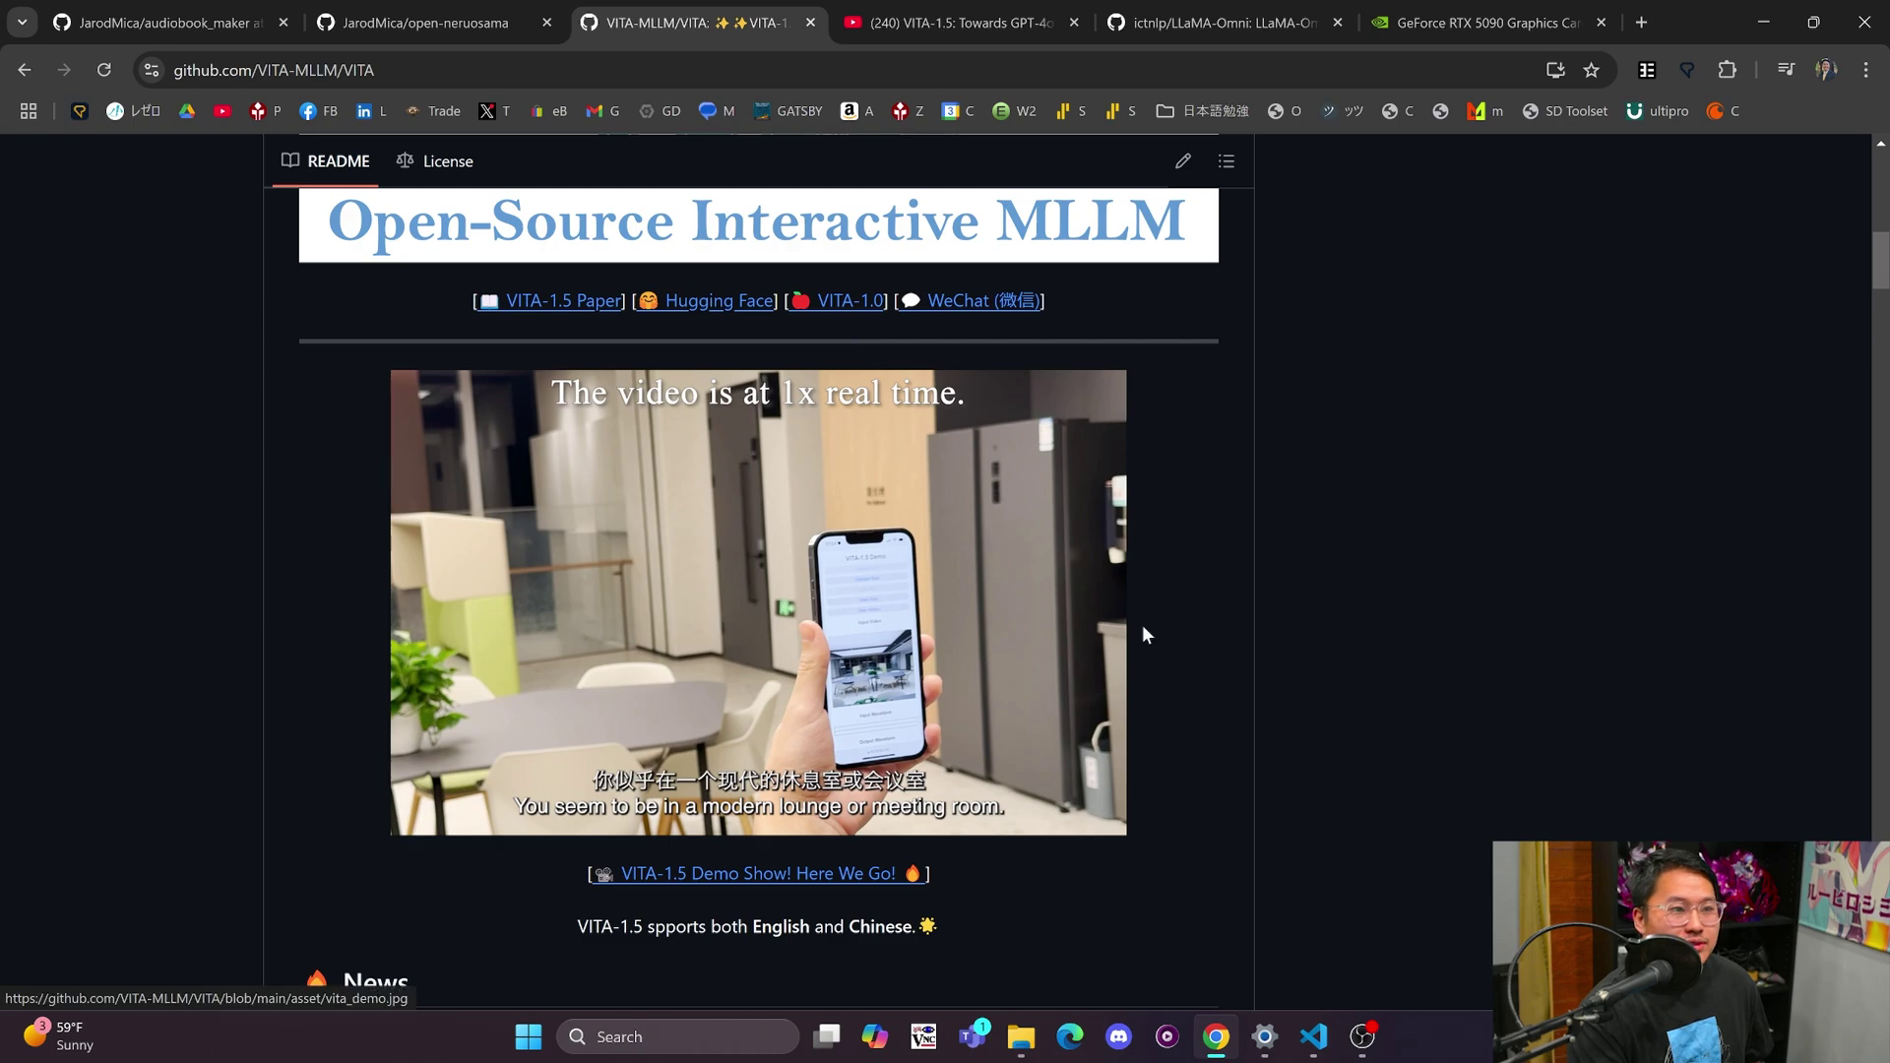
scroll(1190, 620, "up", 8)
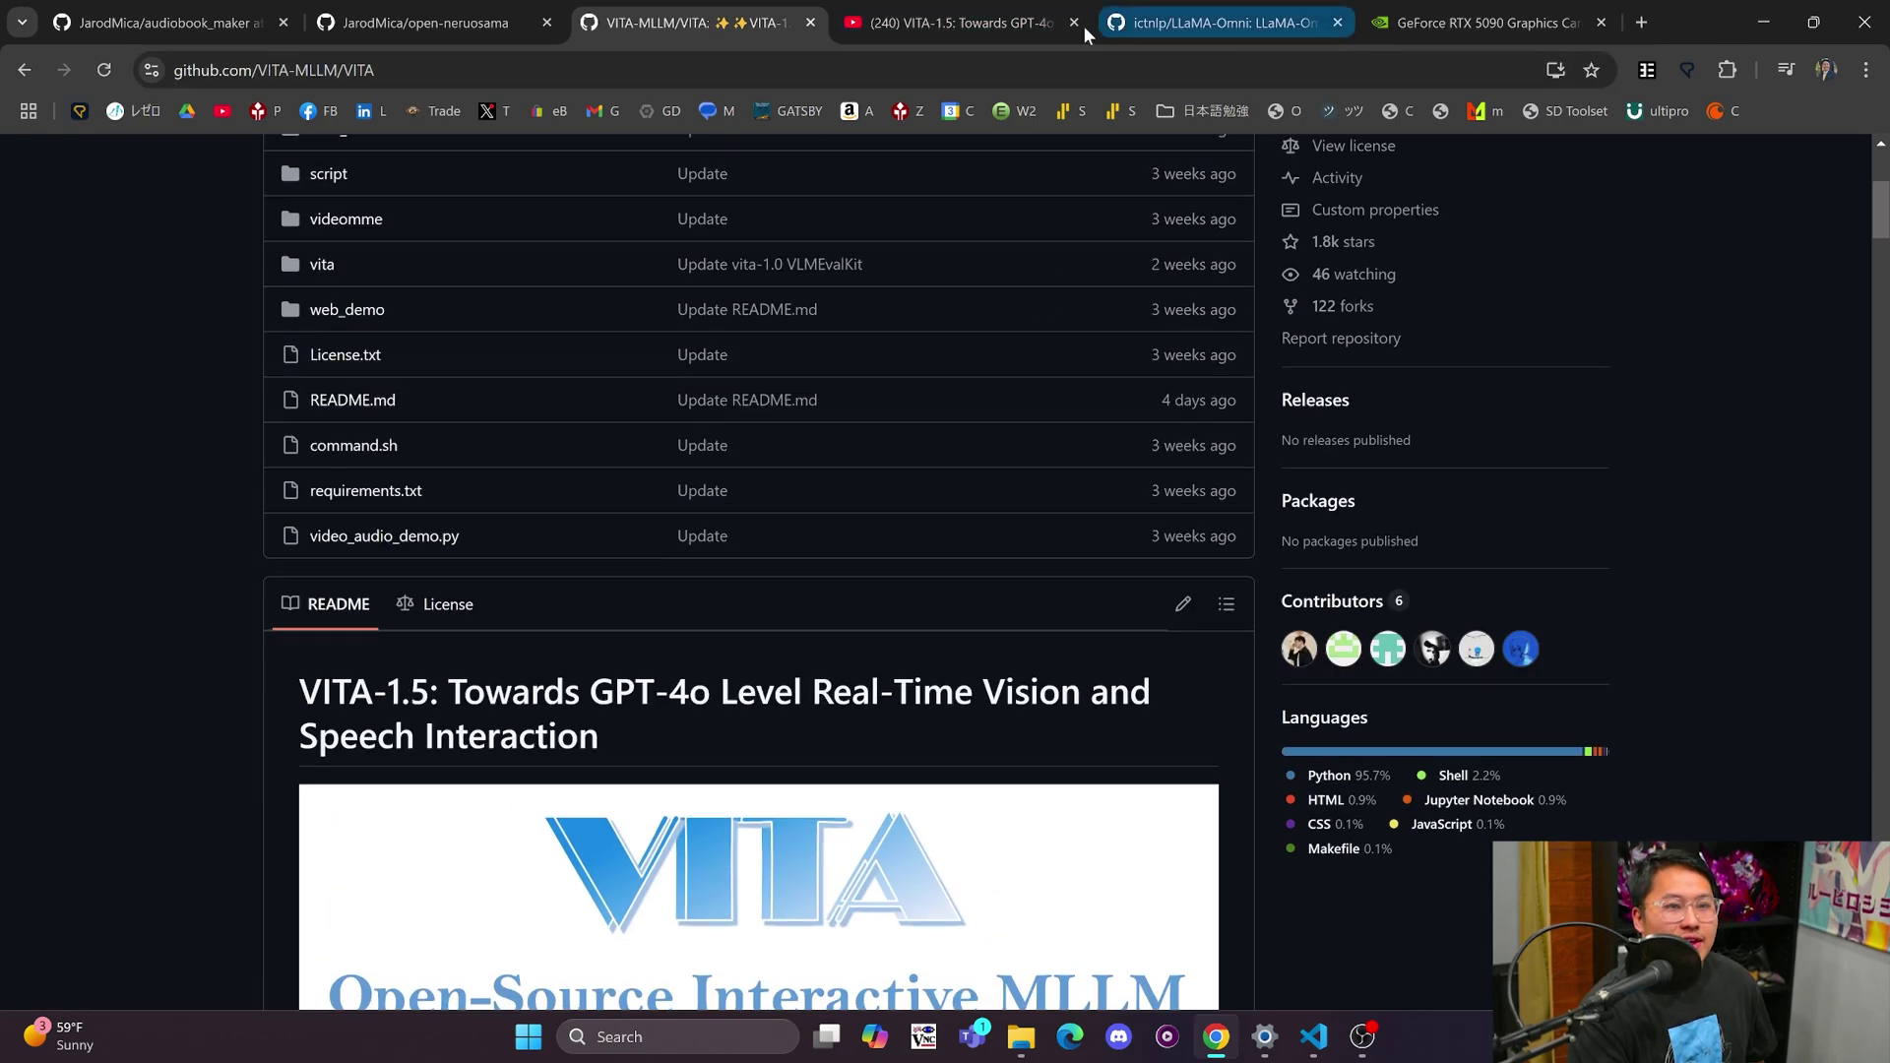
- Close the YouTube video tab and scroll the ictnlp/LLaMA-Omni README diagram
left_click(1075, 22)
left_click(955, 23)
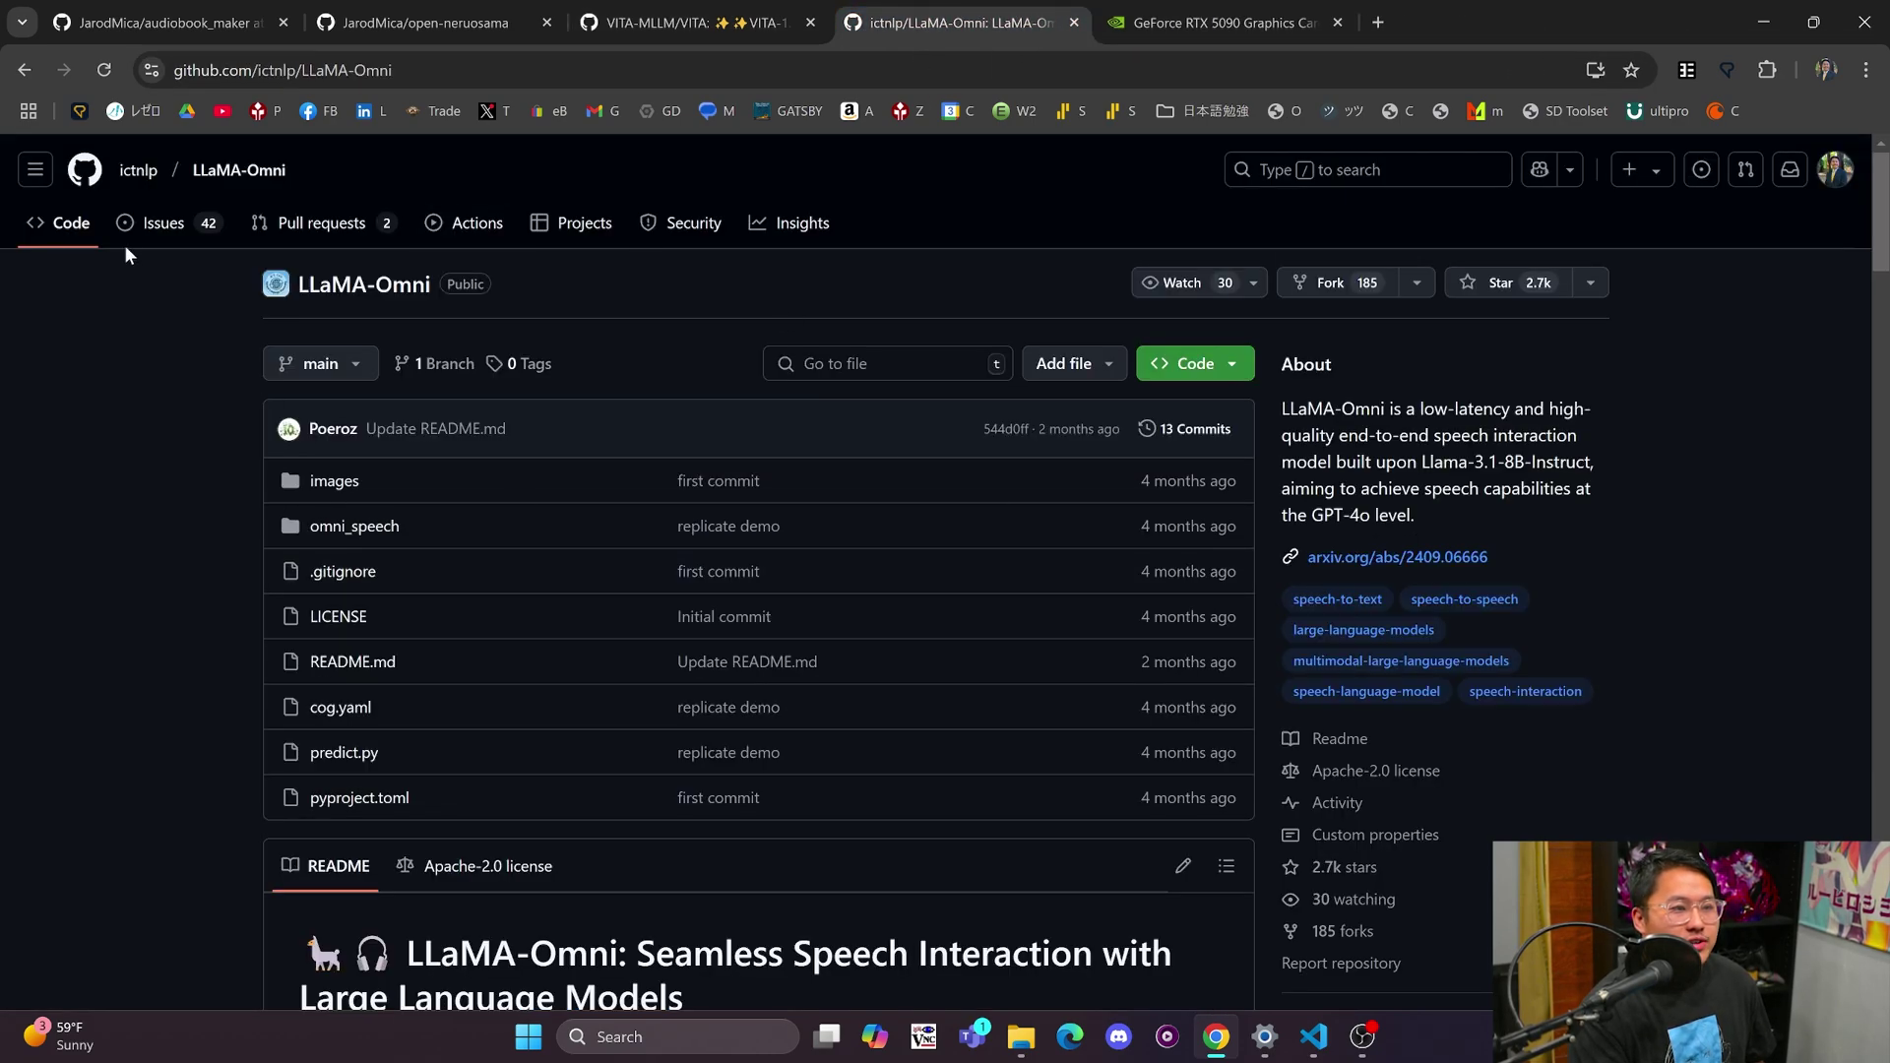
scroll(281, 451, "down", 10)
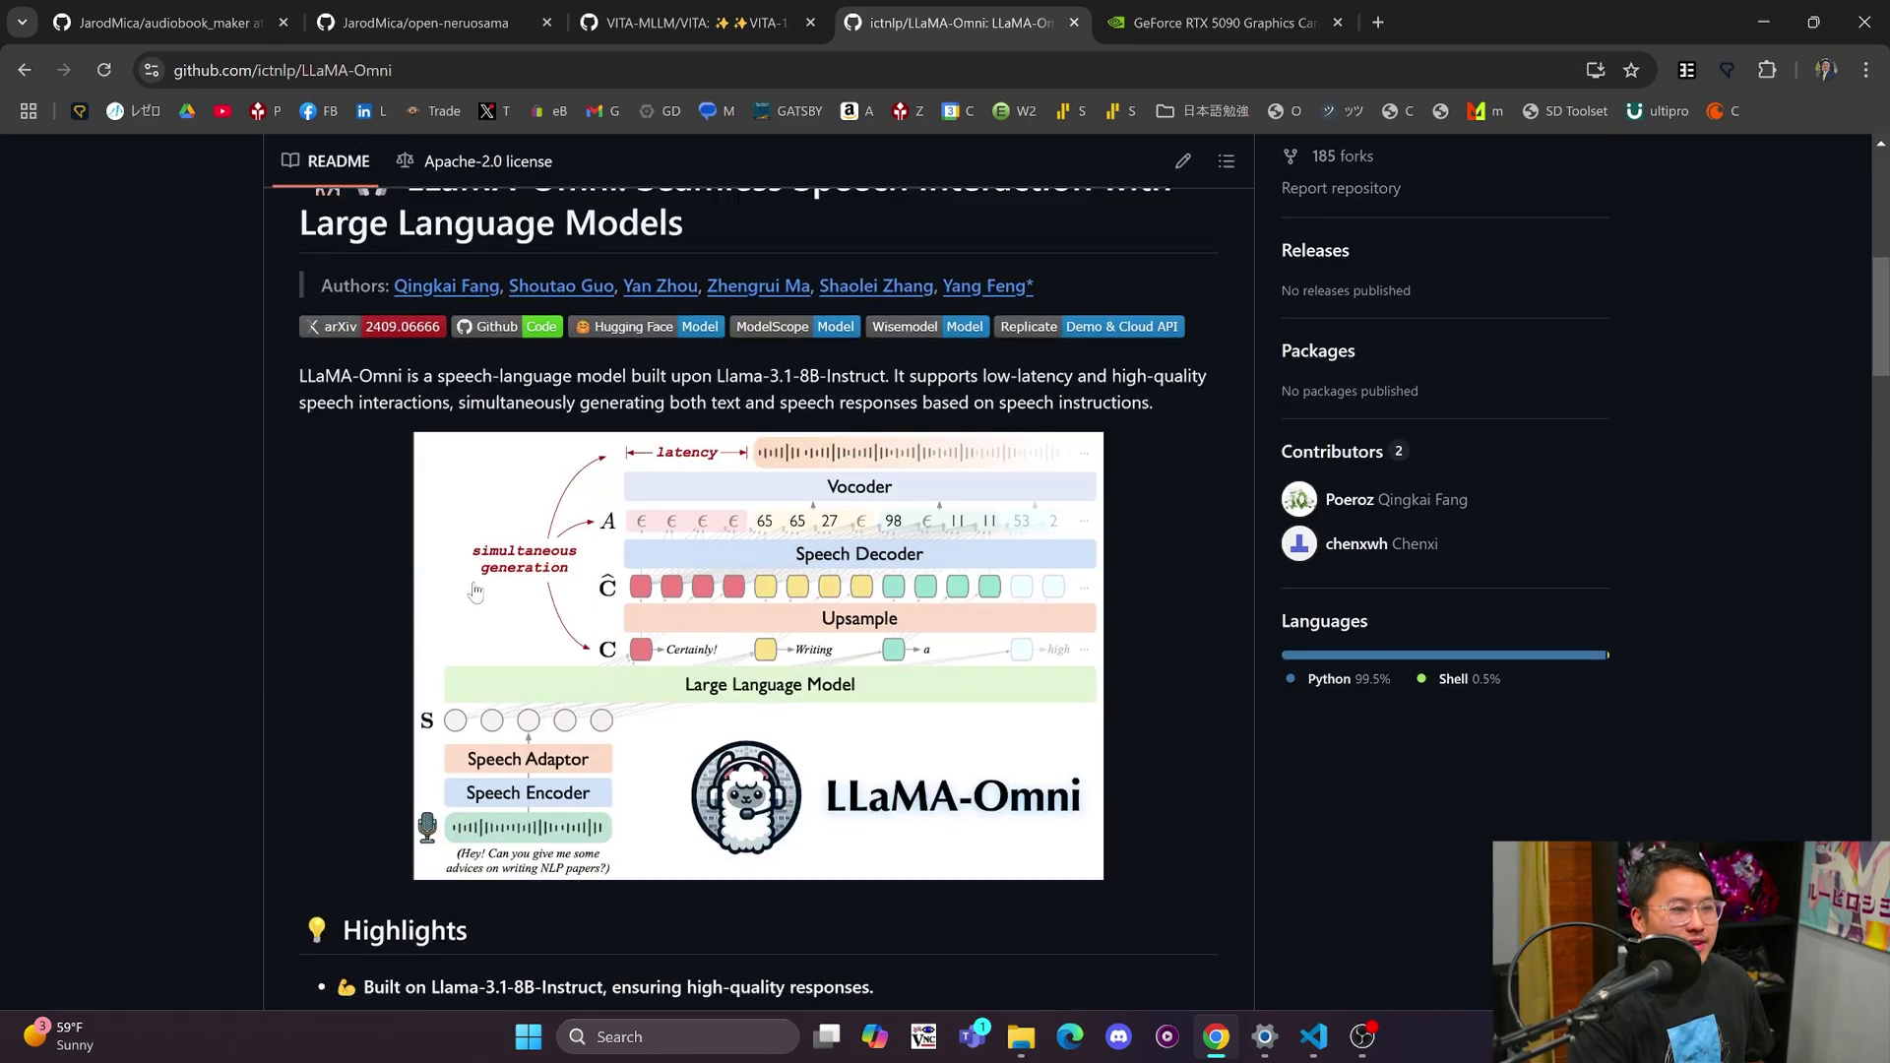
scroll(382, 522, "down", 3)
scroll(648, 559, "up", 6)
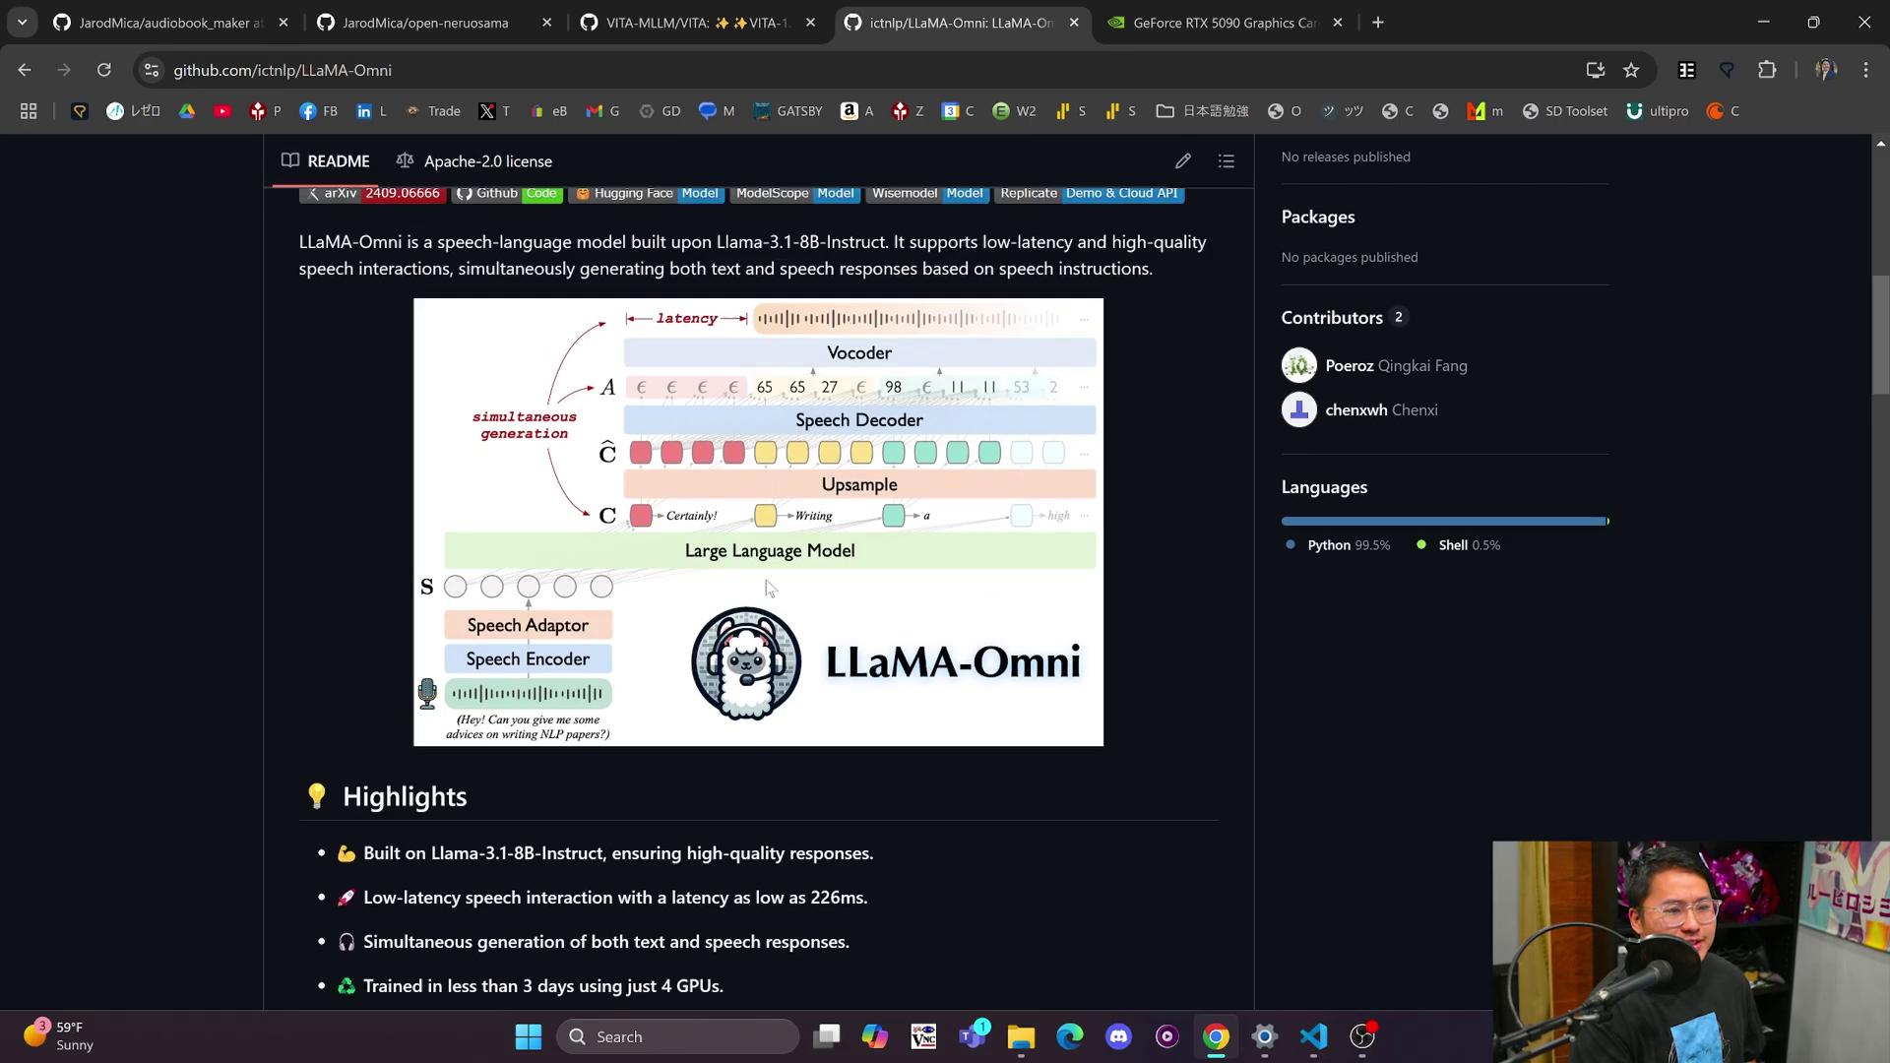
scroll(852, 642, "down", 1)
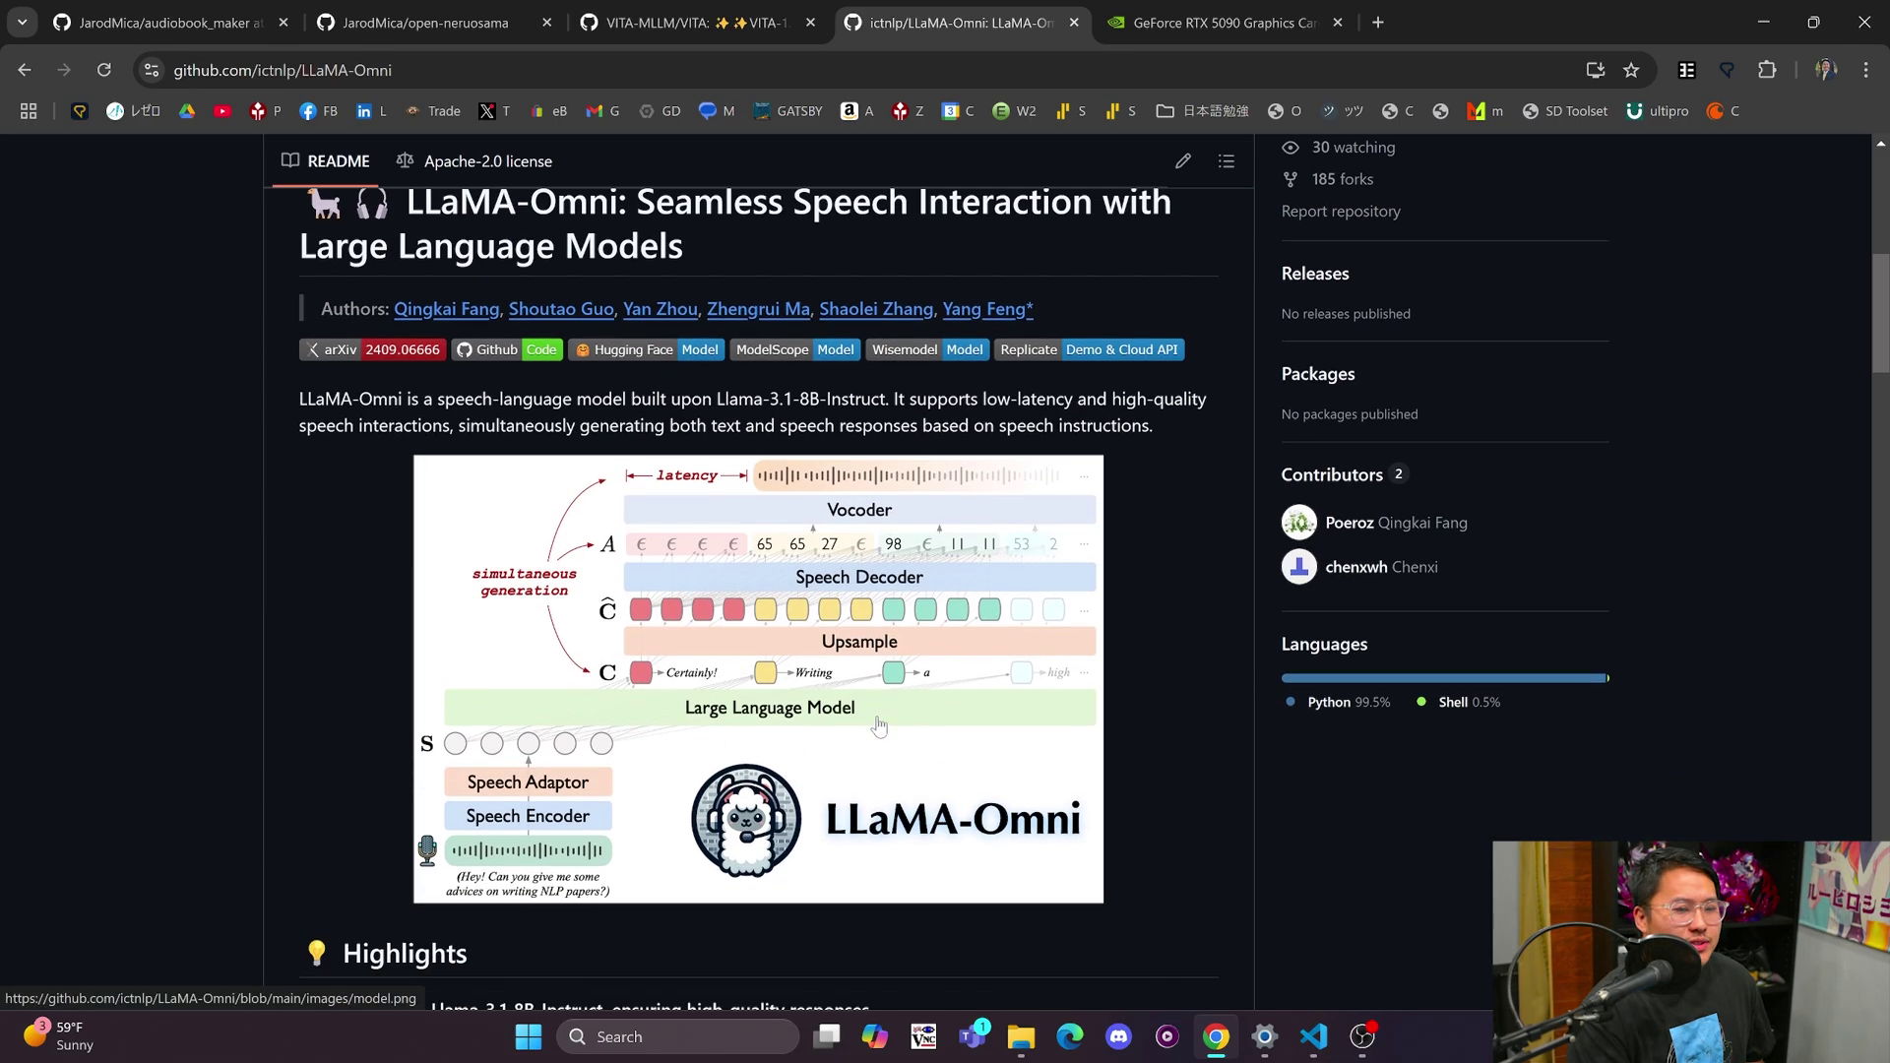
scroll(689, 552, "up", 2)
- Highlight the README title 'LLaMA-Omni: Seamless Speech Interaction with Large Language Models'
left_click_drag(703, 451, 406, 398)
left_click(155, 451)
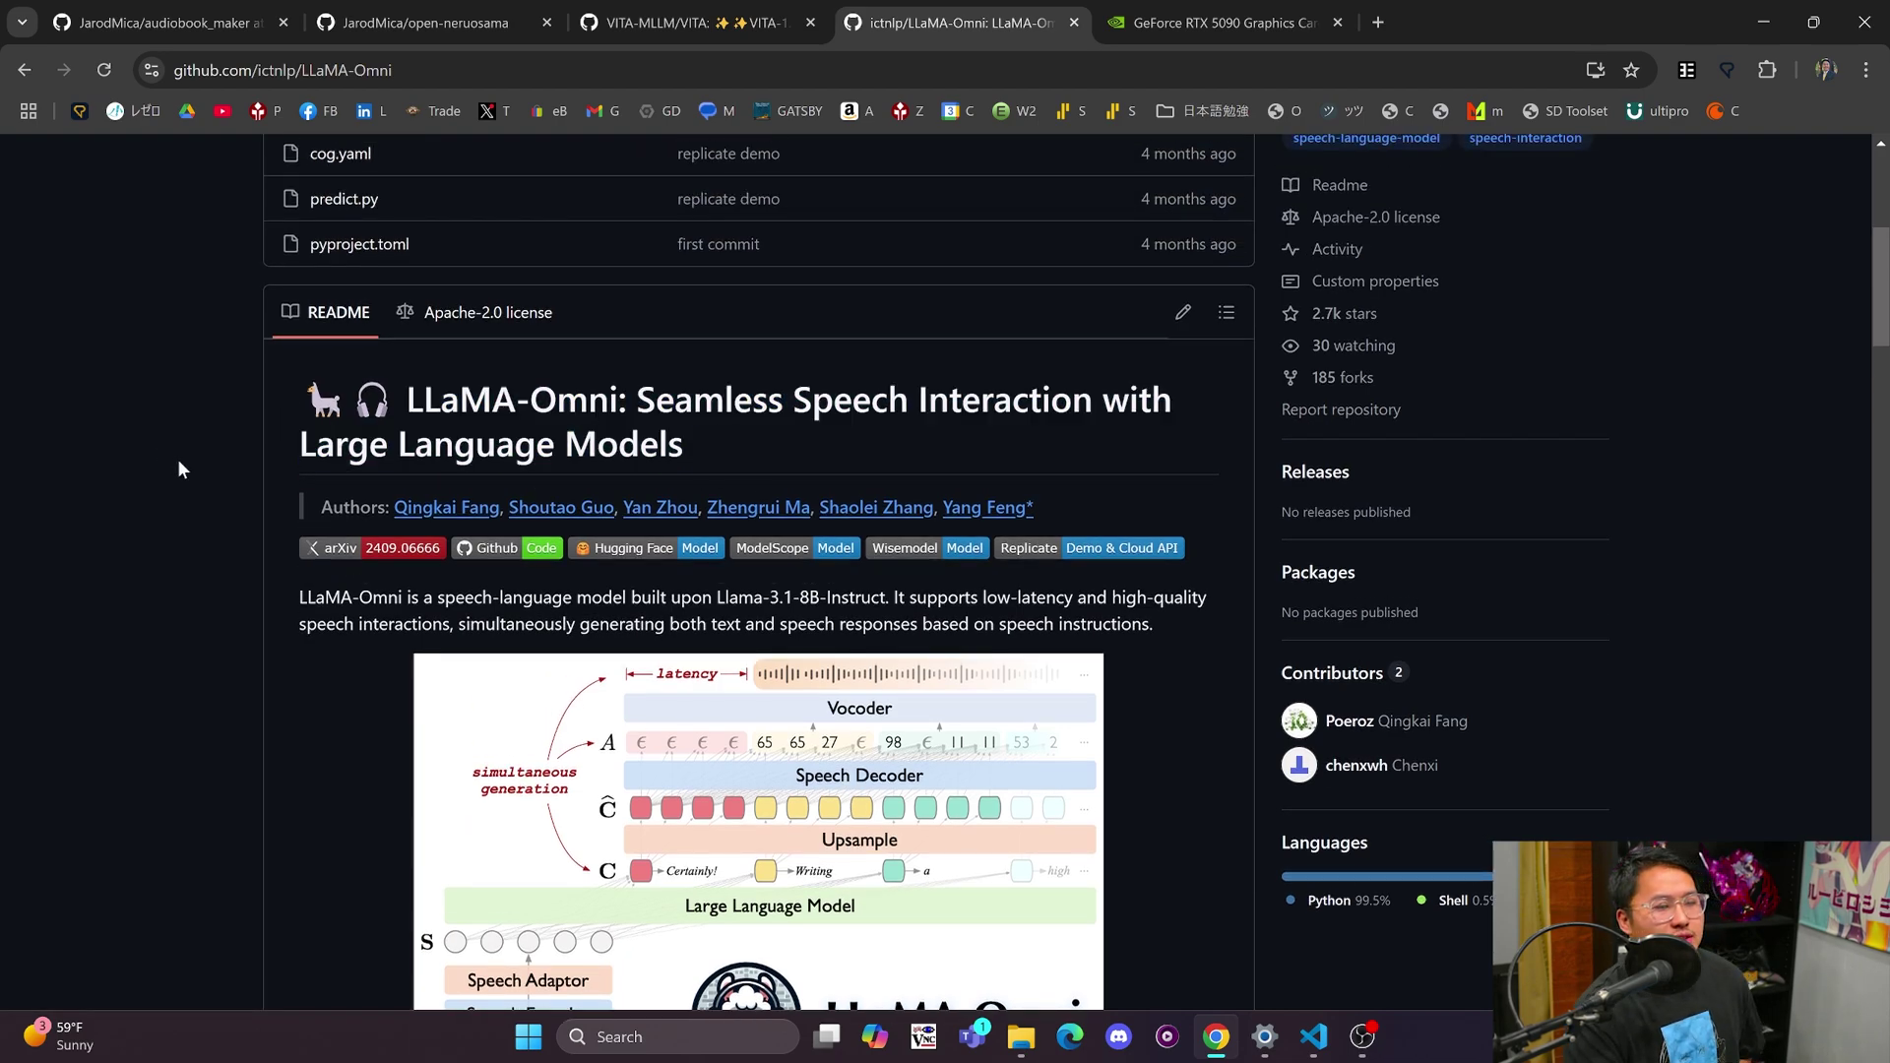
scroll(179, 462, "up", 3)
scroll(193, 473, "up", 2)
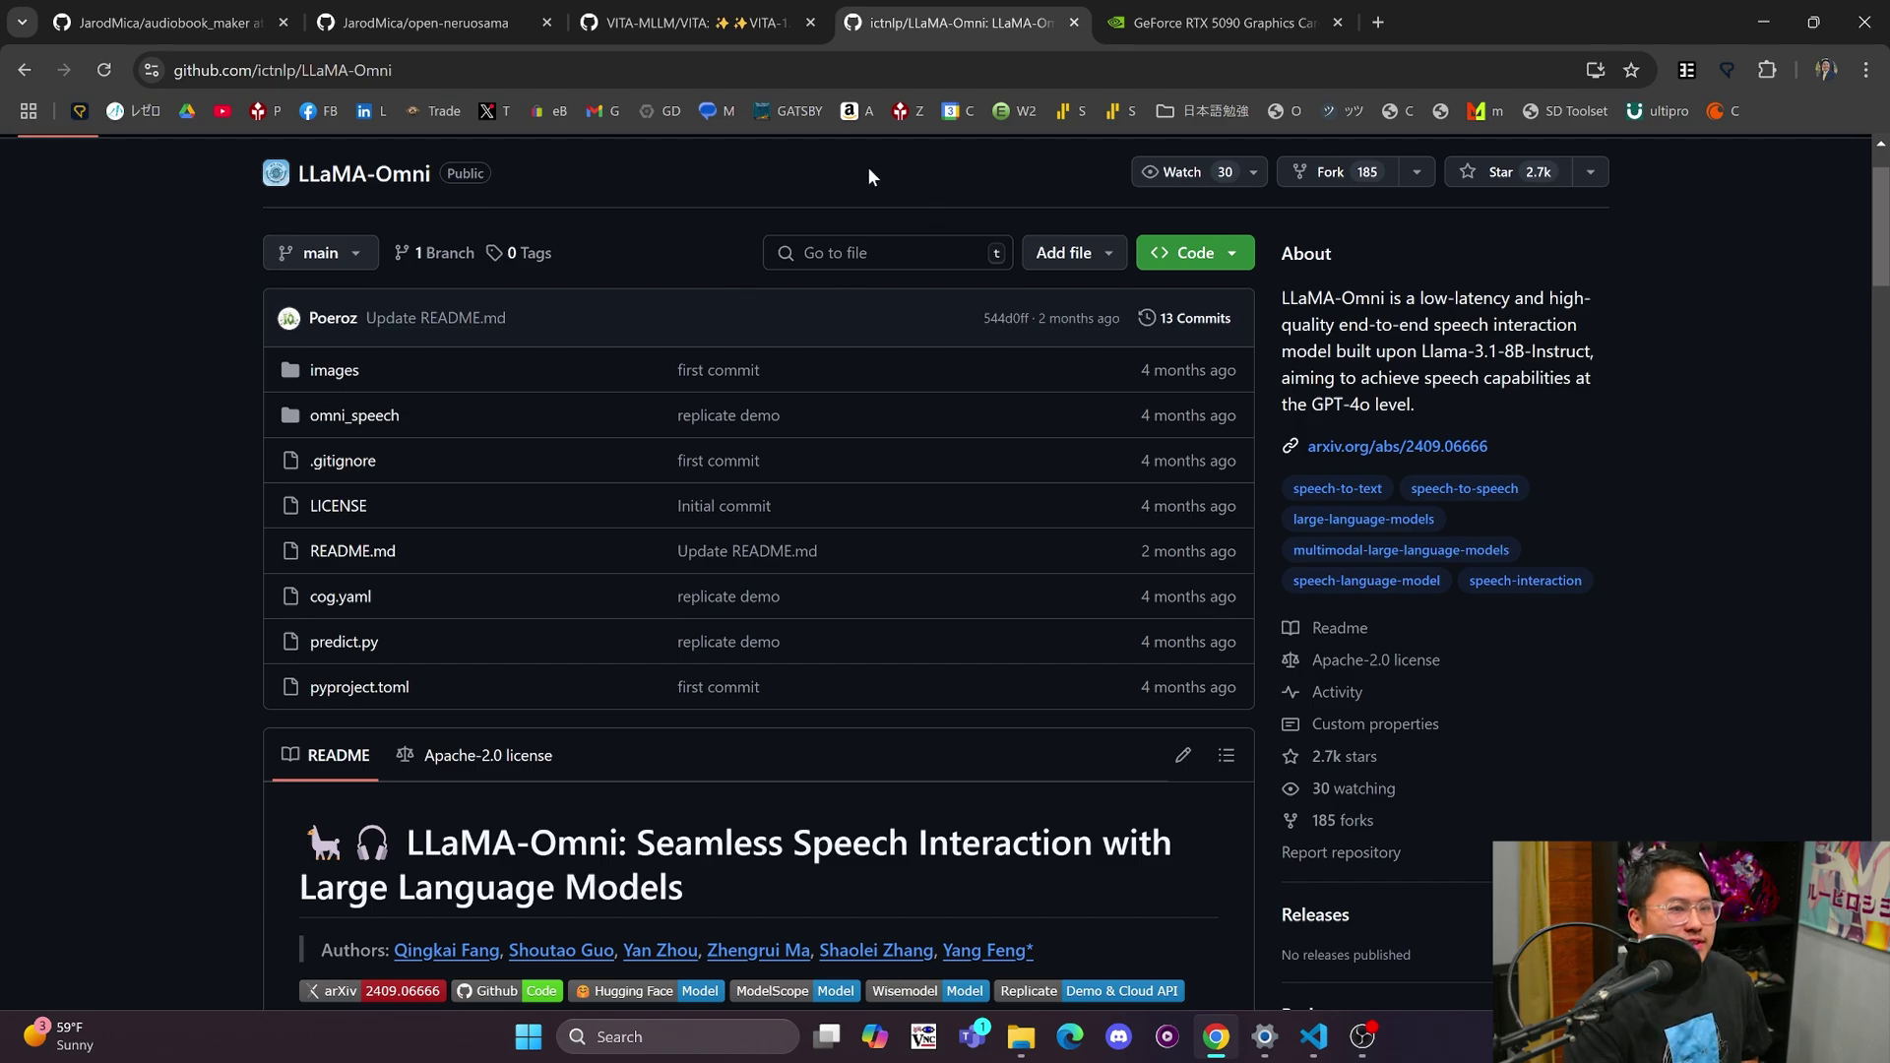
scroll(280, 507, "up", 2)
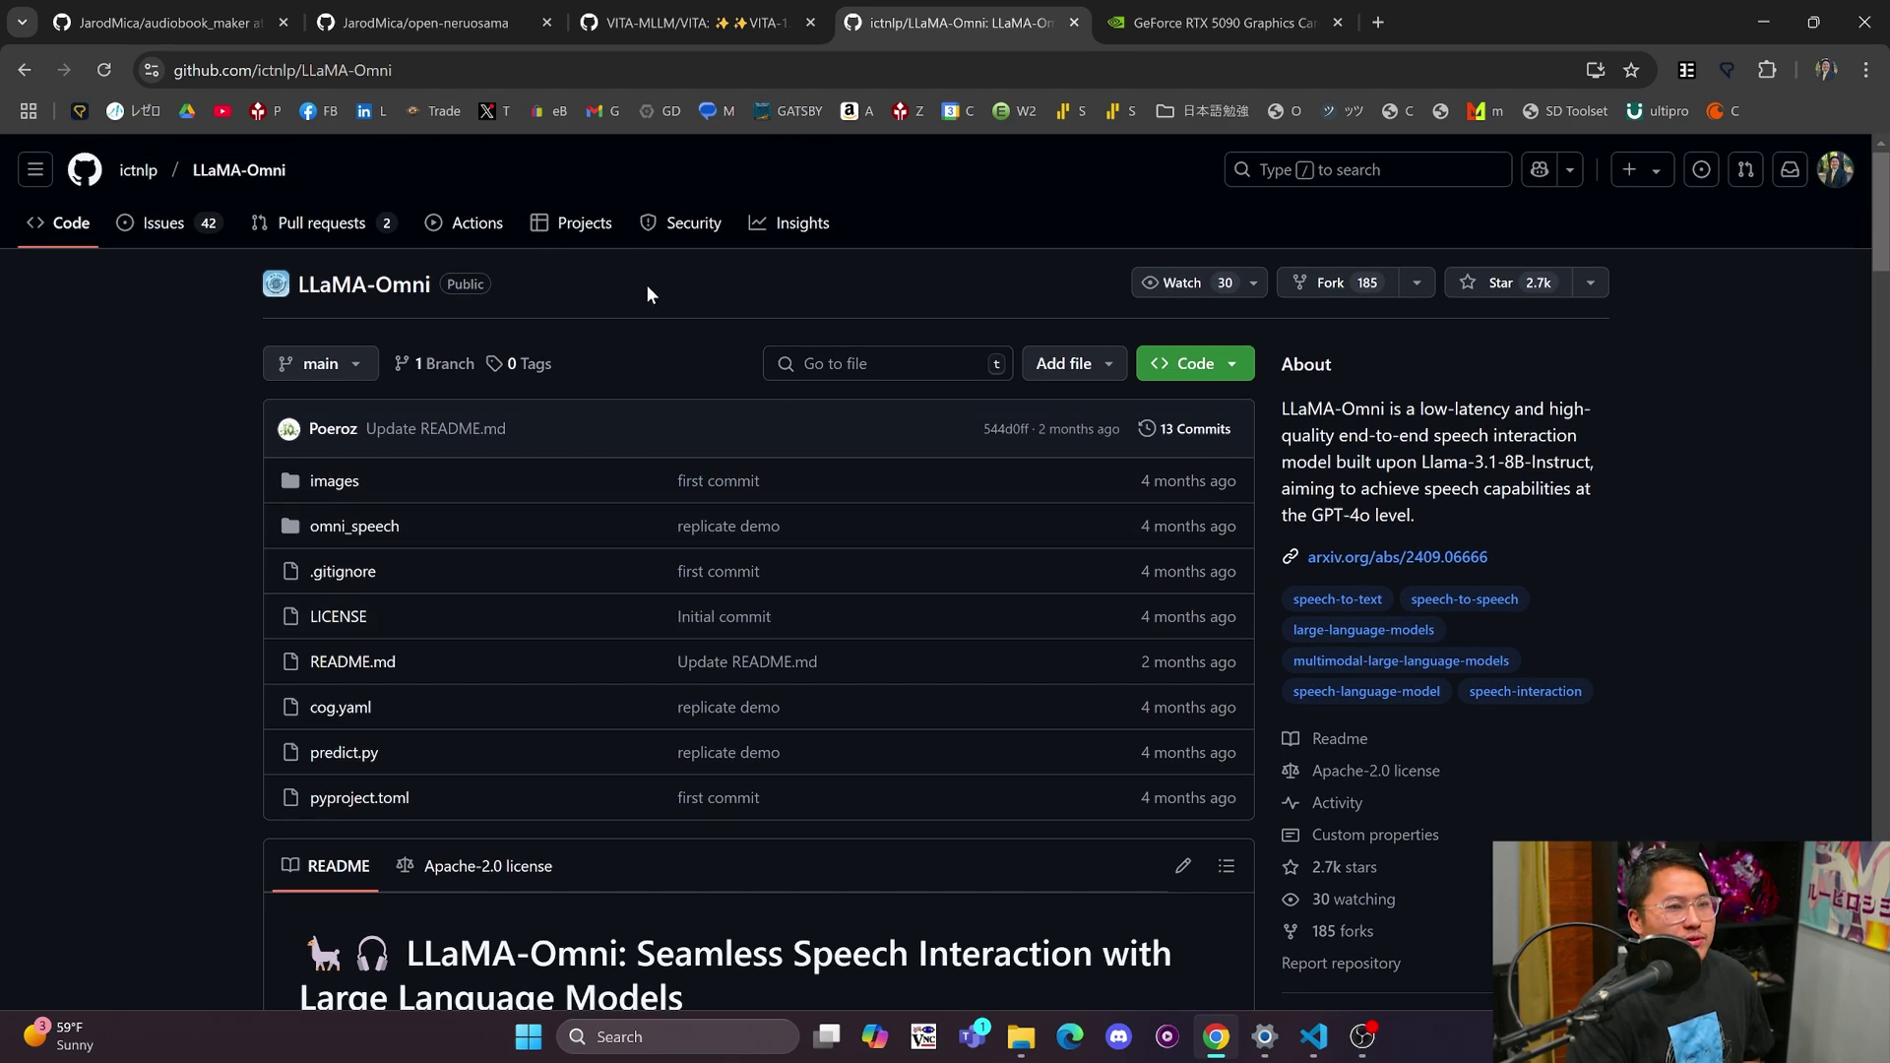
- On the GeForce RTX 5090 tab, highlight the title, description, $1999 price and January 30 availability
left_click(1214, 27)
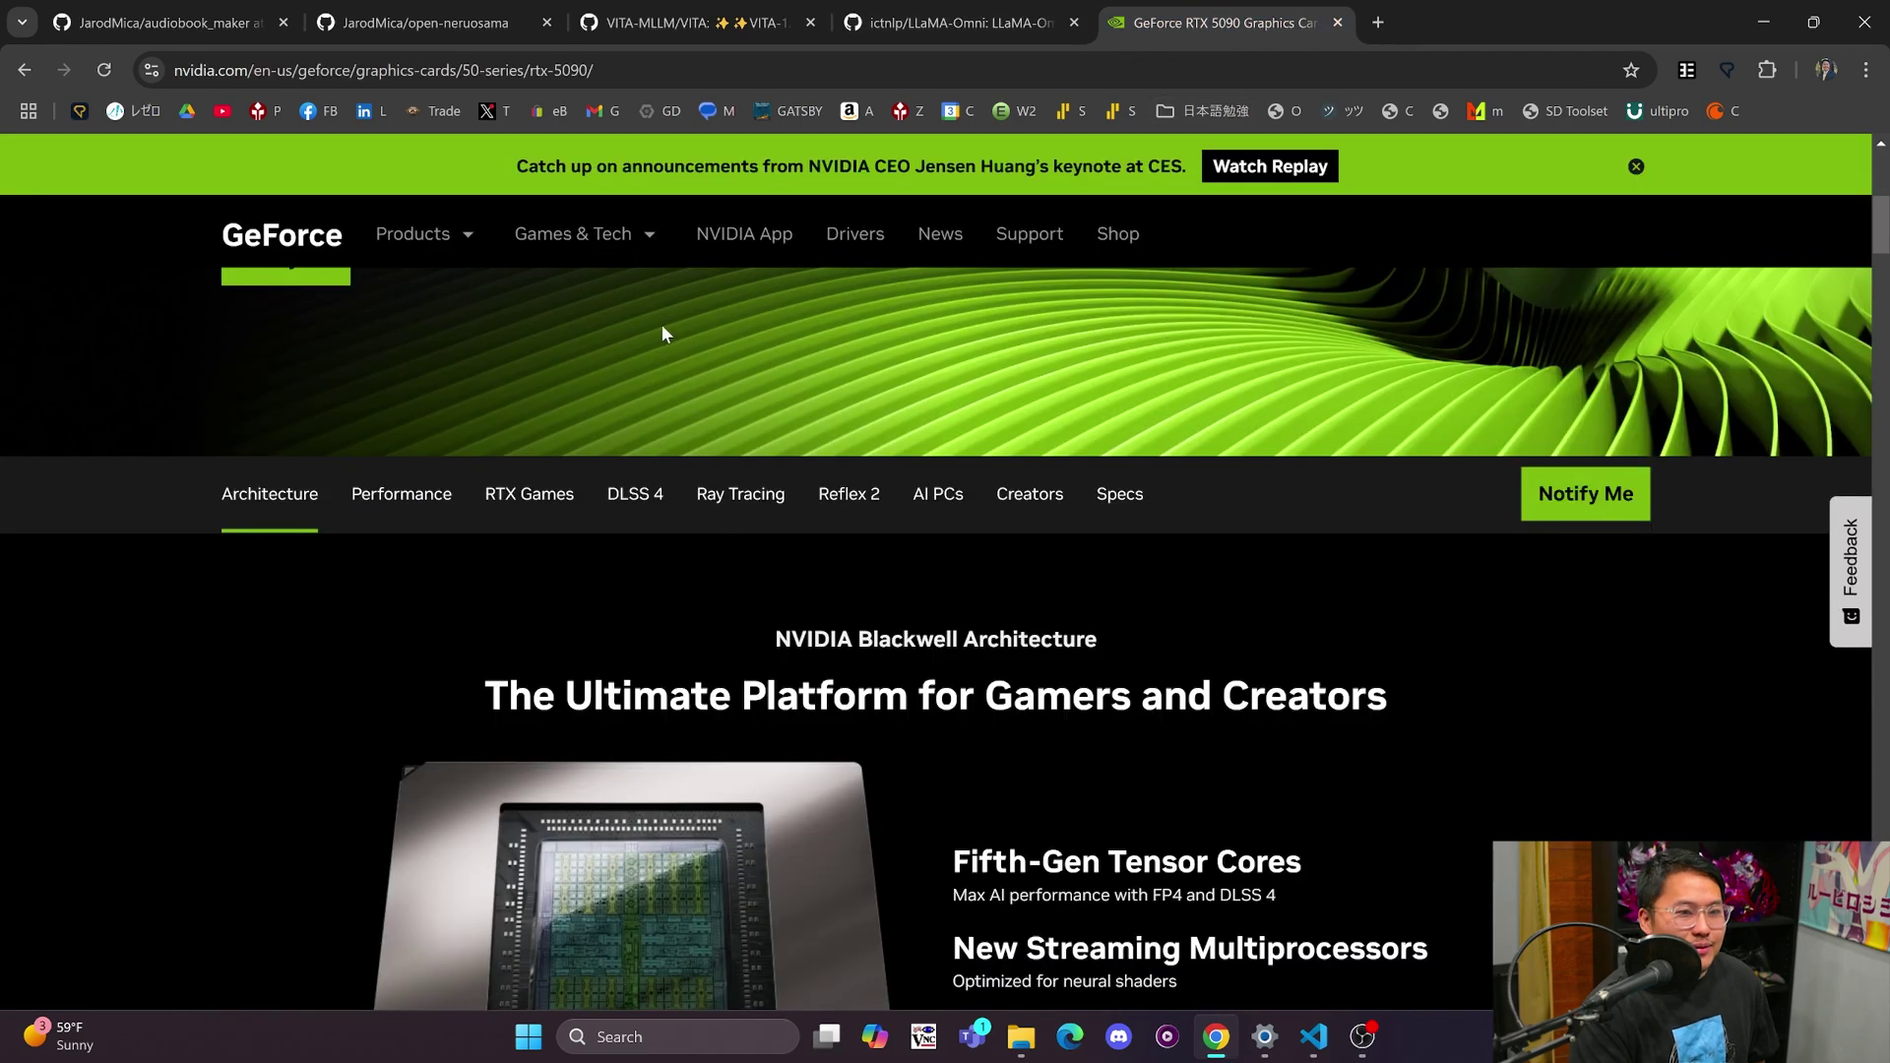
scroll(970, 522, "down", 2)
left_click_drag(1443, 563, 261, 531)
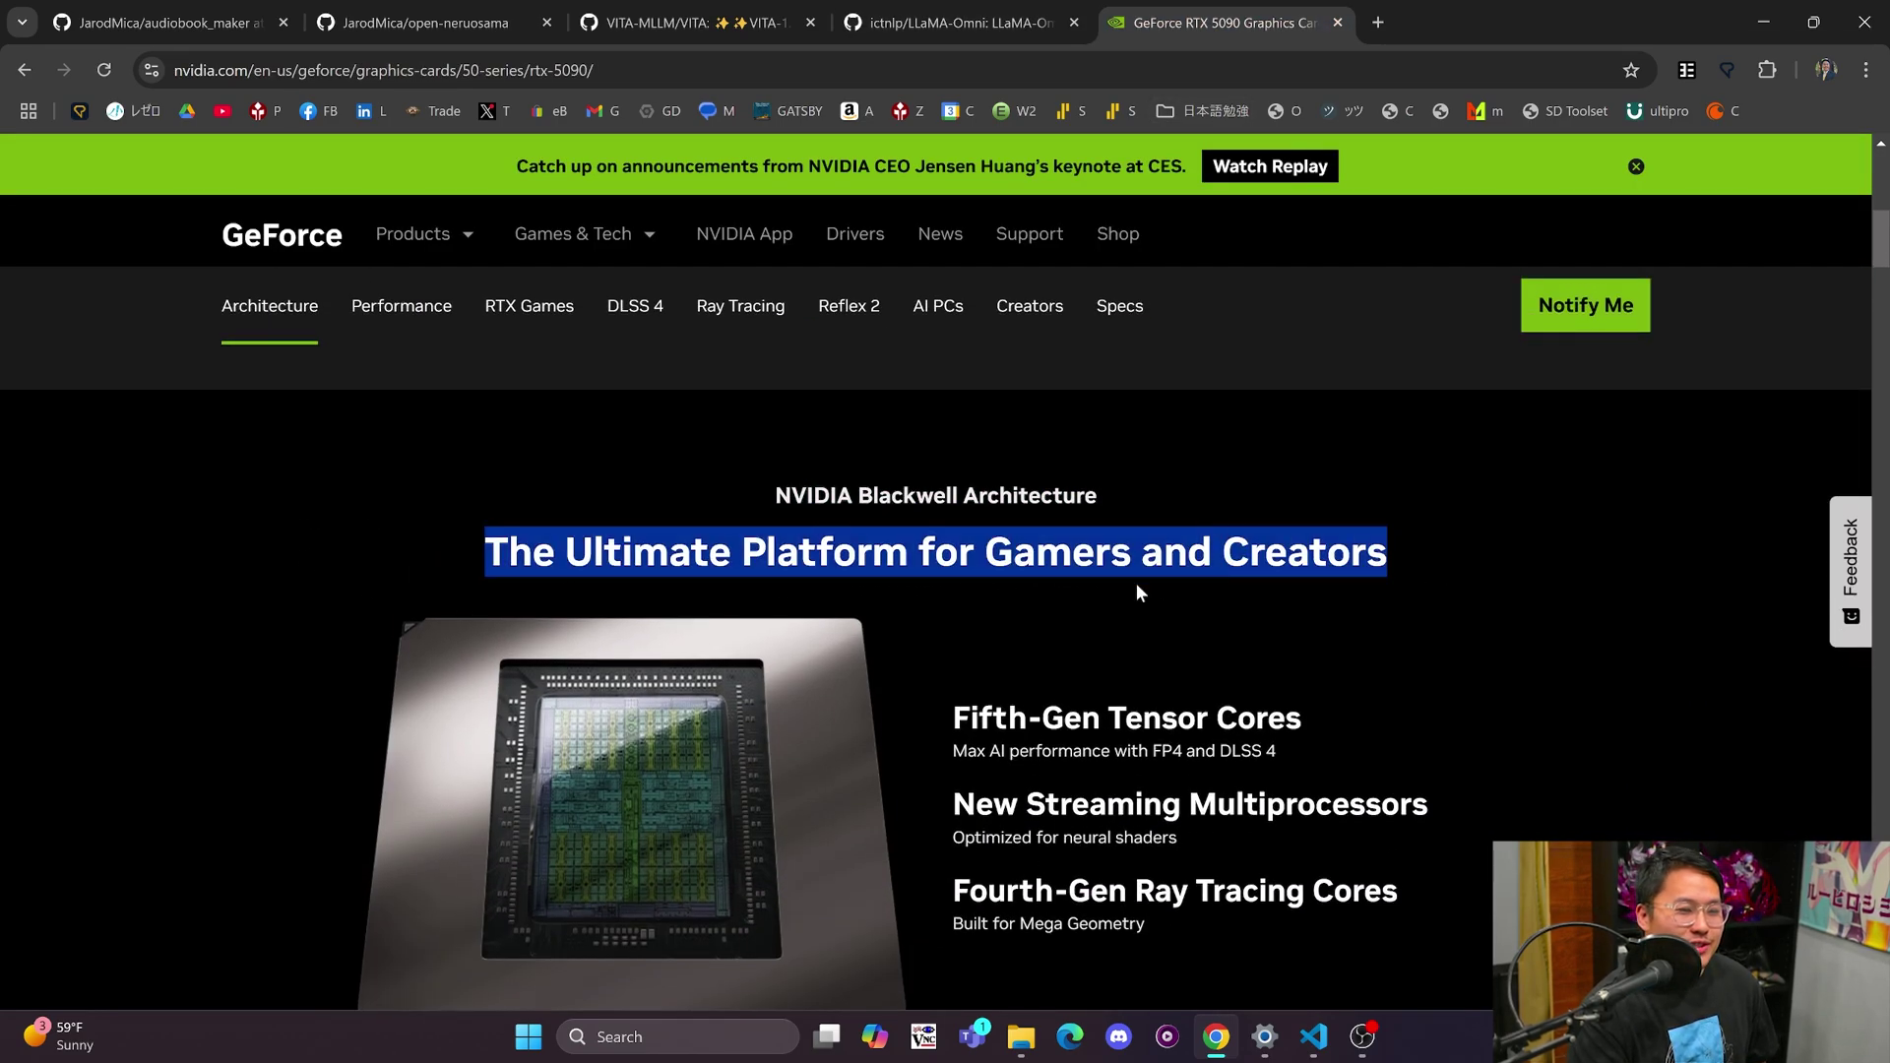
left_click(741, 659)
scroll(880, 642, "up", 10)
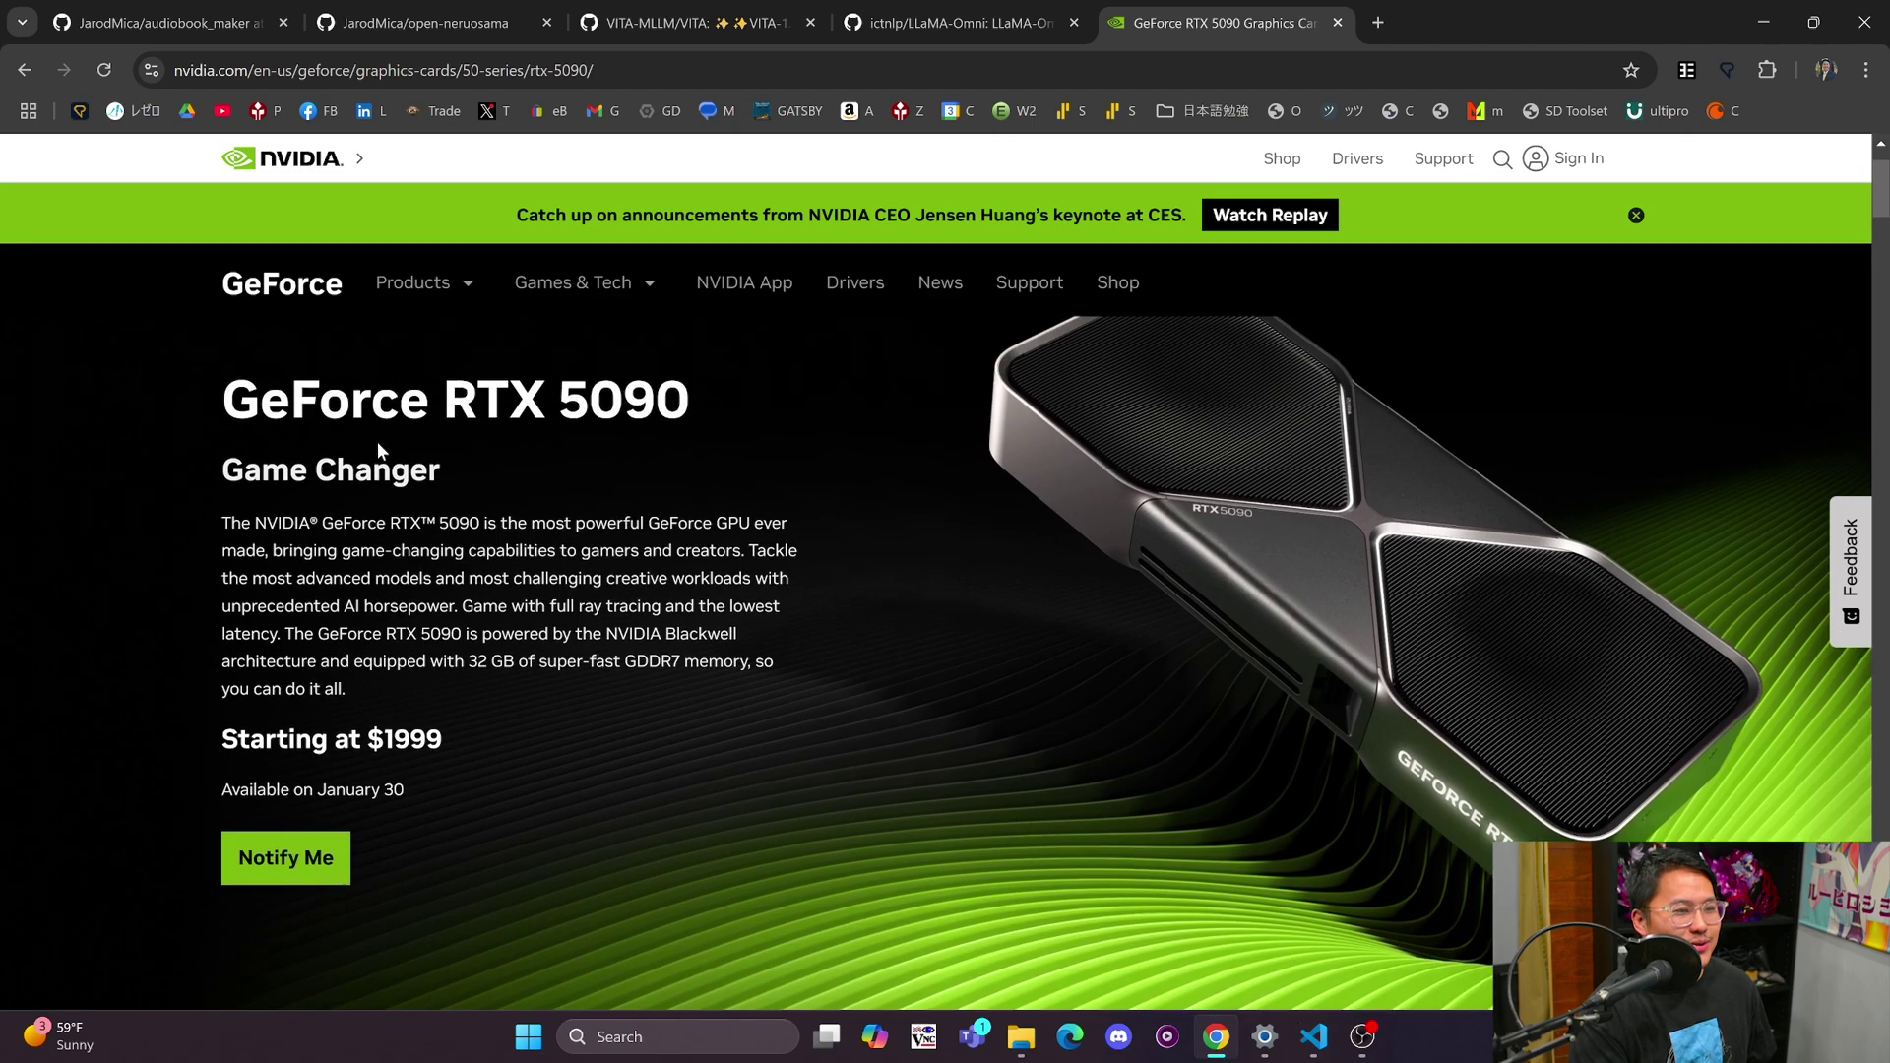
left_click_drag(218, 379, 640, 610)
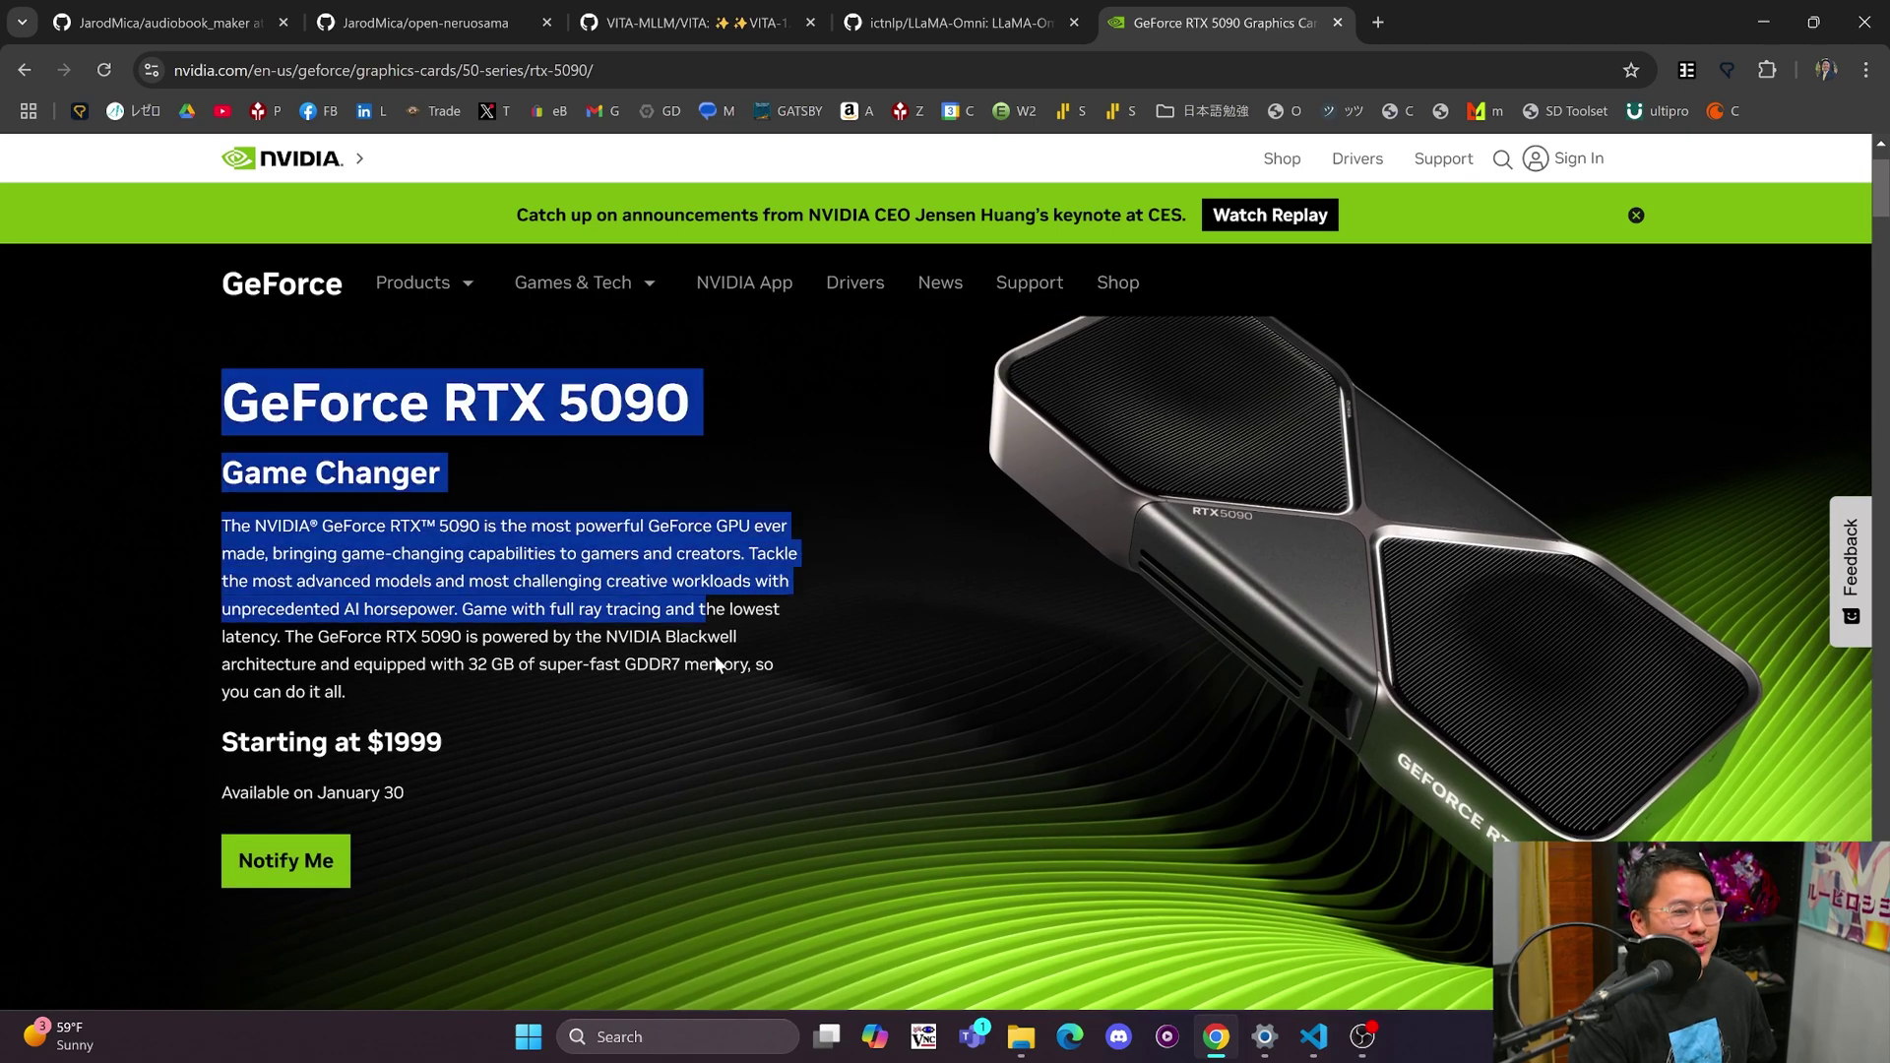
left_click(432, 705)
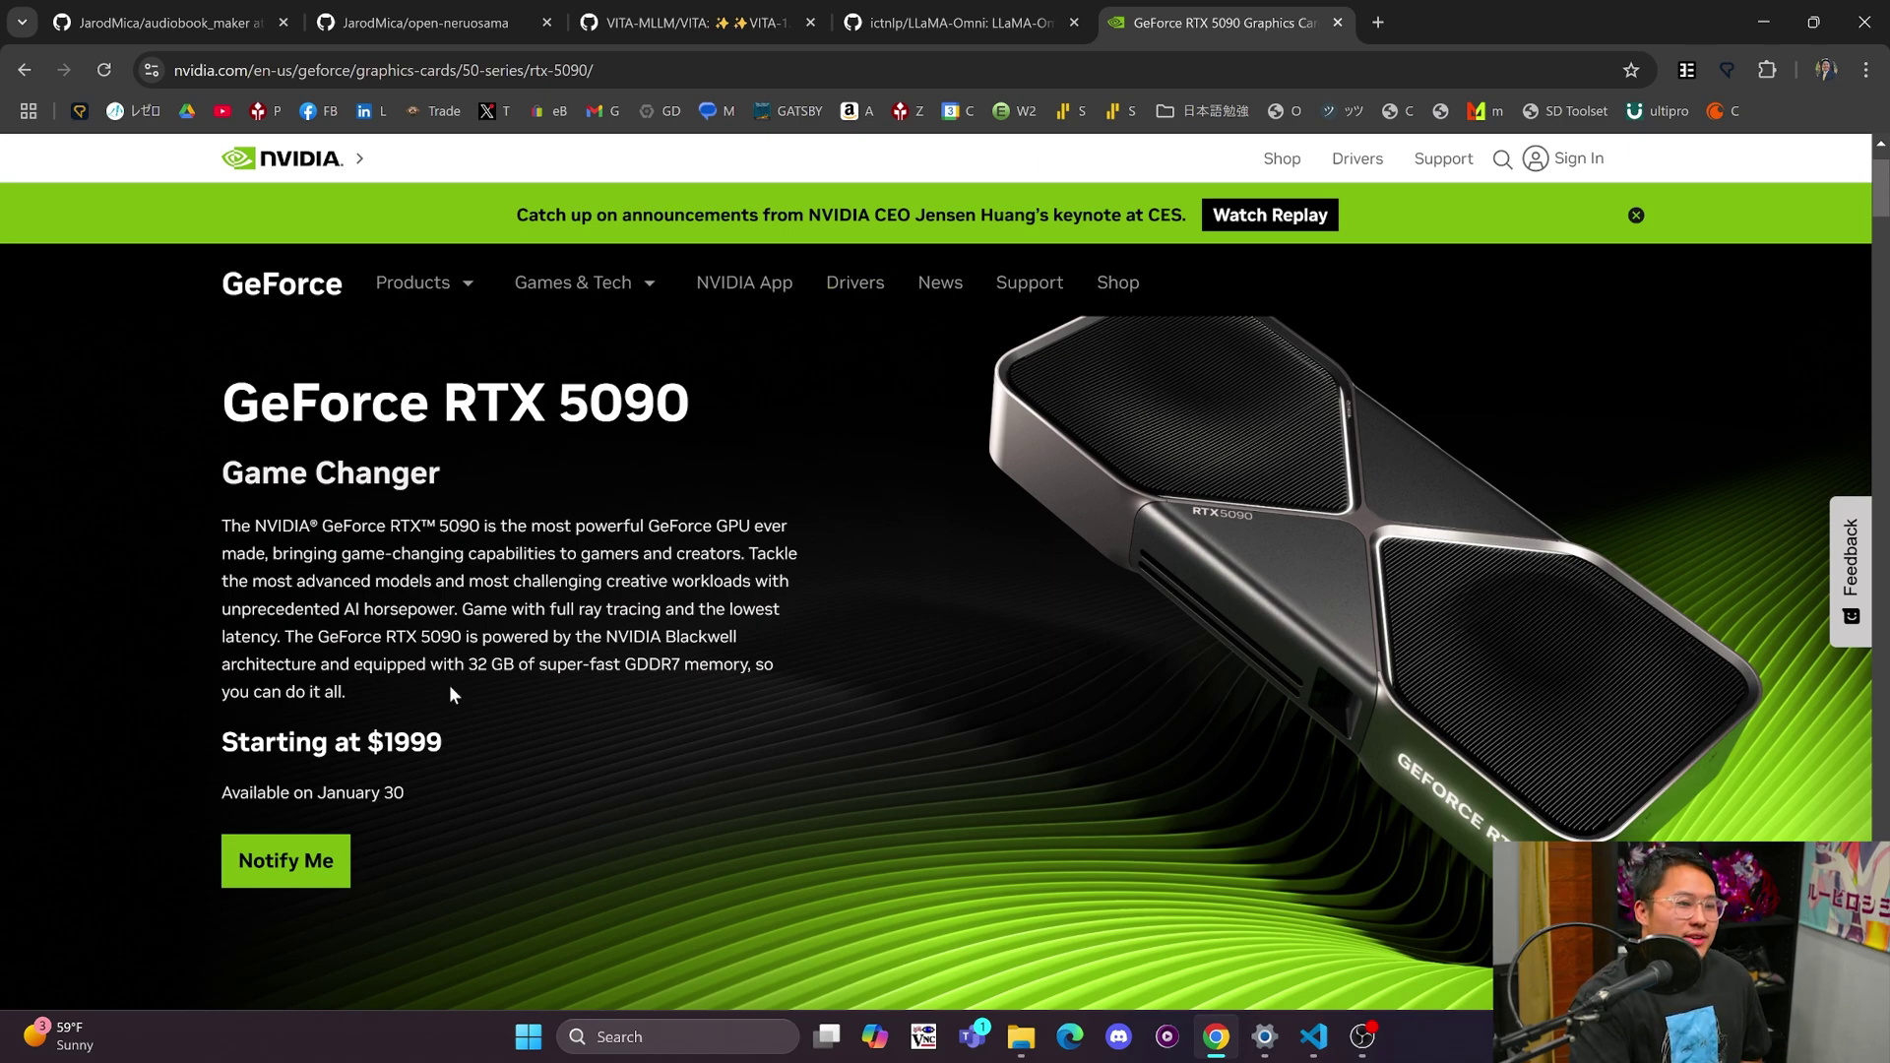
left_click_drag(459, 745, 218, 389)
left_click(697, 512)
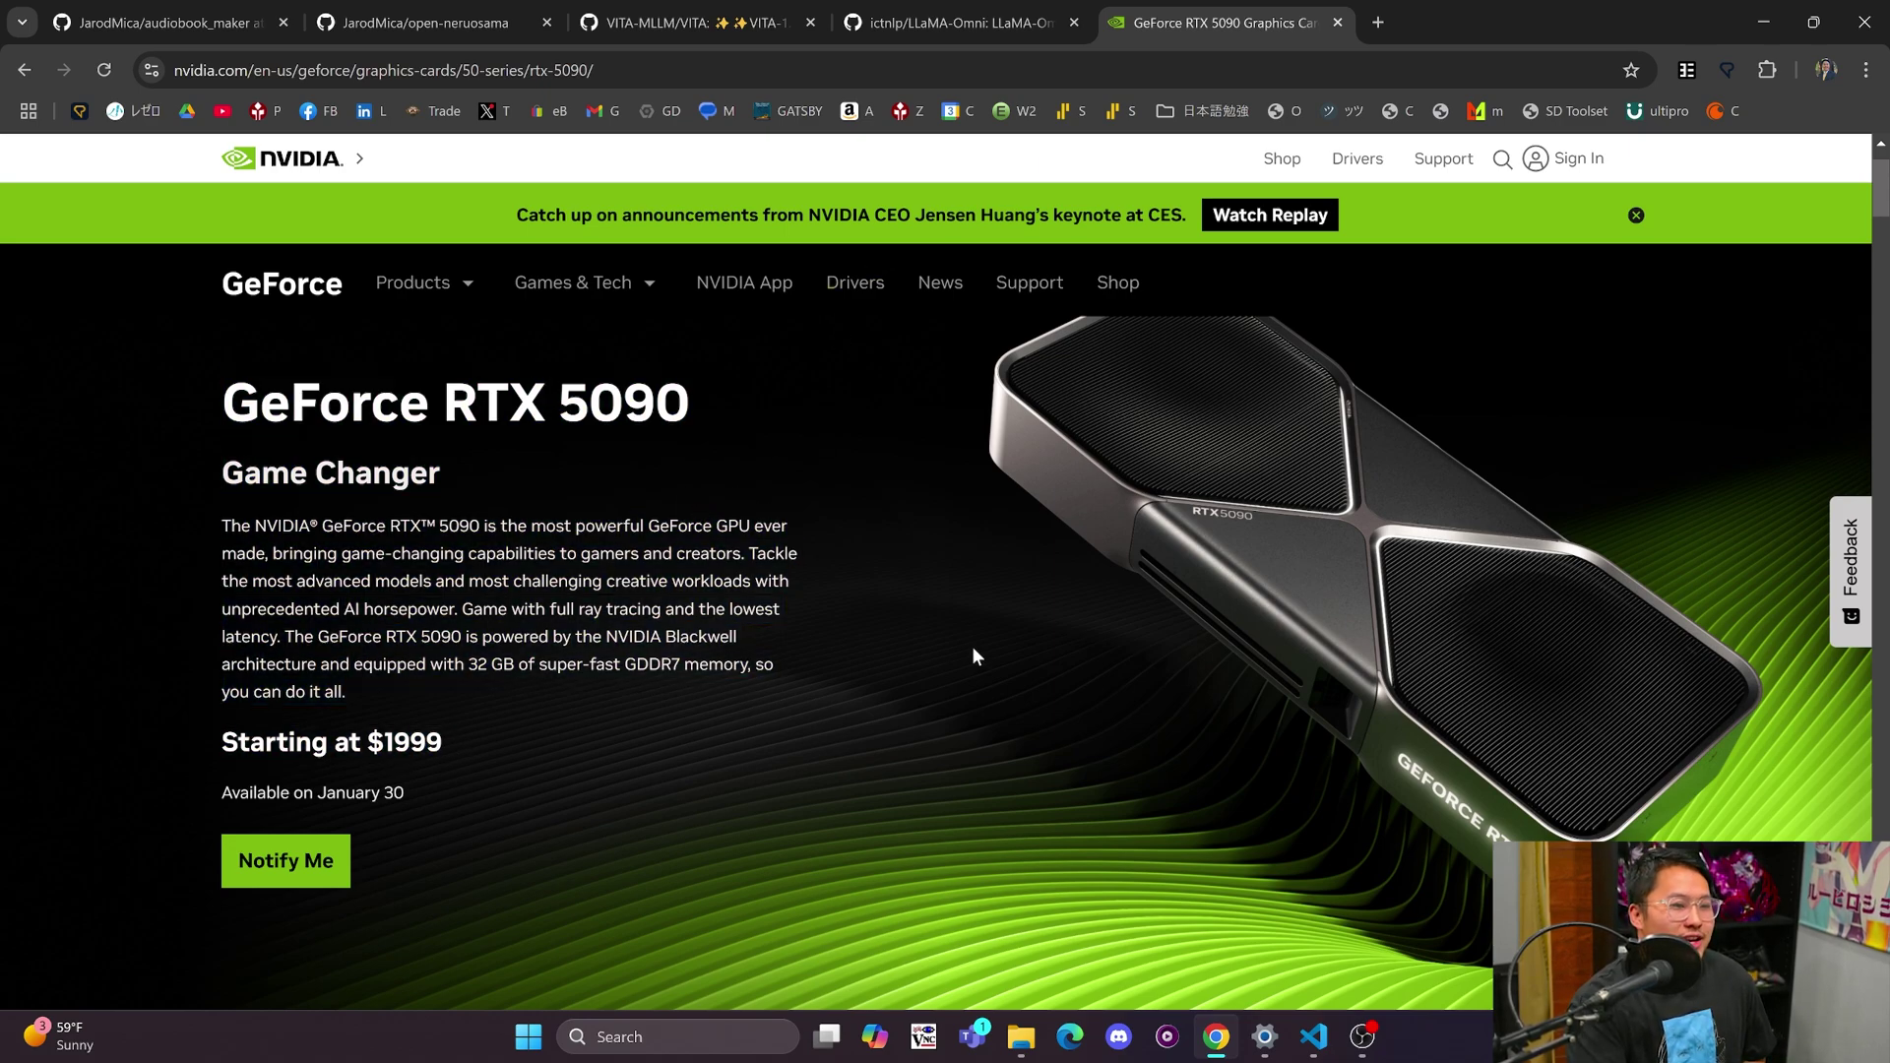
- Flip through the LLaMA-Omni, audiobook_maker, RTX 5090 and open-neruosama tabs, ending on audiobook_maker's 3.4 branch
left_click(931, 26)
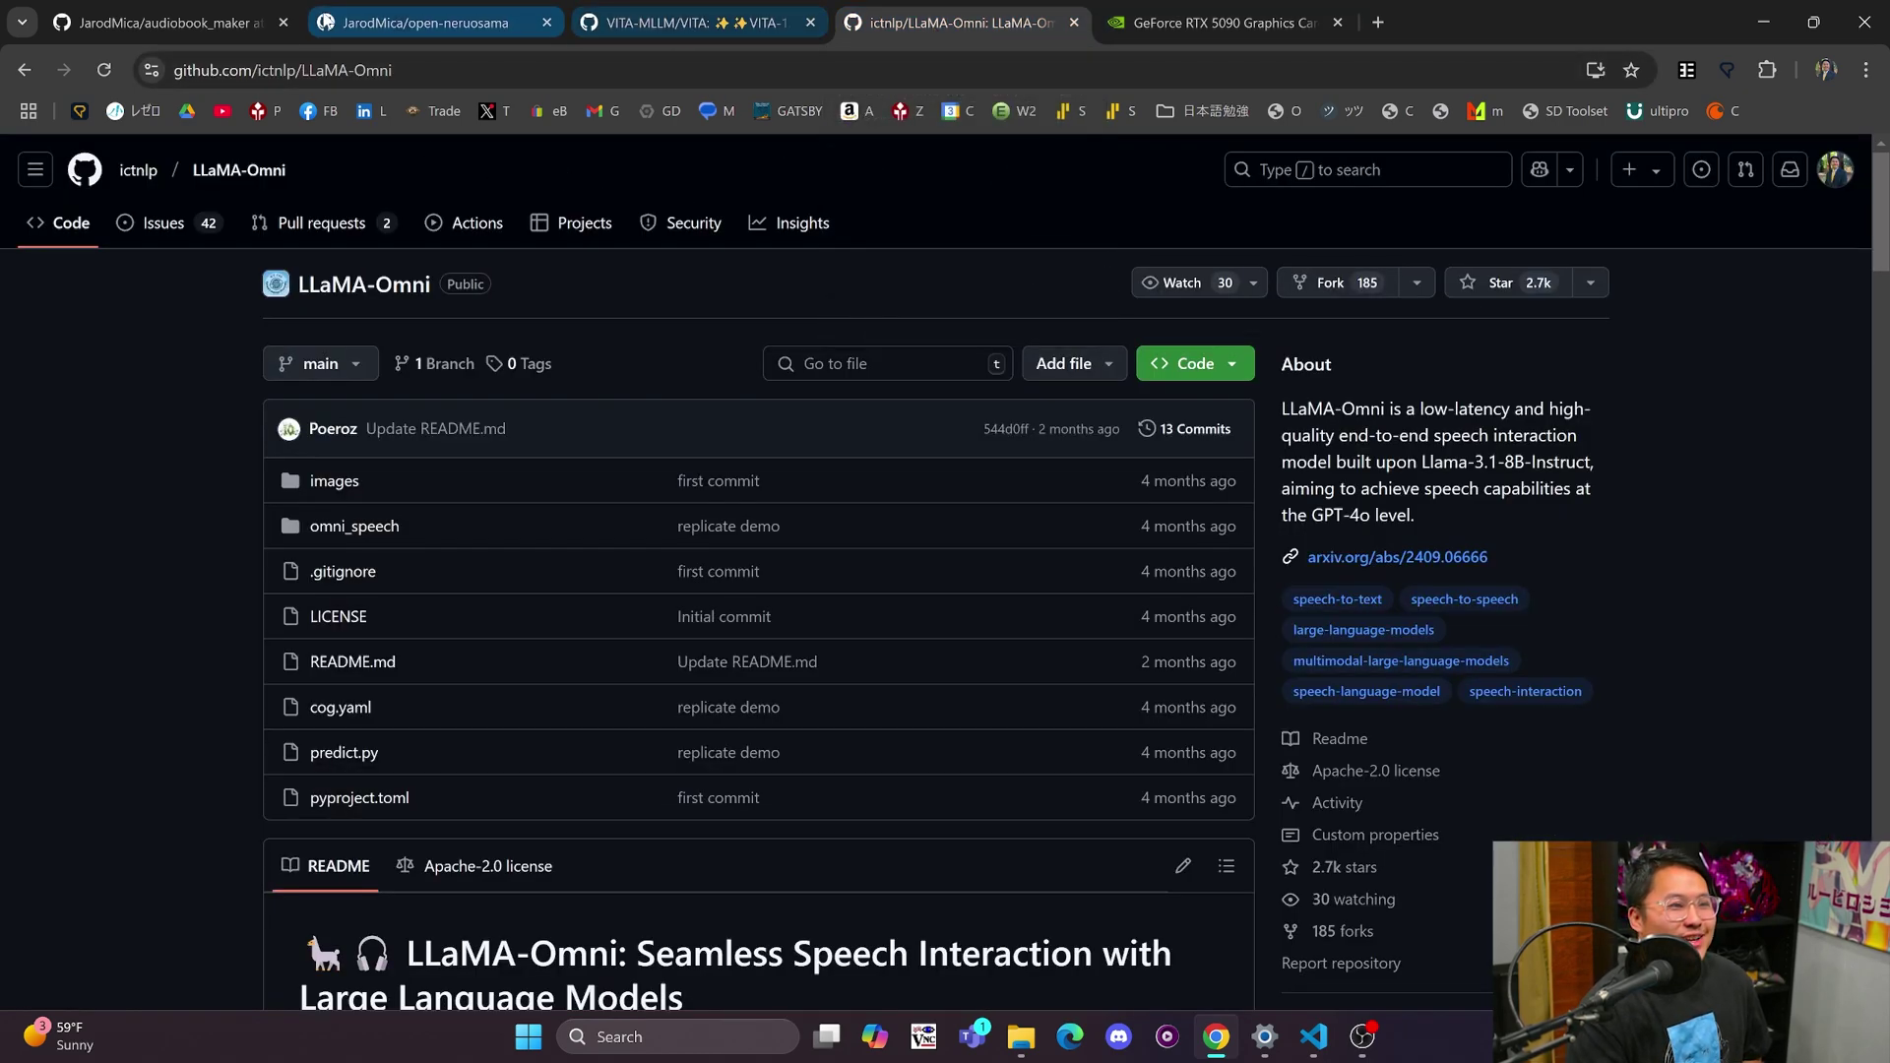
left_click(163, 21)
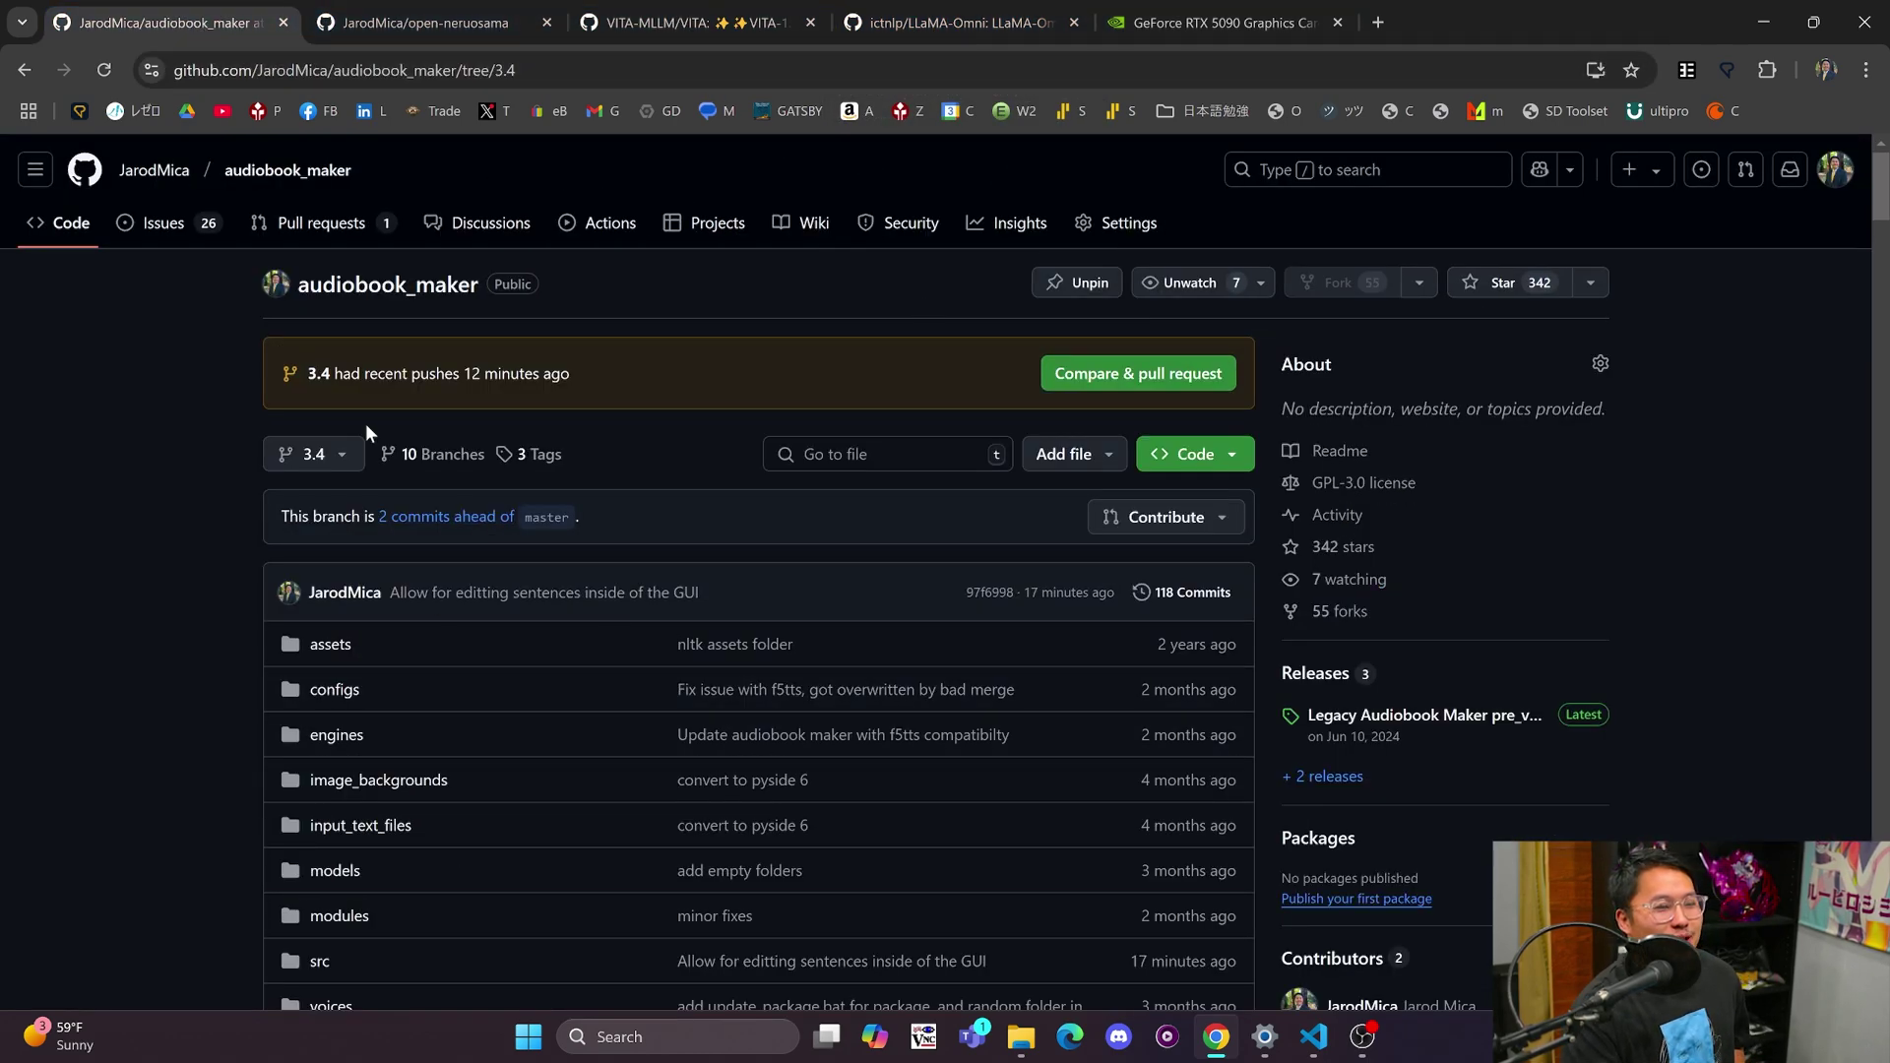
left_click(1161, 20)
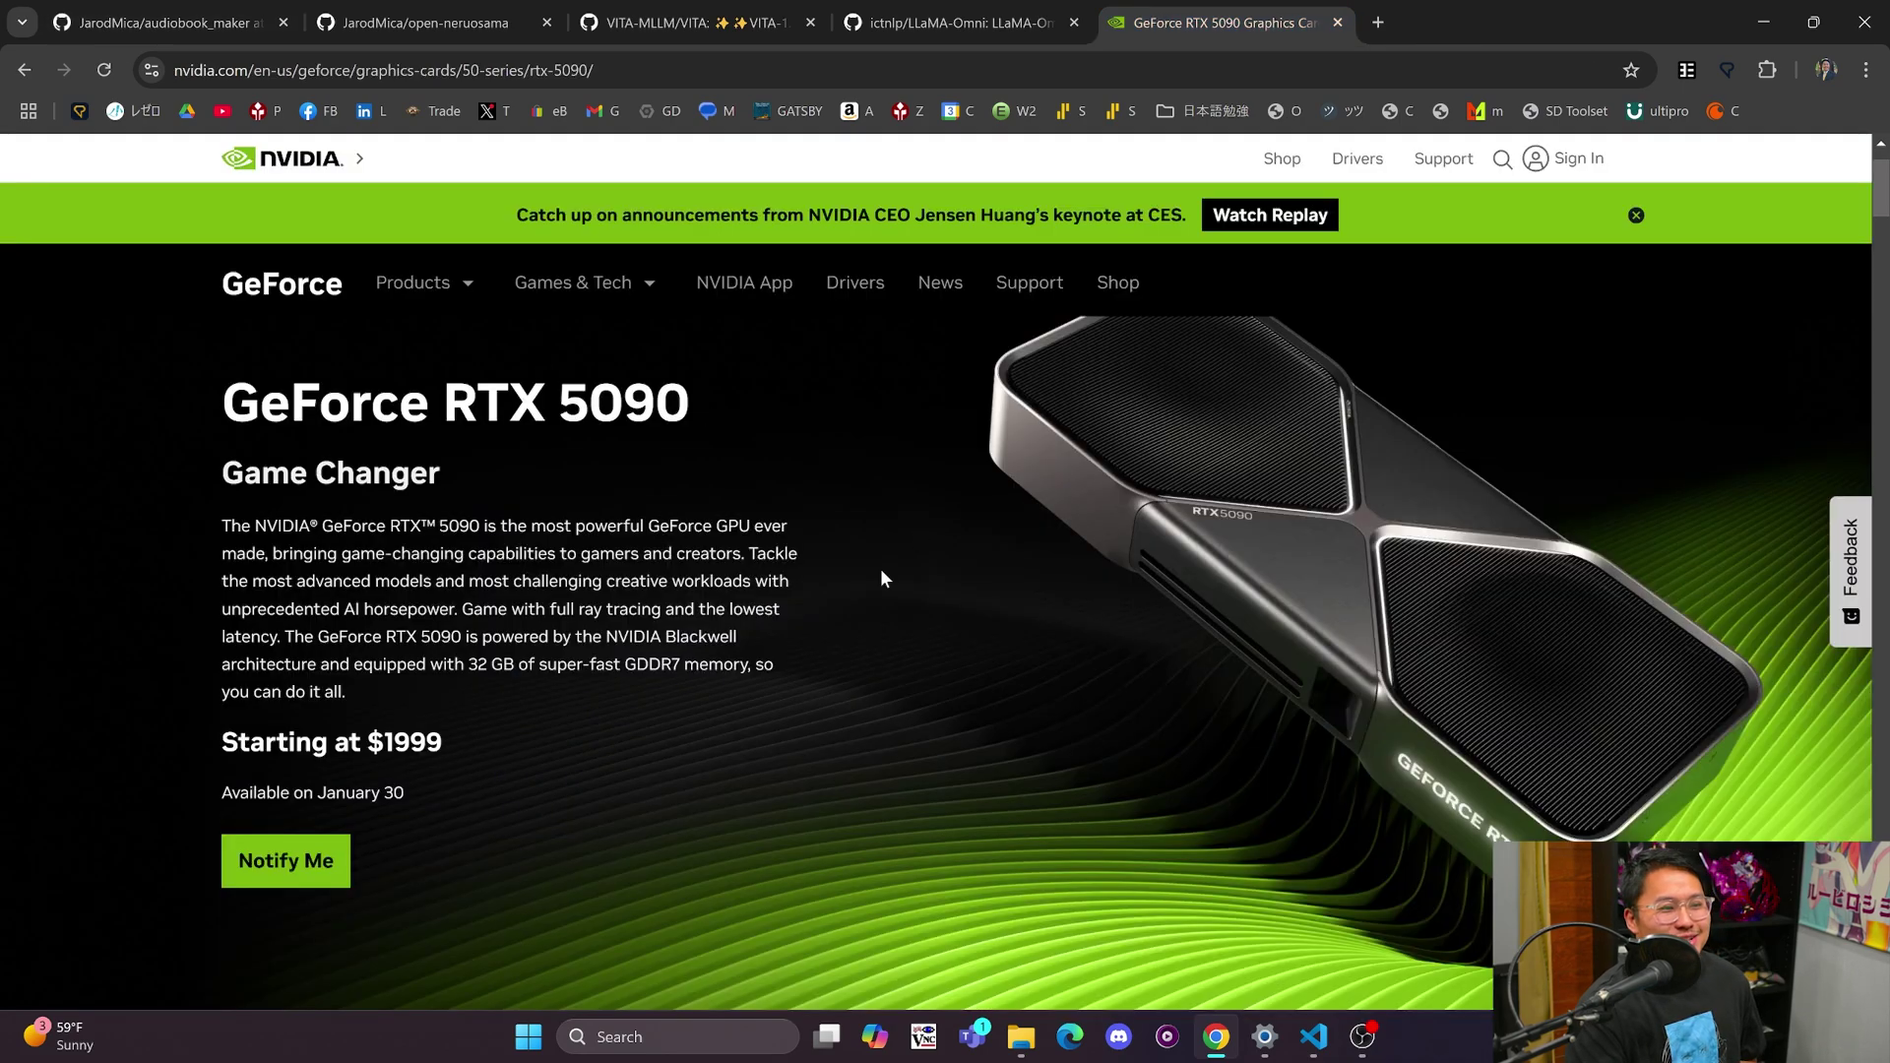
left_click(945, 28)
left_click(443, 23)
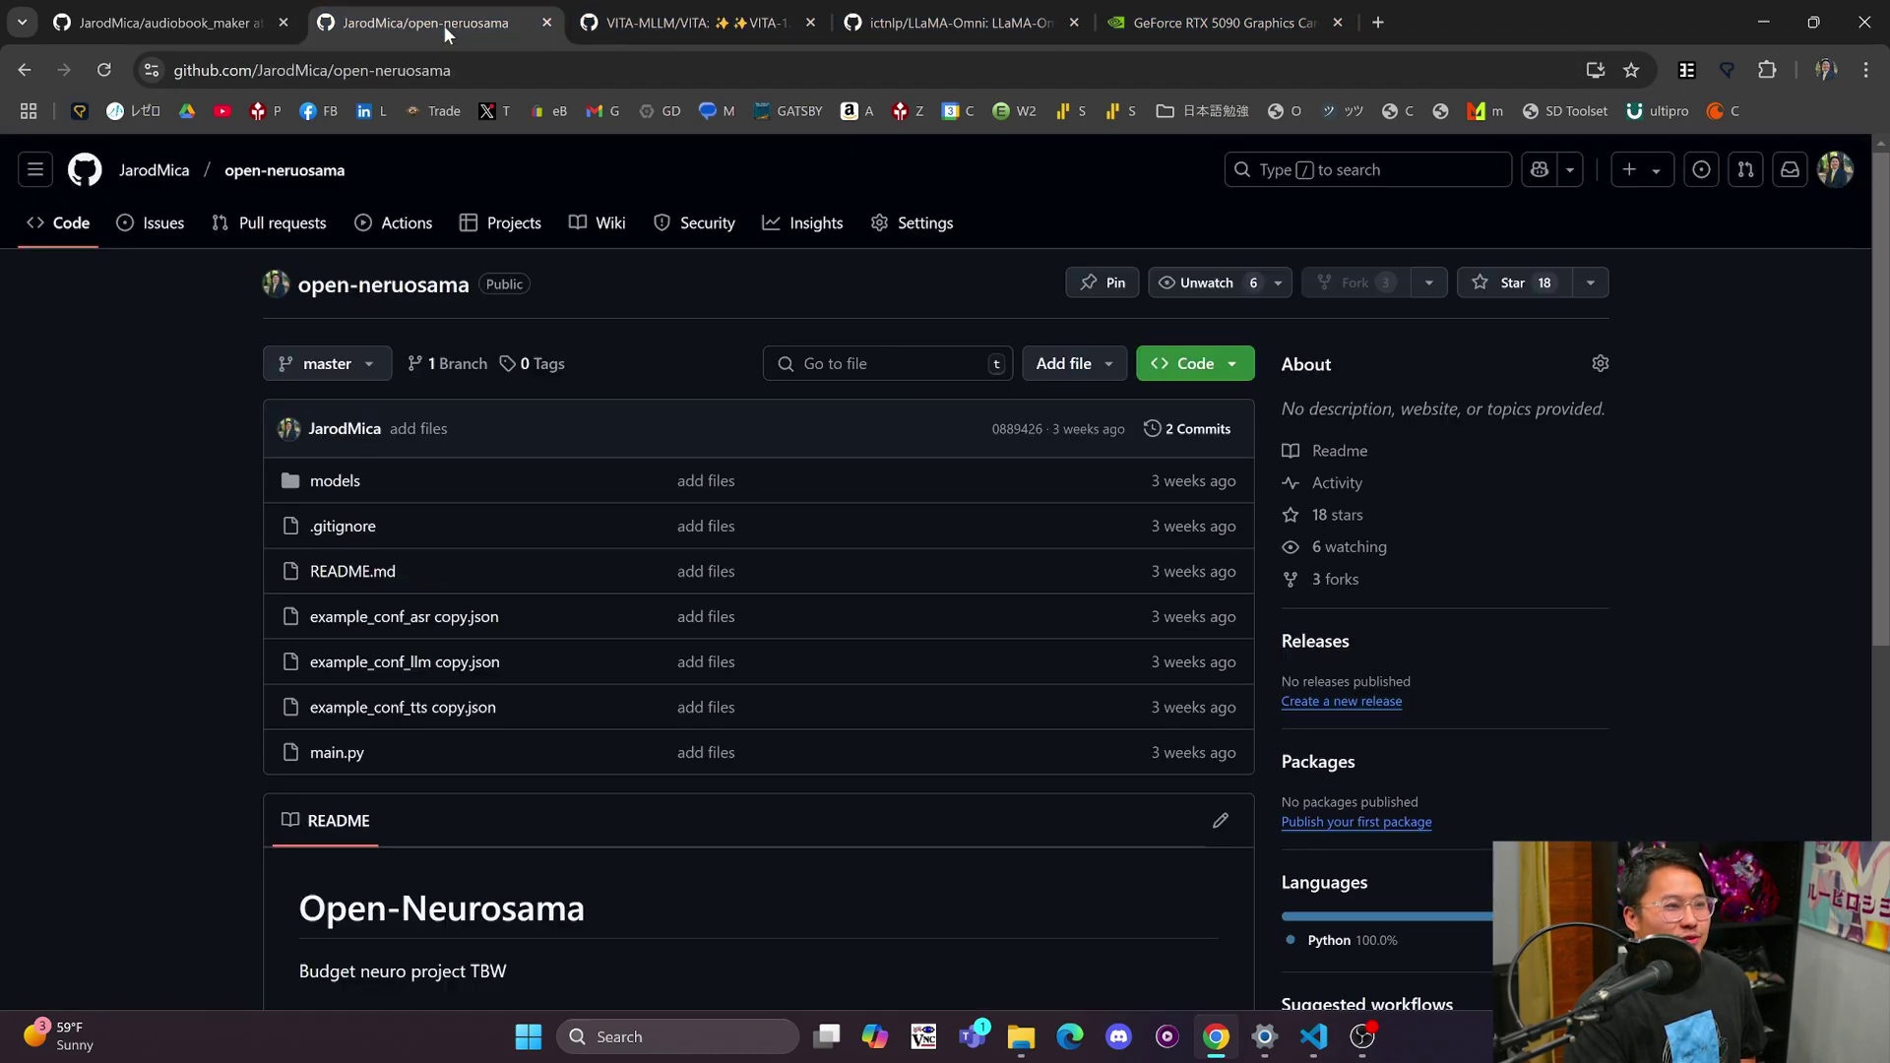
left_click(173, 23)
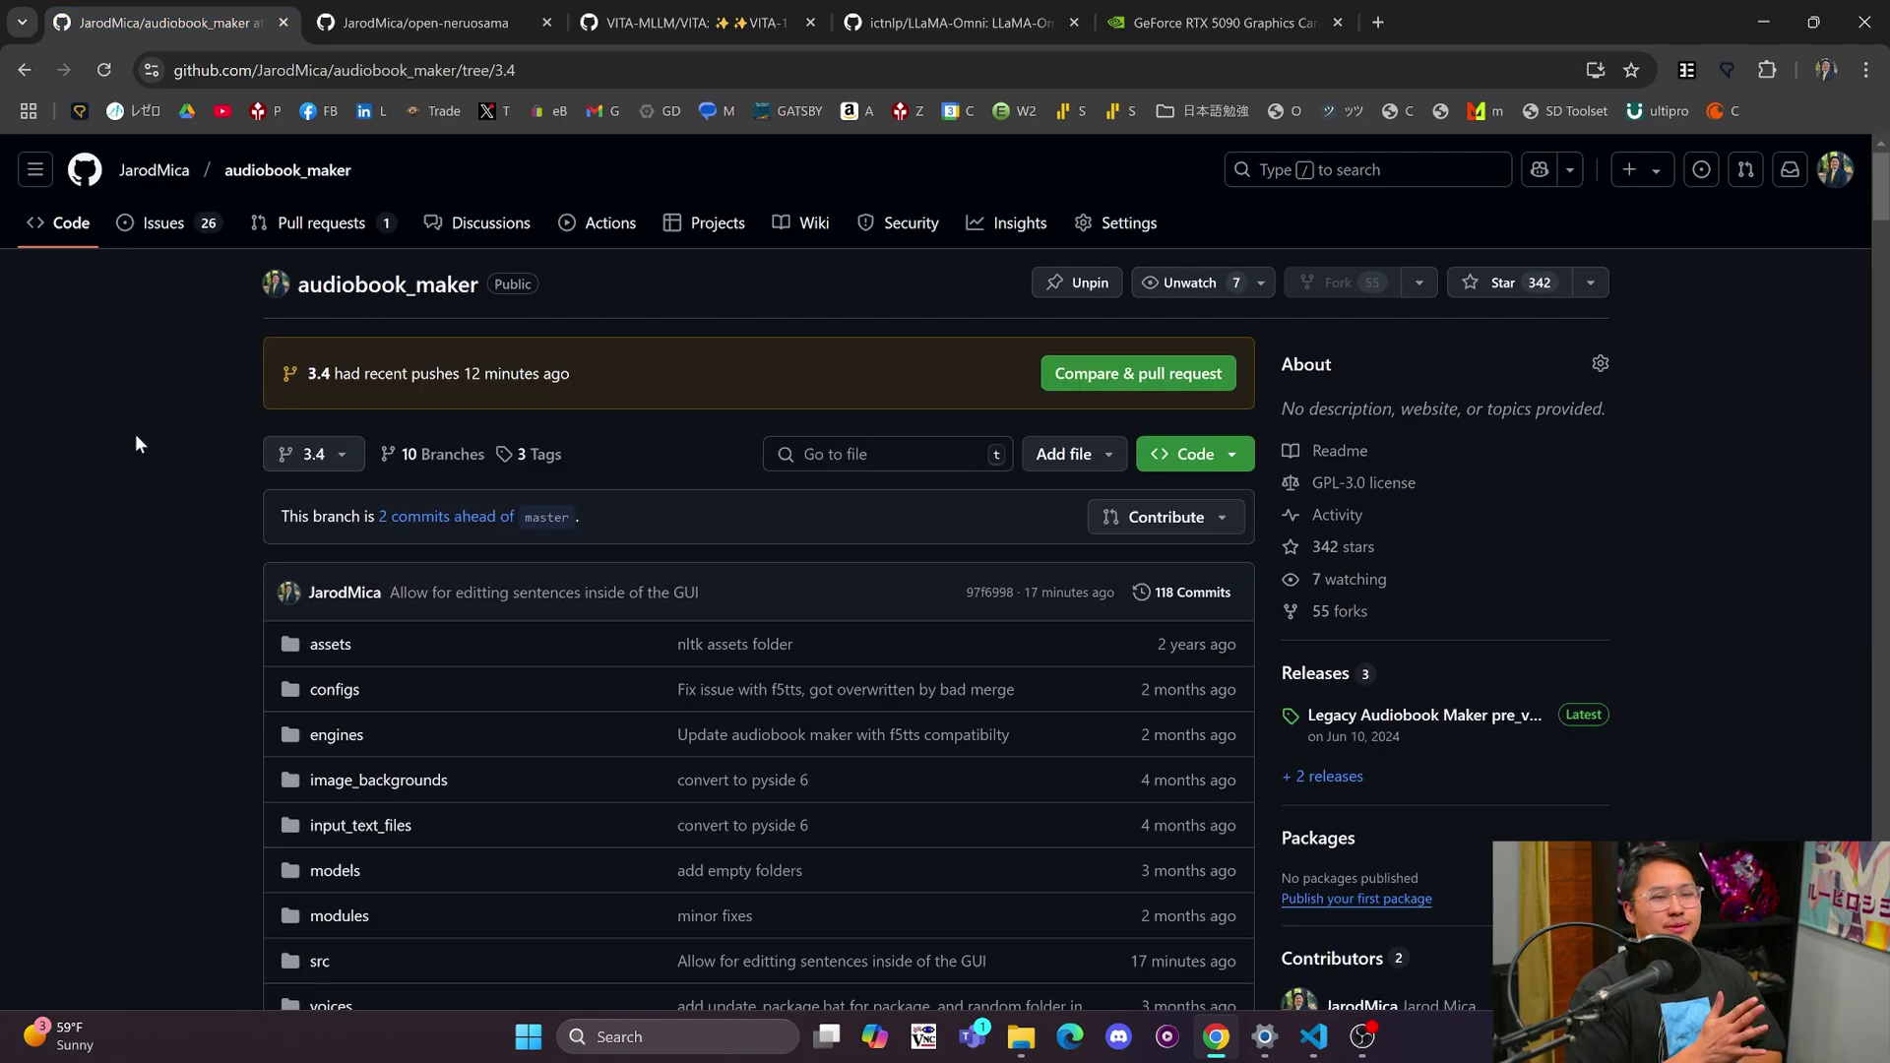